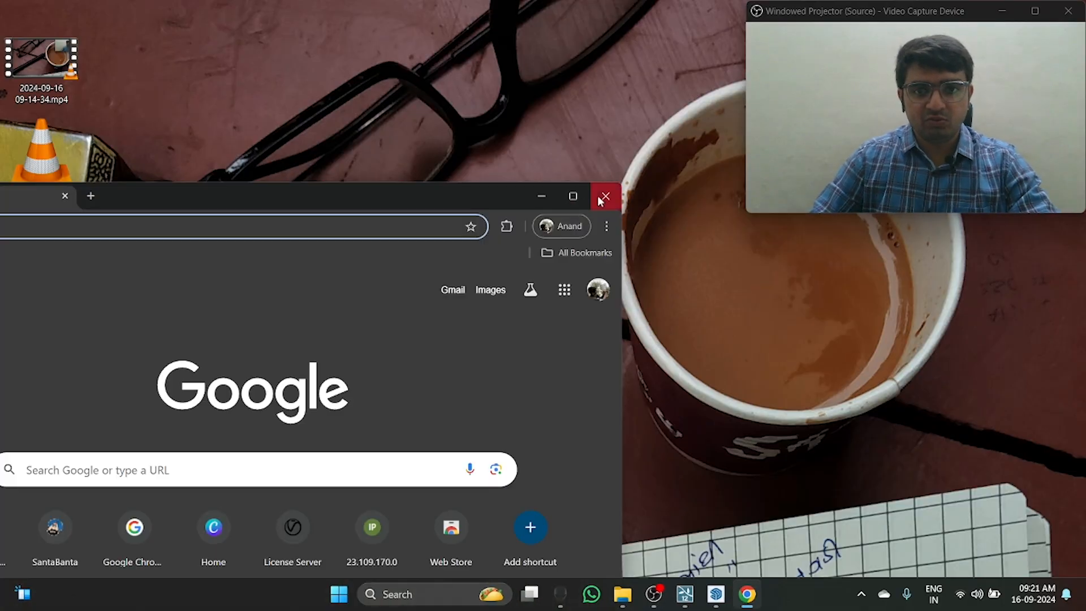
Step: Close the blank browser window, then relaunch Google Chrome in a maximized window
click(606, 194)
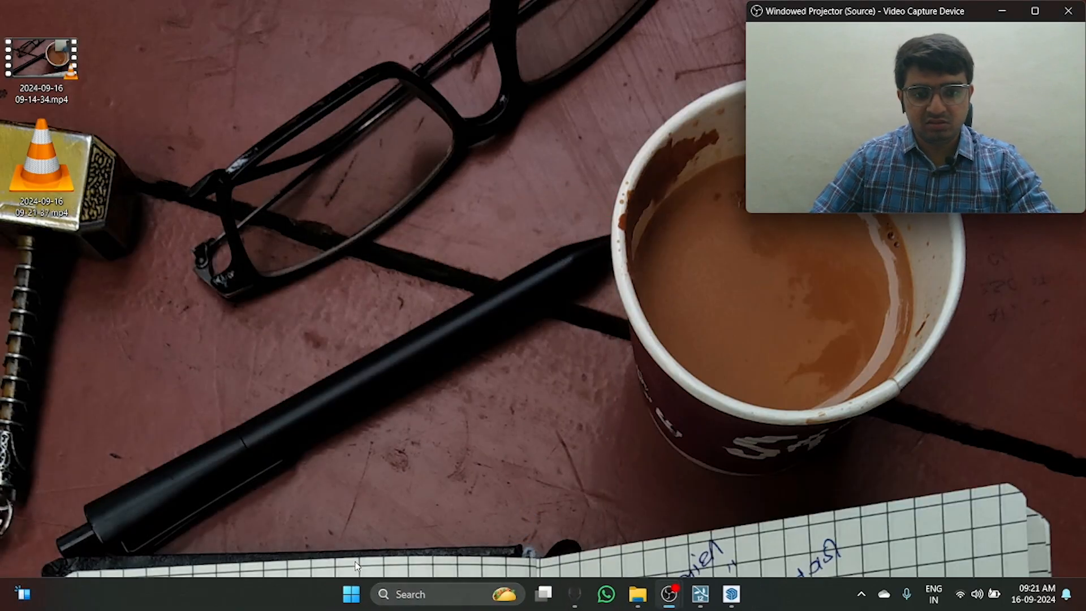
click(350, 591)
text(crh)
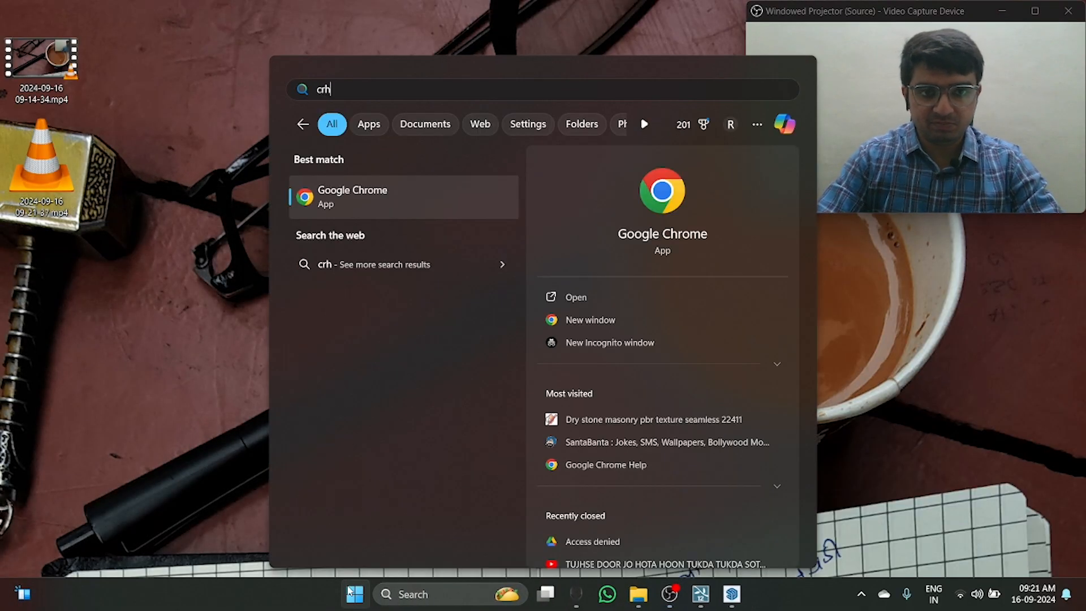
key(BackSpace)
key(BackSpace)
key(BackSpace)
text(chrom)
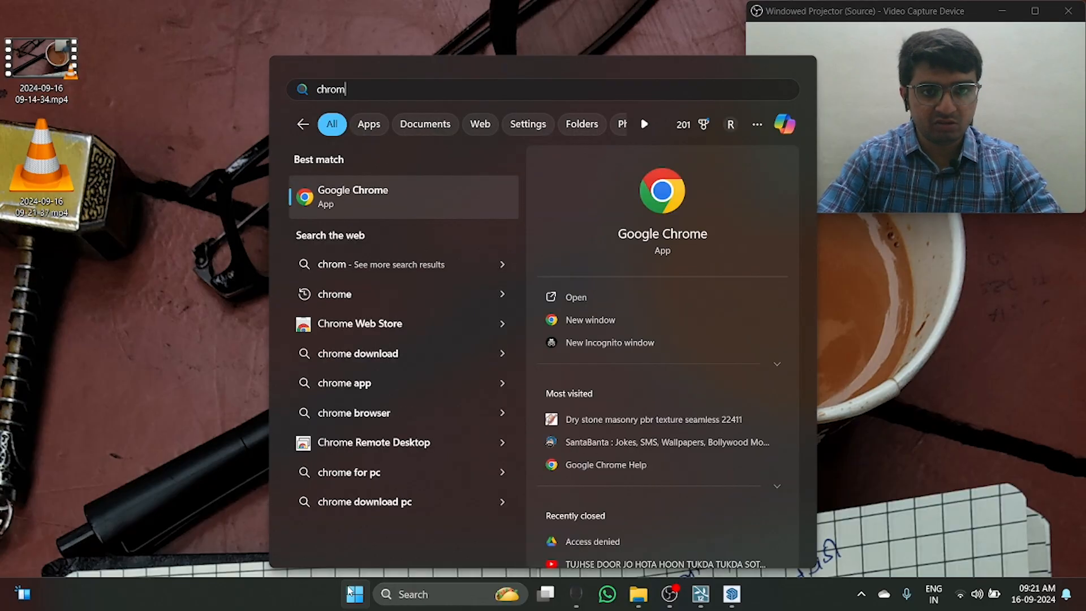
key(Return)
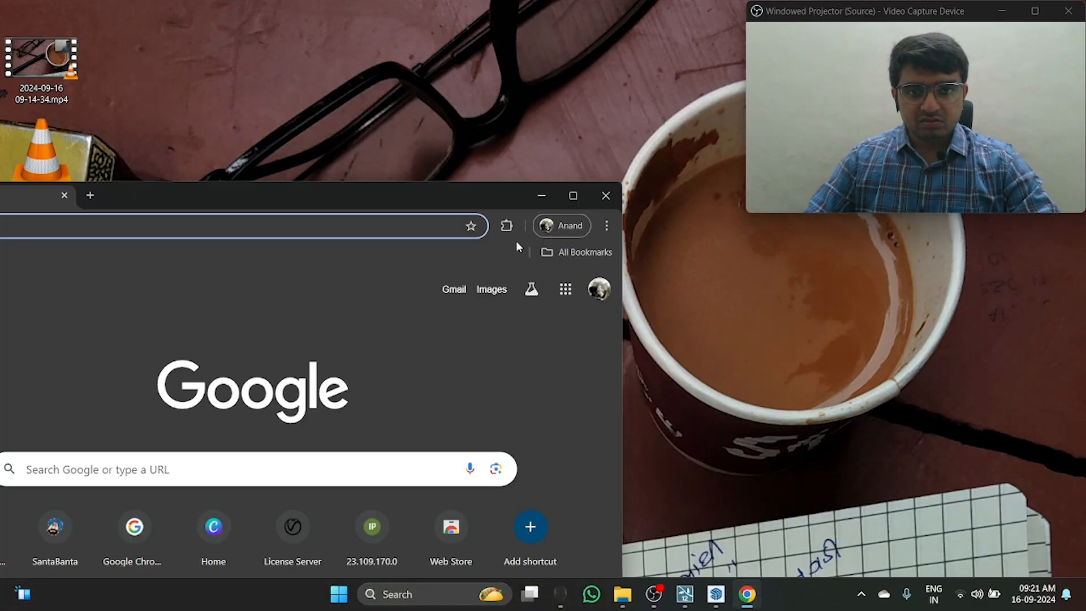
click(573, 195)
Step: Search Google for "3d extension warehouse" and open the SketchUp Extension Warehouse site
click(515, 285)
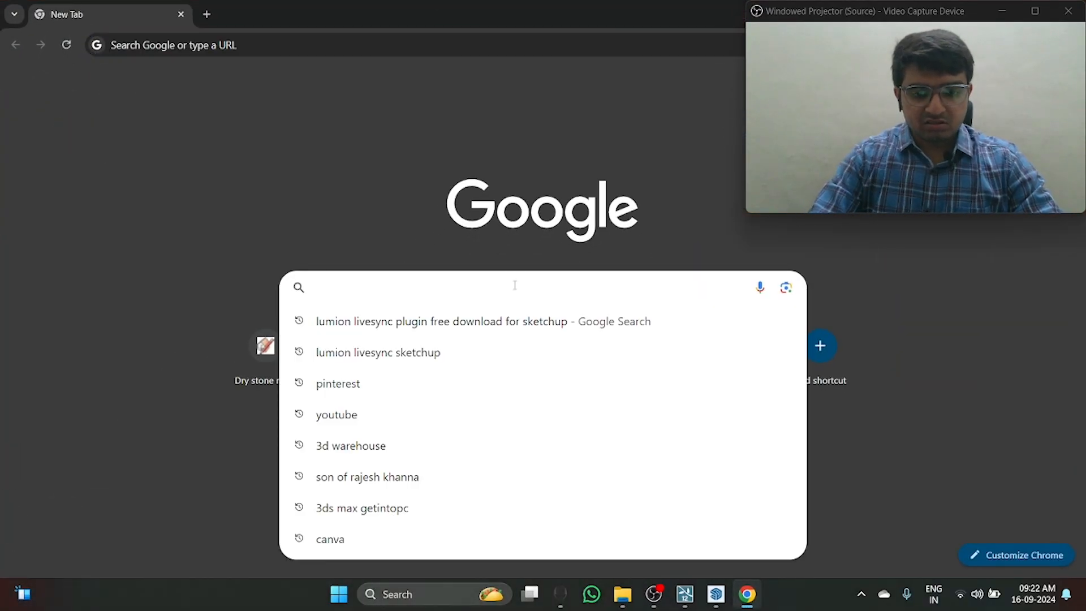
text(3d exte)
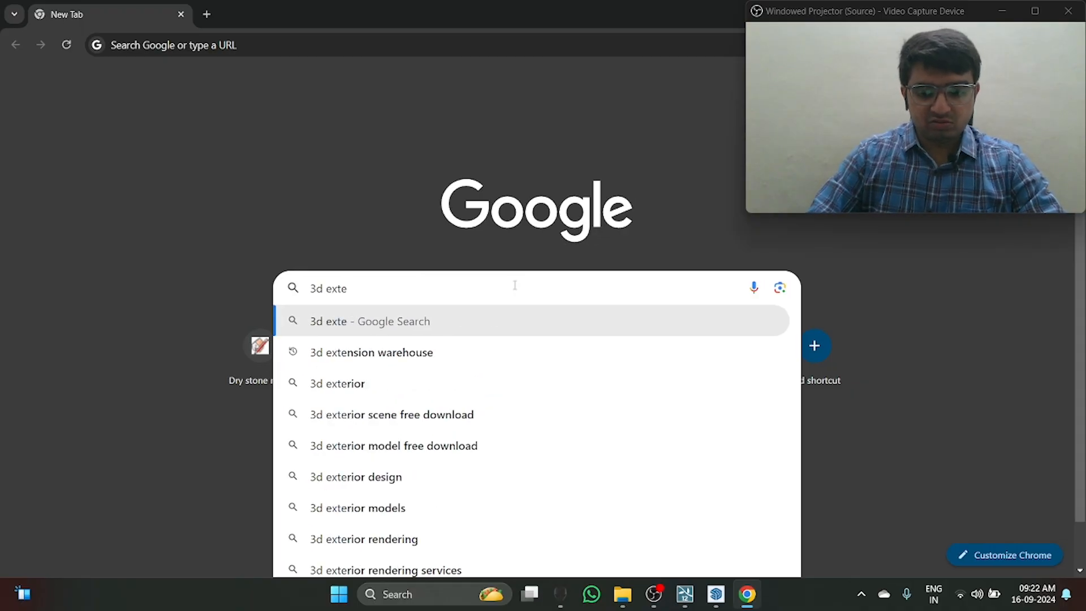
key(Down)
key(Return)
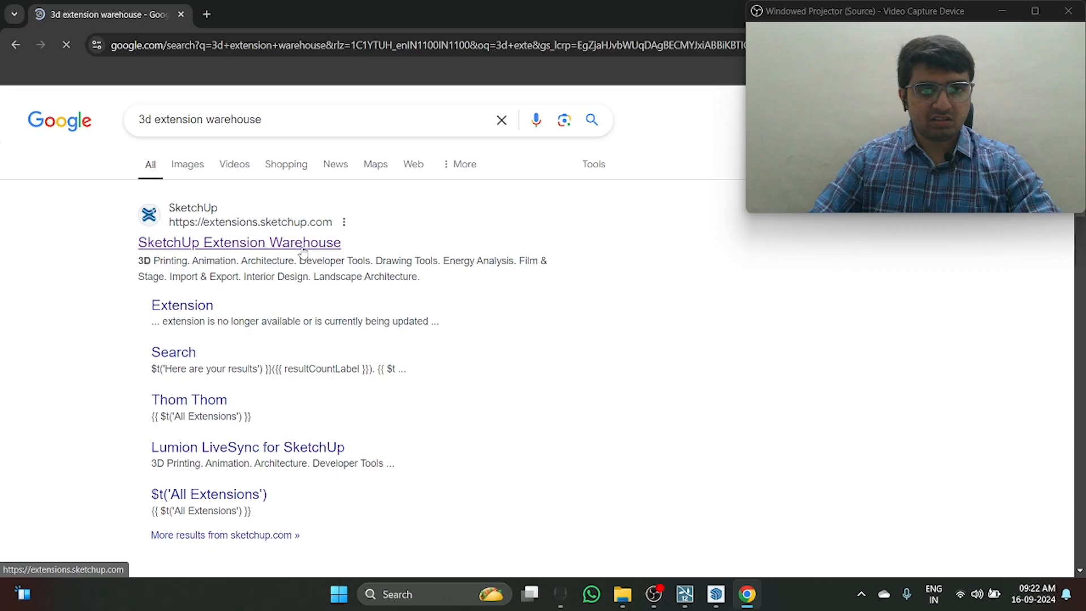
click(281, 243)
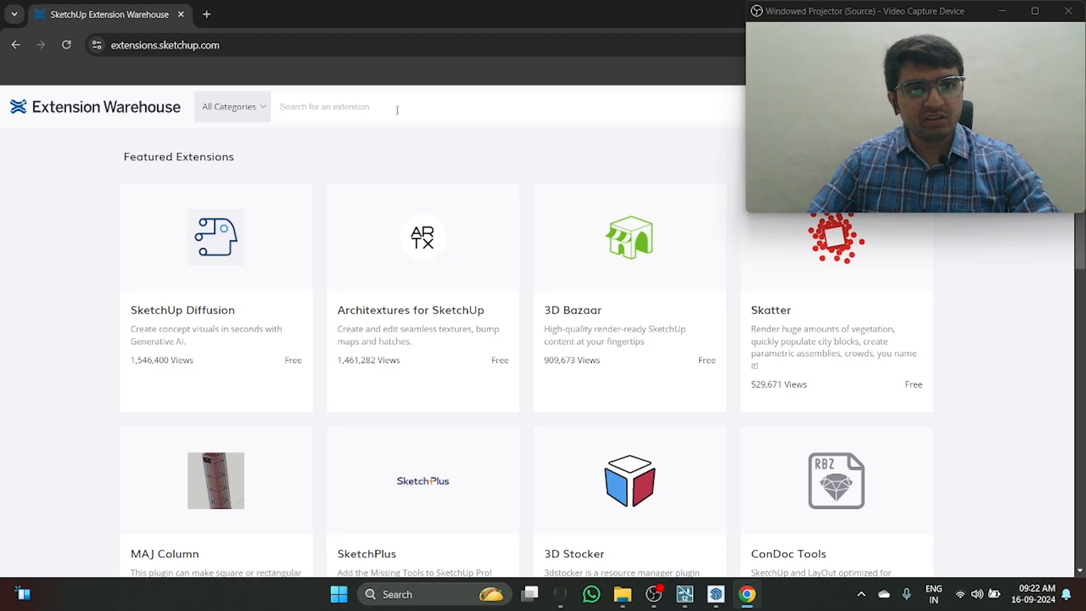
Step: Search the Extension Warehouse for "lumion" using the suggestion "lumion livesync for sketchup"
click(397, 111)
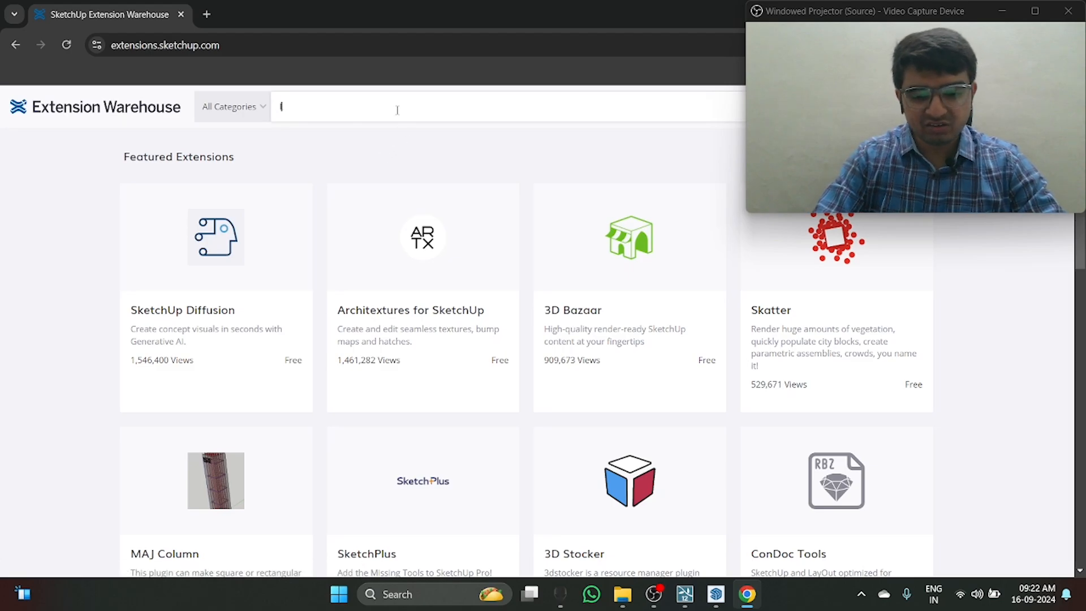
text(lumion)
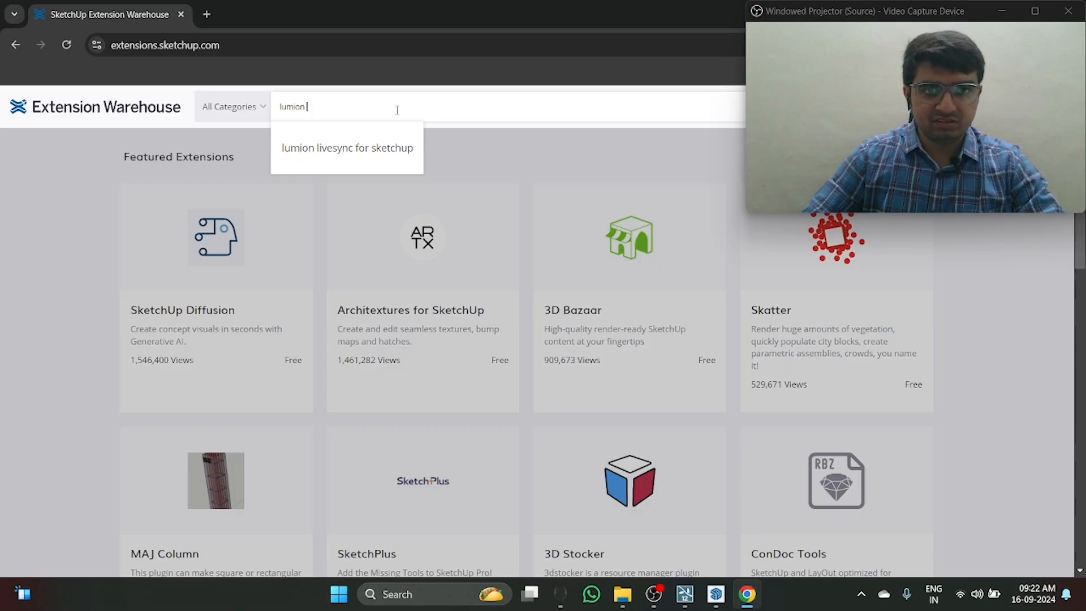
click(358, 152)
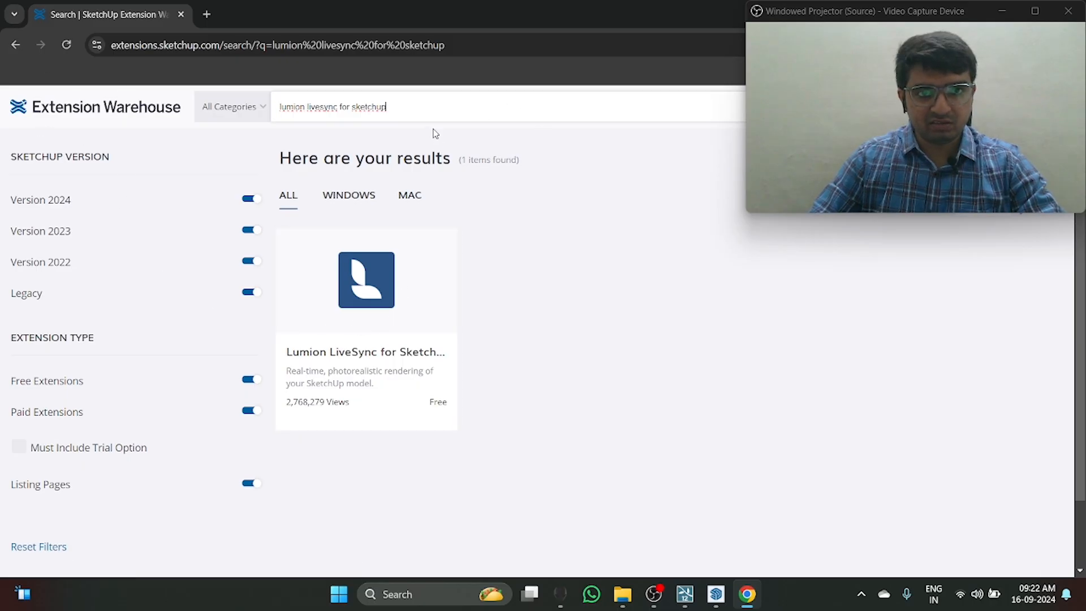
Step: Search the Extension Warehouse for "lumion livesync" and open the Lumion LiveSync for SketchUp extension page
triple_click(389, 111)
text(lumionl)
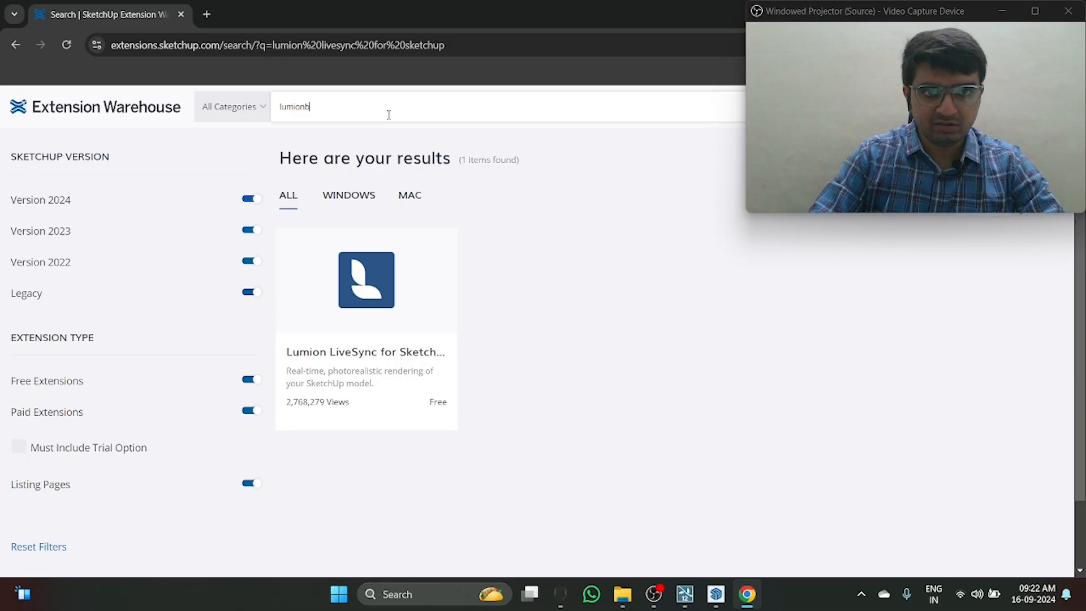
key(BackSpace)
text(l)
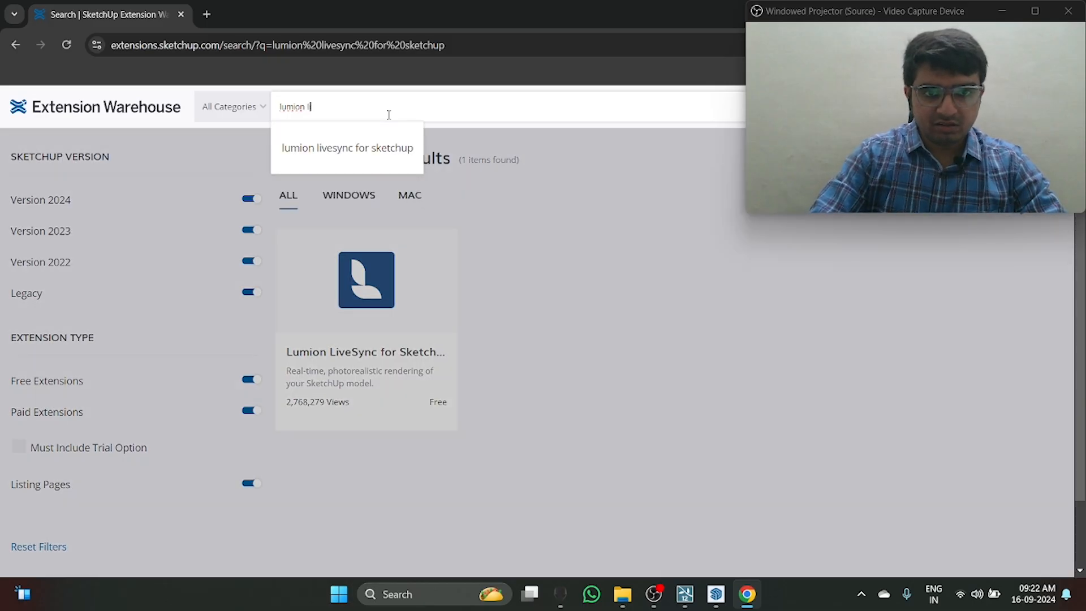
text(ives)
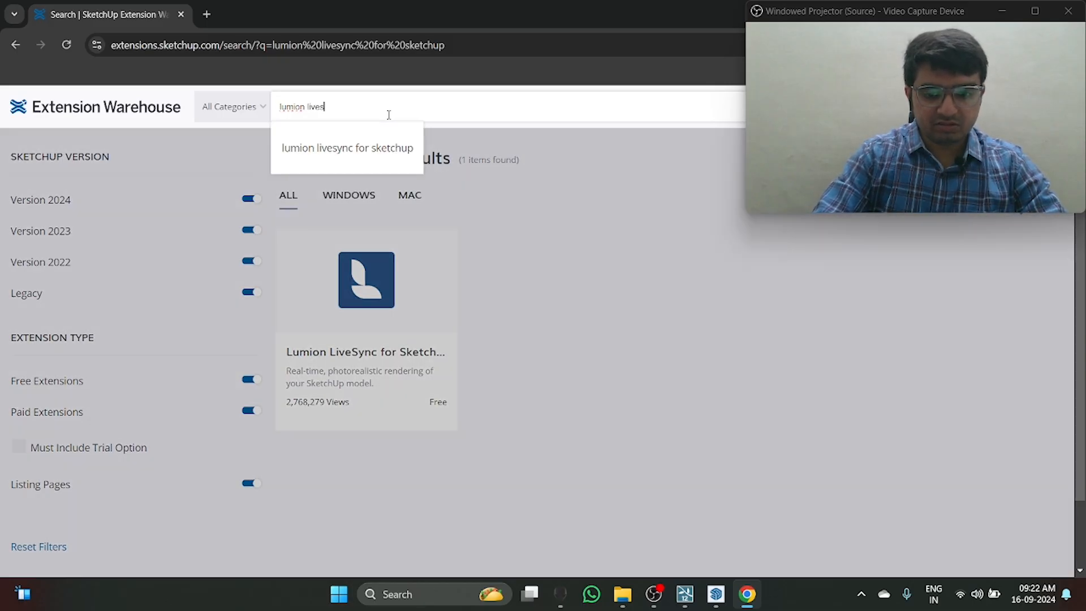
text(ync)
key(Return)
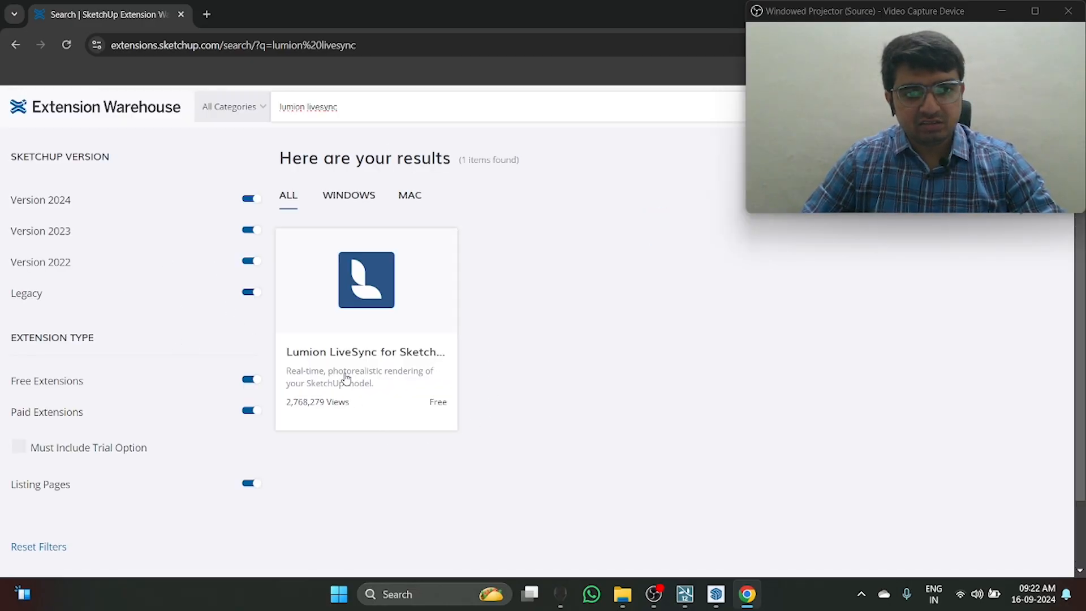
click(400, 338)
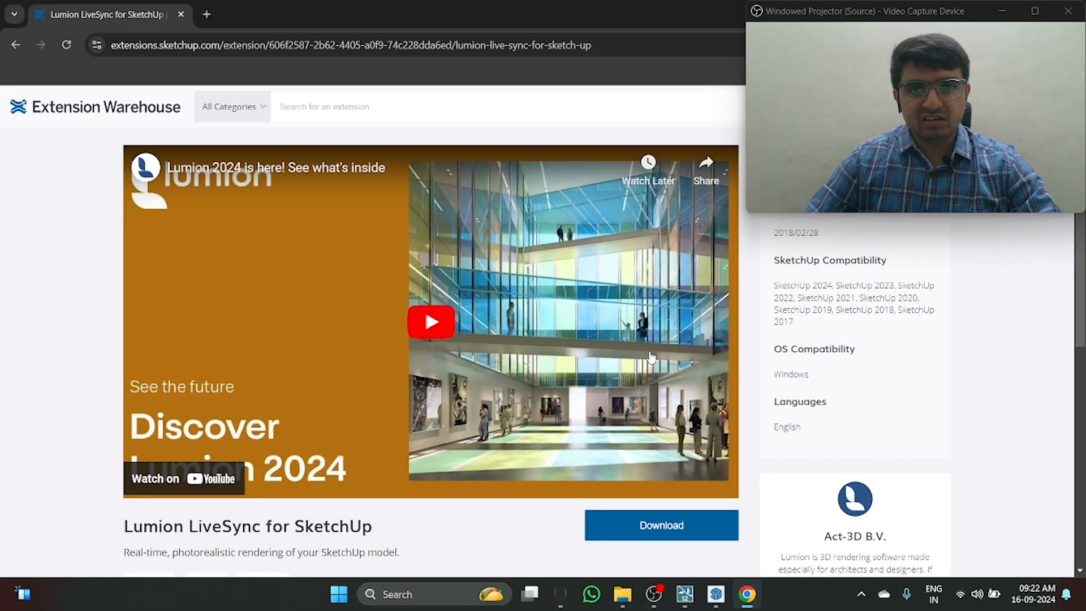
Step: Check the account sign-in through the Extension Warehouse profile menu, with the browser window moved clear of the webcam overlay
drag(568, 9, 317, 84)
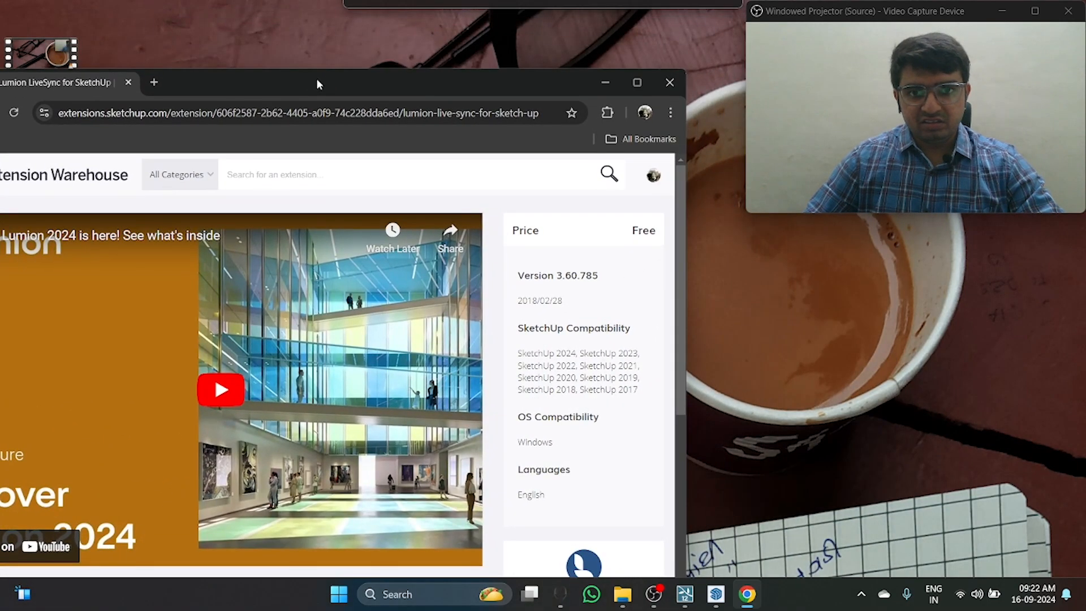
click(655, 179)
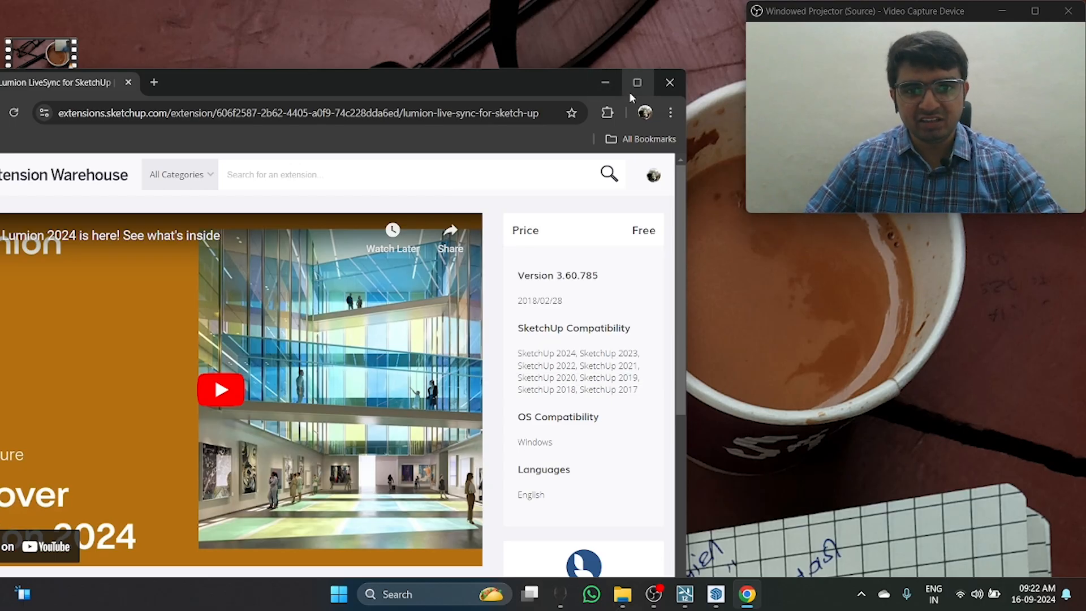
mouse_move(654, 187)
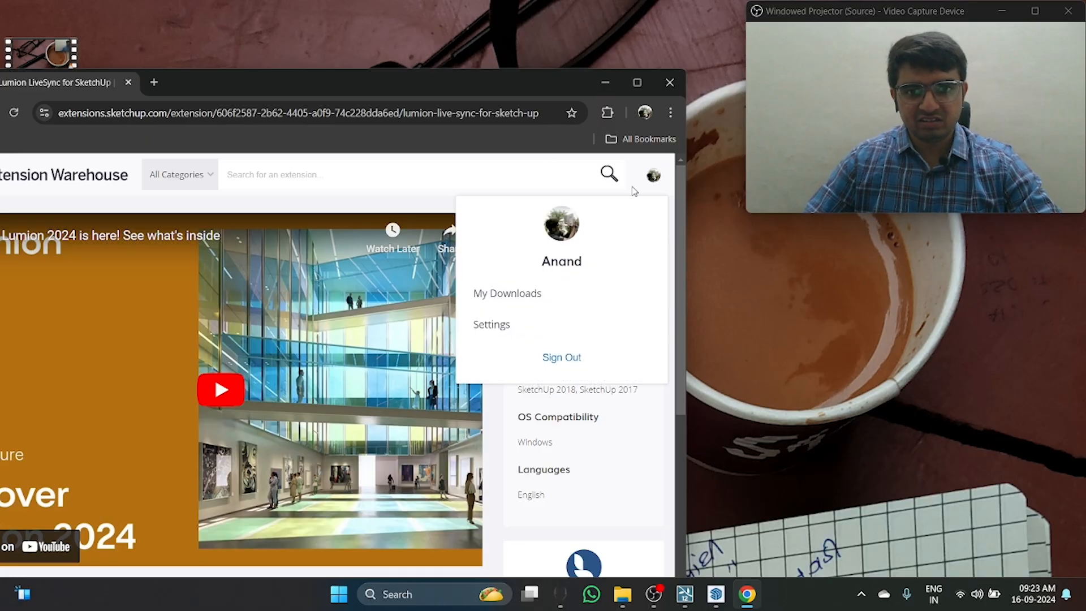
double_click(515, 82)
Step: Download the Lumion LiveSync for SketchUp extension and dismiss the download confirmation
scroll(674, 492, down, 2)
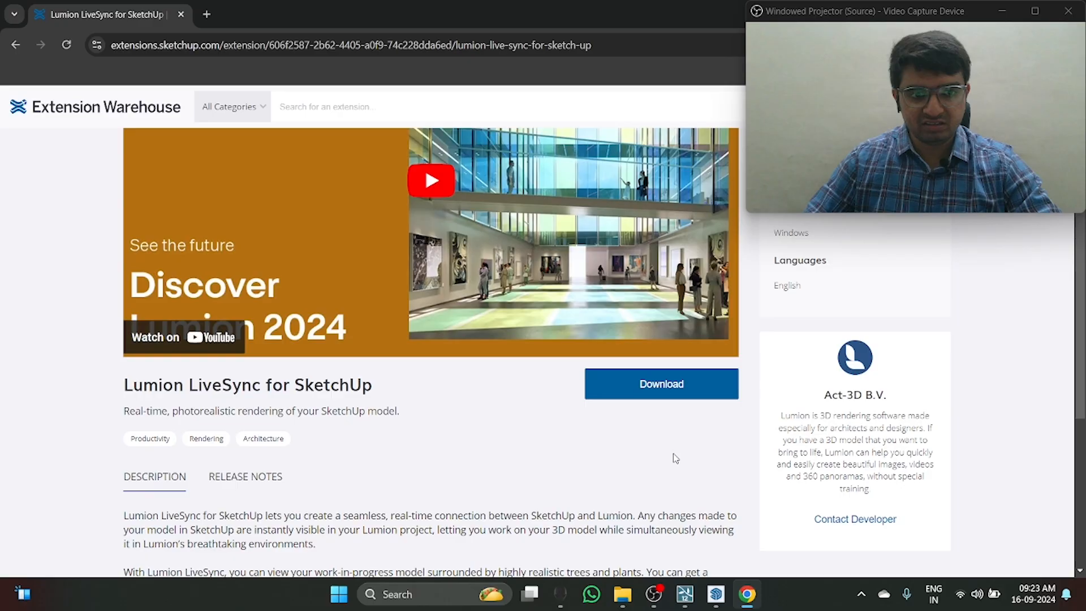
click(700, 398)
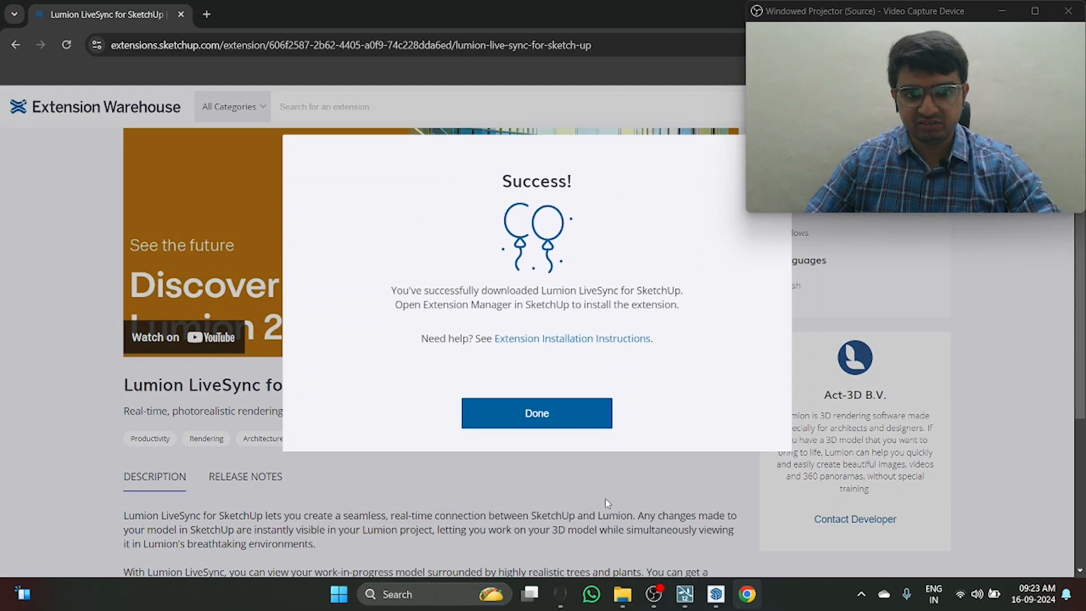
click(571, 424)
Step: Check the browser's recent downloads for the extension file, then maximize the browser window again
drag(599, 6, 320, 69)
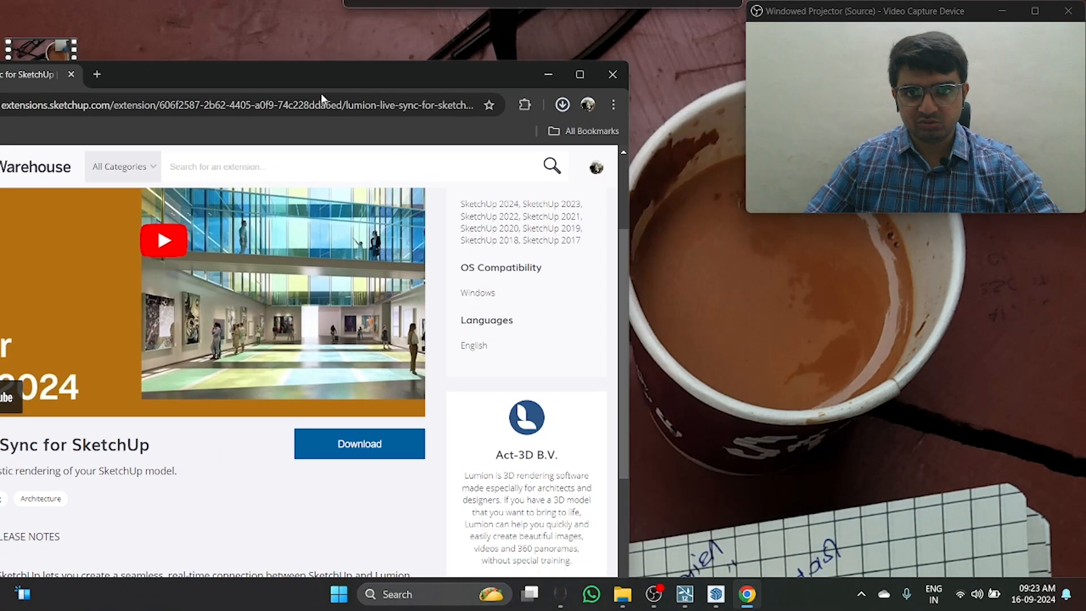
click(562, 105)
double_click(464, 69)
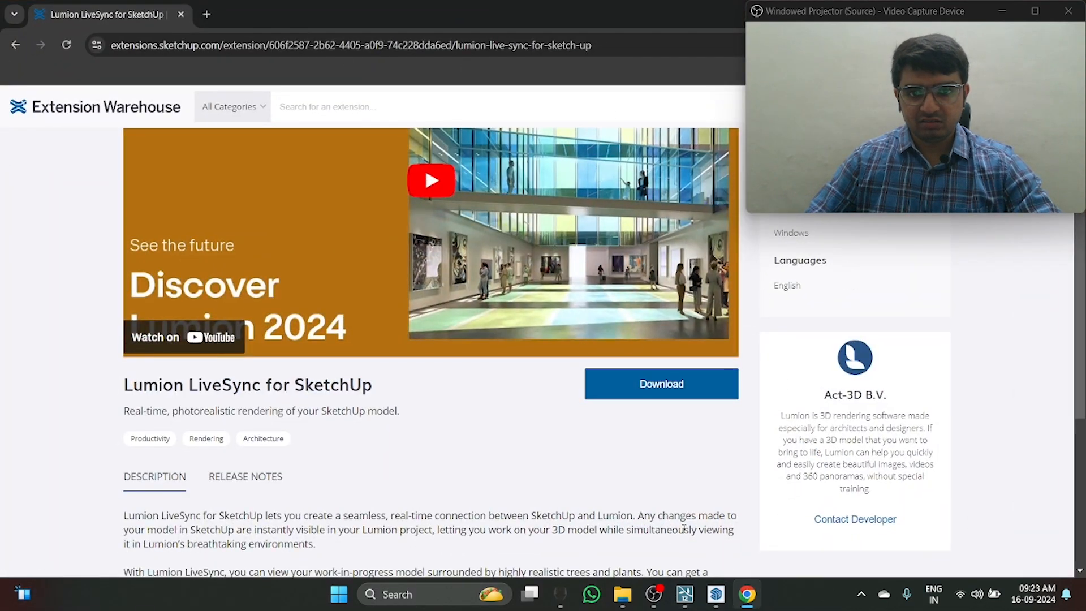
Step: Switch to SketchUp and open the Extension Manager
click(728, 594)
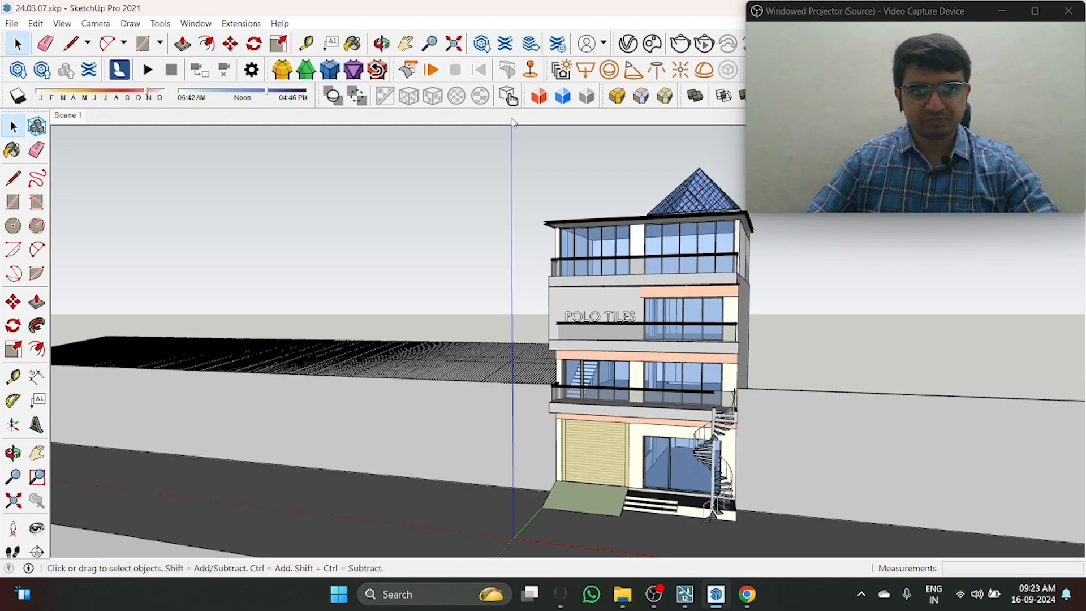
click(241, 23)
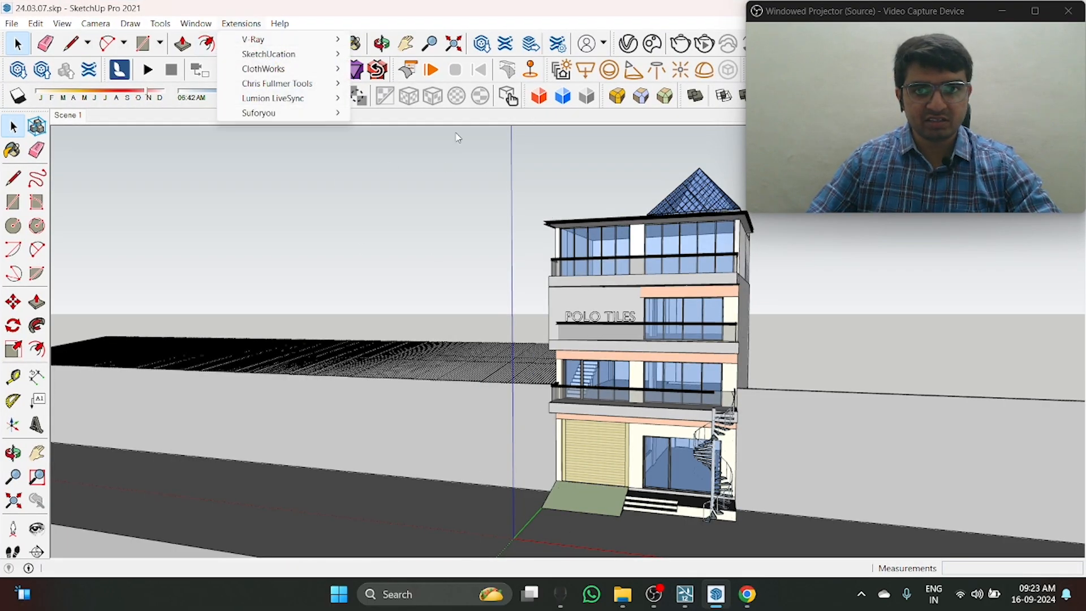
click(232, 24)
click(214, 25)
mouse_move(259, 27)
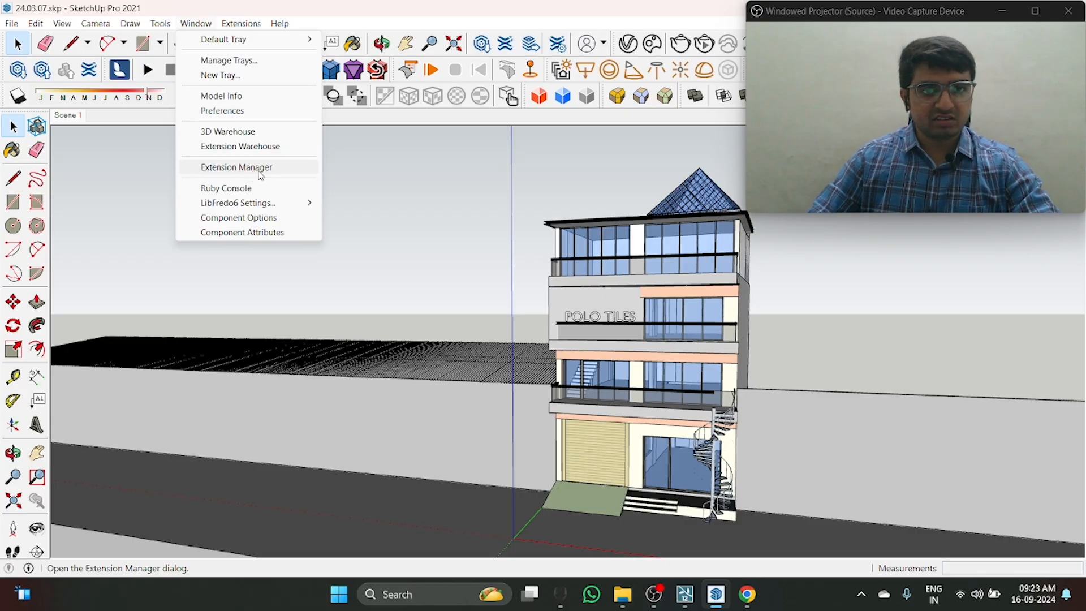
click(261, 169)
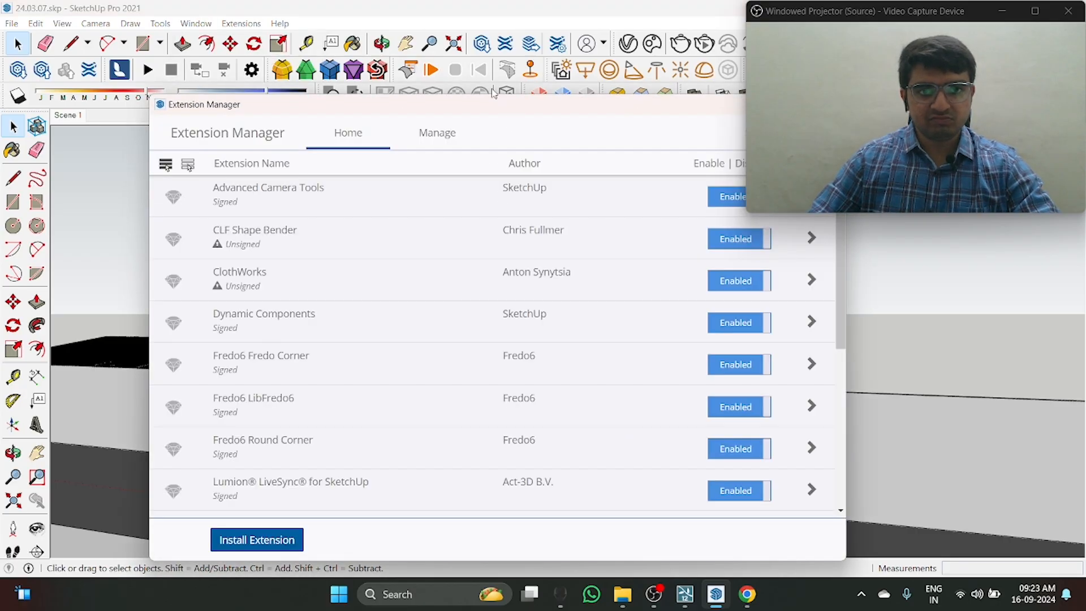
click(257, 540)
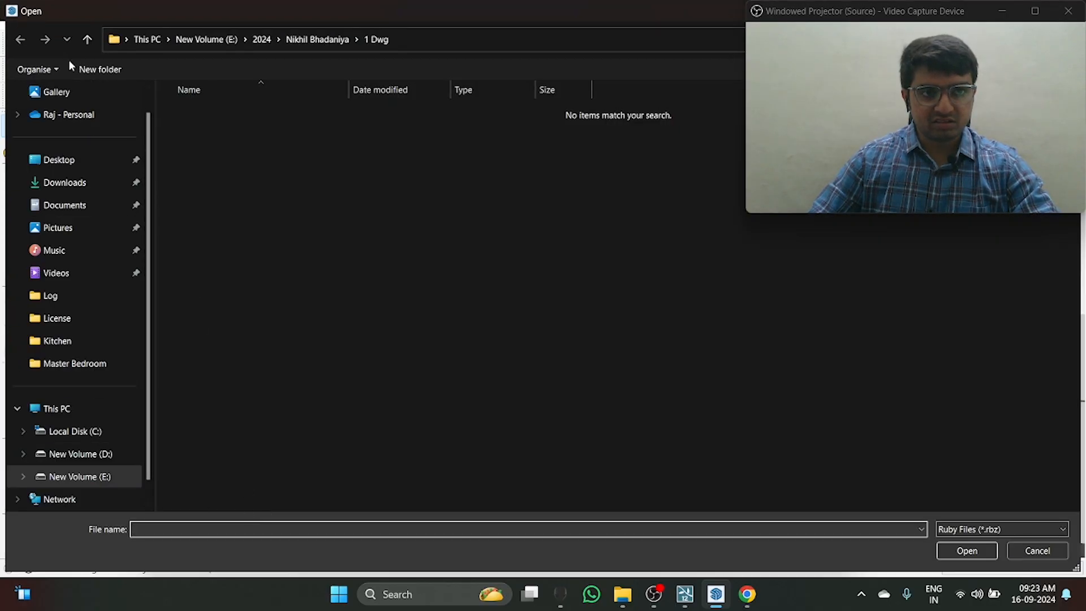
key(Escape)
key(Escape)
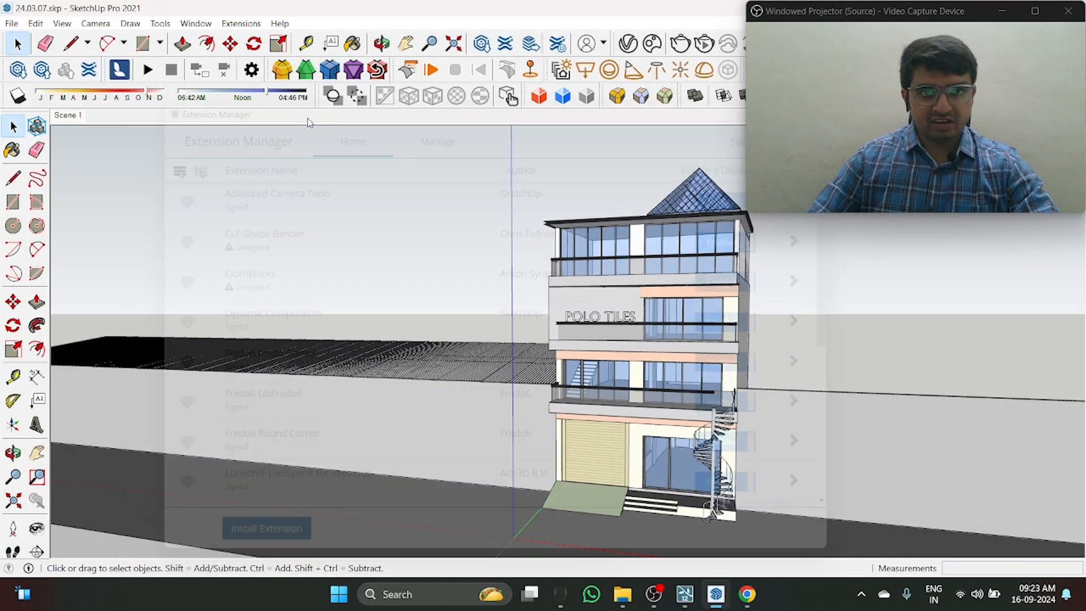
Step: Install the extension file lumion_livesync_for_sketchup_3.60.785.rbz from the Desktop through the Extension Manager, and close the manager
click(196, 23)
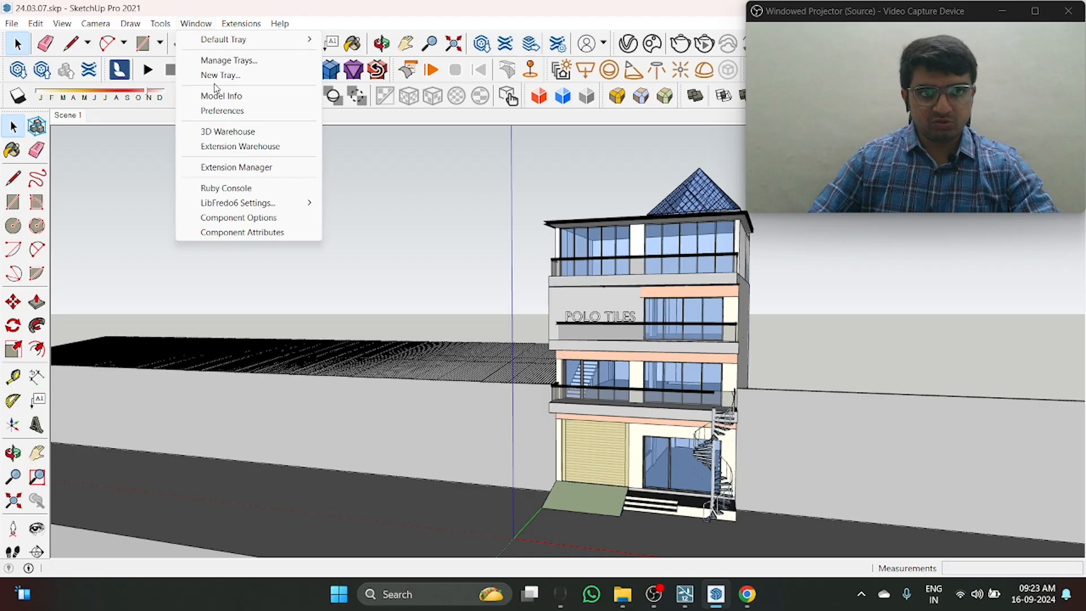
click(274, 168)
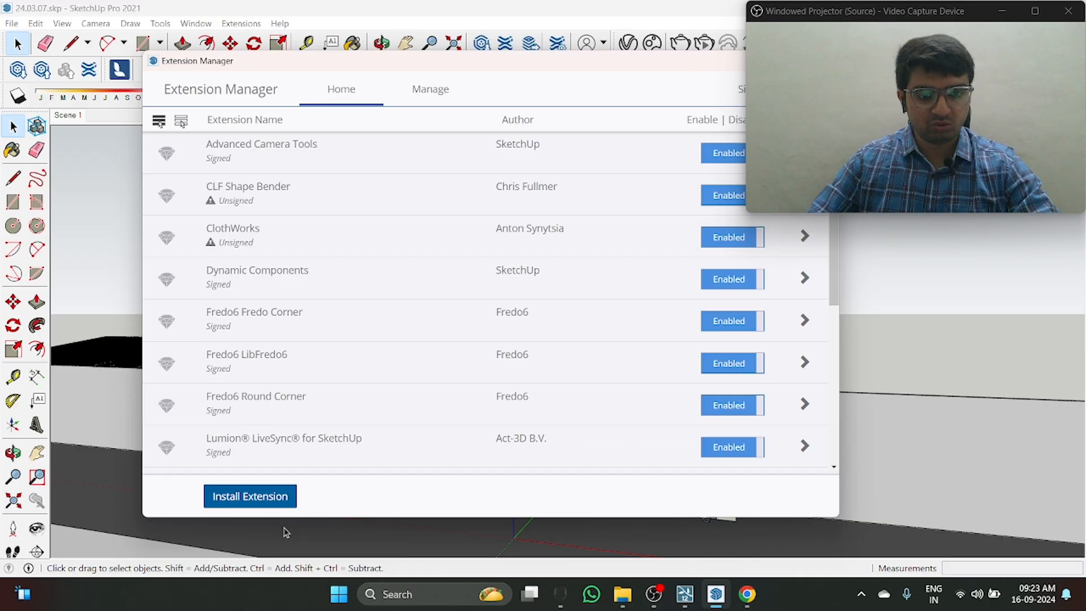
click(269, 503)
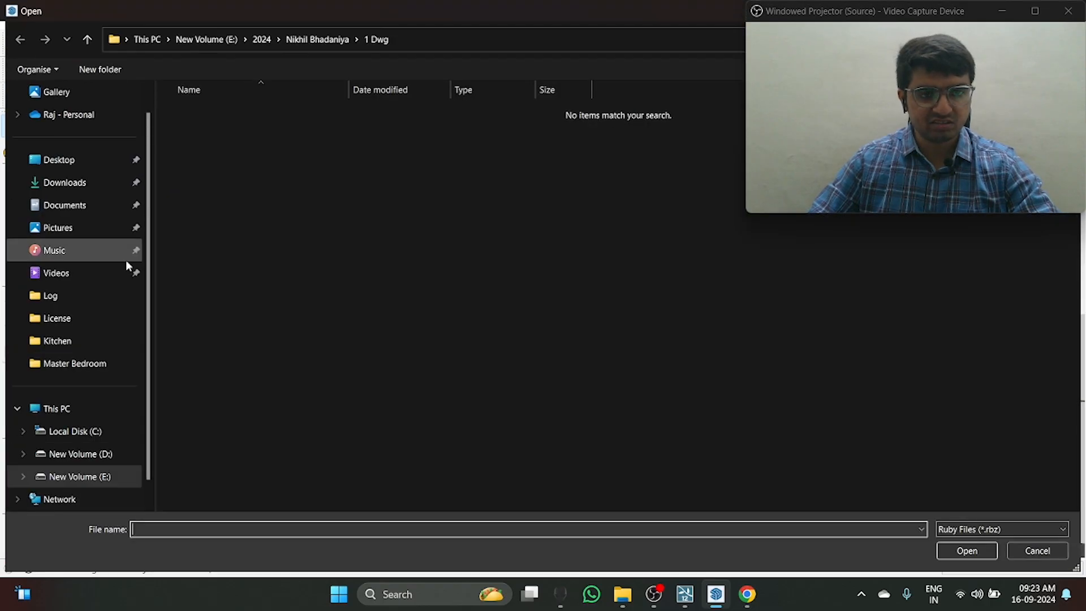
click(92, 182)
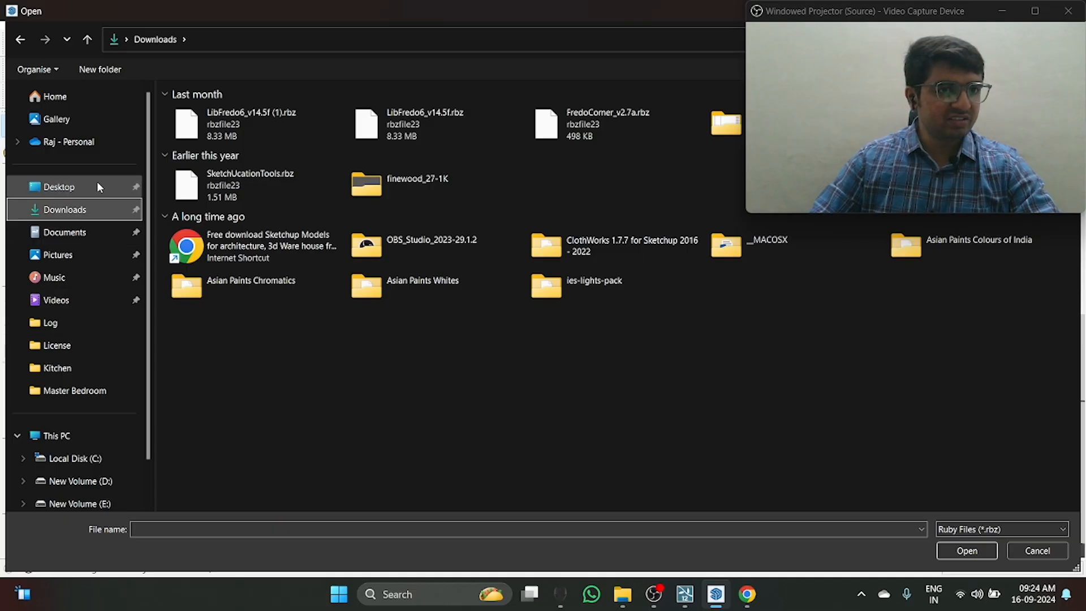
click(94, 185)
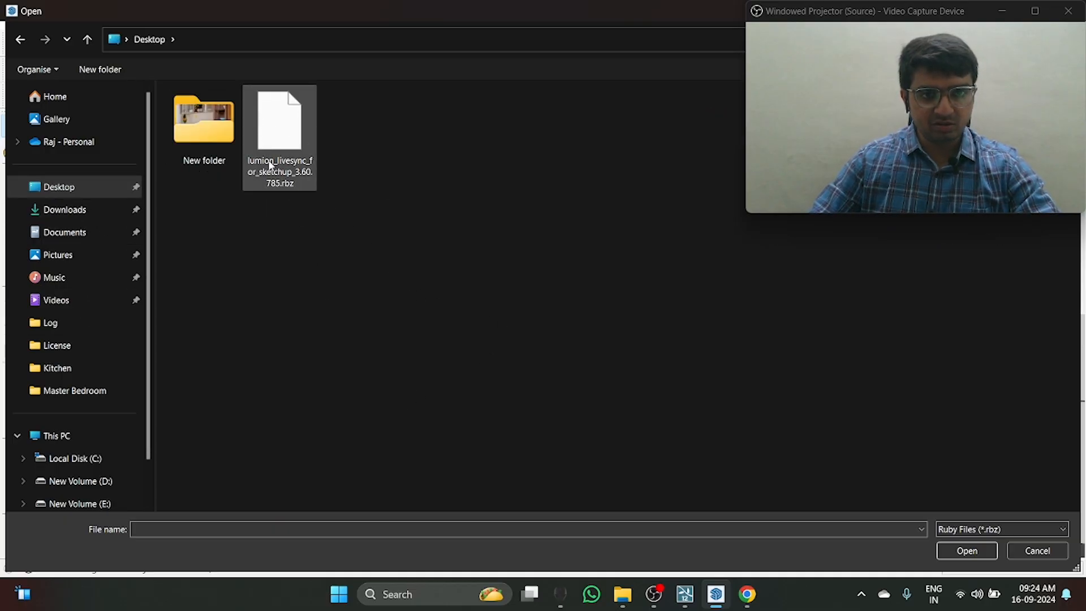
click(289, 127)
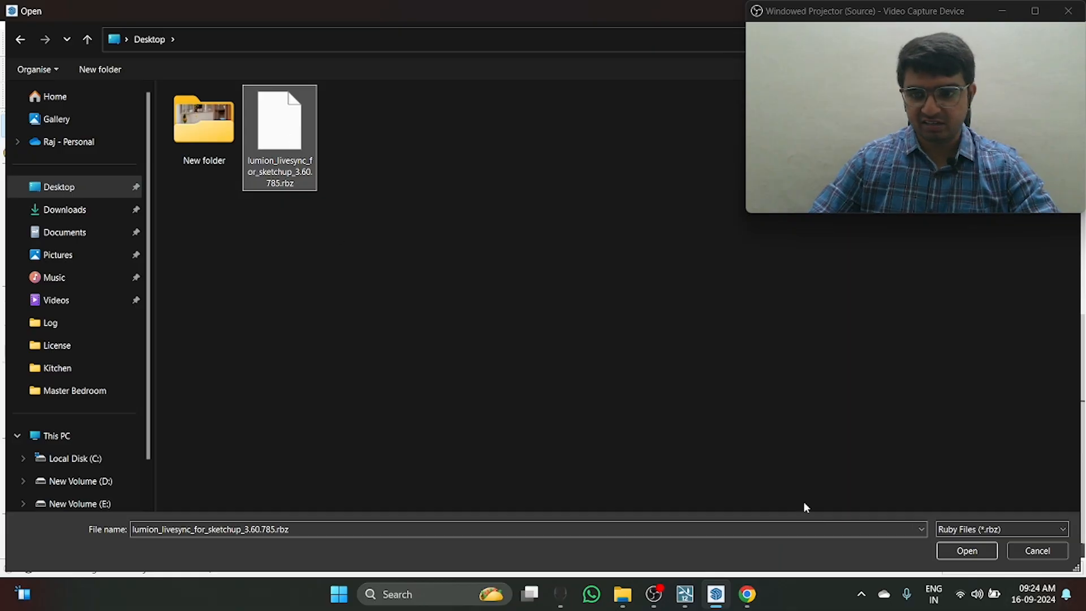
click(972, 554)
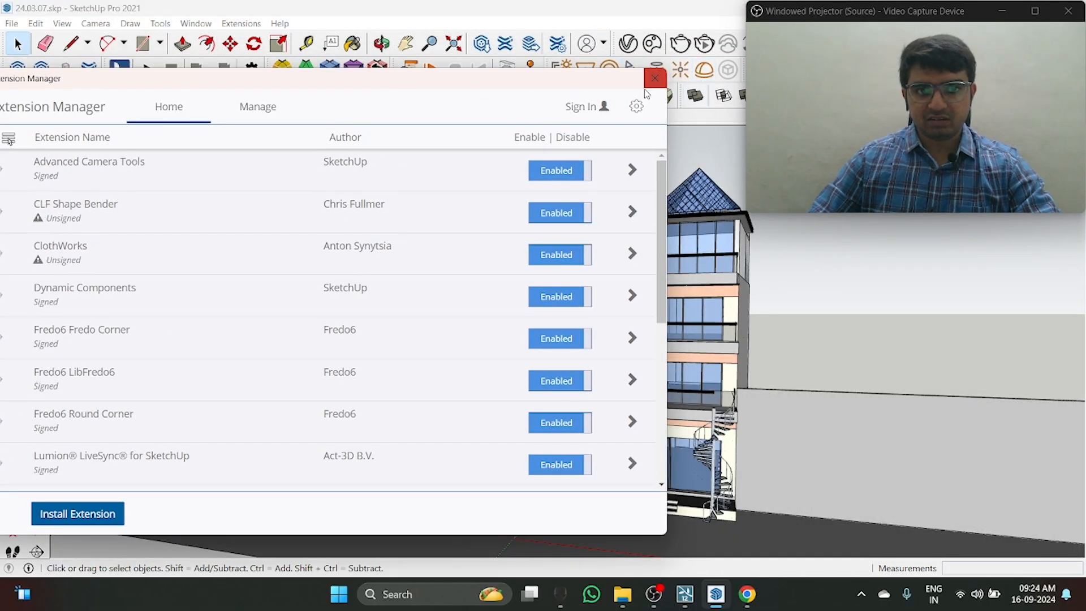
click(650, 82)
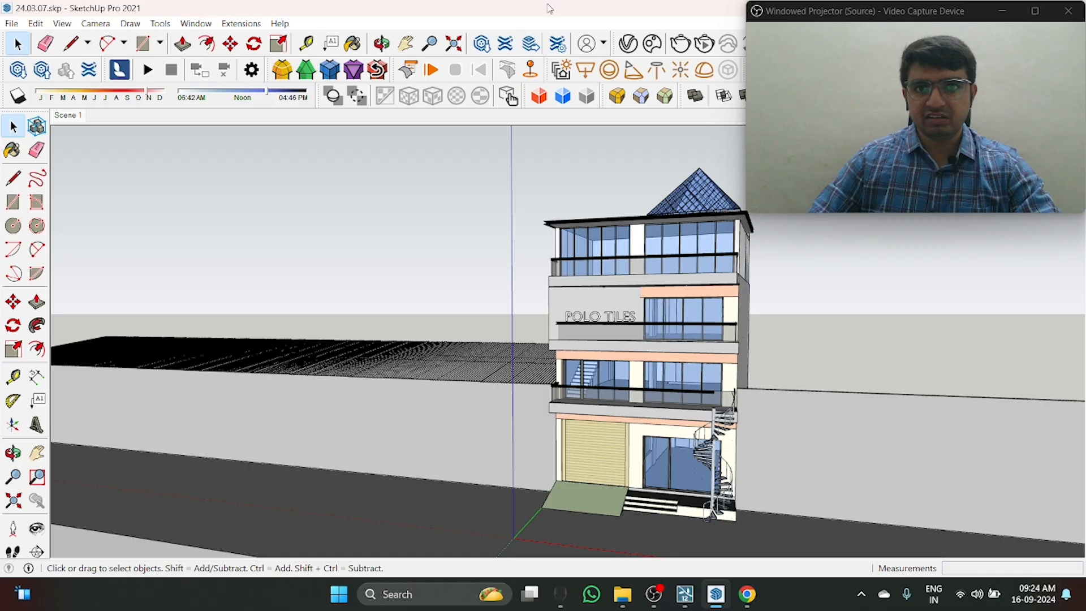
Step: Restore the SketchUp window from its maximized state and reposition it so the toolbar edge is accessible
double_click(548, 8)
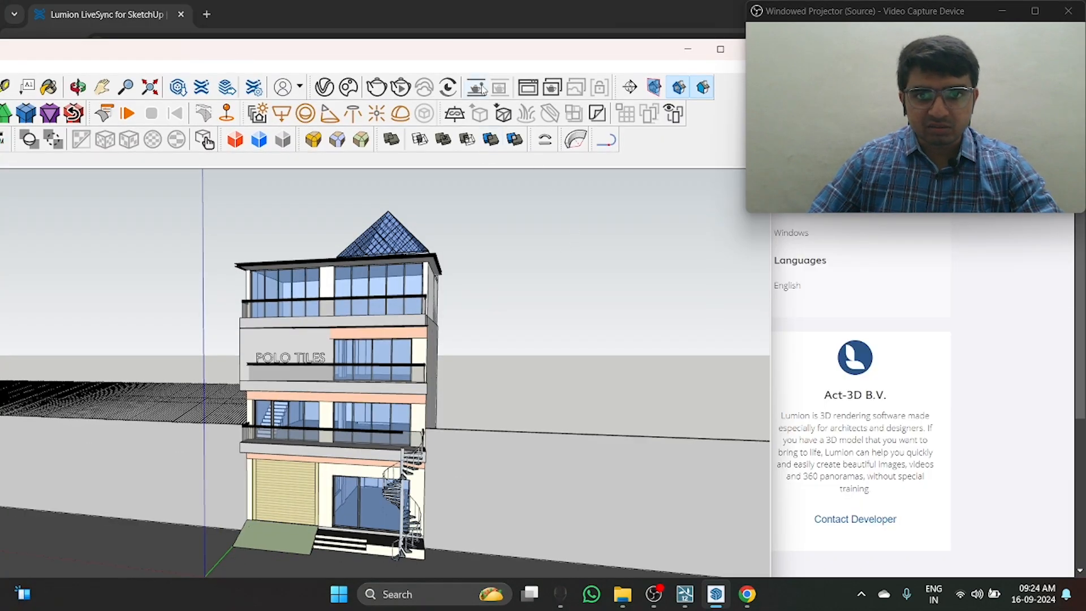
double_click(459, 46)
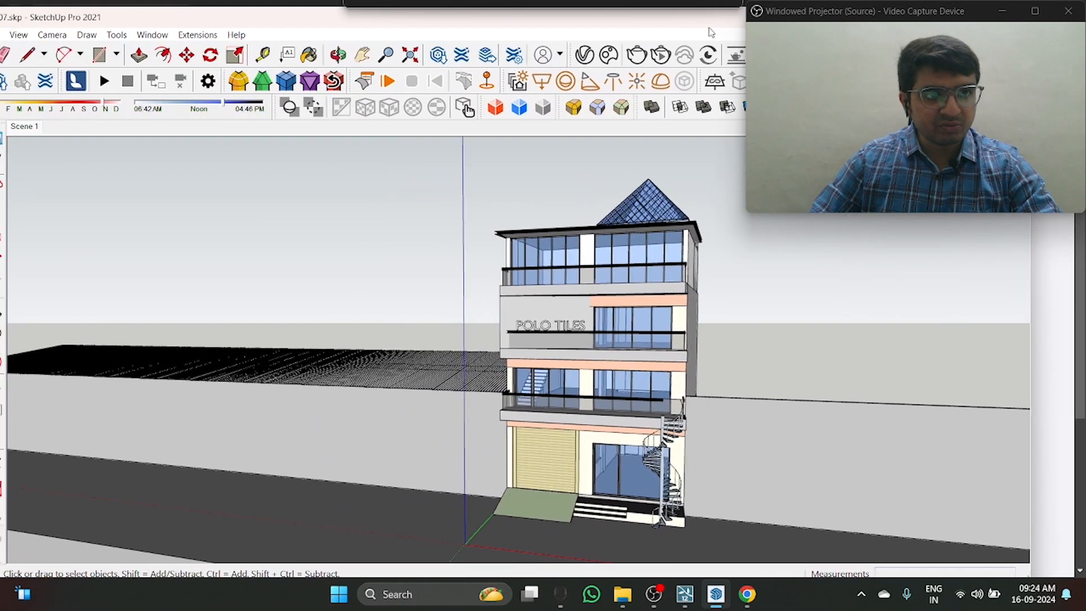
drag(165, 19, 195, 12)
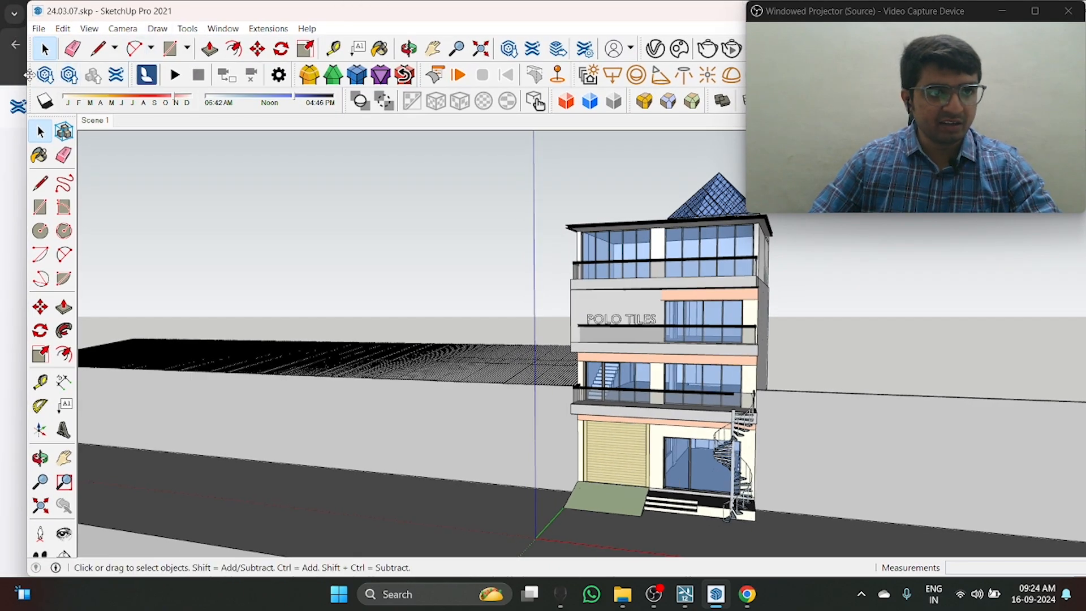
Step: Hide the Lumion LiveSync toolbar using the list of available toolbars
right_click(31, 74)
scroll(79, 464, down, 2)
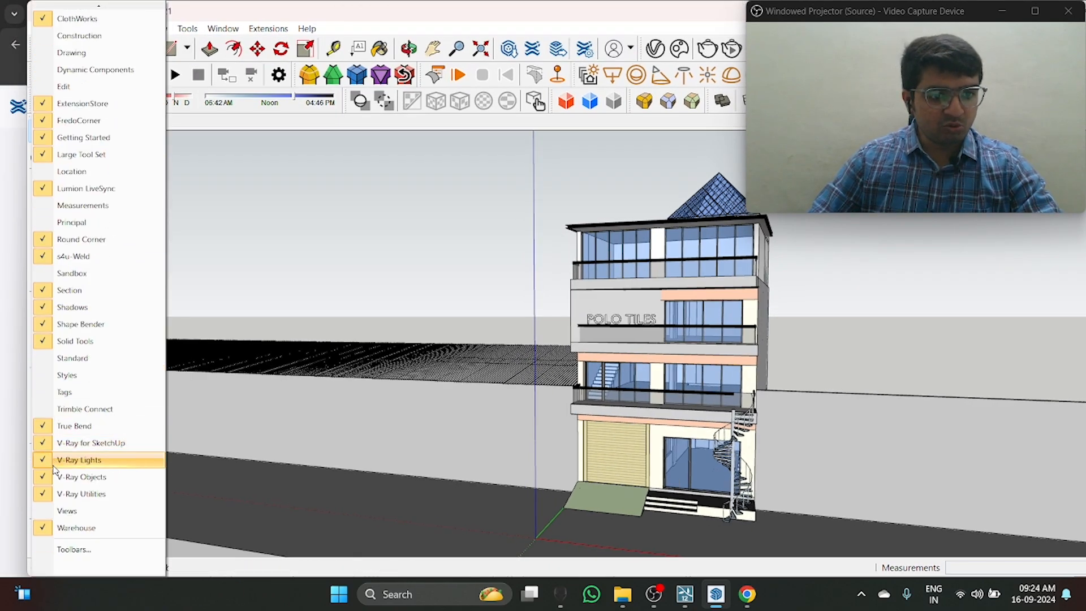
scroll(82, 490, up, 2)
click(68, 251)
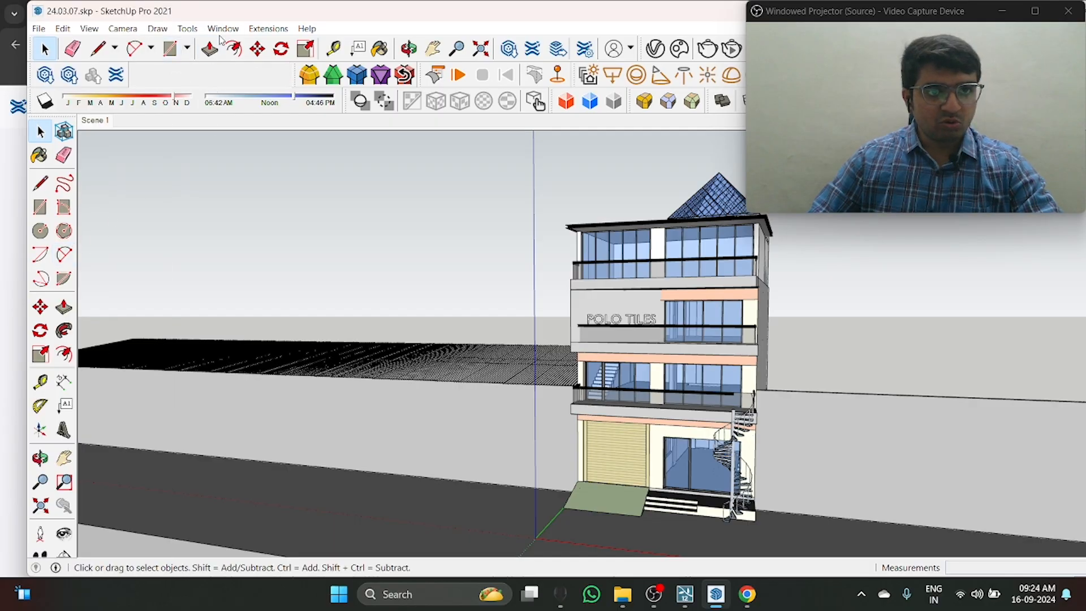
Step: Shift the ClothWorks and neighbouring toolbars in the second row along to close the gaps between them
drag(291, 70, 130, 73)
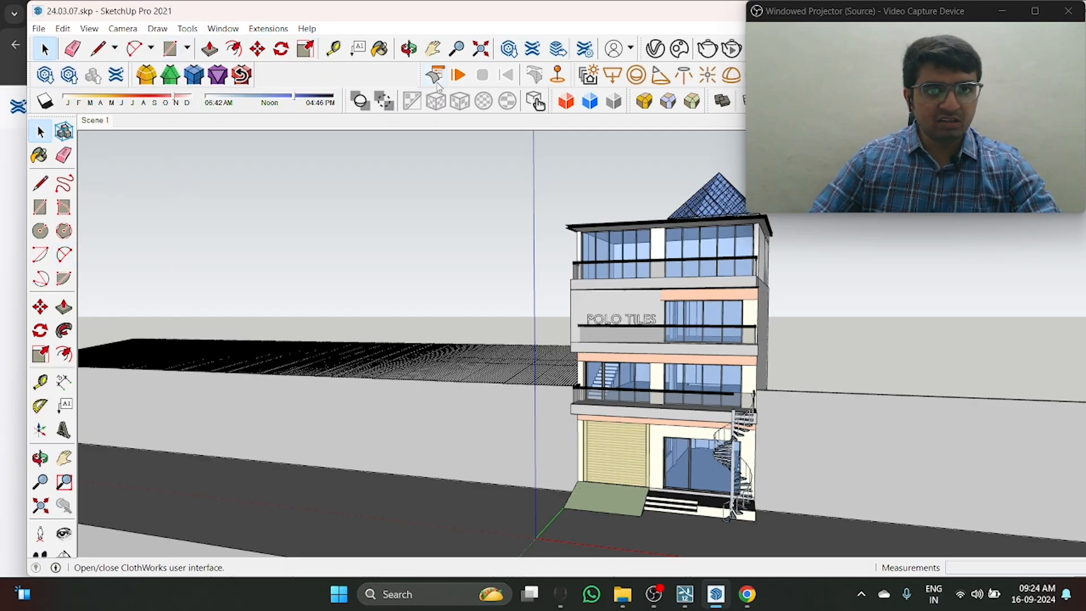
drag(421, 74, 274, 74)
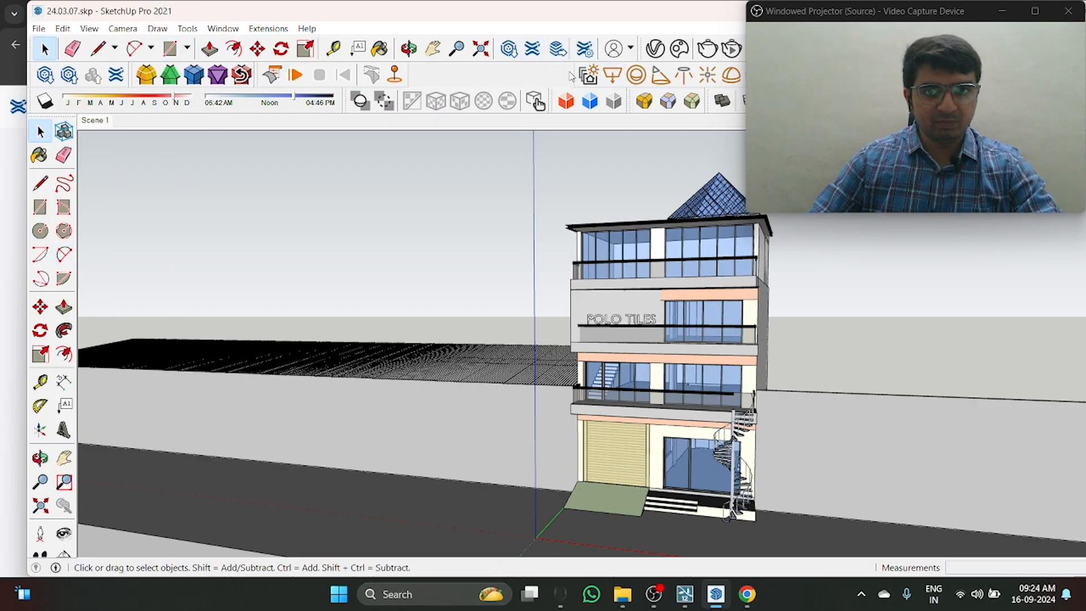
drag(573, 73, 419, 74)
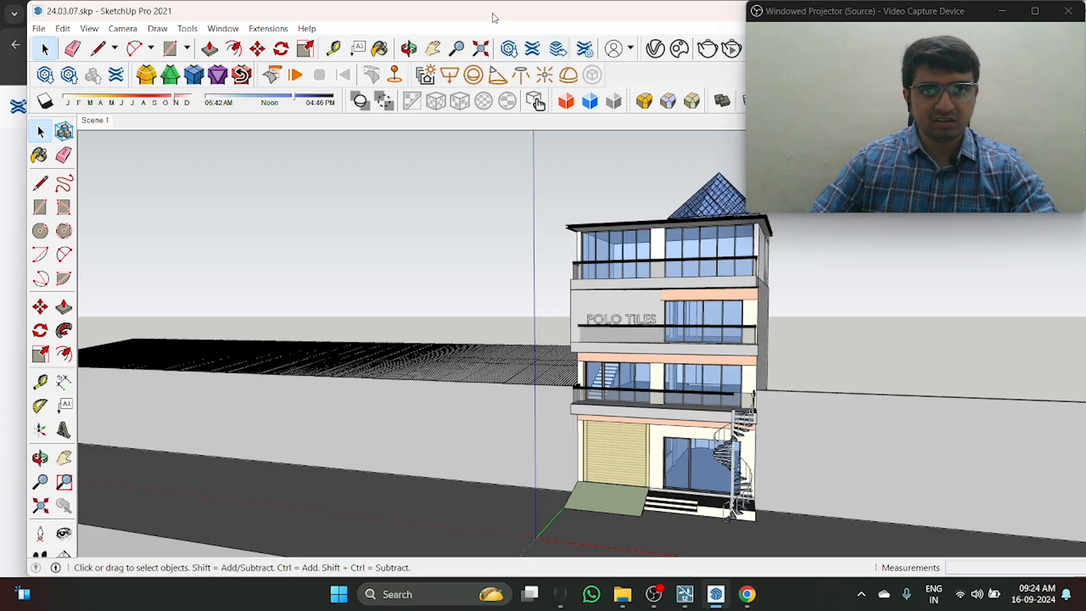
Step: Move the SketchUp window back against the upper screen edge so that its full menu and toolbars show
double_click(493, 16)
drag(494, 16, 395, 104)
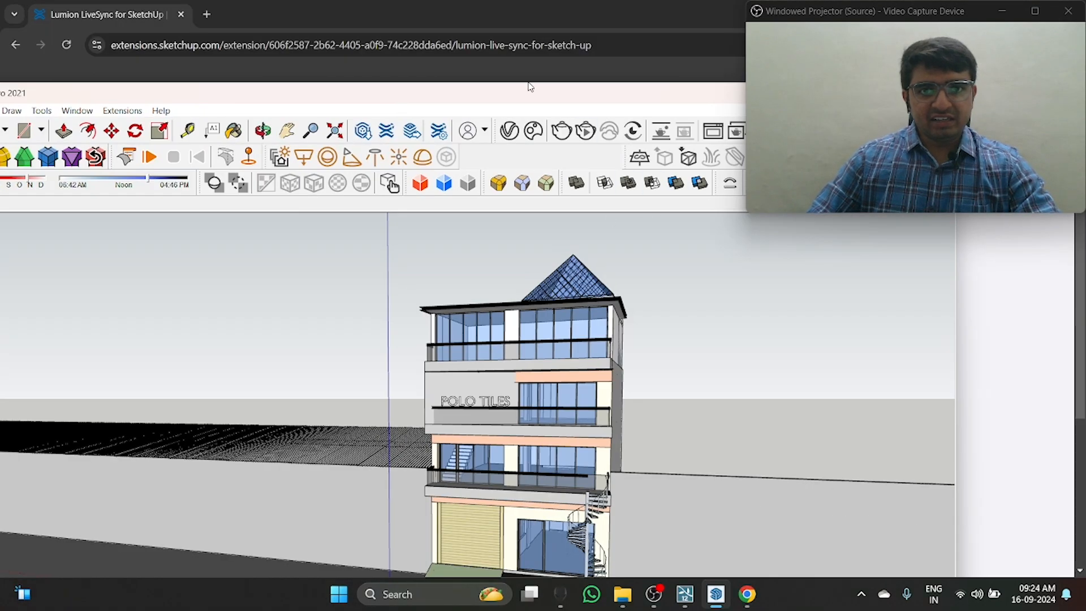
drag(537, 101, 555, 52)
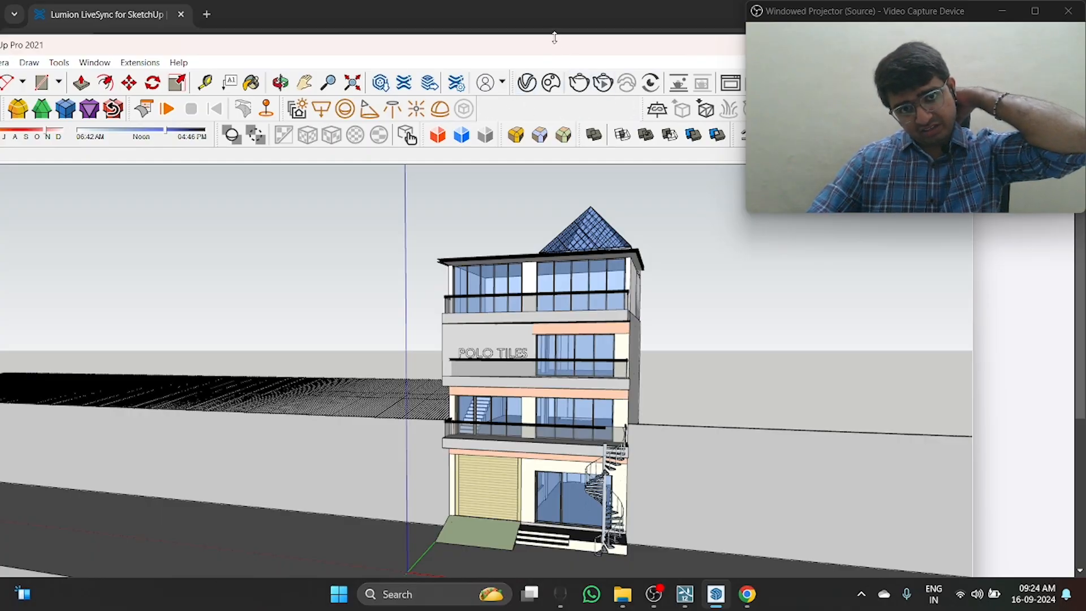
mouse_move(560, 47)
mouse_down()
mouse_move(334, 76)
mouse_move(363, 25)
mouse_move(554, 97)
mouse_move(355, 58)
mouse_up()
double_click(356, 15)
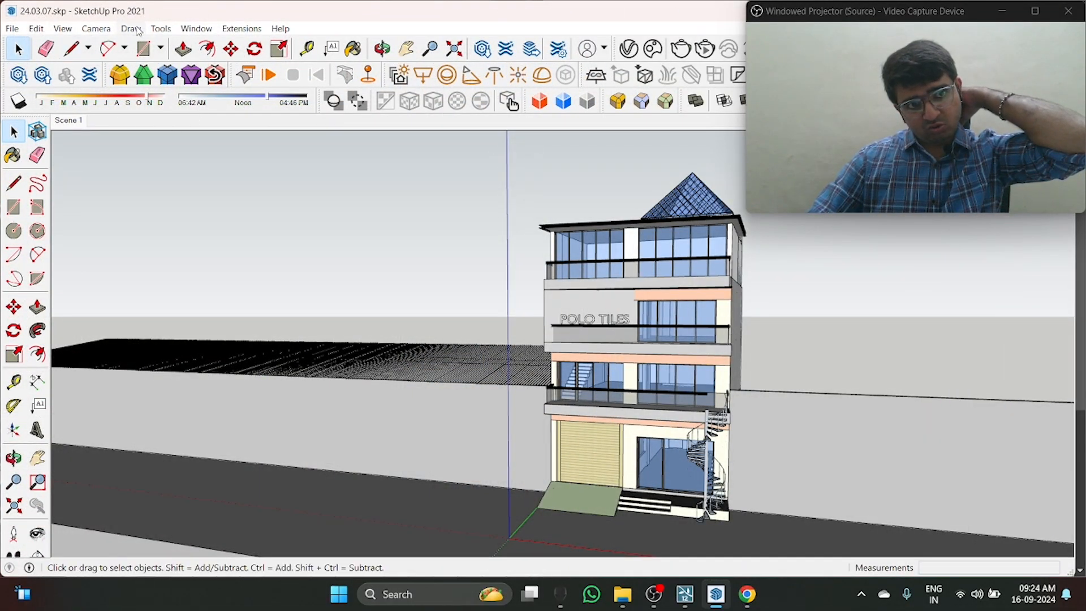
Step: Enable the Lumion LiveSync toolbar from the list of available toolbars
click(162, 30)
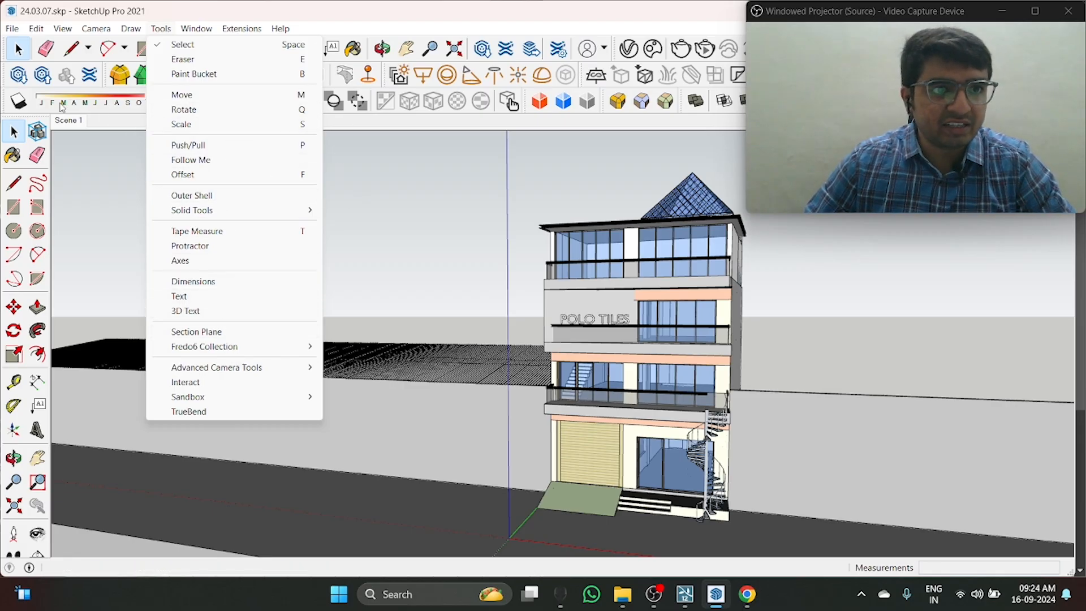
right_click(5, 86)
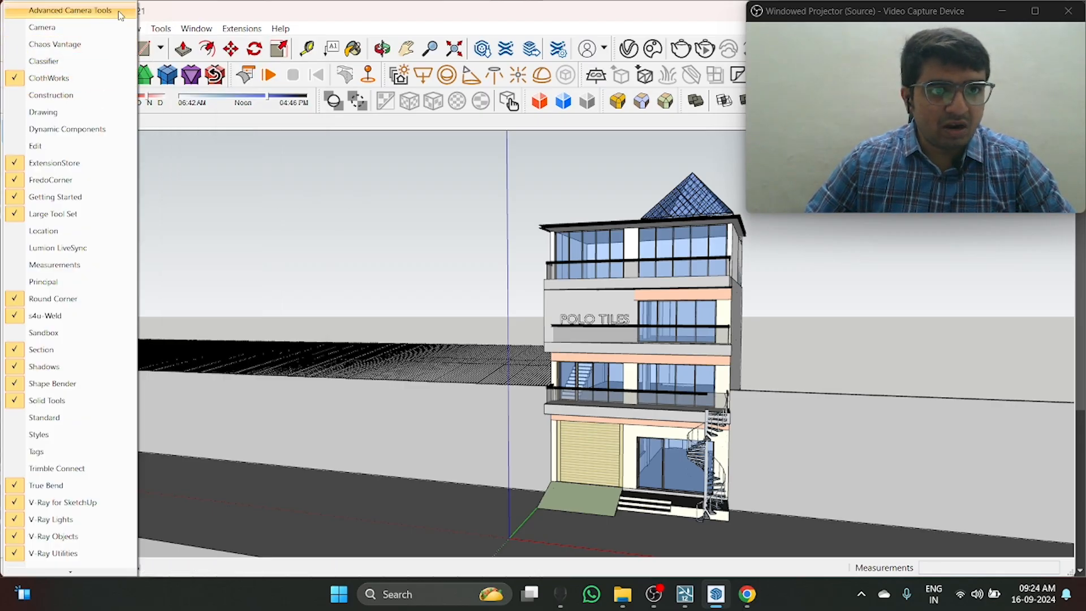
scroll(112, 343, down, 2)
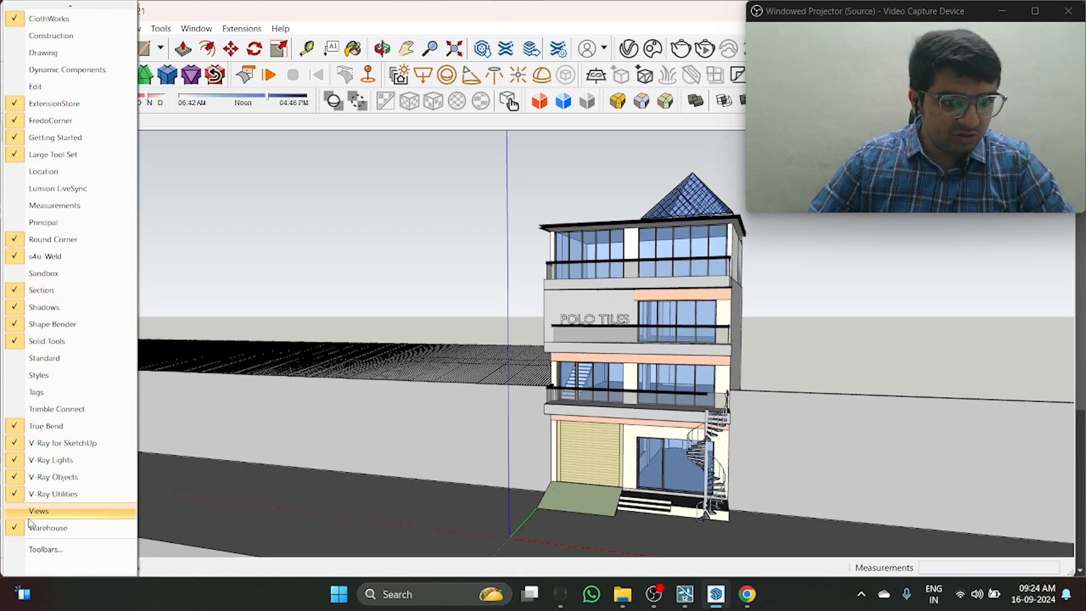
scroll(23, 325, up, 2)
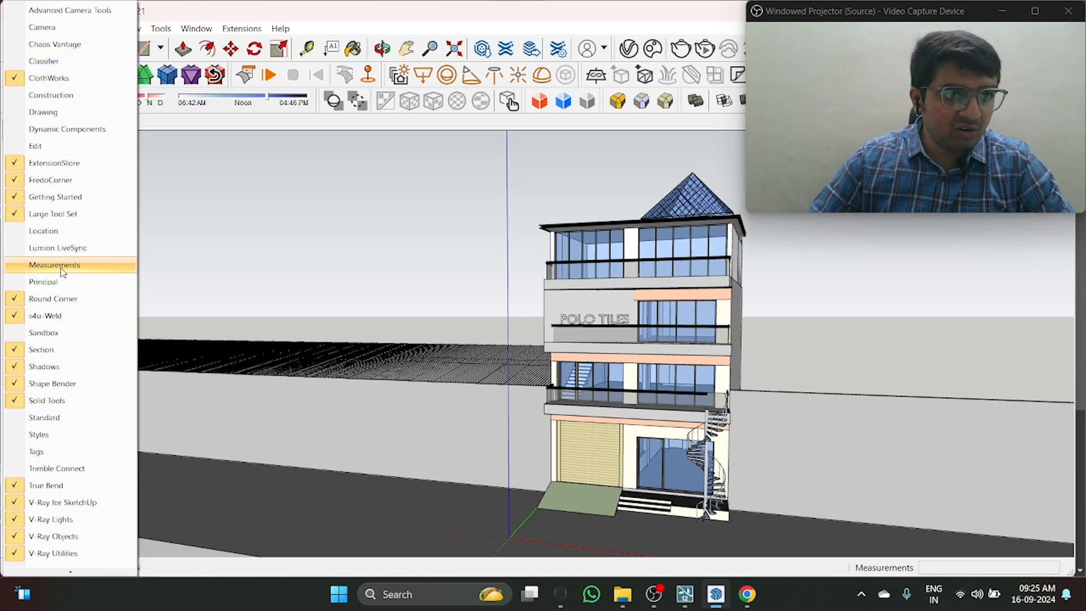
click(48, 249)
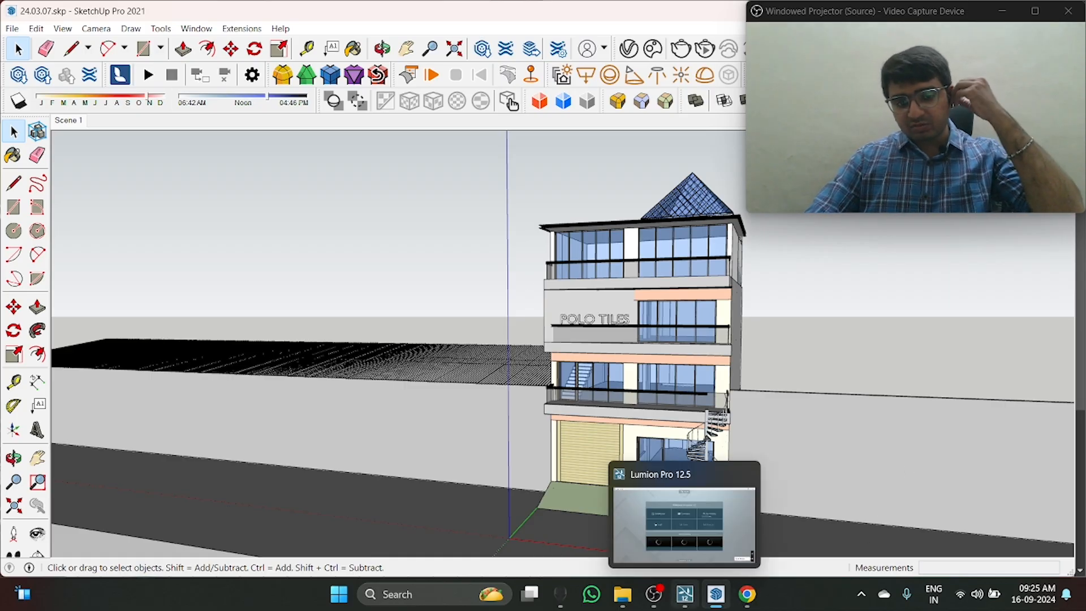
Step: Switch to Lumion Pro 12.5 and create a new project with a flat grass landscape
click(689, 599)
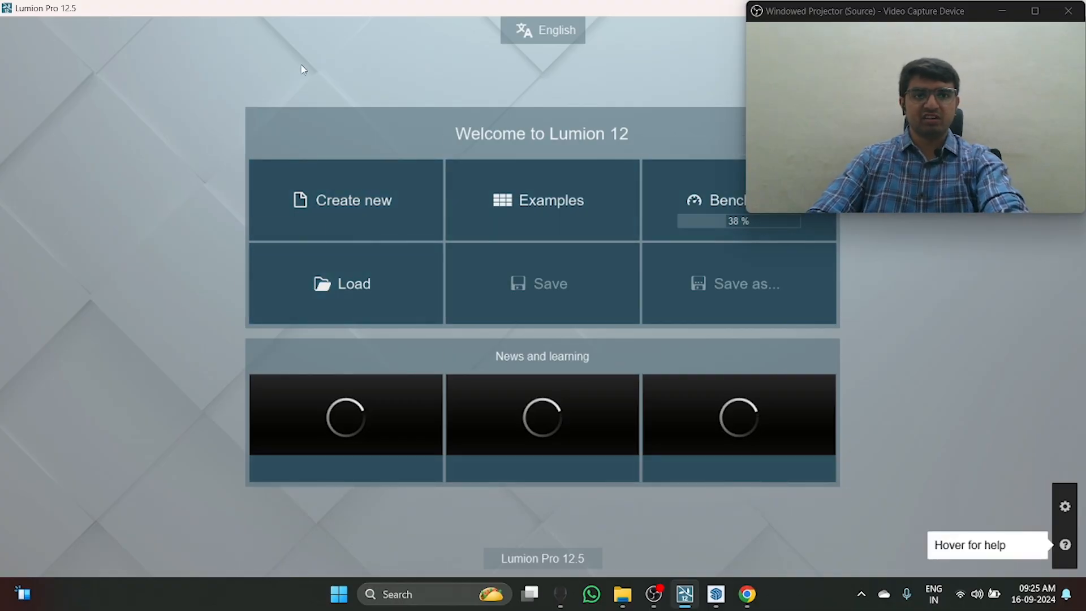
click(378, 203)
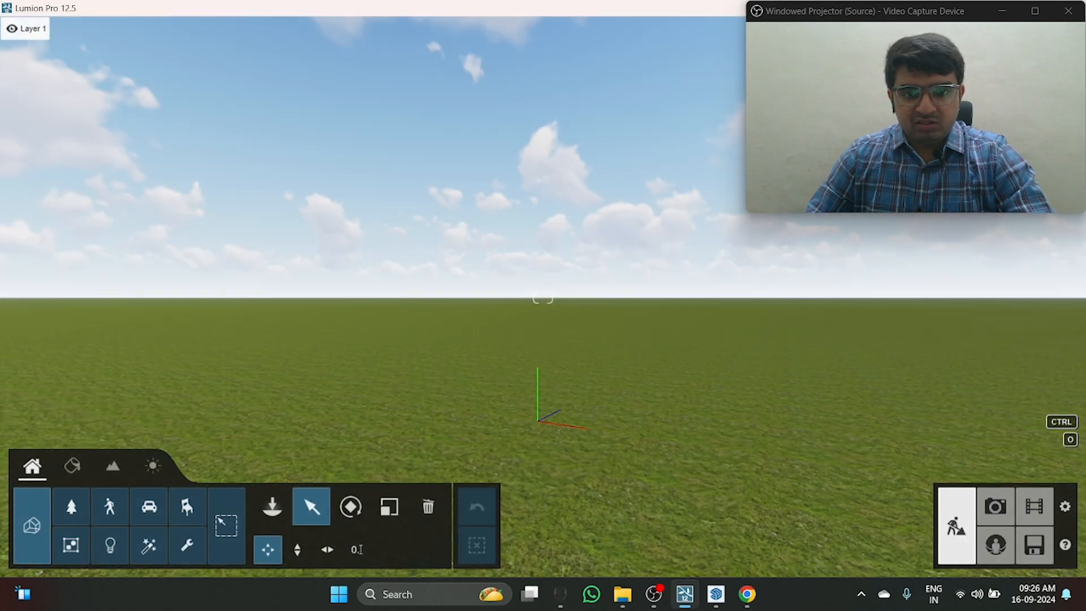
right_drag(537, 421, 506, 368)
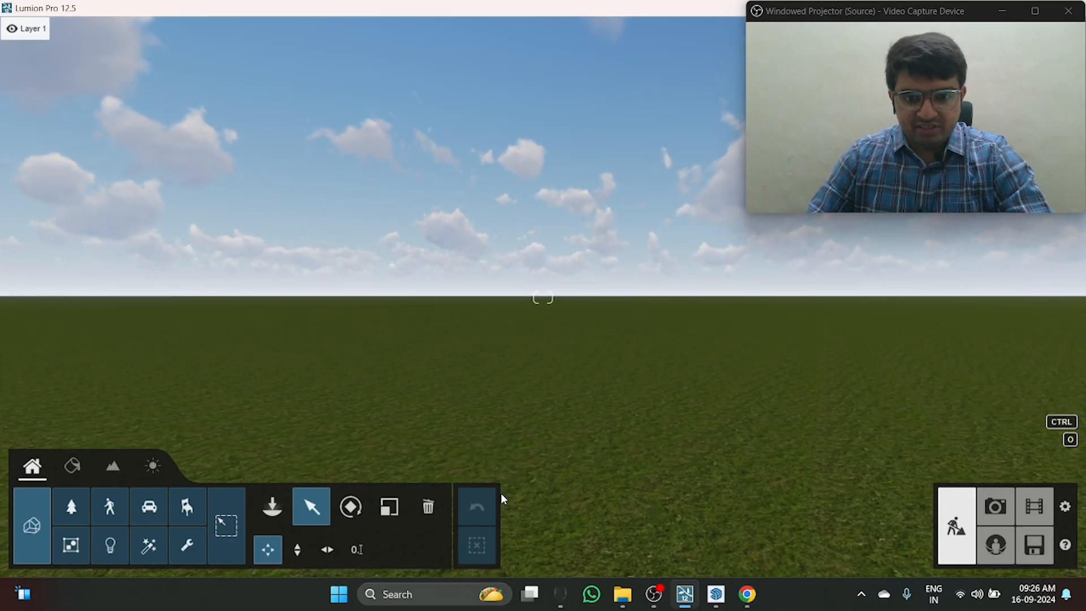
click(567, 602)
click(567, 602)
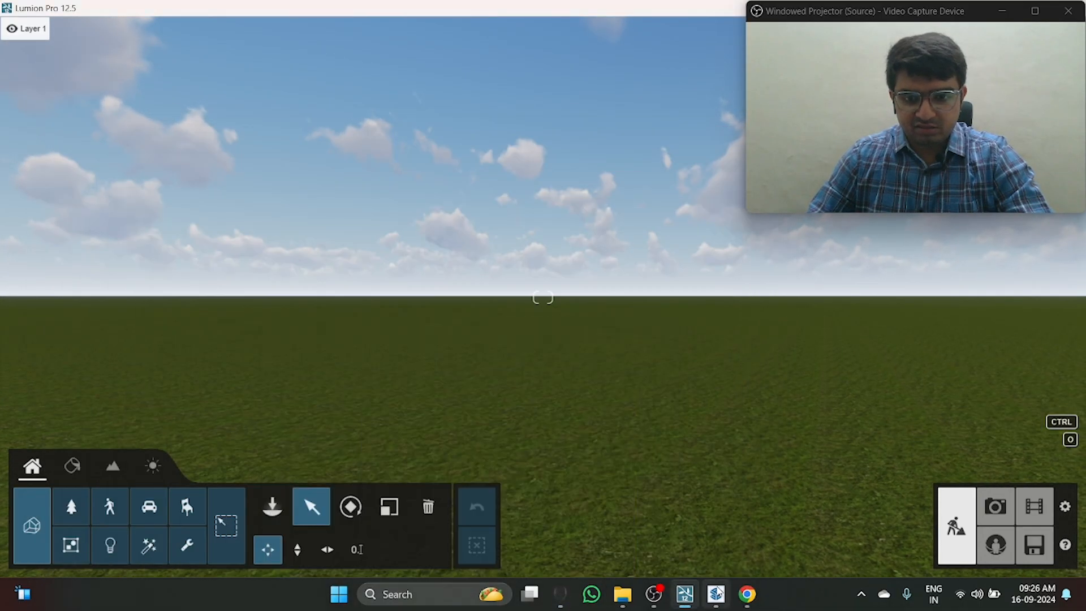
Step: Switch back to SketchUp and start LiveSync to view the POLO TILES building model in Lumion
click(715, 595)
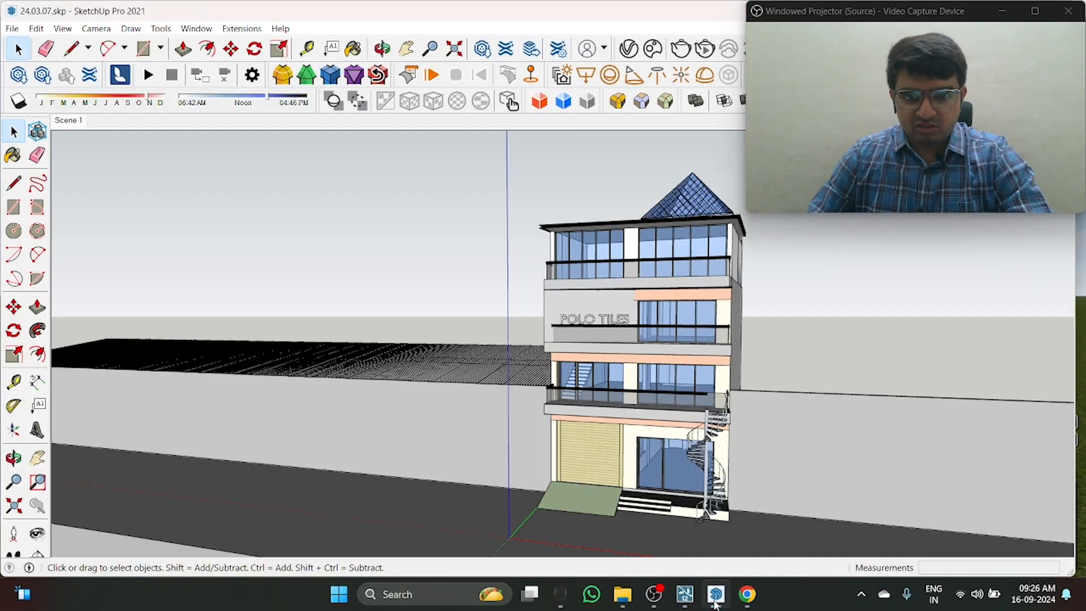
scroll(552, 458, up, 1)
scroll(529, 352, up, 2)
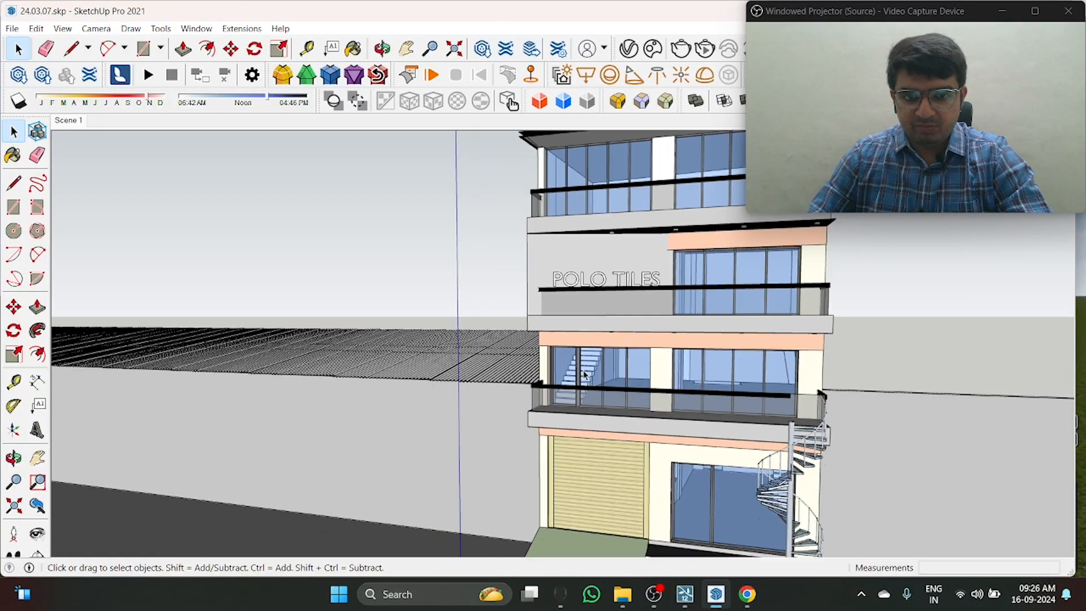
scroll(571, 369, down, 3)
scroll(705, 406, down, 2)
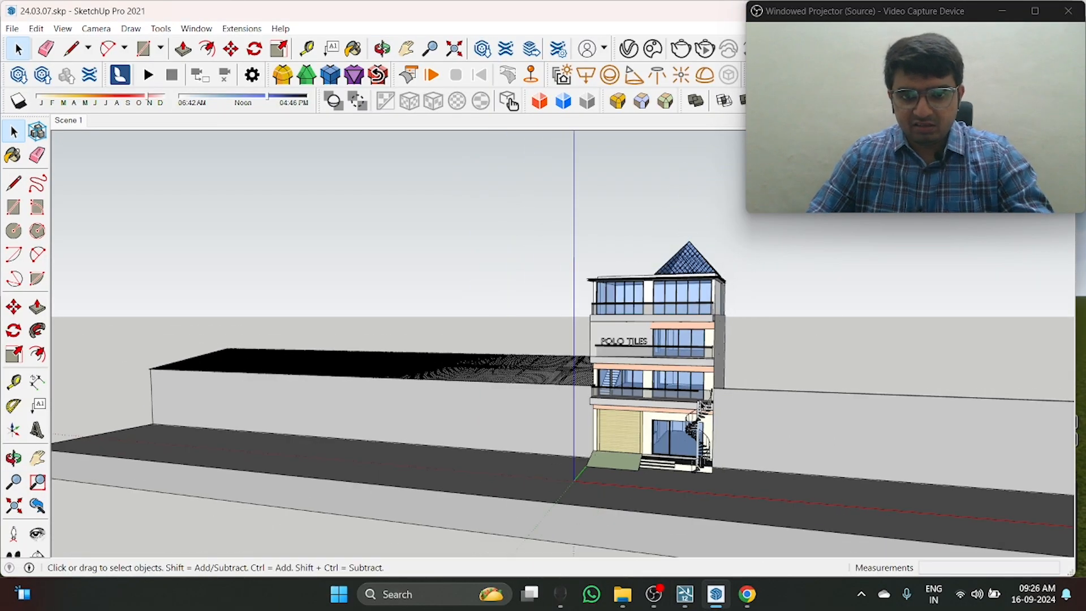
scroll(720, 403, up, 1)
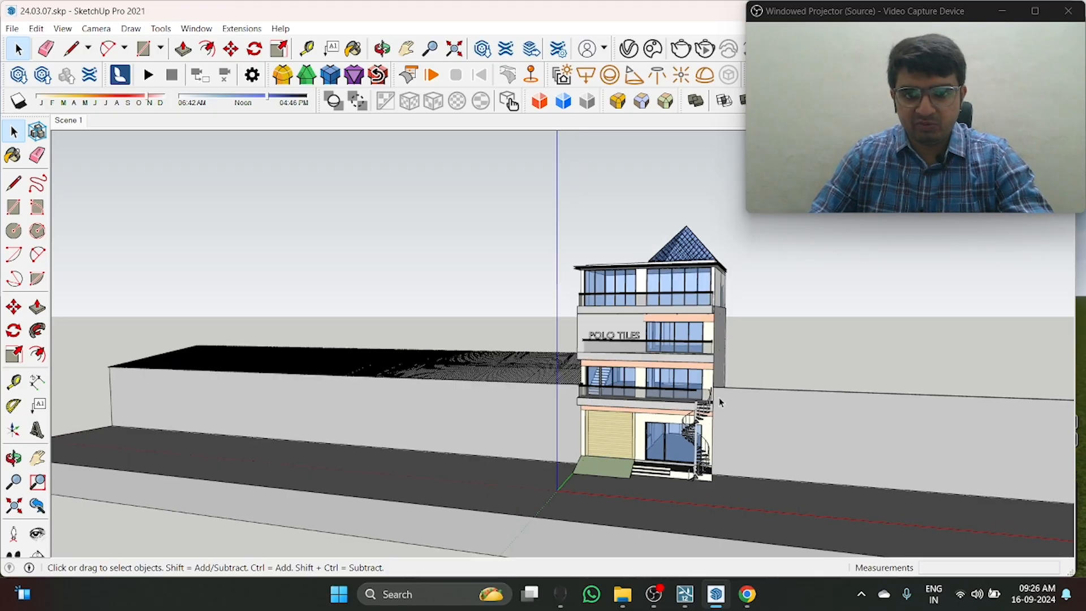
scroll(747, 396, down, 2)
scroll(817, 495, up, 5)
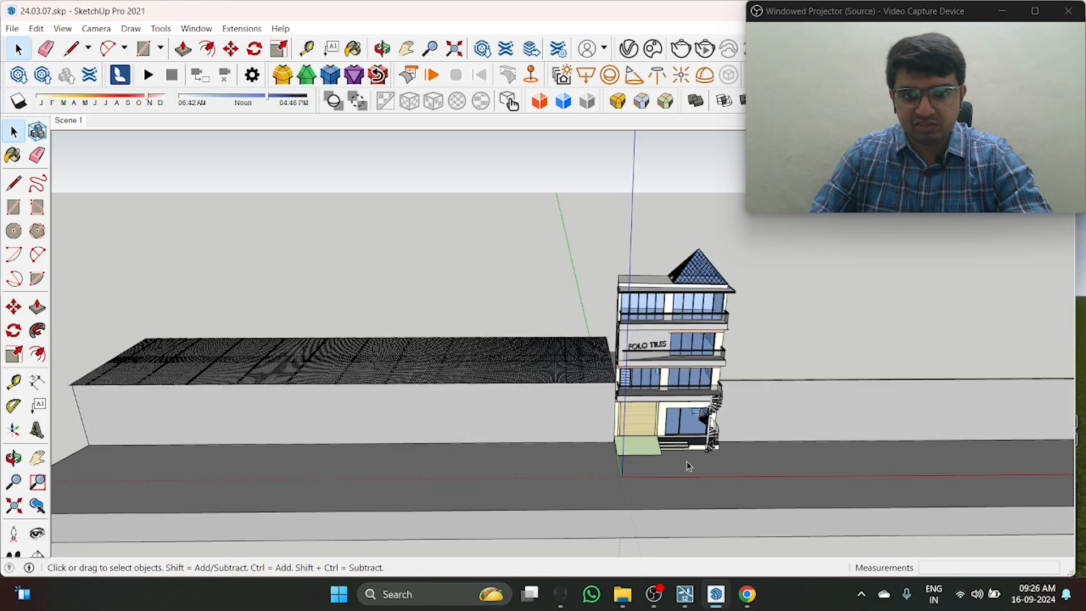
middle_drag(833, 374, 724, 323)
scroll(700, 443, down, 2)
scroll(705, 372, up, 3)
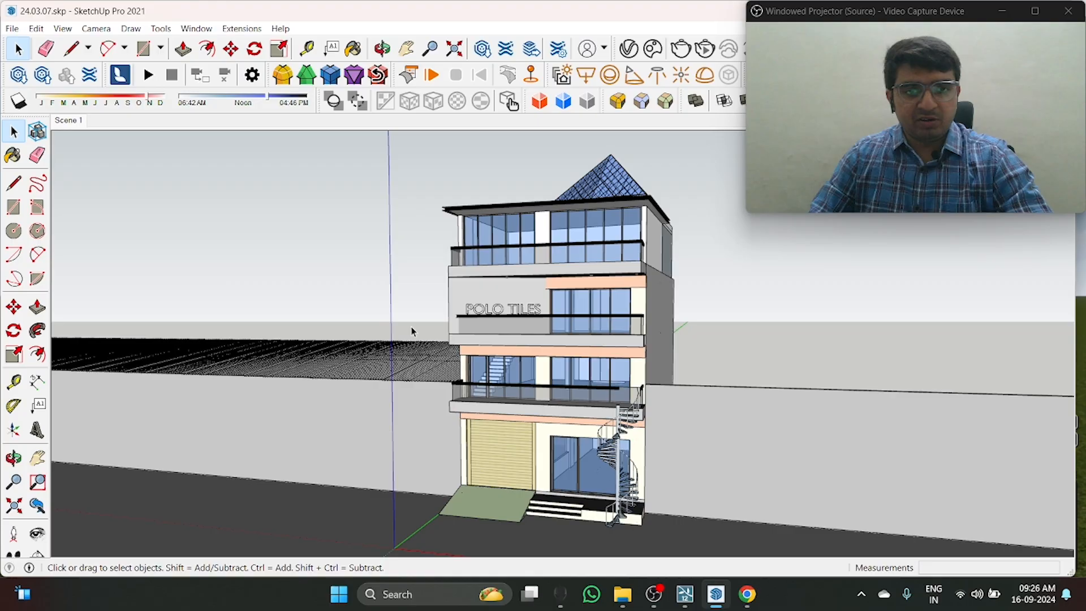
click(148, 76)
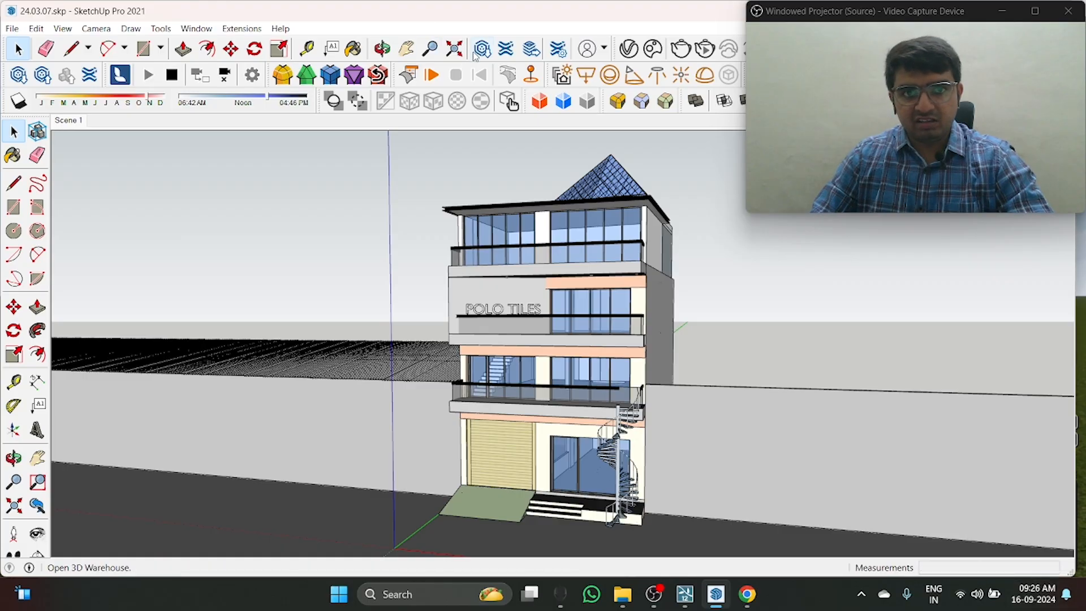
Step: Arrange Lumion Pro 12.5 and SketchUp side by side, with Lumion filling one half and SketchUp the other
double_click(485, 21)
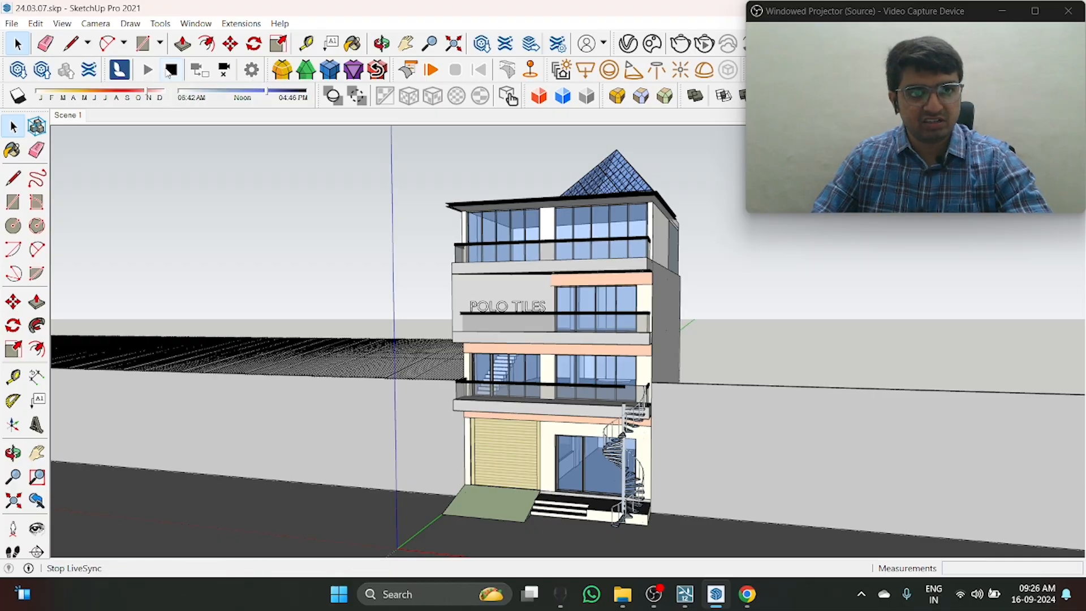
click(686, 595)
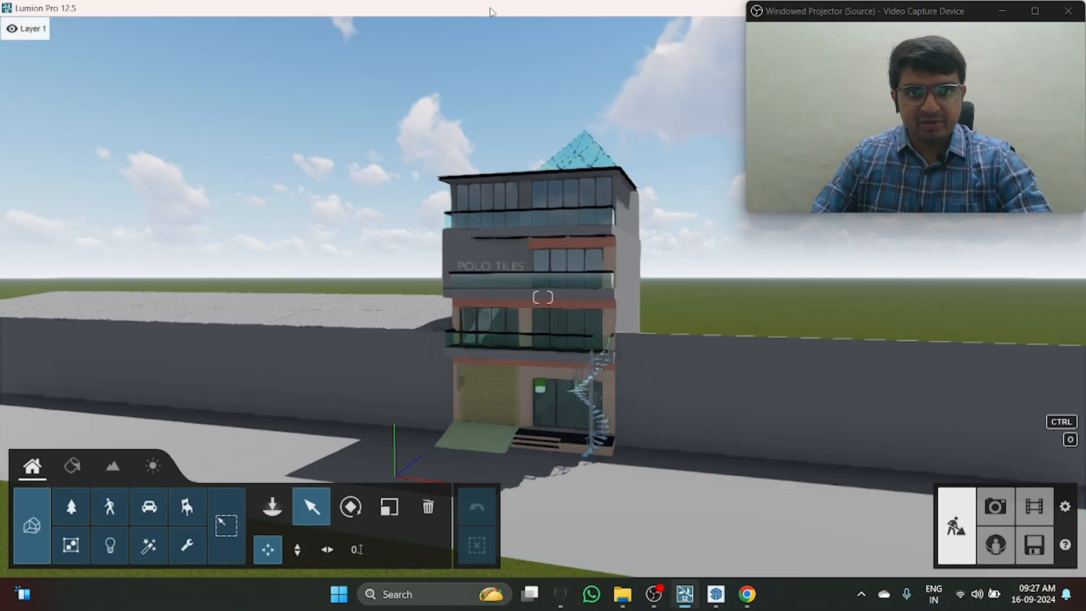
mouse_move(491, 12)
mouse_down()
mouse_move(459, 82)
mouse_move(447, 5)
mouse_move(413, 23)
mouse_move(396, 65)
mouse_move(482, 56)
mouse_up()
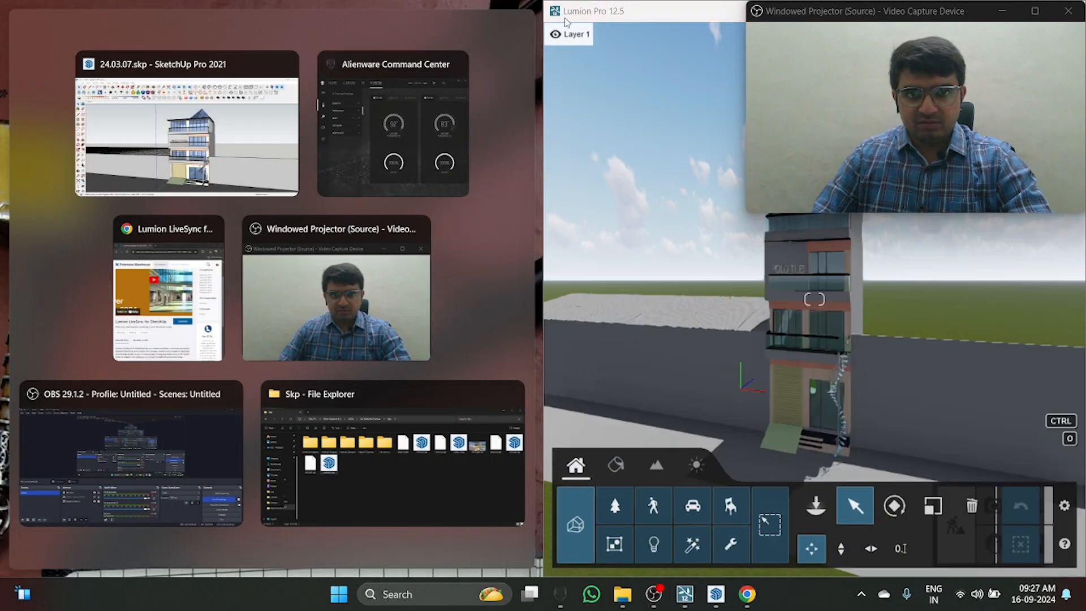
mouse_move(649, 16)
mouse_down()
mouse_move(492, 63)
mouse_move(400, 25)
mouse_move(424, 33)
mouse_move(396, 34)
mouse_up()
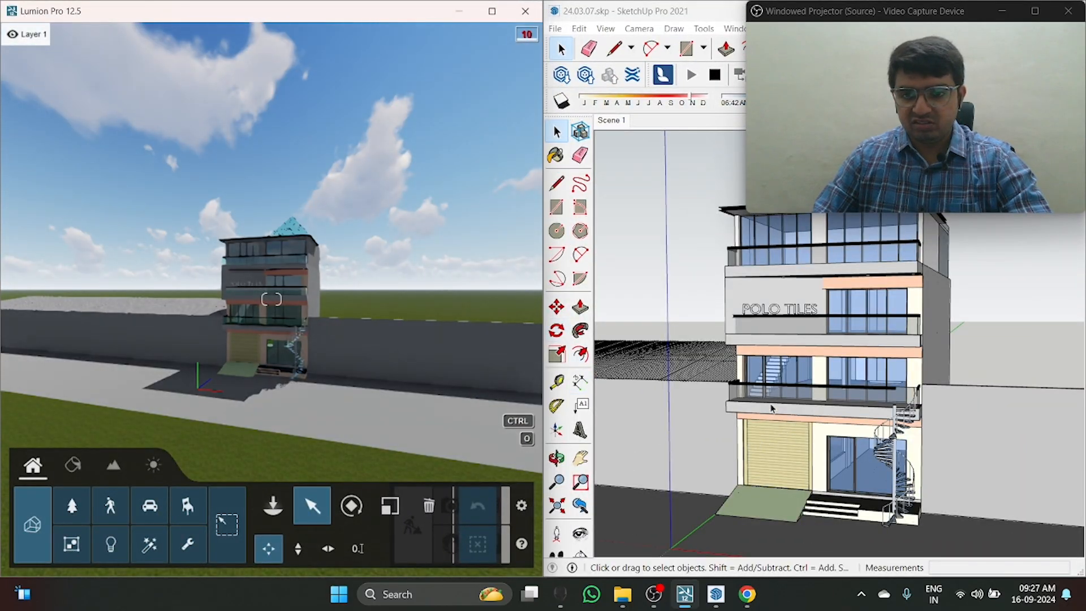
click(719, 329)
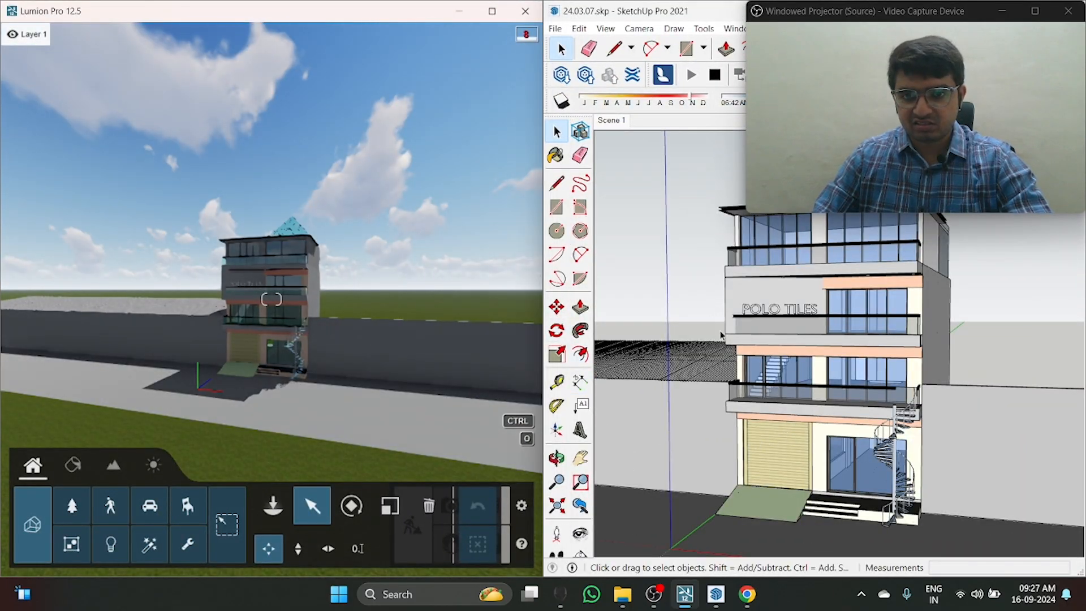
Step: Orbit, pan and zoom around the POLO TILES building in SketchUp to check that the Lumion view follows the camera
mouse_move(722, 333)
middle_down()
mouse_move(766, 357)
mouse_move(888, 349)
mouse_move(838, 407)
mouse_move(605, 226)
mouse_move(514, 249)
mouse_move(745, 367)
mouse_move(521, 291)
mouse_move(738, 270)
mouse_move(887, 443)
middle_up()
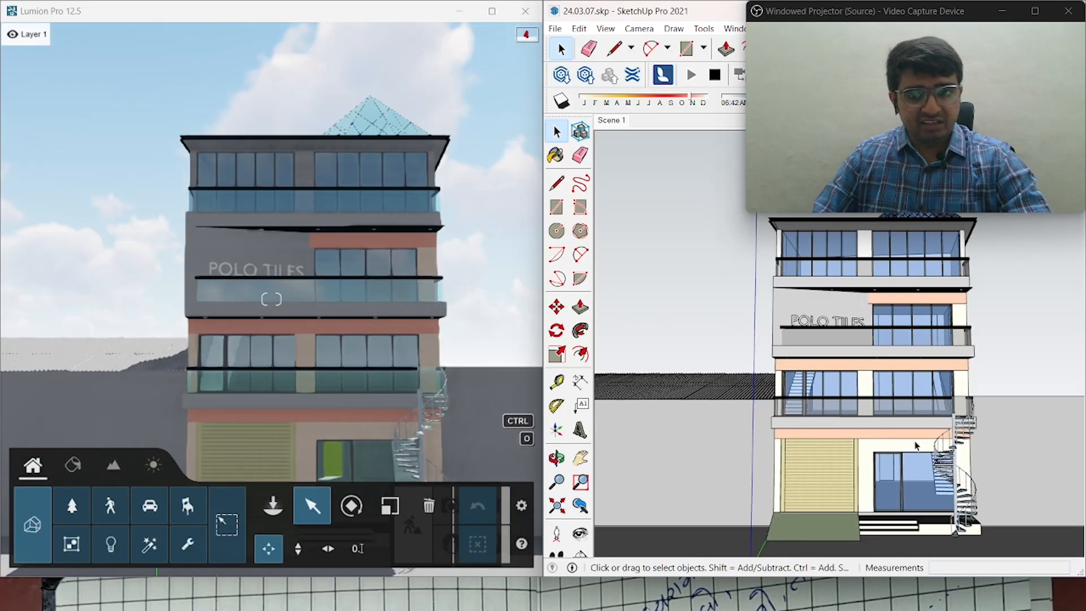
scroll(783, 314, down, 4)
mouse_move(783, 315)
middle_down()
mouse_move(820, 414)
mouse_move(768, 423)
middle_up()
scroll(768, 423, up, 3)
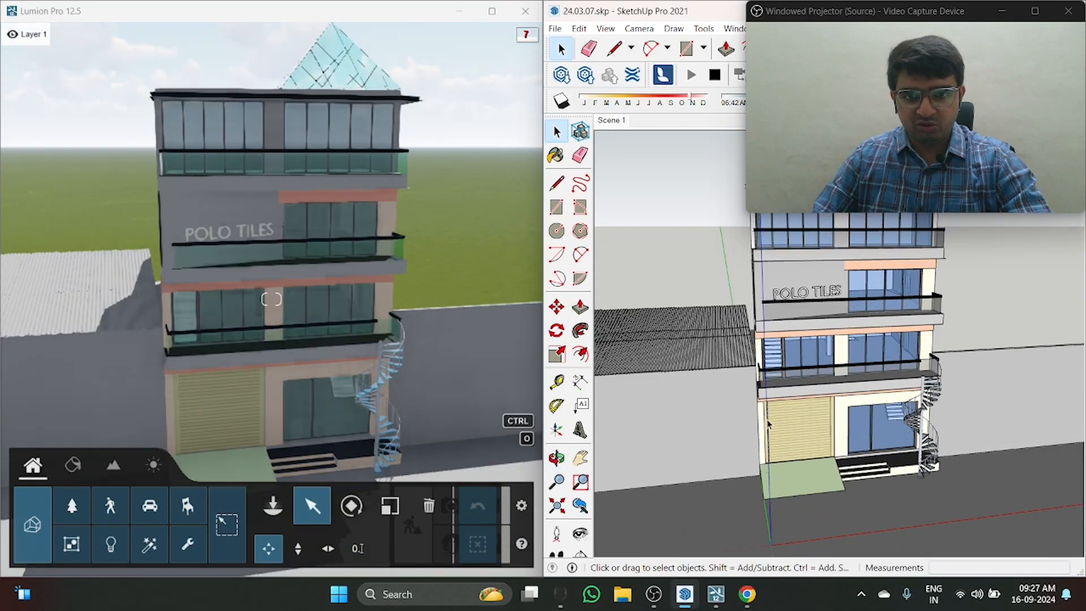
scroll(767, 424, down, 3)
mouse_move(882, 451)
middle_down()
mouse_move(683, 439)
mouse_move(663, 487)
middle_up()
scroll(820, 419, up, 2)
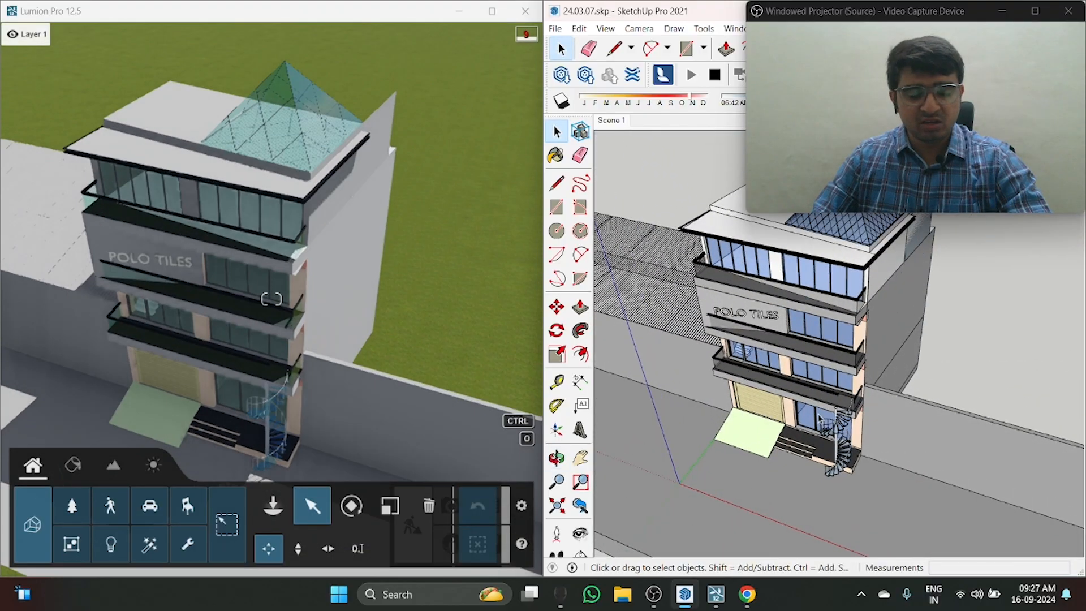
mouse_move(821, 418)
middle_down()
mouse_move(789, 411)
mouse_move(752, 449)
mouse_move(803, 441)
mouse_move(954, 307)
middle_up()
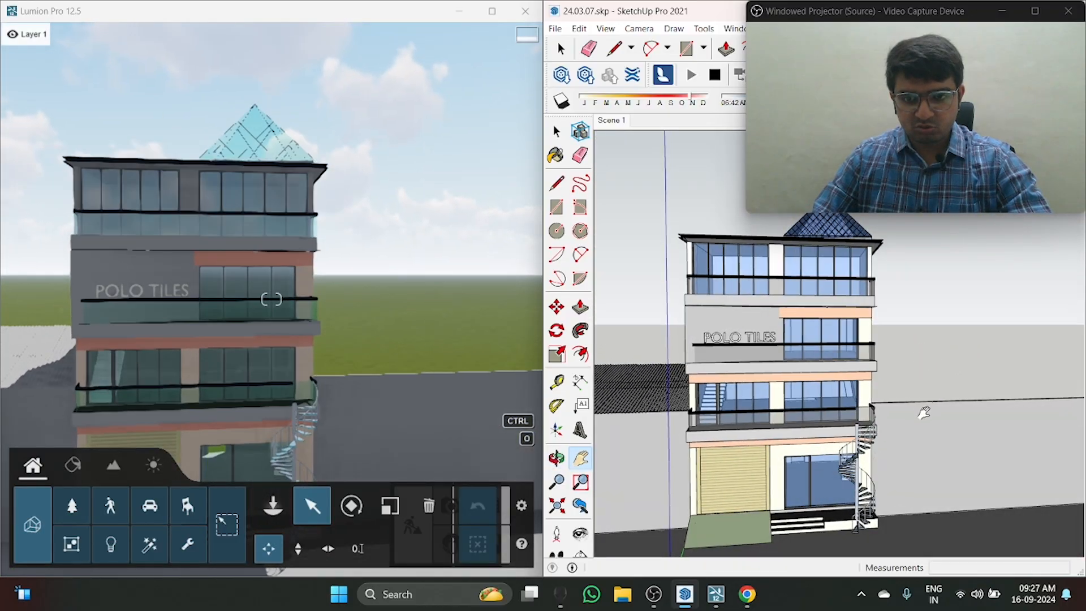
mouse_move(922, 413)
middle_down()
mouse_move(732, 488)
mouse_move(786, 421)
mouse_move(796, 388)
middle_up()
scroll(795, 388, down, 1)
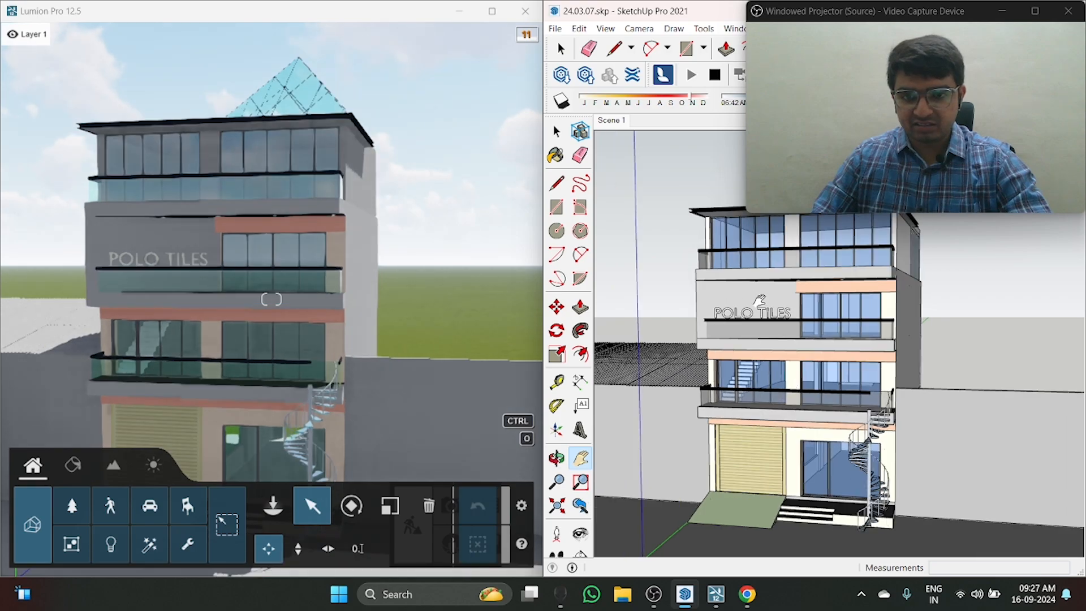
middle_drag(759, 301, 801, 418)
scroll(806, 480, down, 1)
shift+middle_drag(806, 492, 809, 411)
scroll(811, 469, up, 4)
shift+middle_drag(811, 469, 824, 487)
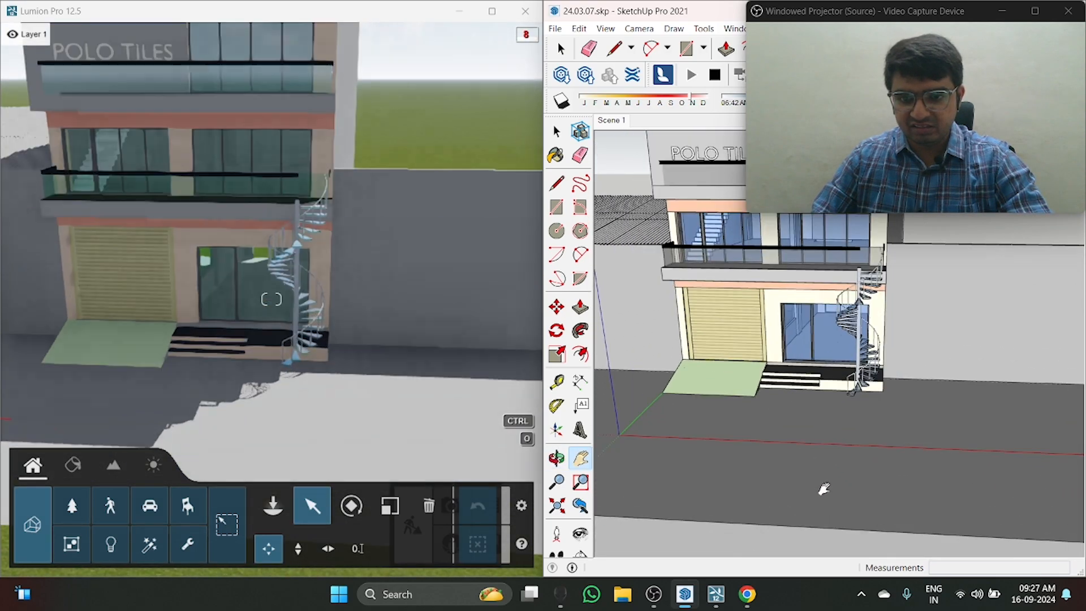
Step: Open the boundary wall beside the spiral staircase for editing and raise its top face about 26' 6" with Push/Pull
scroll(783, 432, up, 3)
mouse_move(792, 433)
middle_down()
mouse_move(843, 415)
mouse_move(851, 390)
middle_up()
shift+middle_drag(851, 390, 812, 464)
shift+middle_drag(911, 377, 729, 550)
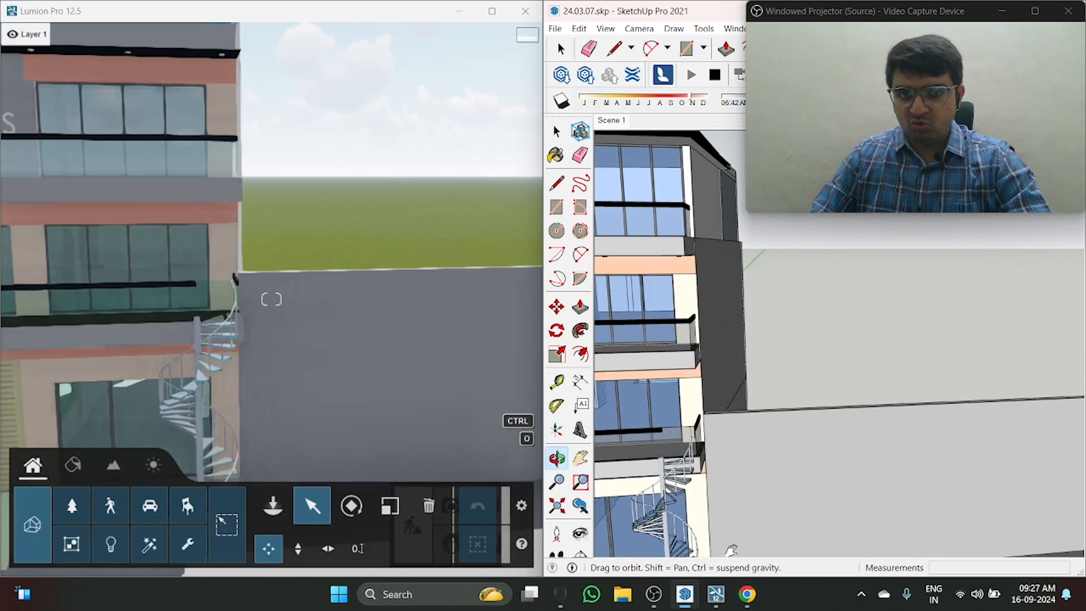
key(space)
double_click(905, 475)
key(p)
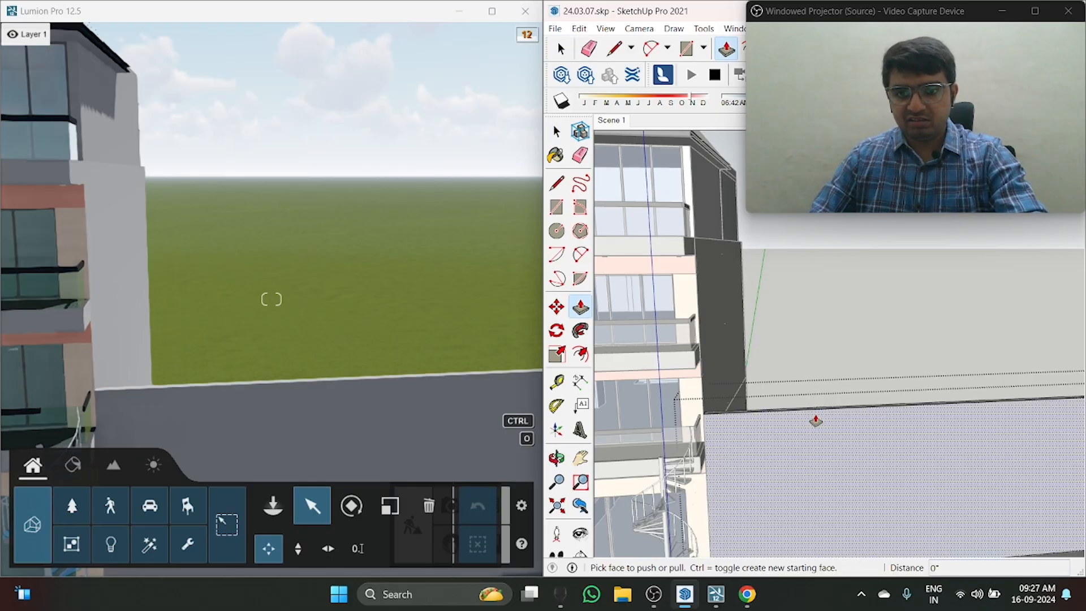
click(818, 407)
click(684, 149)
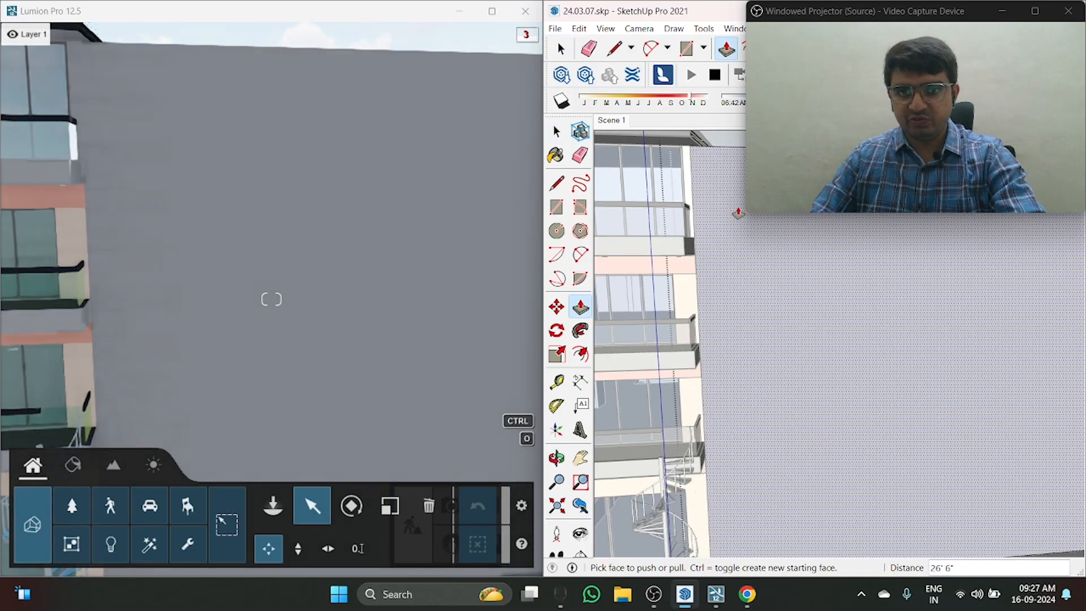
Step: Remove the ground-floor glass door behind the spiral staircase in the SketchUp model
scroll(739, 254, down, 5)
mouse_move(738, 254)
middle_down()
mouse_move(713, 408)
mouse_move(809, 293)
mouse_move(811, 270)
middle_up()
scroll(714, 441, up, 3)
scroll(726, 283, up, 2)
mouse_move(758, 475)
middle_down()
mouse_move(776, 407)
mouse_move(754, 376)
middle_up()
key(space)
scroll(753, 376, up, 2)
click(772, 404)
scroll(764, 409, up, 3)
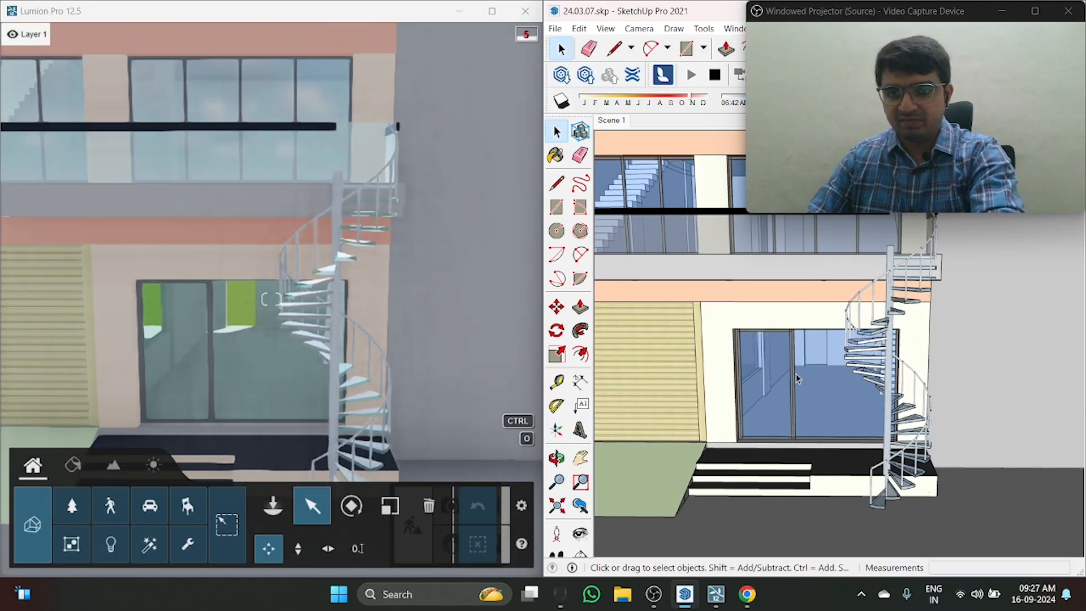
key(o)
mouse_move(800, 385)
mouse_down()
mouse_move(731, 309)
mouse_move(814, 448)
mouse_up()
scroll(732, 308, up, 3)
key(space)
Step: Close the ground-floor door opening by extending its bottom face up 9' with Push/Pull
key(p)
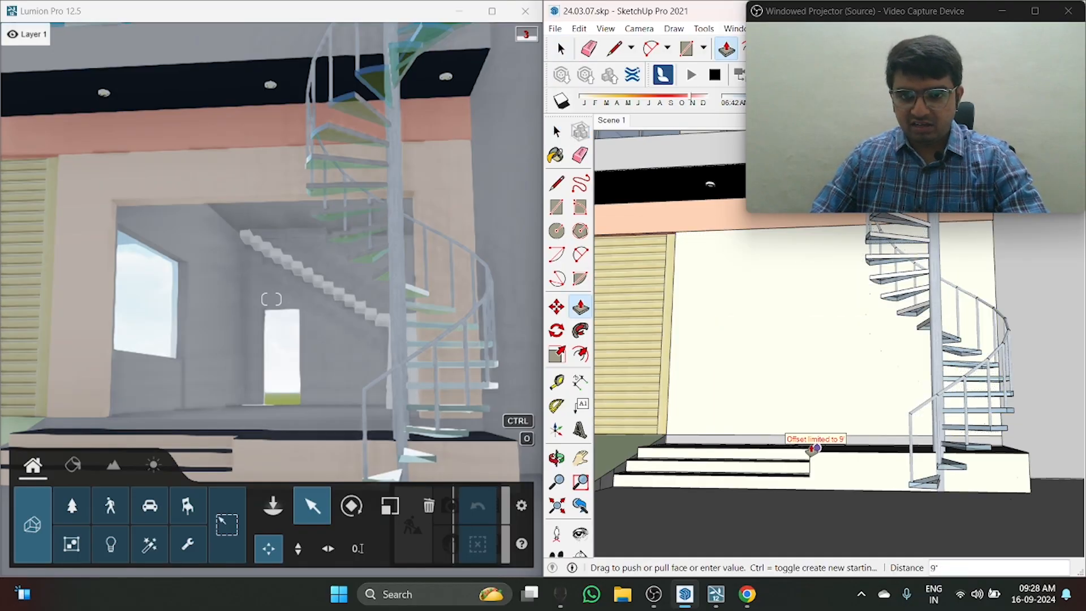
click(852, 440)
key(o)
scroll(727, 420, down, 6)
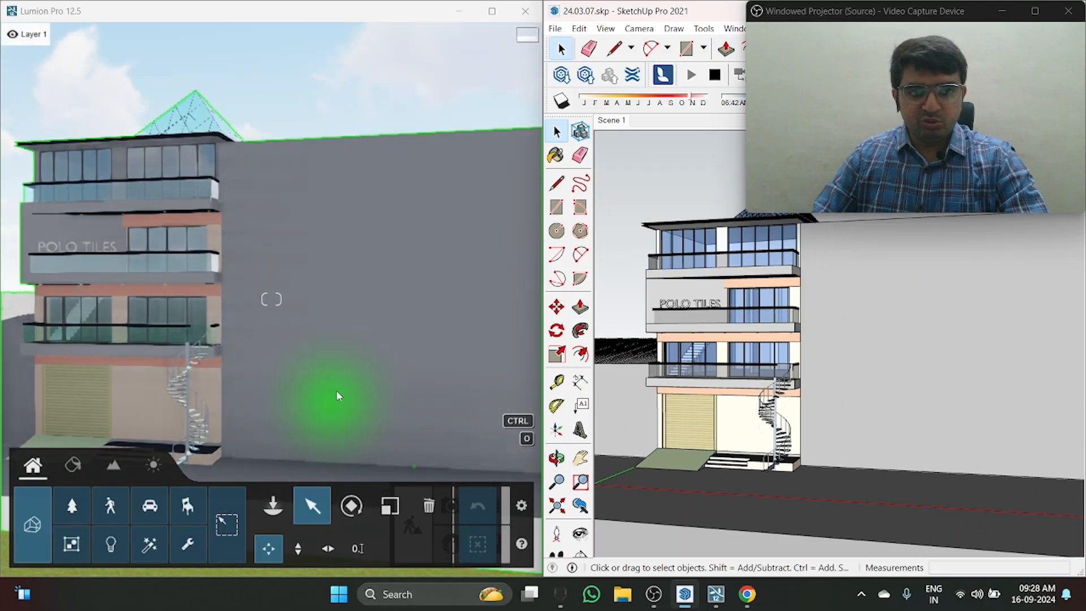
scroll(799, 369, down, 3)
middle_drag(799, 350, 799, 368)
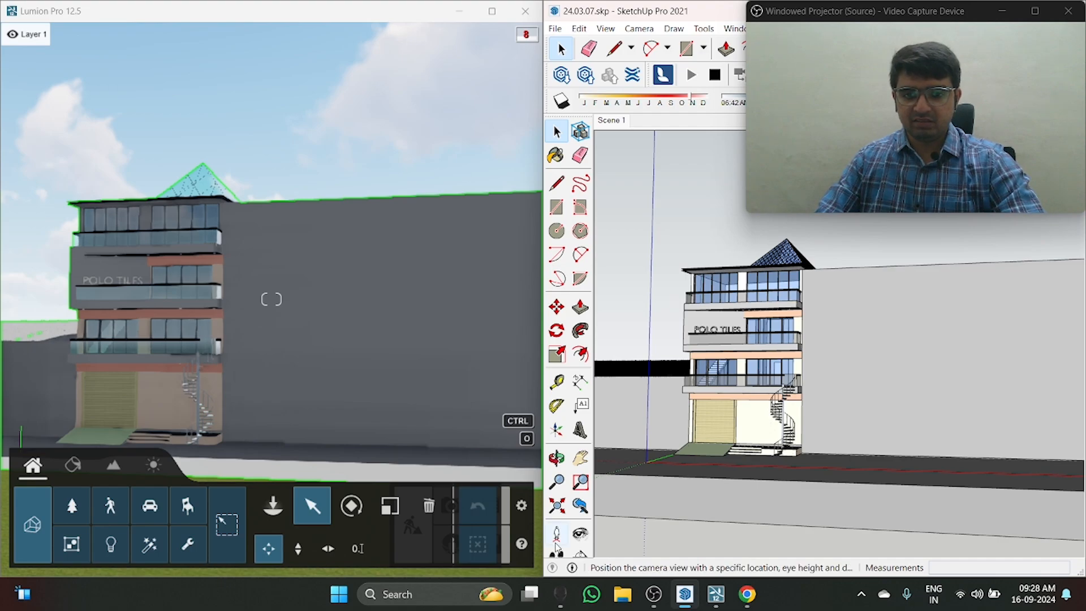
mouse_move(654, 594)
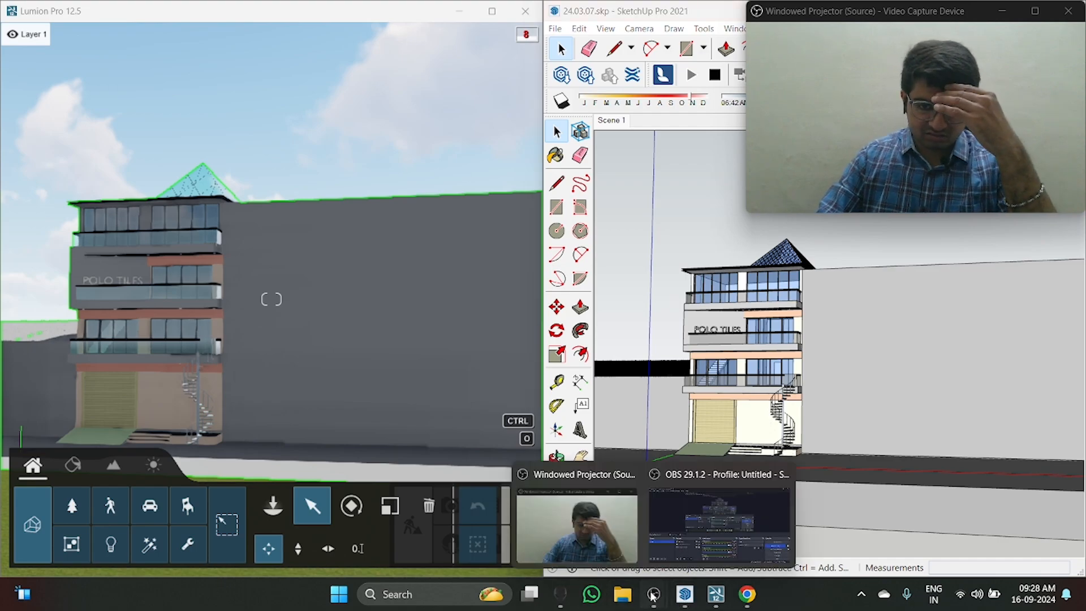
click(697, 534)
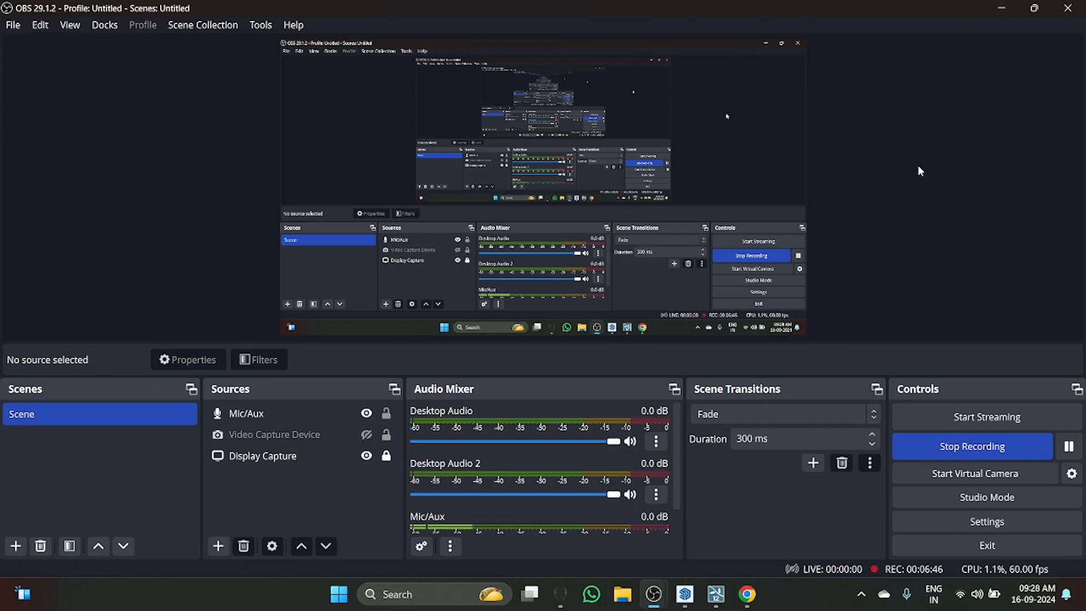
click(1002, 8)
mouse_move(747, 594)
mouse_move(654, 594)
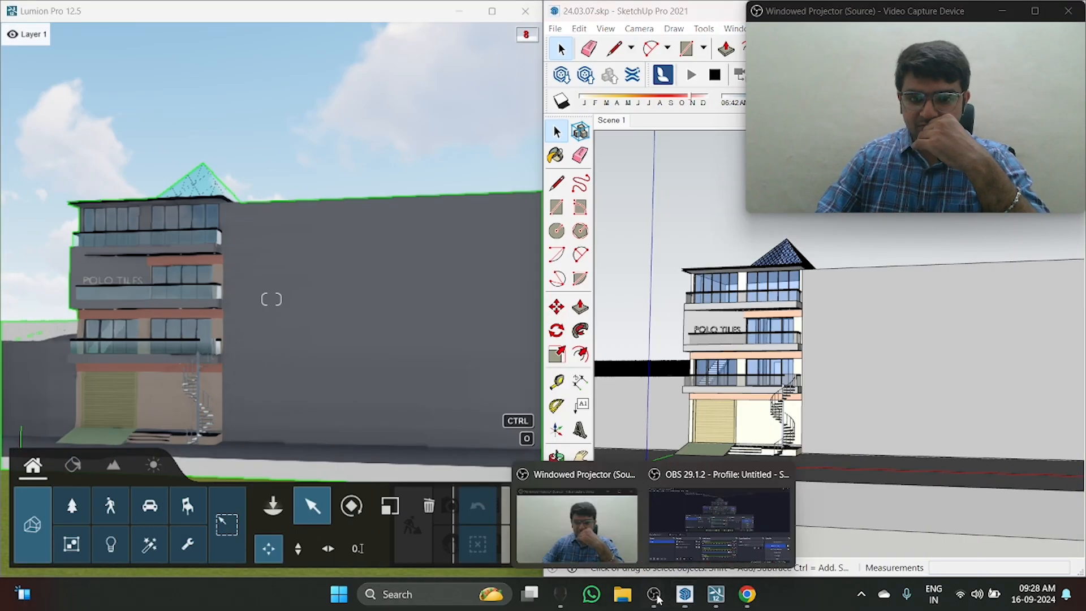
click(670, 553)
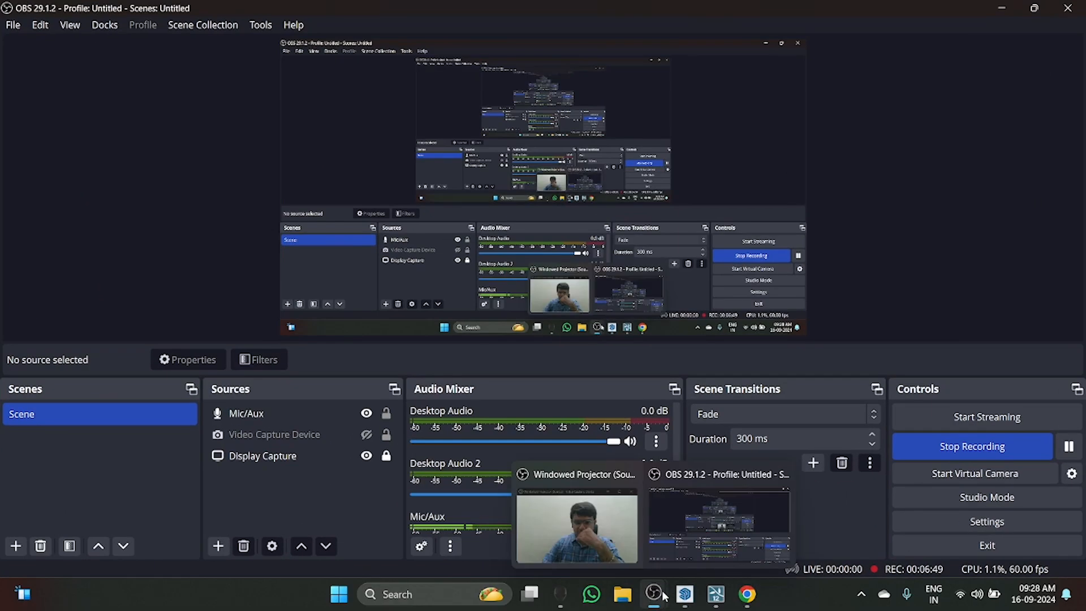
click(1000, 9)
click(460, 10)
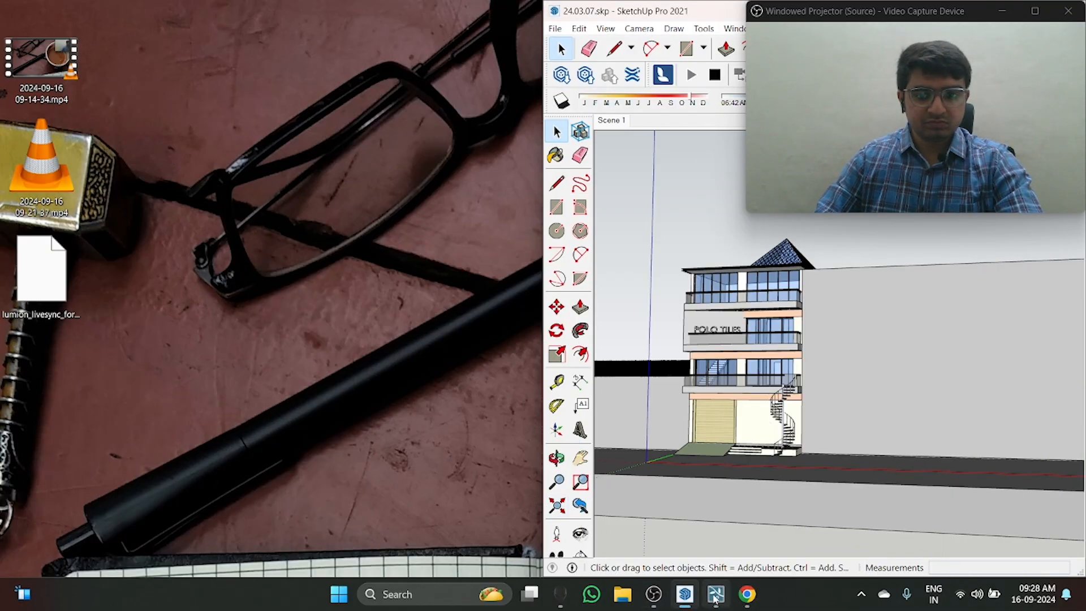
mouse_move(653, 593)
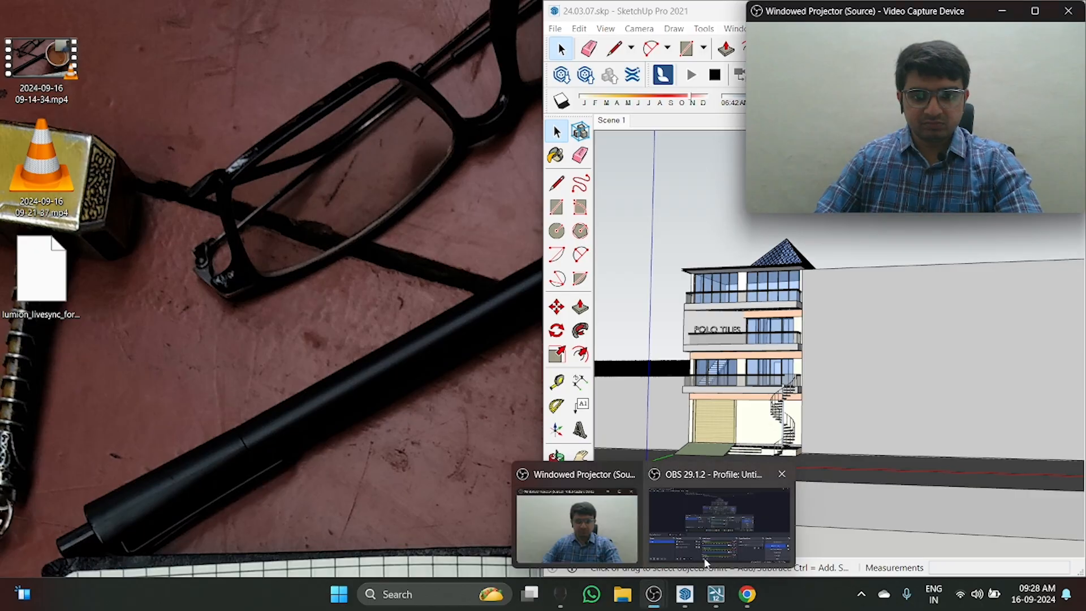
click(707, 560)
click(754, 598)
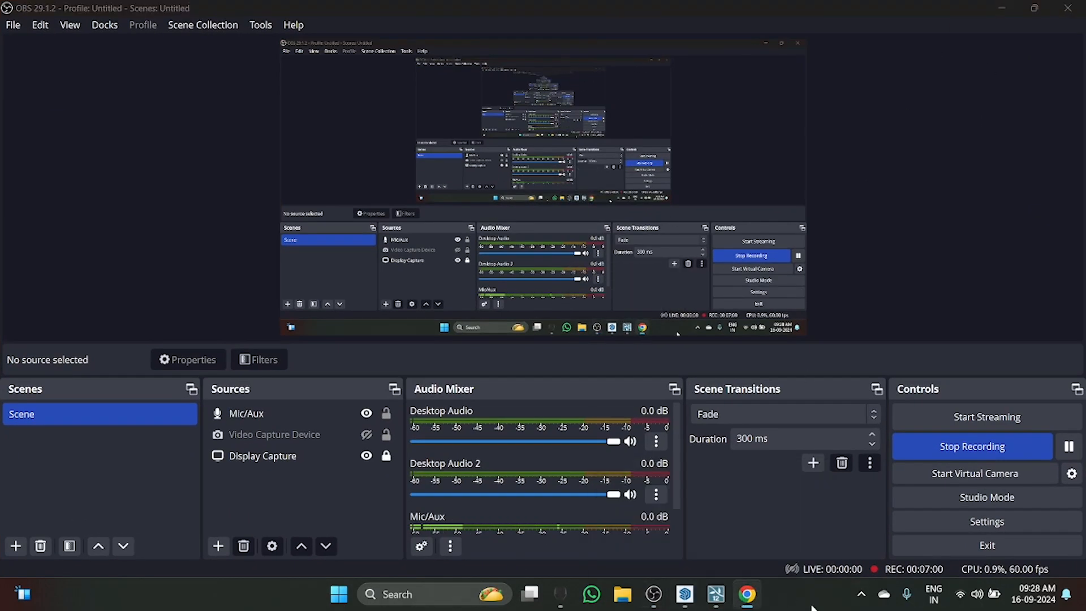
click(686, 594)
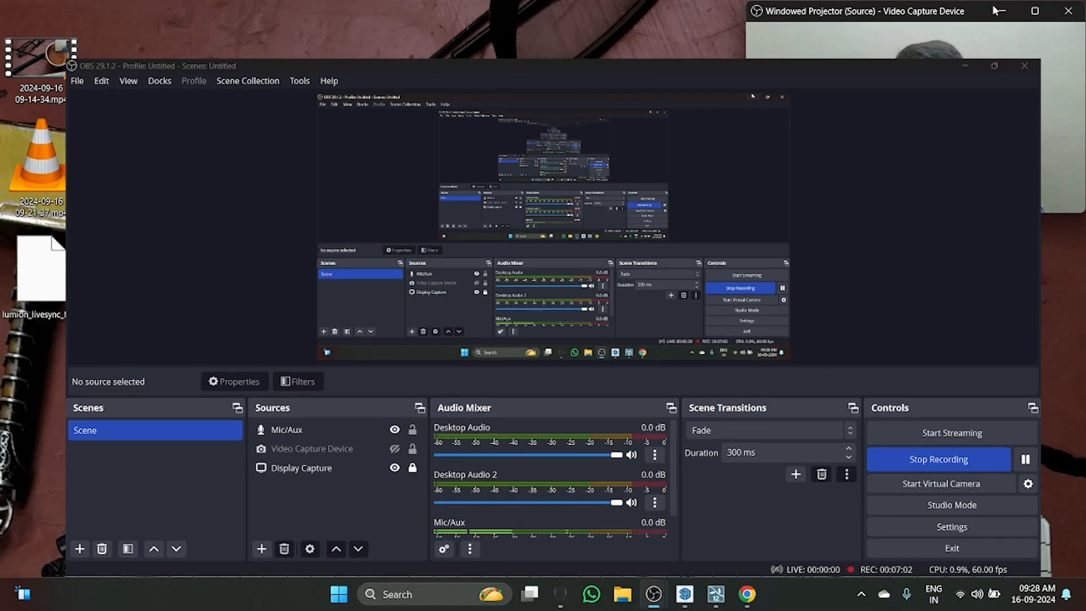
click(691, 594)
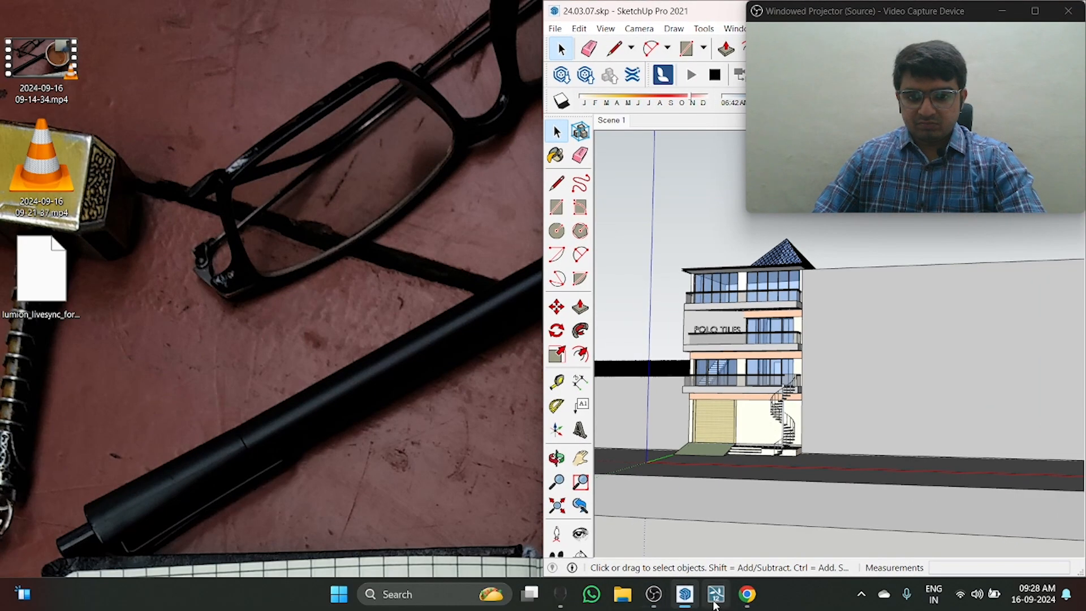
click(716, 600)
Step: Stop LiveSync from SketchUp with the whole building front in view
mouse_move(813, 426)
middle_down()
mouse_move(841, 456)
mouse_move(779, 432)
middle_up()
scroll(841, 456, down, 2)
scroll(791, 444, up, 2)
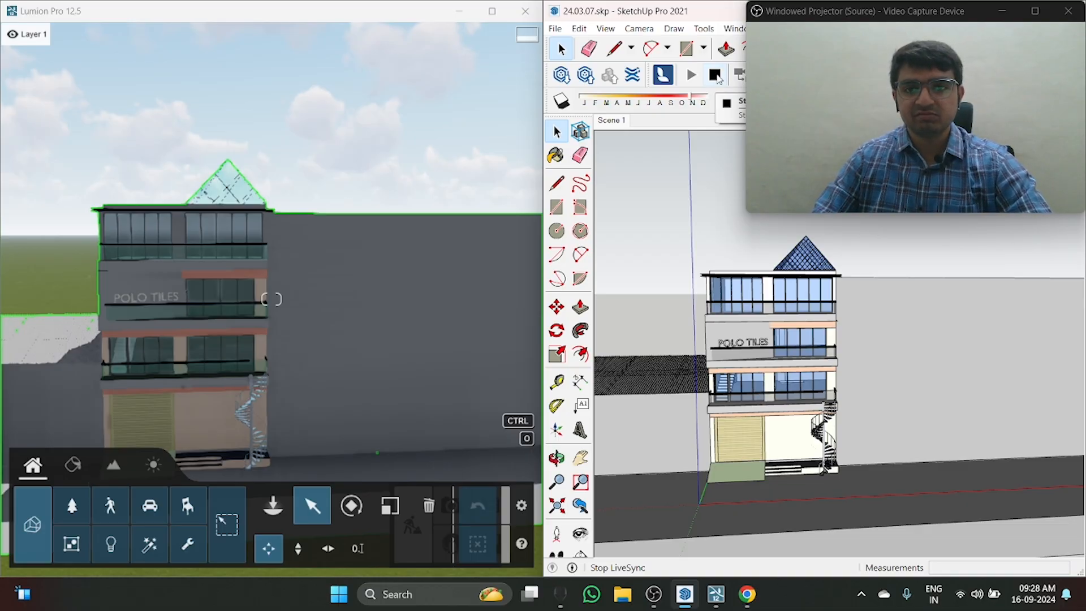
click(728, 79)
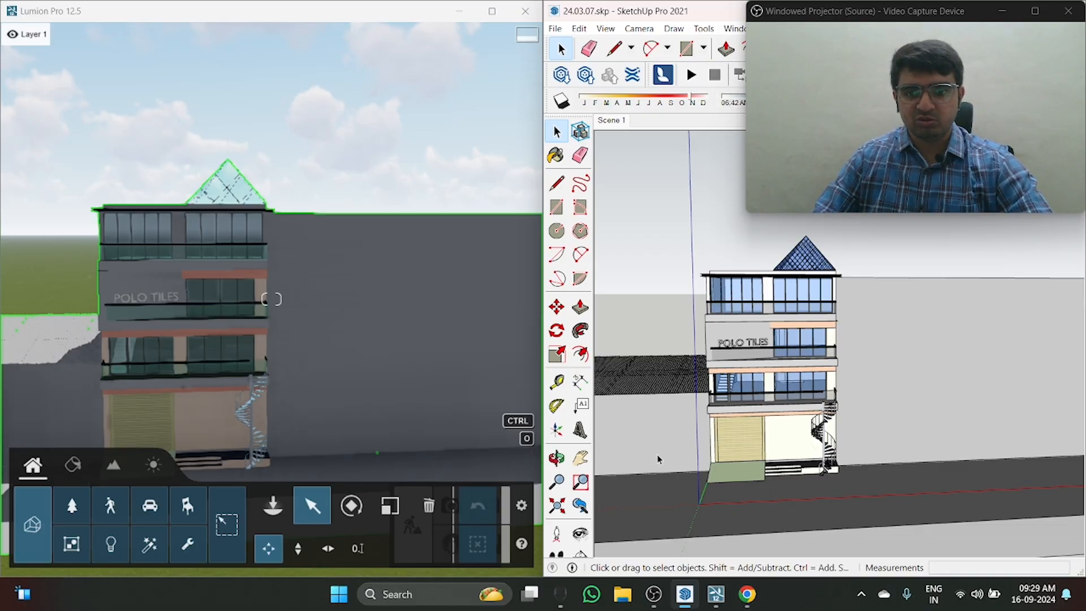
Step: Move the SketchUp and Lumion cameras independently while unsynced, and restart LiveSync for the building model
mouse_move(658, 459)
middle_down()
mouse_move(633, 412)
mouse_move(315, 379)
mouse_move(967, 454)
mouse_move(633, 539)
mouse_move(572, 540)
middle_up()
mouse_move(184, 378)
right_down()
mouse_move(294, 430)
mouse_move(187, 376)
mouse_move(192, 385)
mouse_move(194, 340)
right_up()
key(s)
scroll(950, 406, up, 3)
mouse_move(951, 406)
middle_down()
mouse_move(1027, 416)
mouse_move(857, 373)
mouse_move(865, 400)
mouse_move(871, 317)
middle_up()
click(689, 85)
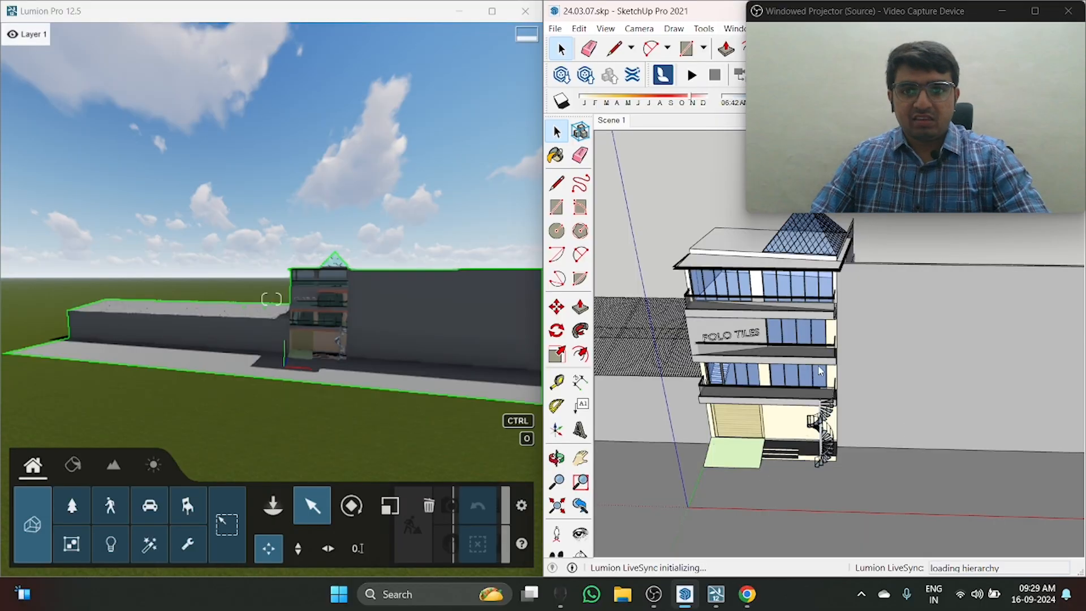
mouse_move(788, 491)
middle_down()
mouse_move(815, 447)
mouse_move(763, 391)
mouse_move(800, 359)
mouse_move(811, 419)
mouse_move(892, 341)
mouse_move(873, 364)
middle_up()
scroll(811, 423, down, 3)
scroll(873, 363, up, 3)
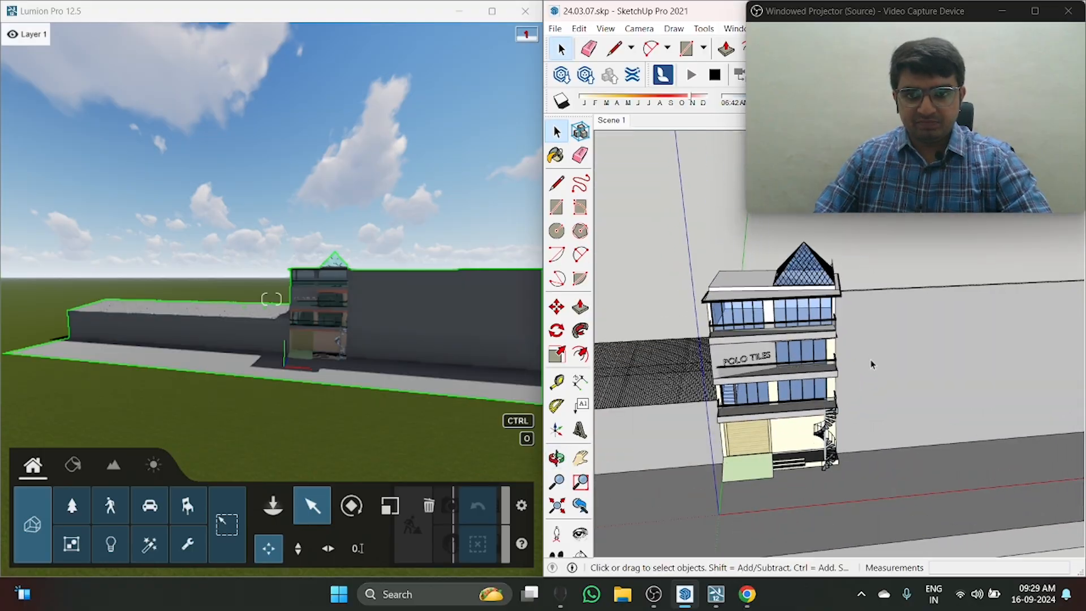
Step: Undo the door opening and boundary wall edits in the SketchUp model
scroll(885, 413, down, 3)
mouse_move(900, 478)
middle_down()
mouse_move(818, 332)
mouse_move(1075, 361)
mouse_move(422, 359)
mouse_move(647, 413)
mouse_move(795, 415)
mouse_move(720, 320)
mouse_move(761, 438)
mouse_move(910, 354)
mouse_move(780, 414)
mouse_move(725, 389)
mouse_move(441, 400)
mouse_move(616, 494)
mouse_move(709, 289)
mouse_move(803, 340)
mouse_move(898, 368)
middle_up()
key(ctrl+z)
key(ctrl+z)
key(ctrl+z)
key(ctrl+z)
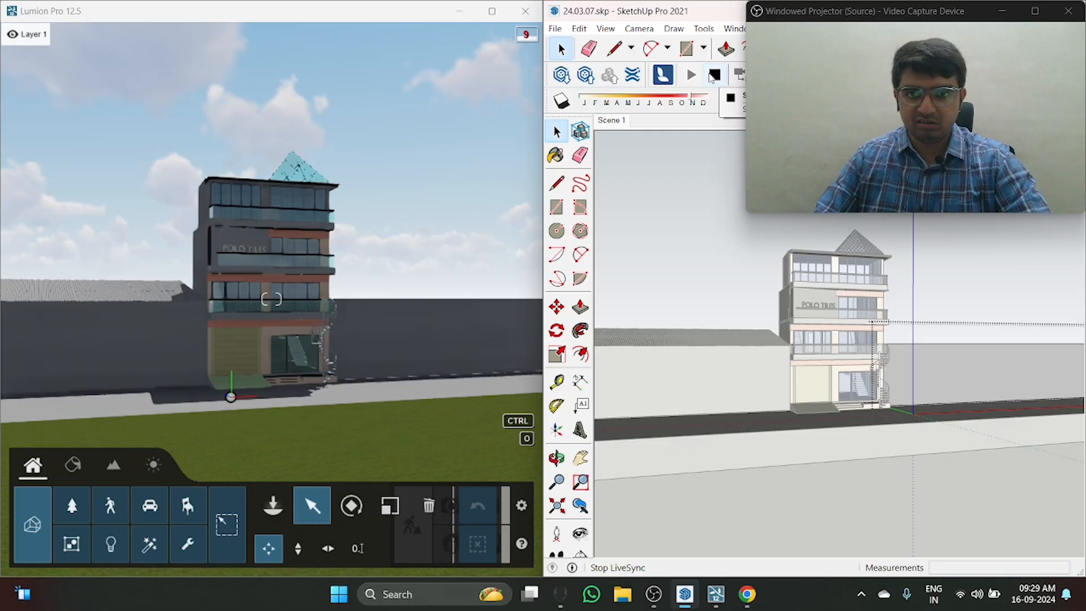
Step: Stop LiveSync and maximize the Lumion window, with its camera facing the front of the building
click(714, 74)
click(491, 12)
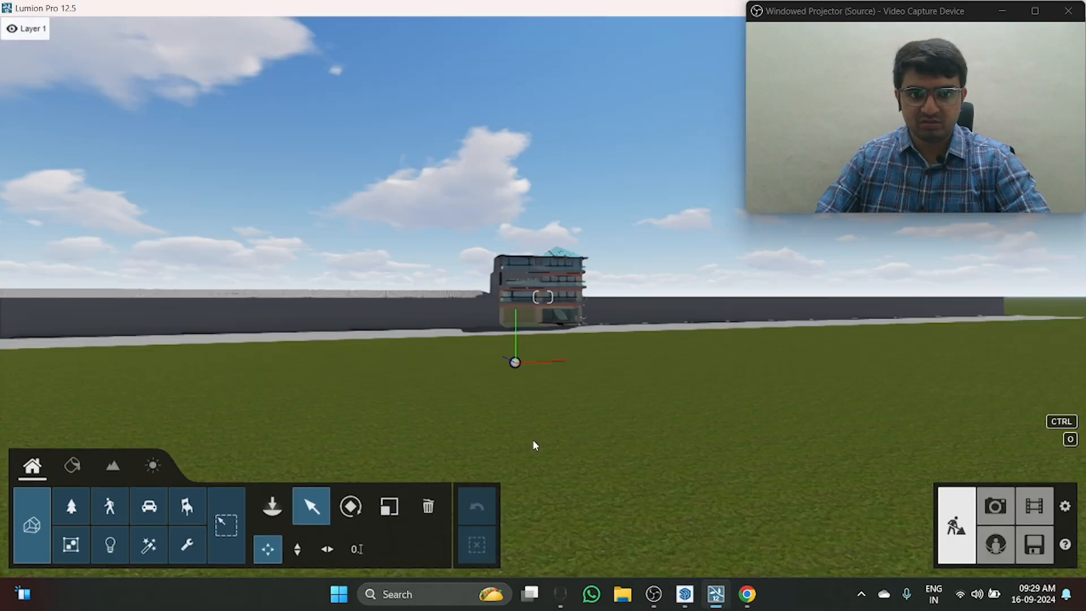
key(w)
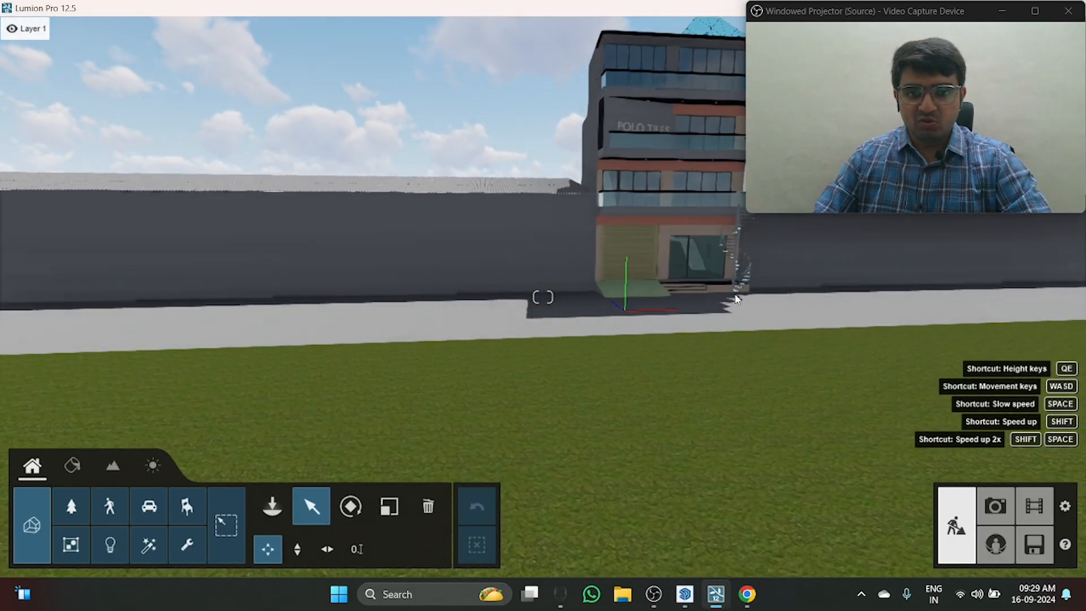
key(d)
right_drag(731, 305, 684, 255)
right_drag(685, 294, 665, 298)
key(d)
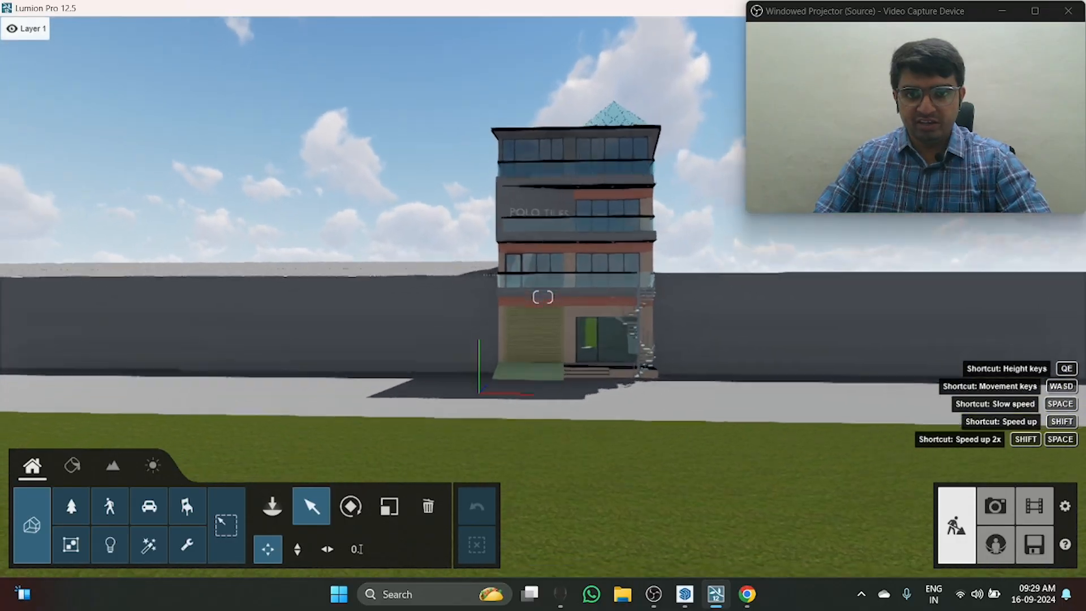
Step: Move the camera closer to the building and centre its front facade in the view
key(w)
key(d)
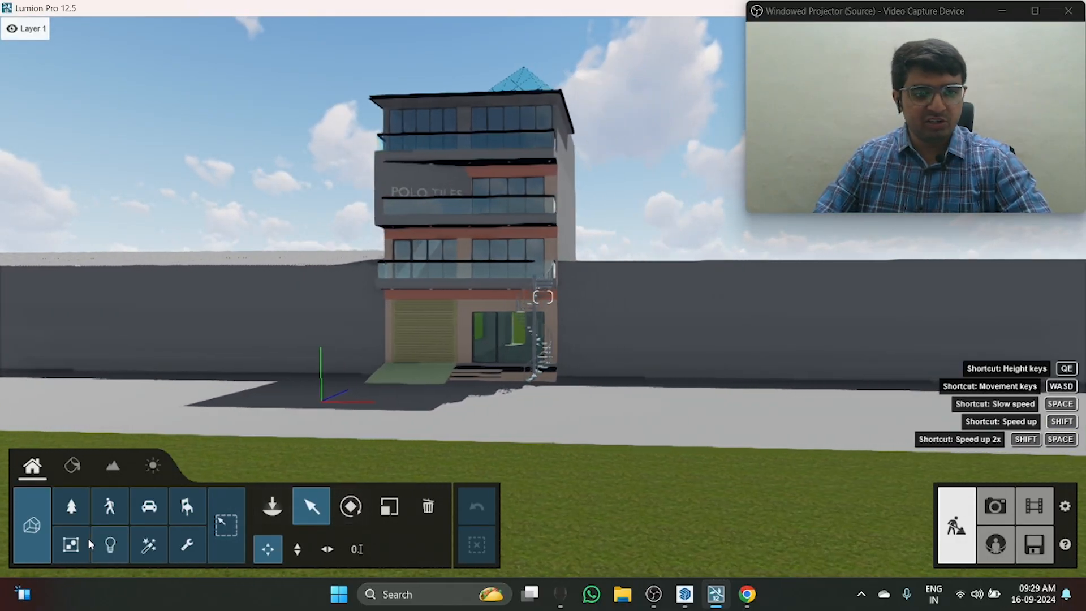
key(q)
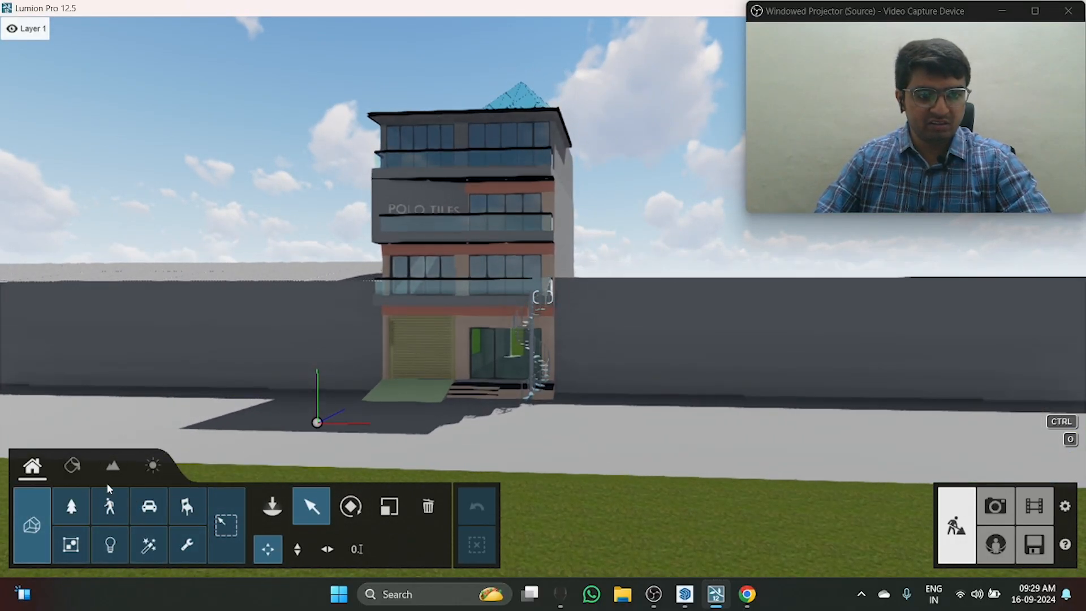
key(q)
key(w)
key(s)
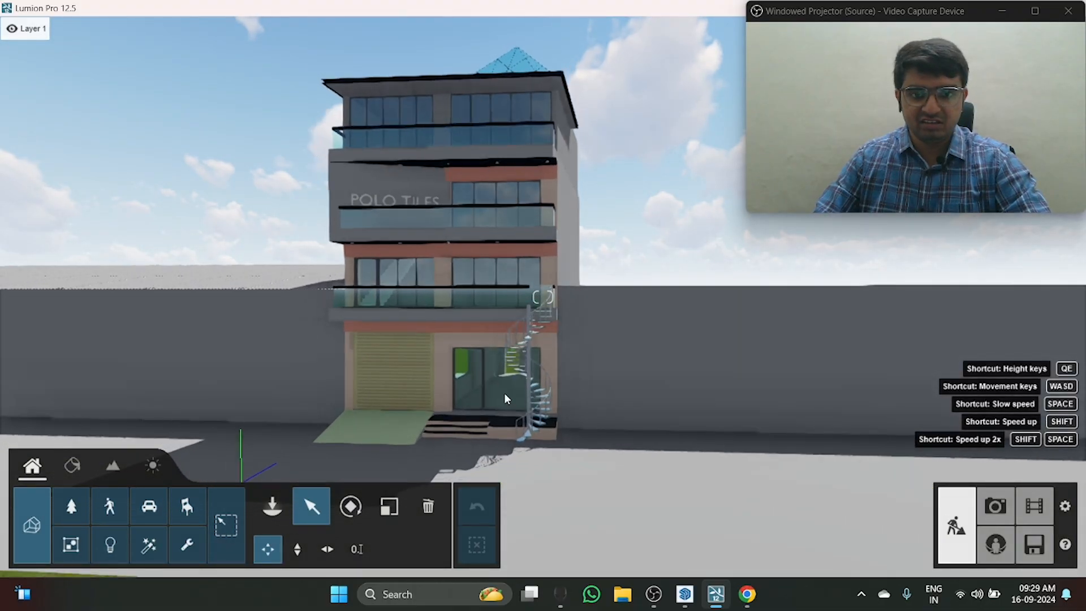
key(a)
key(a)
key(d)
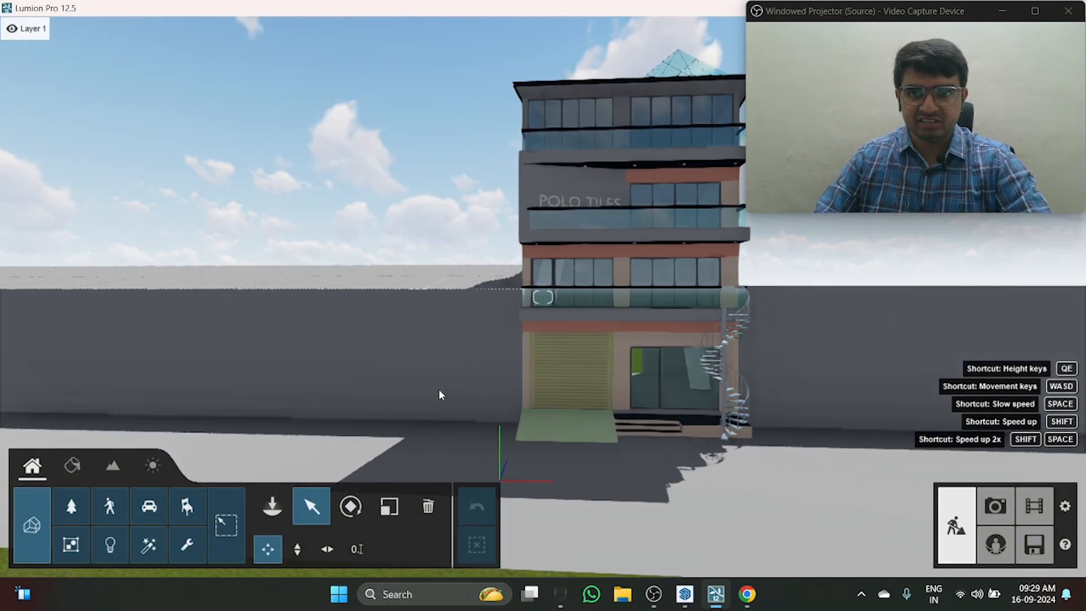
key(d)
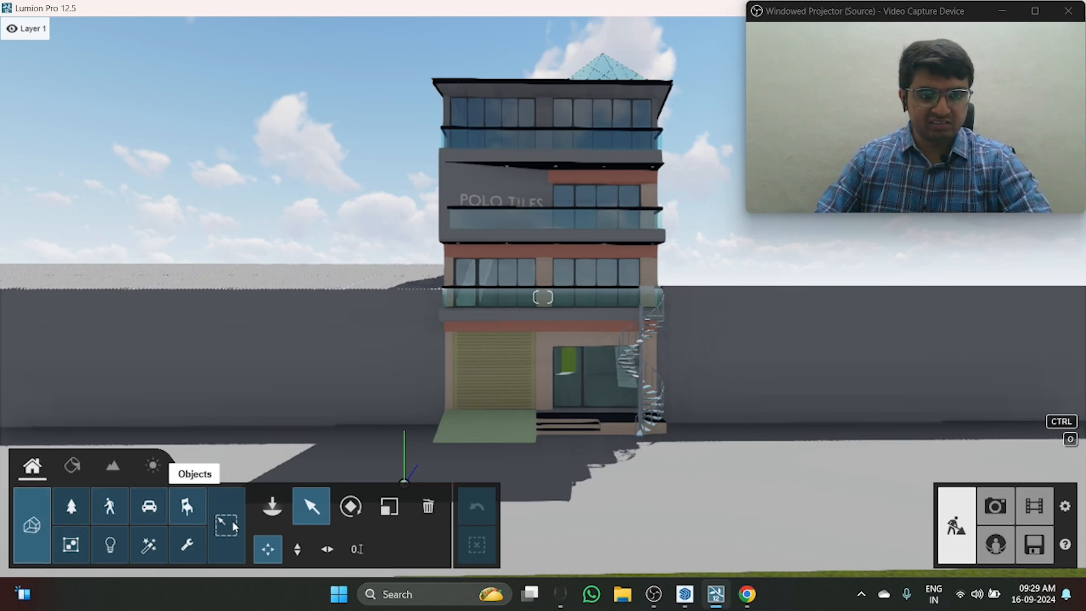
Step: Look through the Objects, Materials, Landscape and Weather modes, ending in the material editor
click(78, 470)
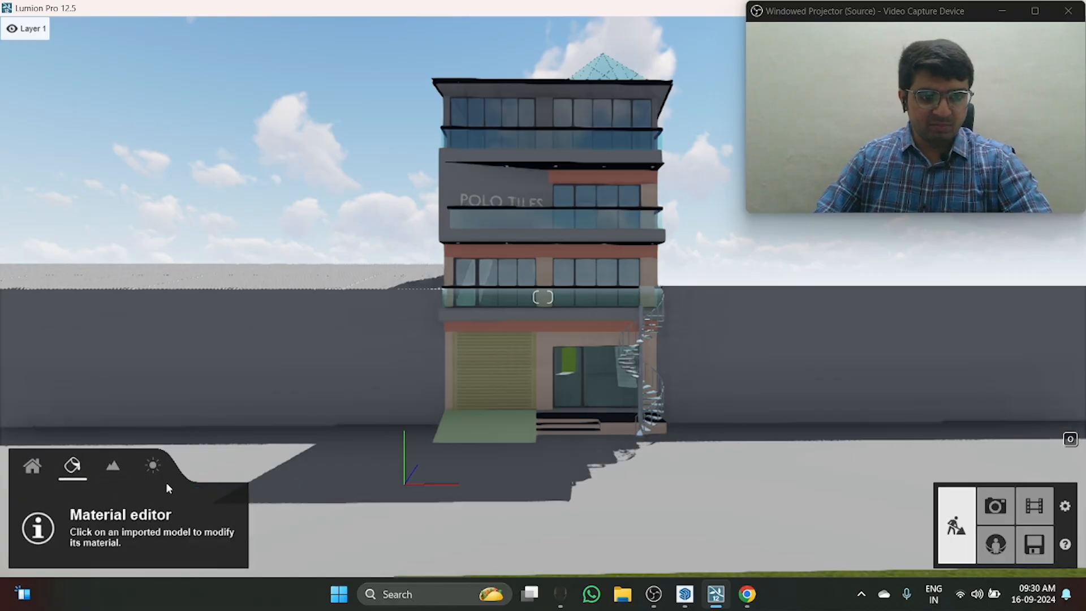
click(34, 466)
click(71, 469)
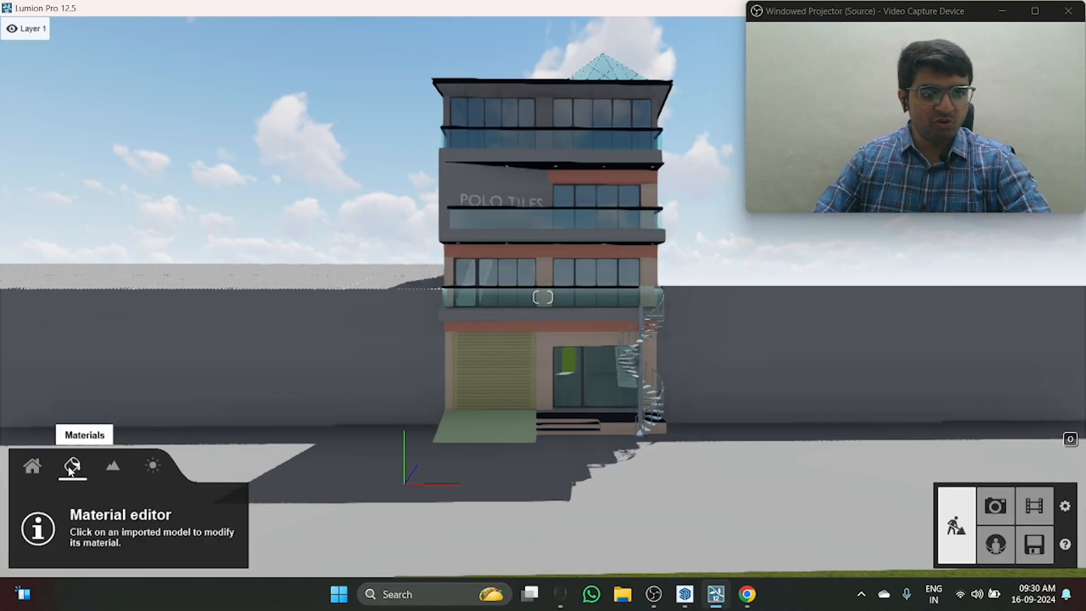
click(114, 468)
click(152, 465)
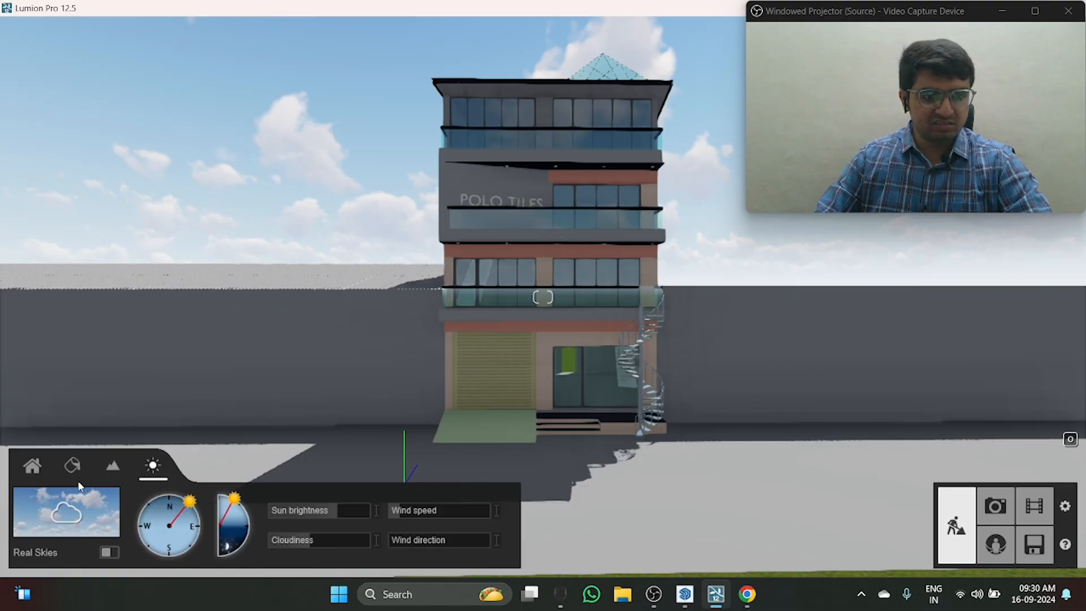
click(69, 468)
click(34, 469)
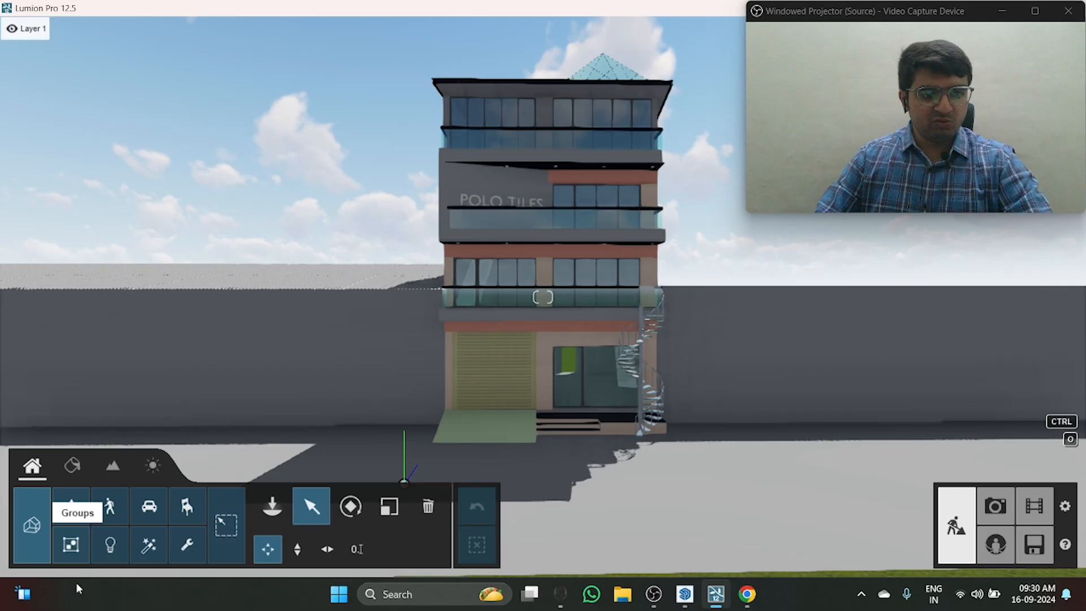
click(78, 465)
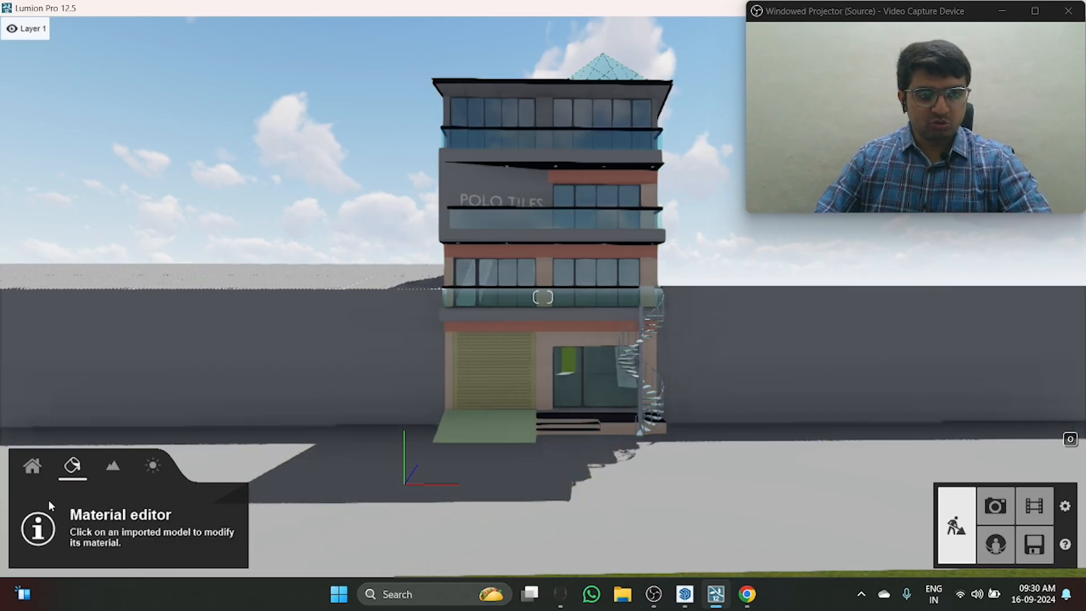
click(34, 467)
click(85, 464)
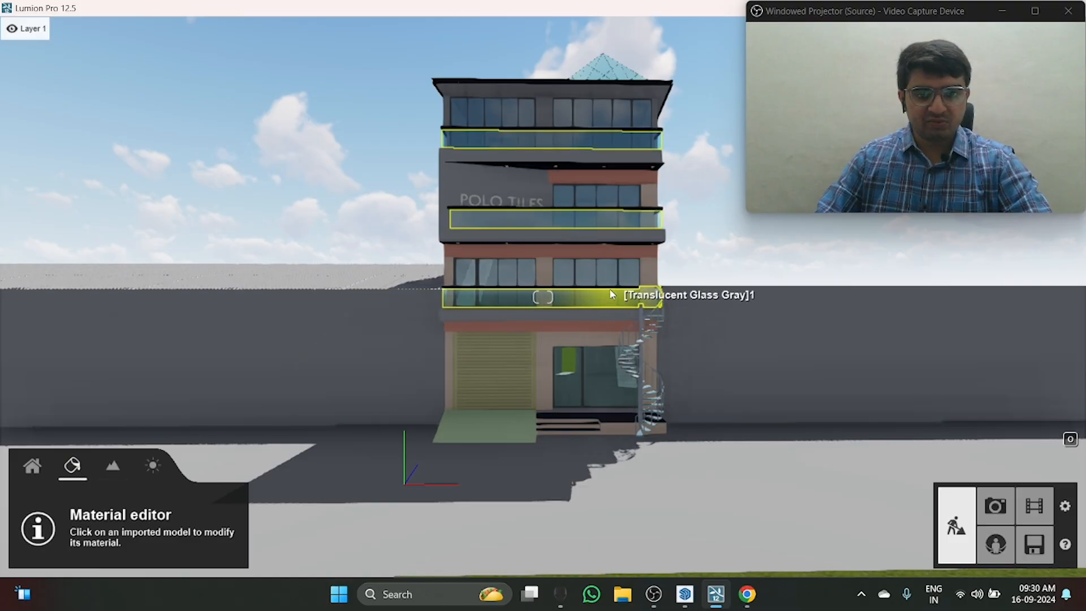
Step: Bring the camera close to the upper-floor balconies at an angle, with the material editor active
scroll(560, 331, up, 4)
scroll(572, 350, down, 4)
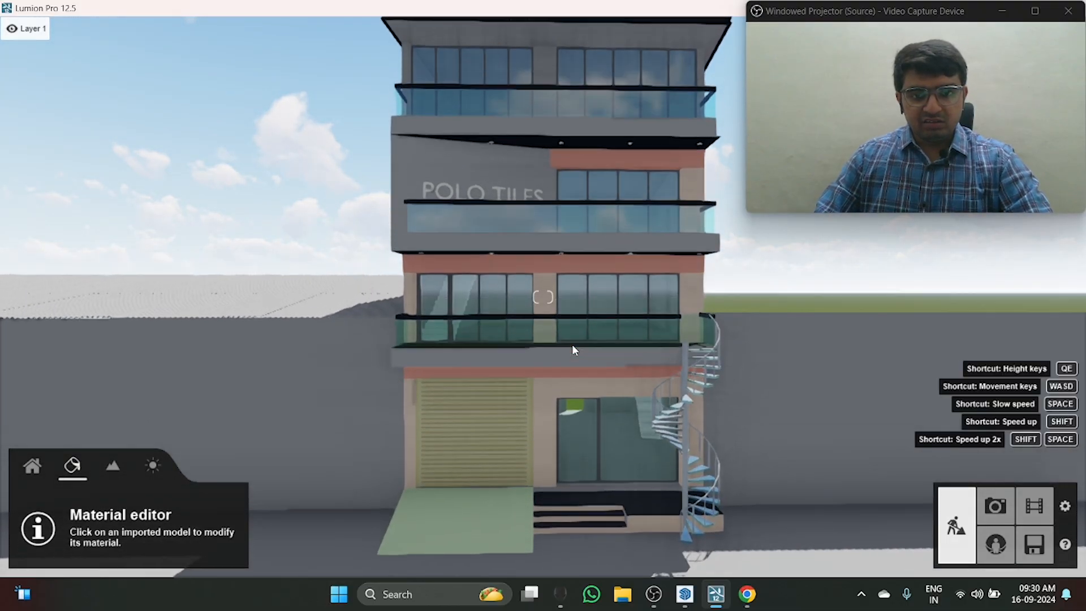
key(d)
right_drag(551, 343, 553, 350)
key(w)
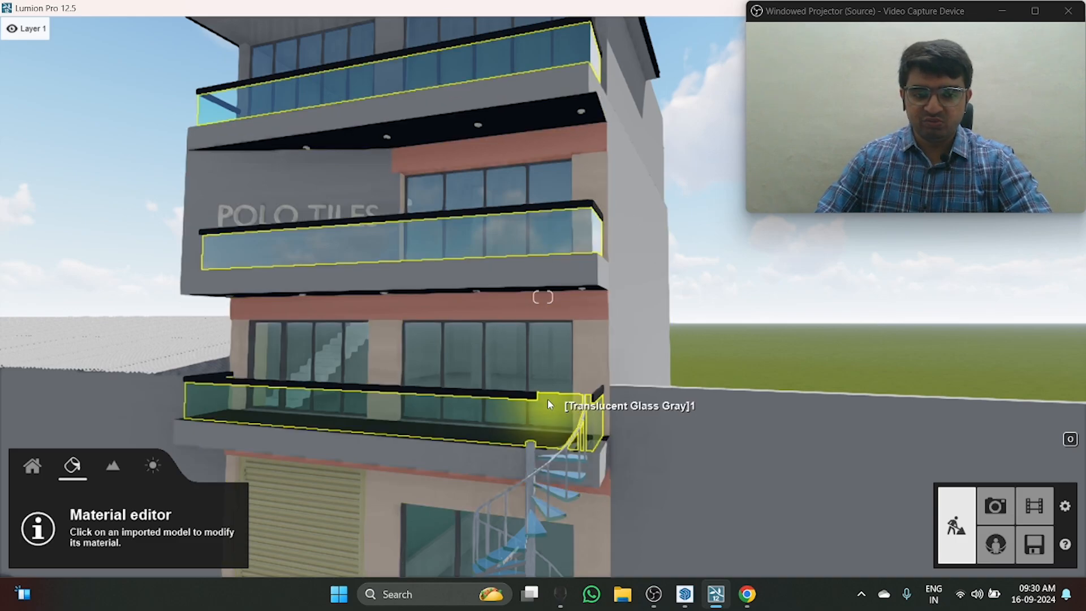
key(a)
click(33, 469)
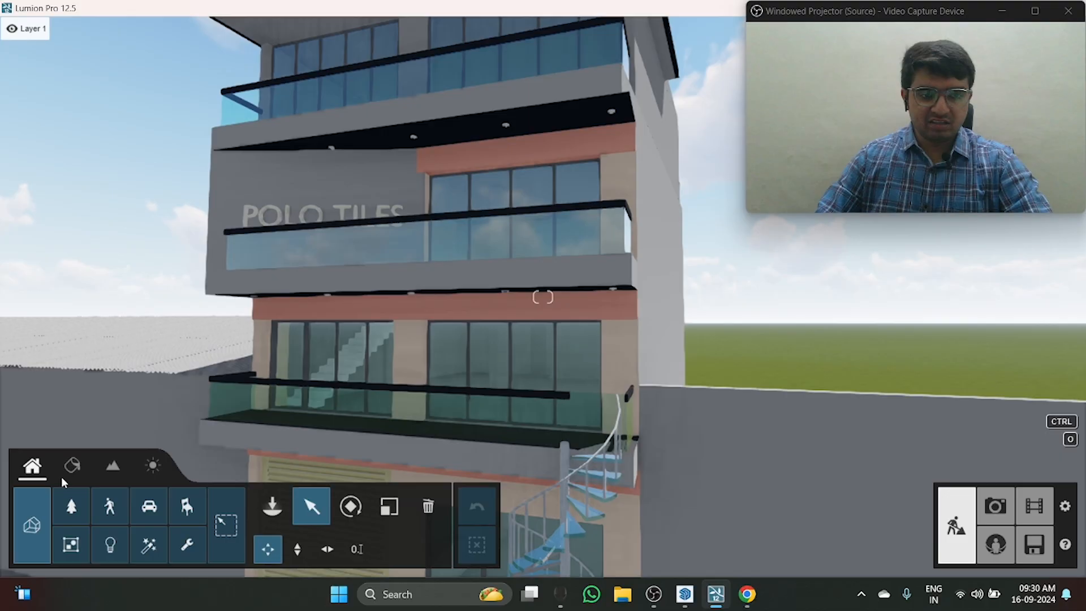
click(71, 469)
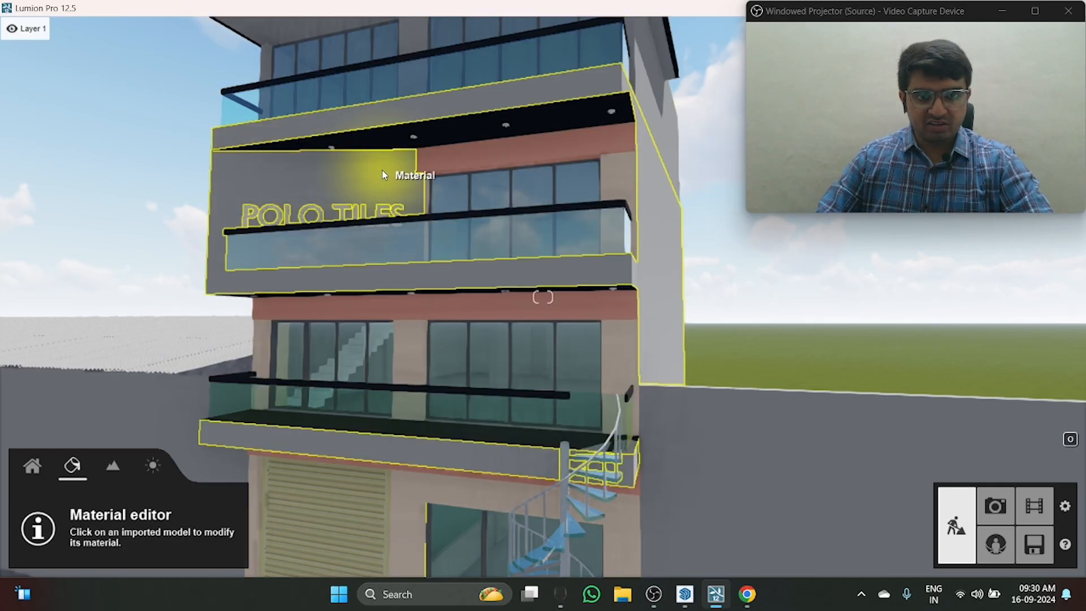
Step: Select the grey wall material behind the POLO TILES sign and look through the Various, Indoor and Outdoor material categories
scroll(376, 168, up, 1)
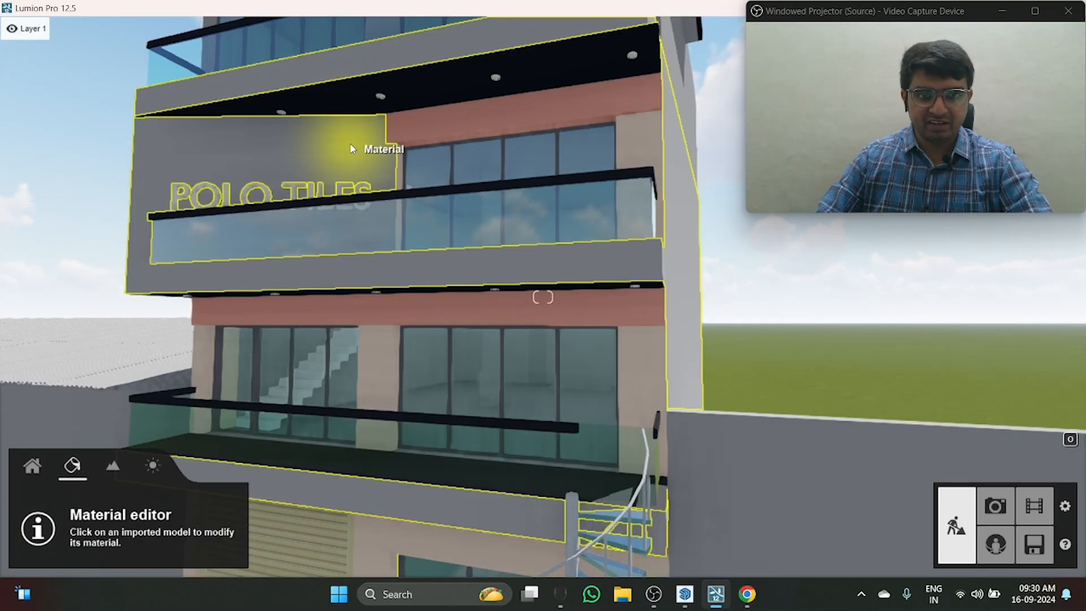
click(352, 148)
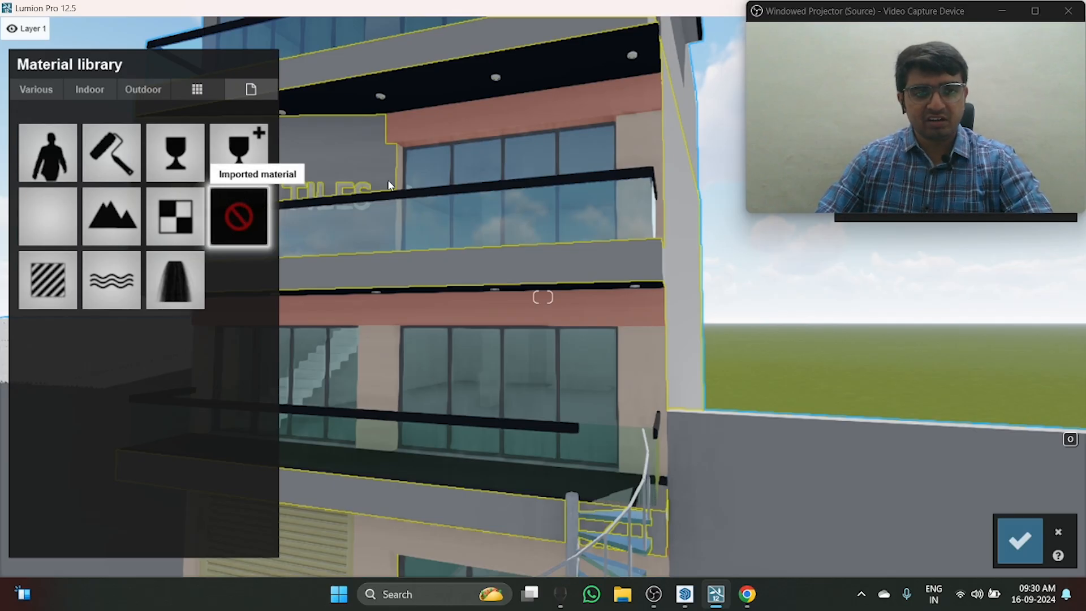
key(a)
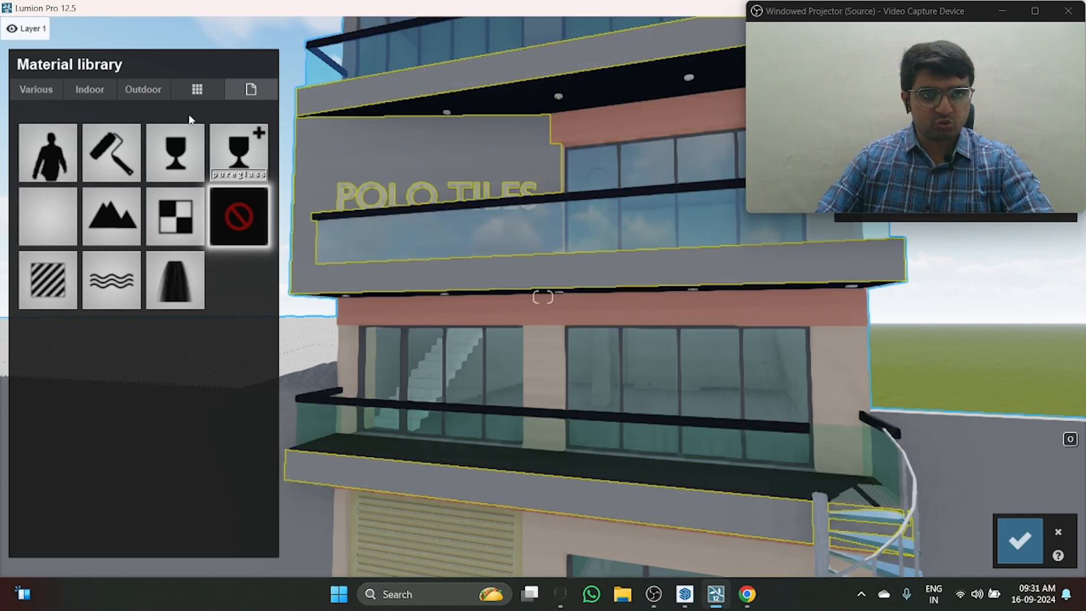
click(45, 88)
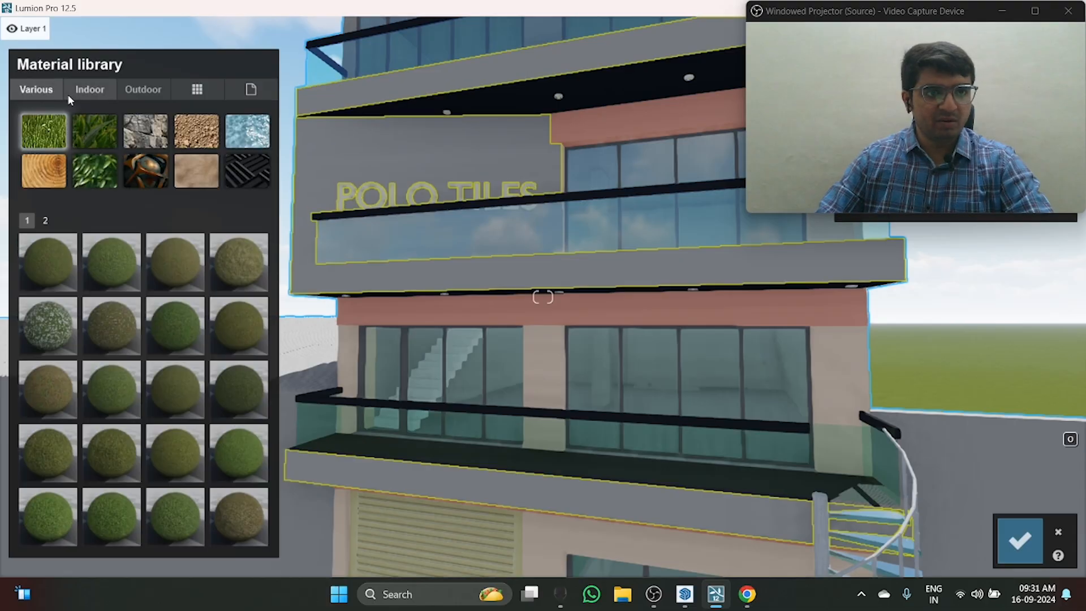
click(90, 92)
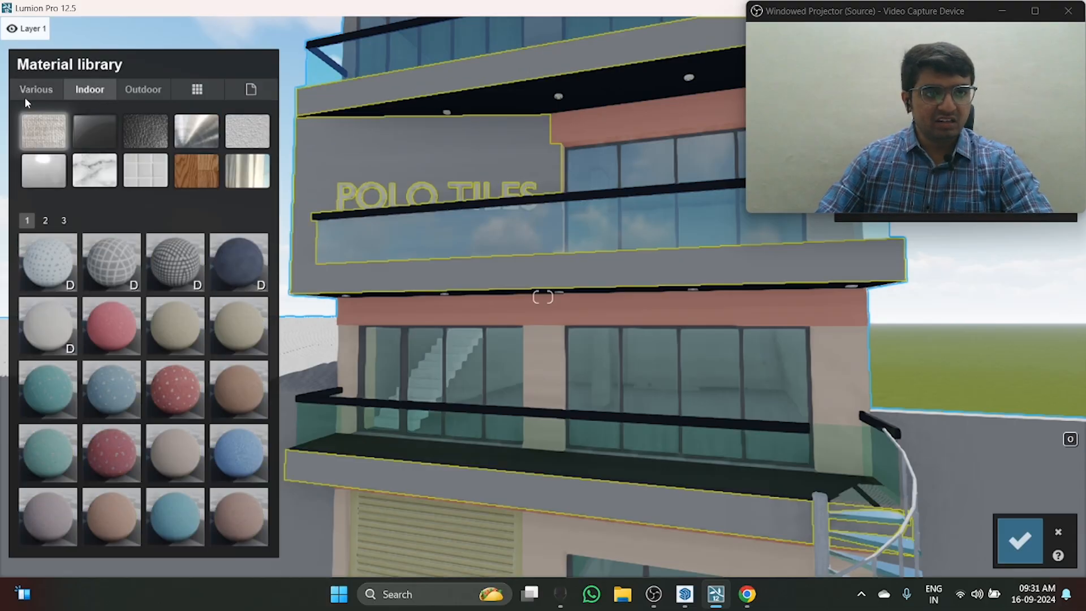
click(140, 92)
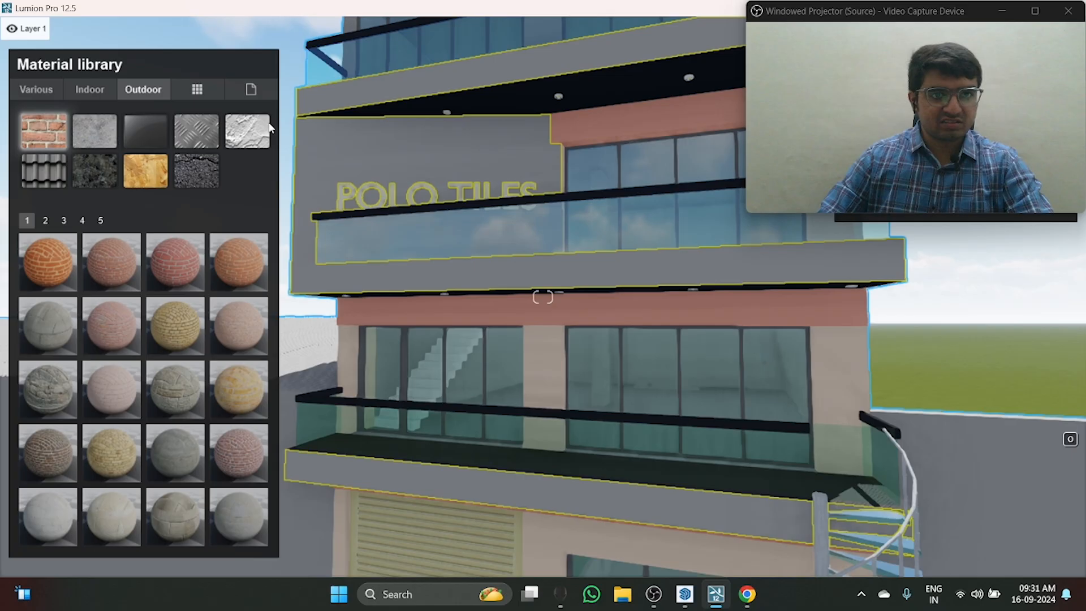
click(247, 131)
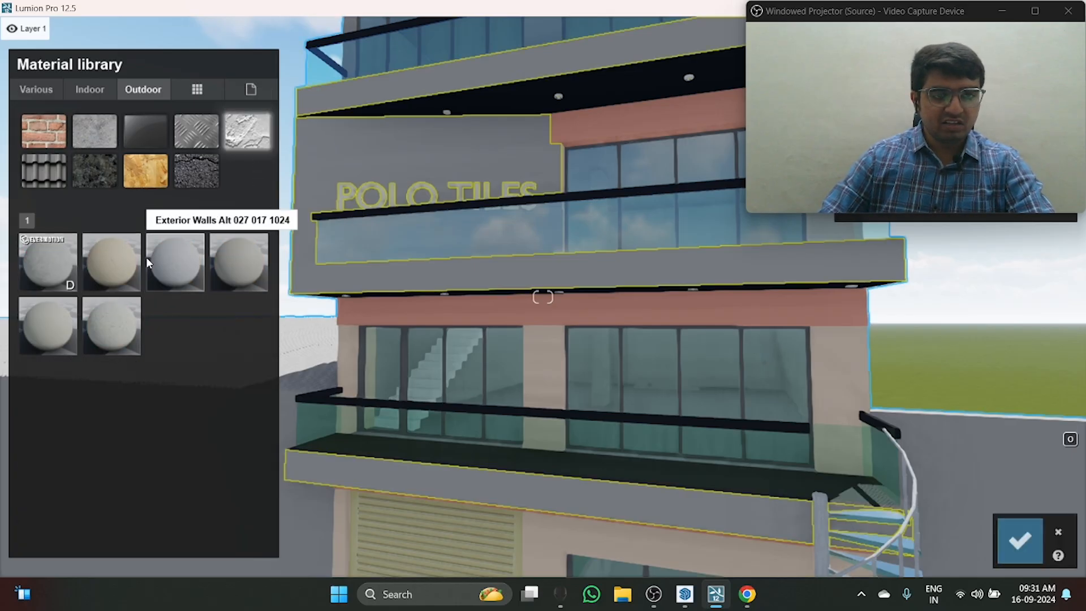
click(47, 259)
scroll(501, 230, up, 3)
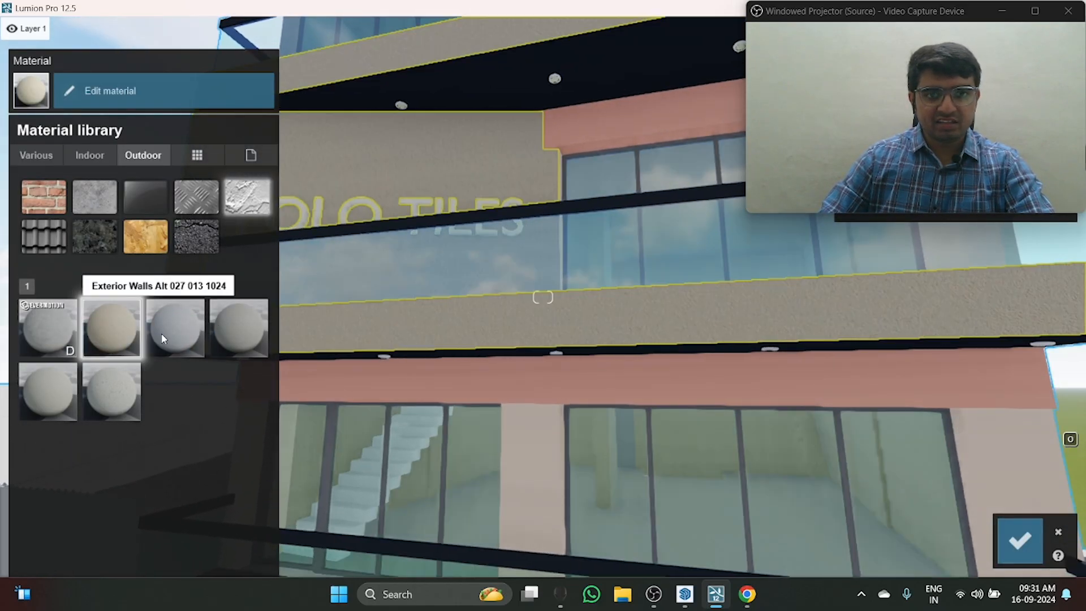
click(170, 331)
click(229, 324)
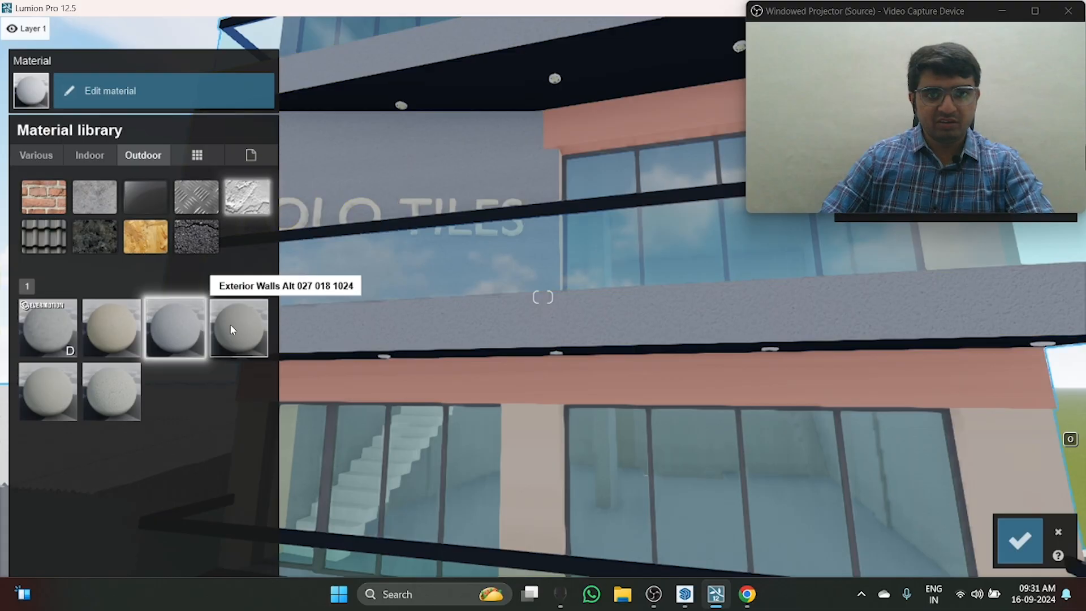
click(68, 391)
click(90, 387)
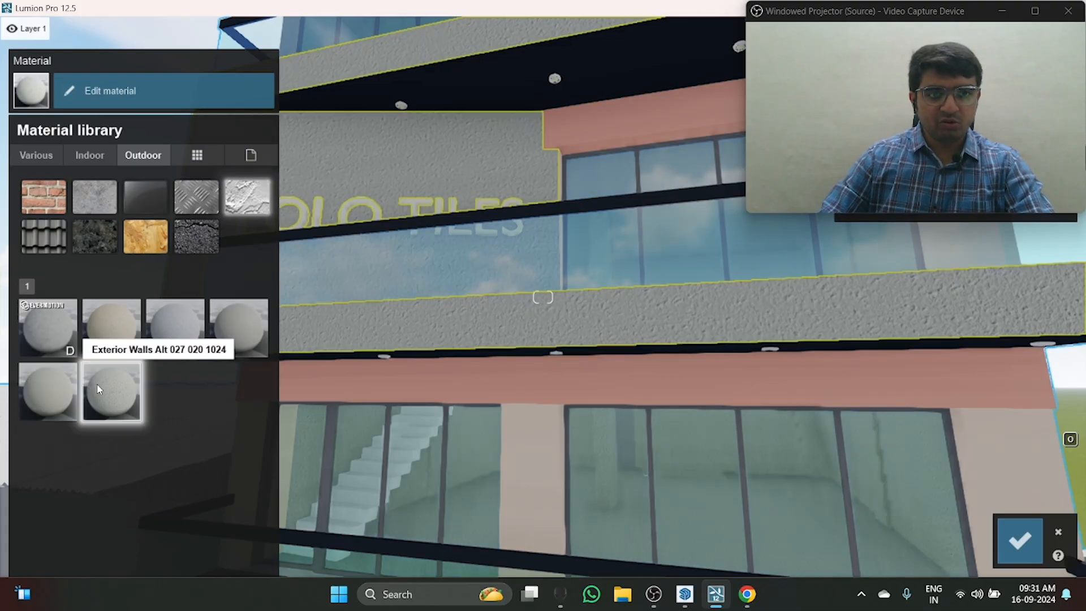
Step: Apply Evermotion Plaster 001 2048 to the POLO TILES wall, inspect its texture up close and save the material change
click(65, 322)
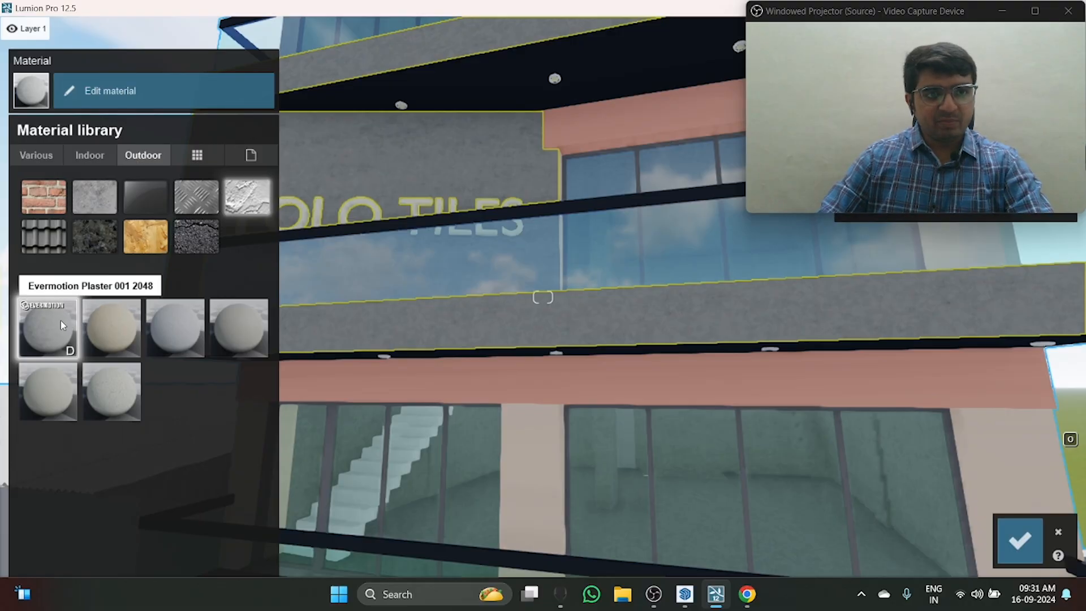
key(w)
key(s)
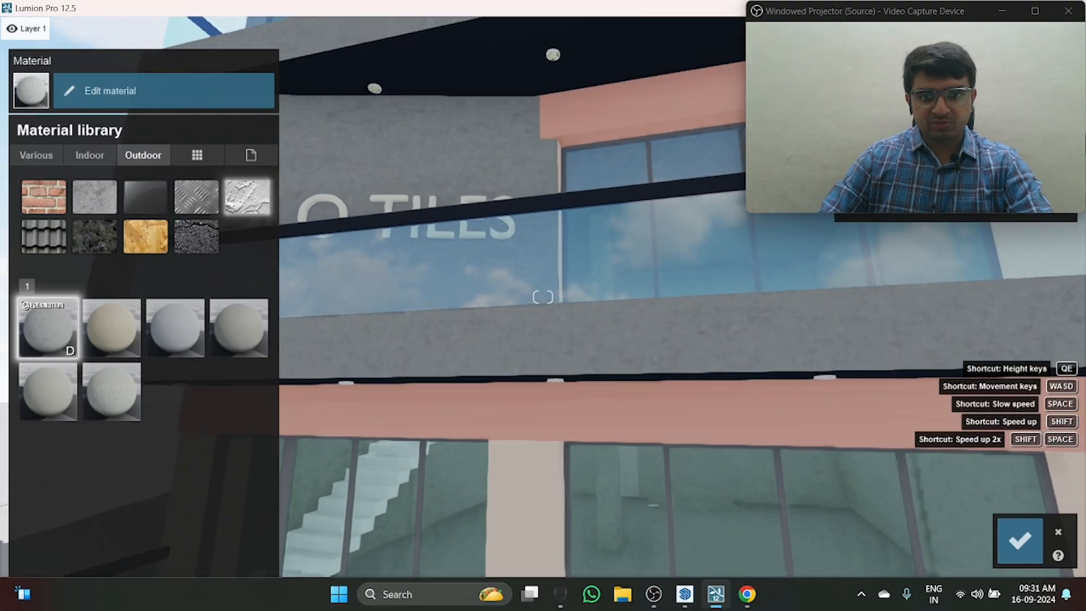
key(w)
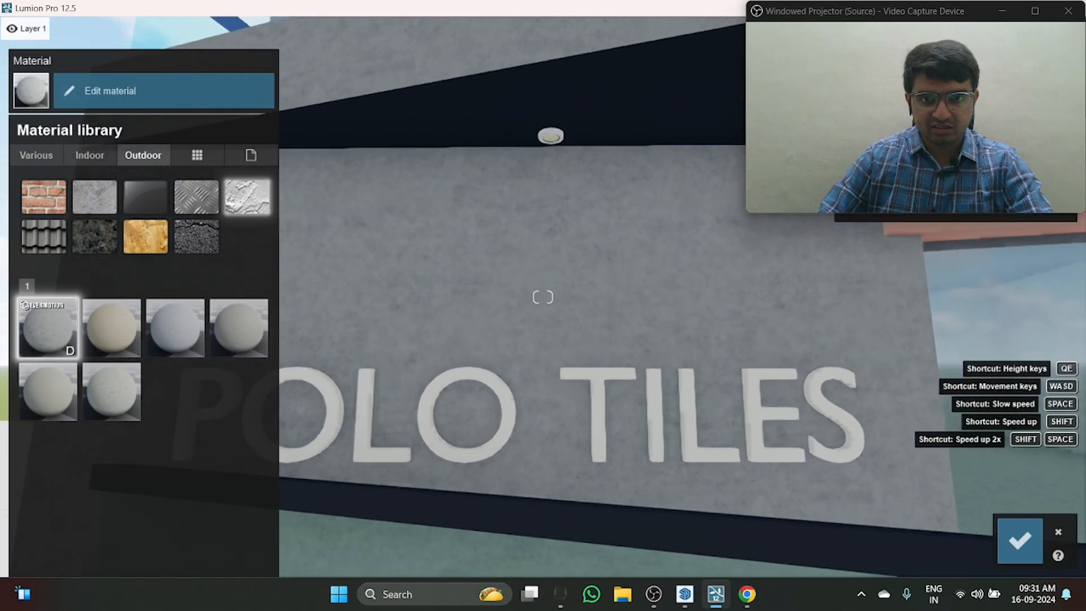
right_drag(524, 141, 488, 200)
key(e)
key(s)
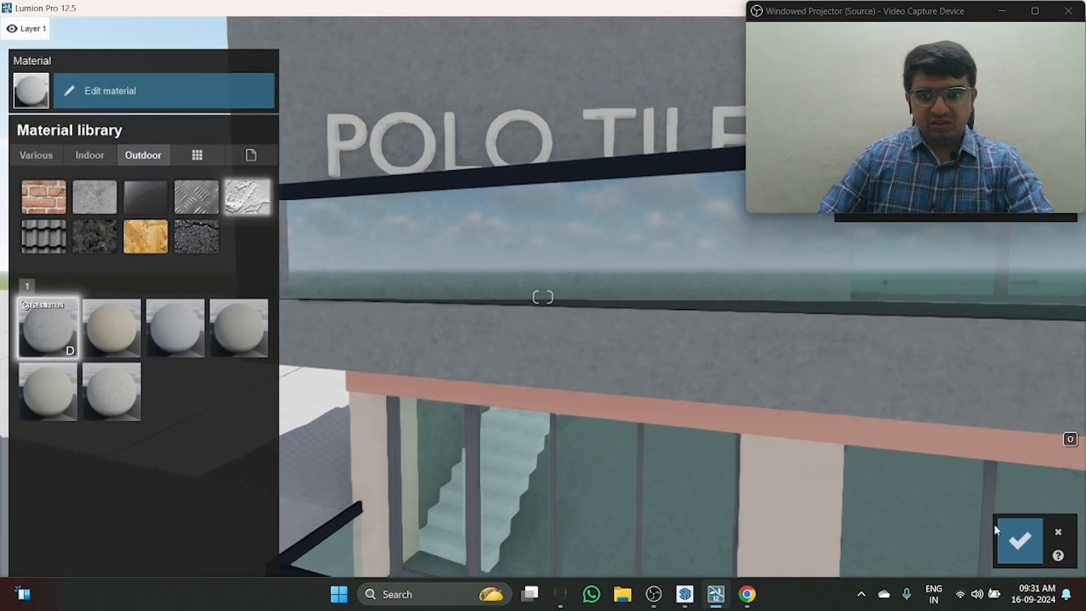
click(1020, 540)
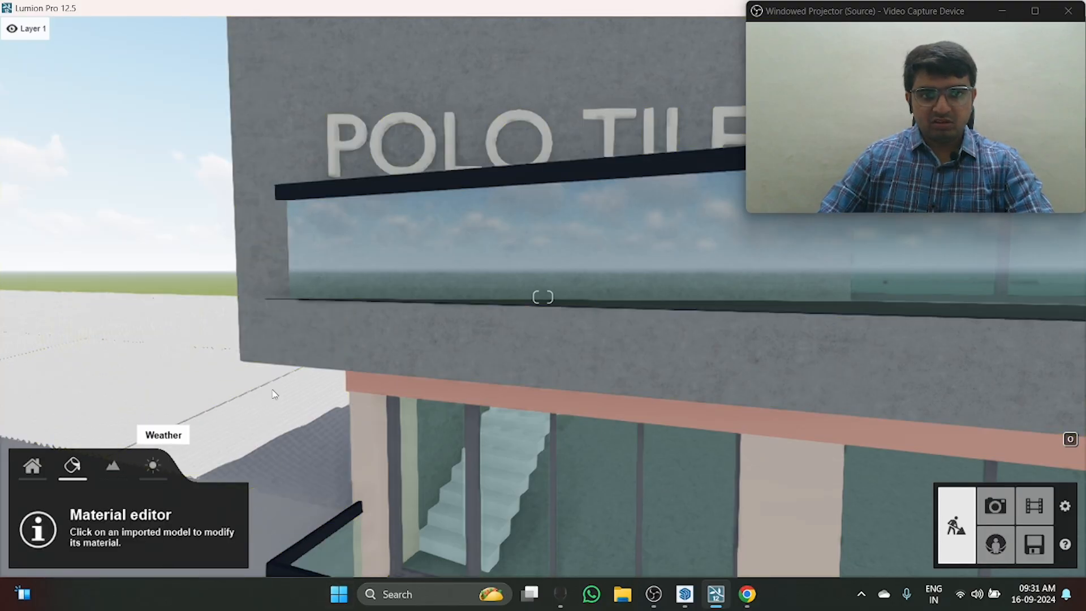
Step: Reset the grey POLO TILES wall to its imported material
click(311, 341)
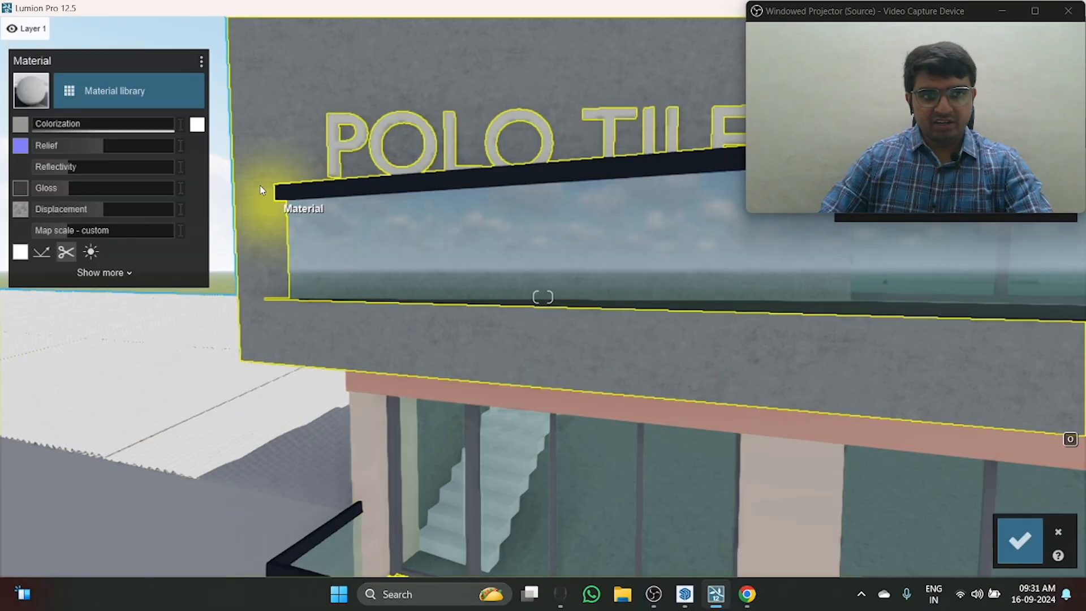
click(161, 91)
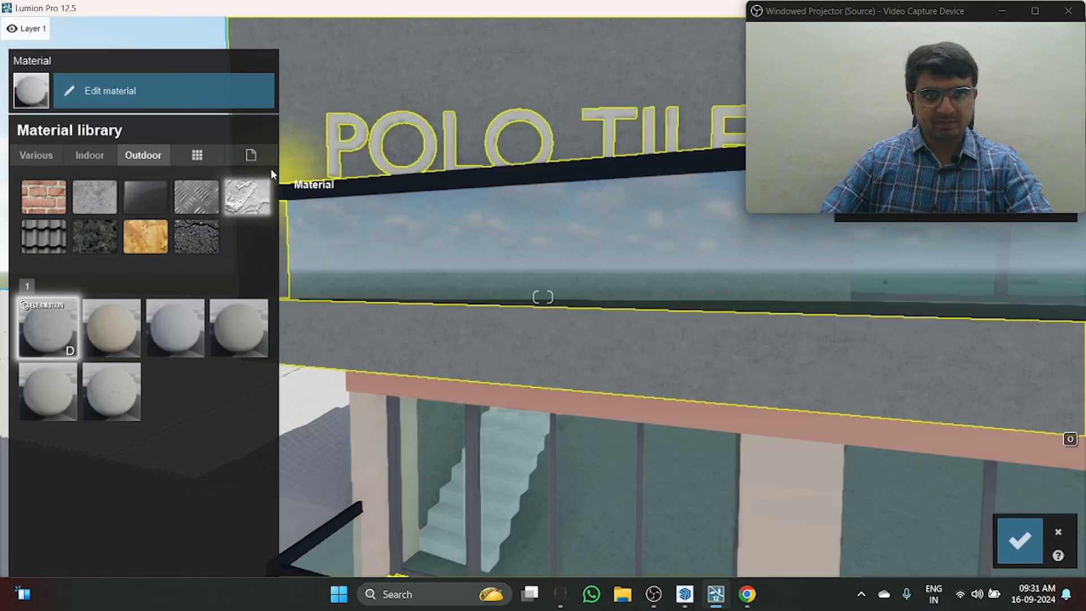
click(257, 151)
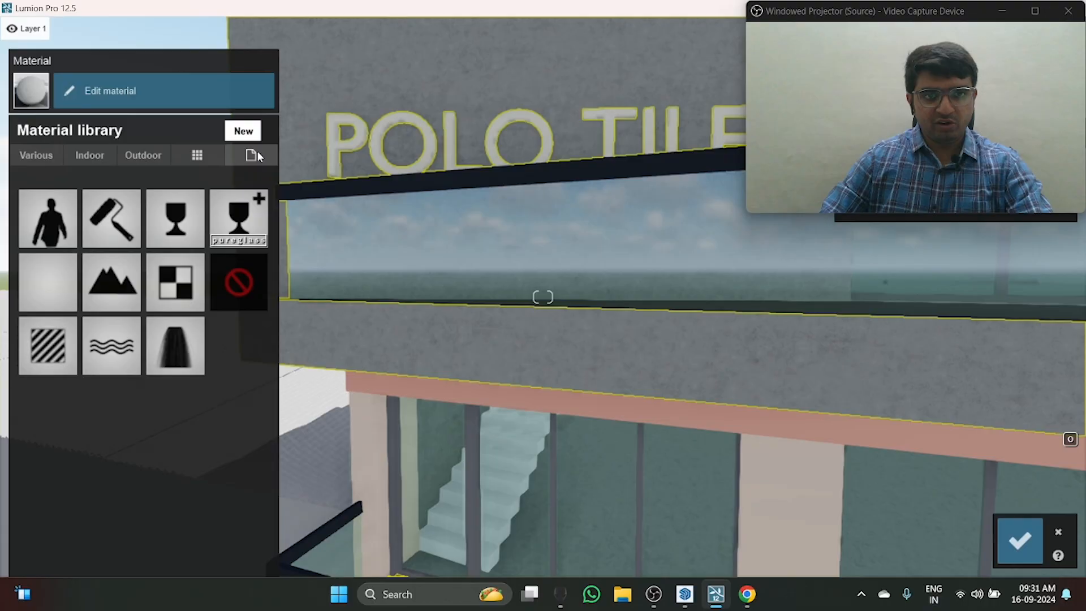
click(237, 281)
right_drag(238, 281, 224, 244)
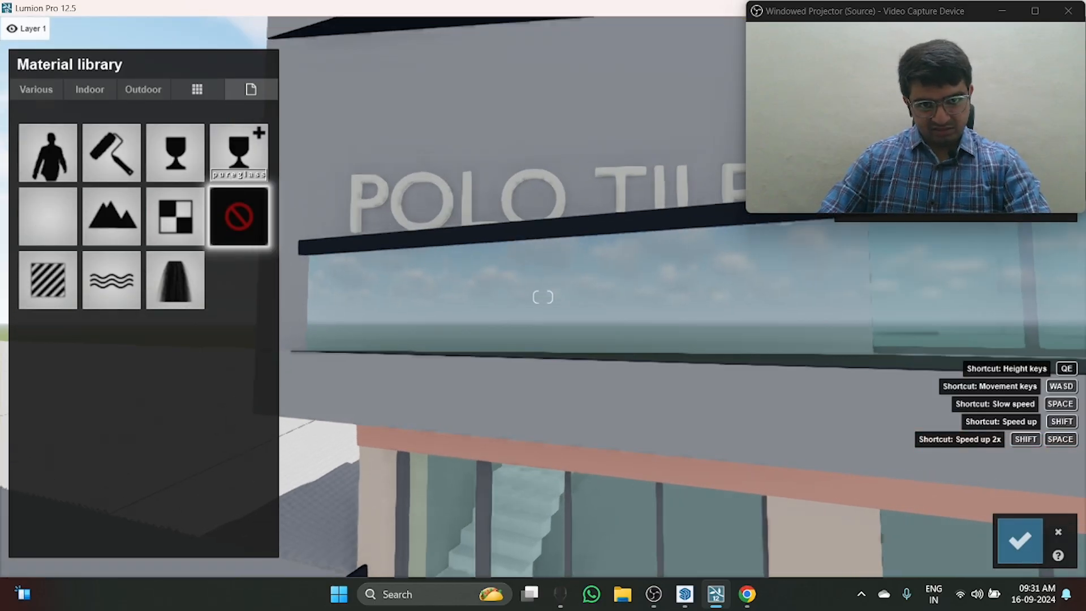
Step: Apply the outdoor plaster Evermotion Plaster 001 2048 to the grey POLO TILES wall again
click(144, 89)
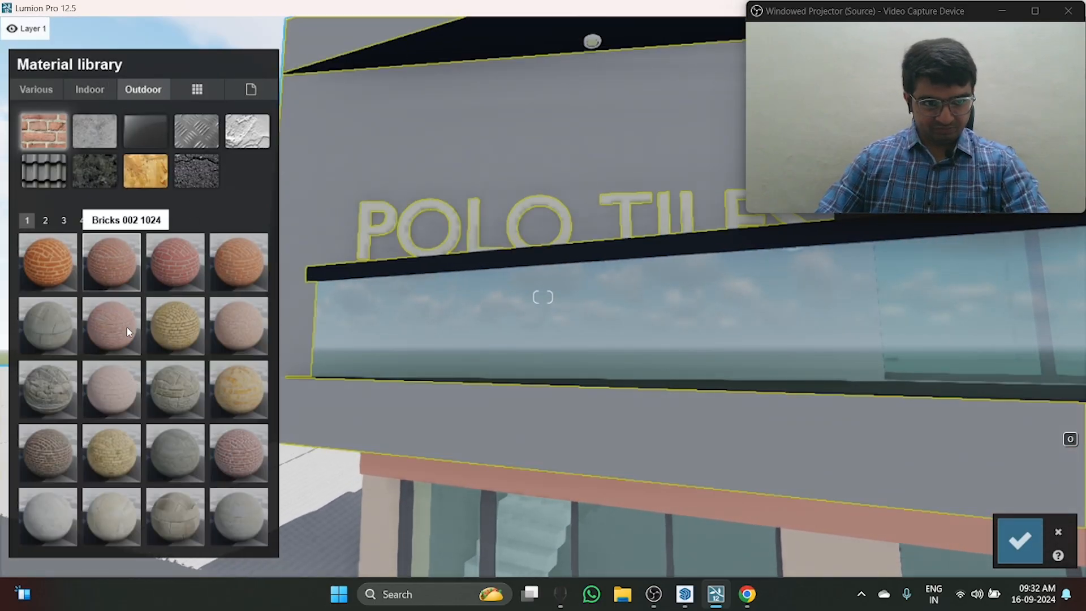
click(235, 138)
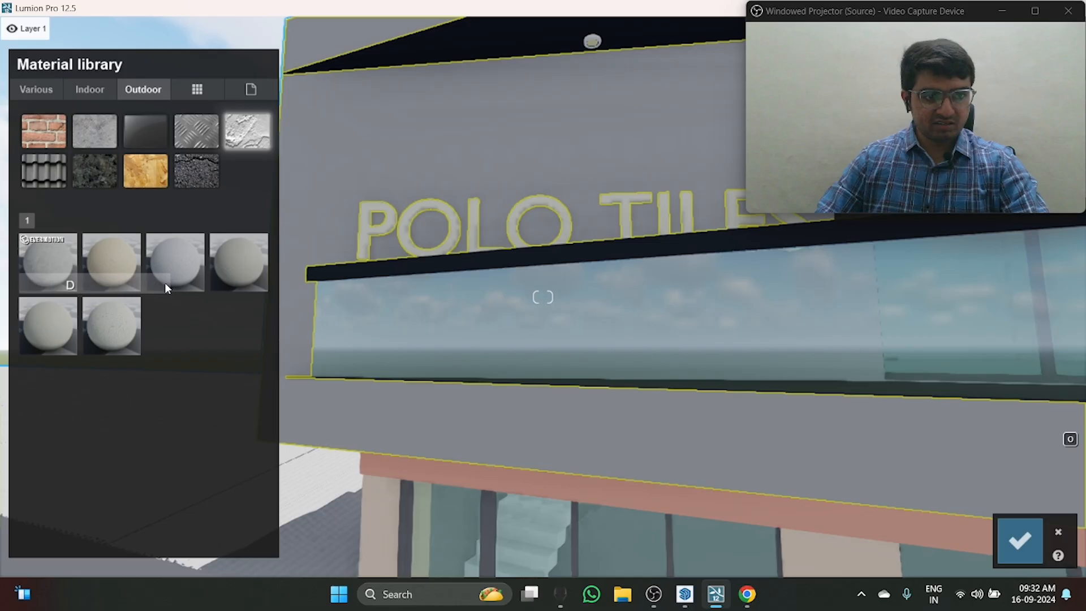
right_drag(165, 284, 127, 317)
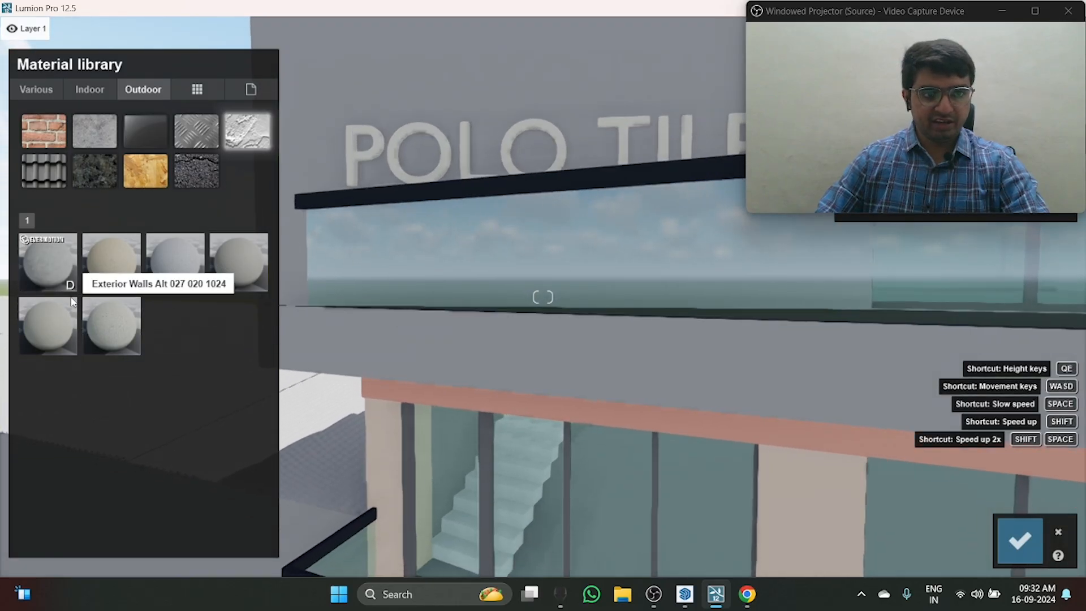
click(51, 253)
click(52, 328)
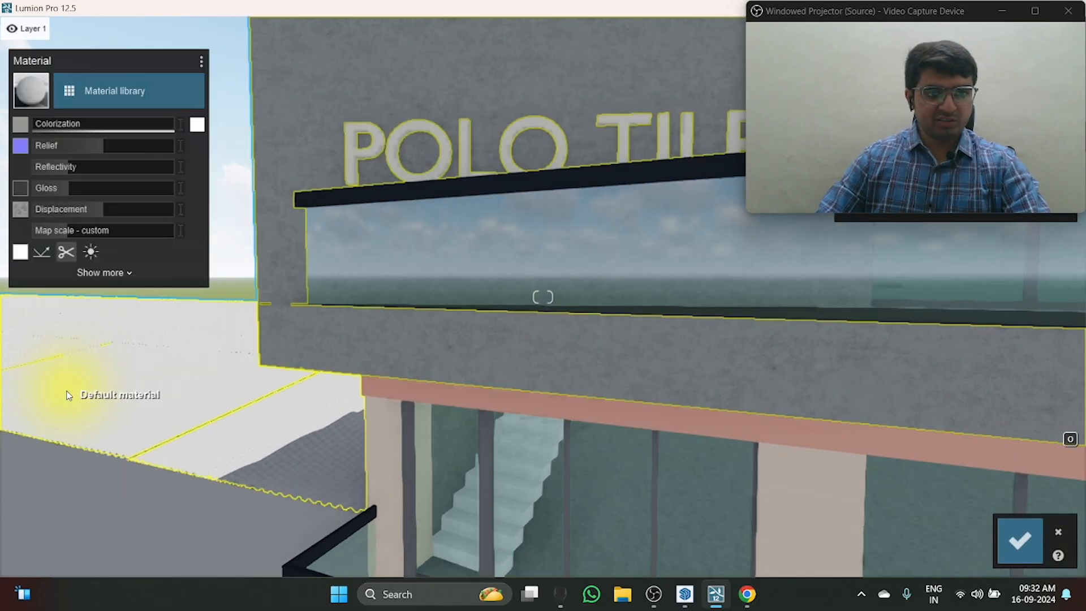
Step: Close the material settings, reselect the grey wall material and open the settings of Evermotion Plaster 001 2048
key(Escape)
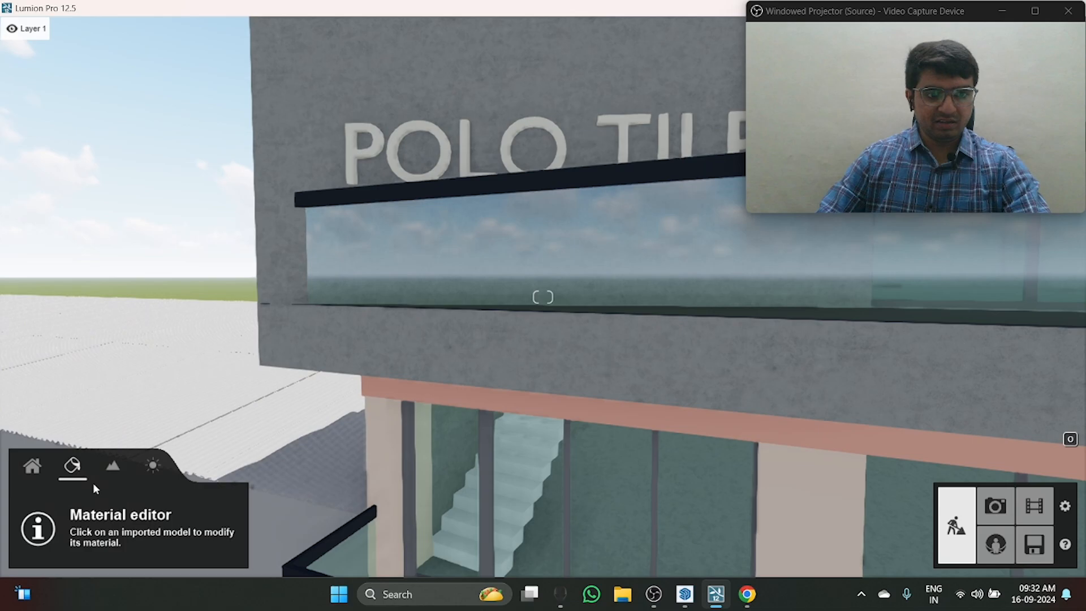
click(572, 353)
click(95, 111)
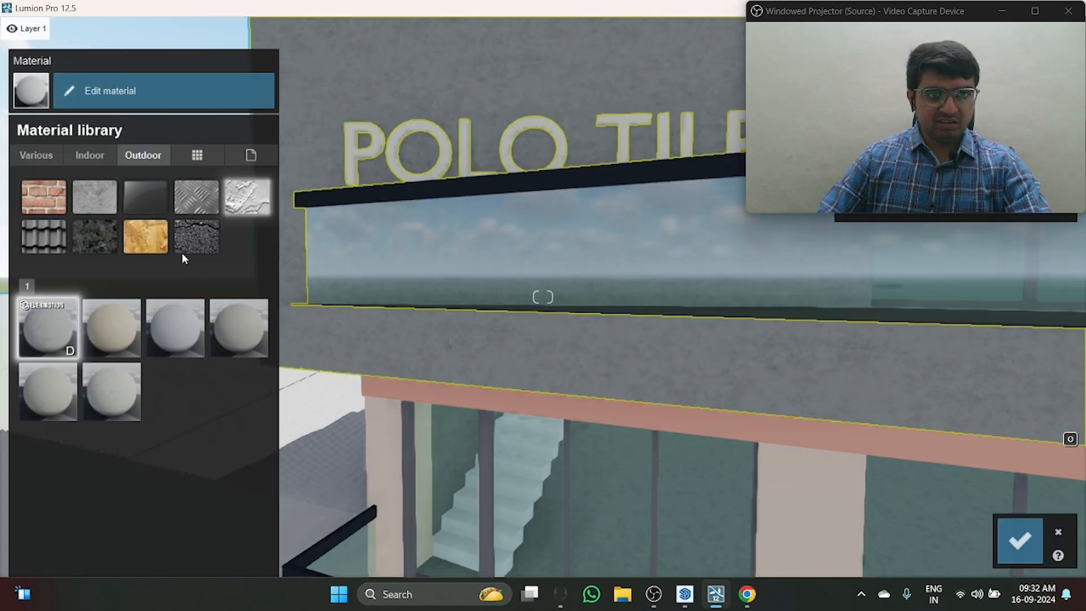
click(60, 331)
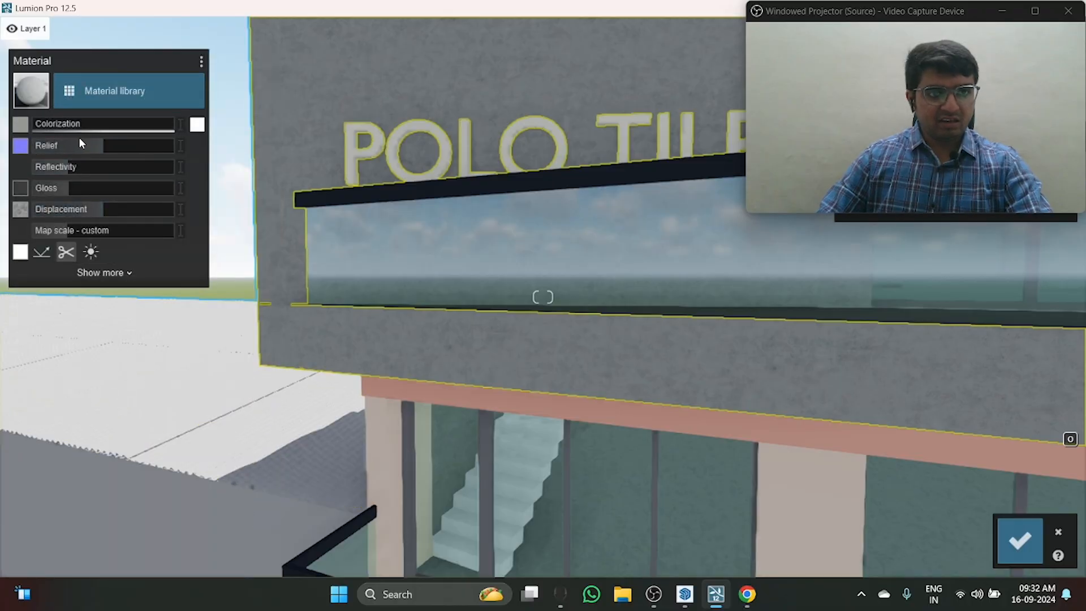
Step: Lower the wall plaster's relief and displacement, raise its reflectivity and gloss, and slightly increase its map scale
drag(99, 113, 129, 148)
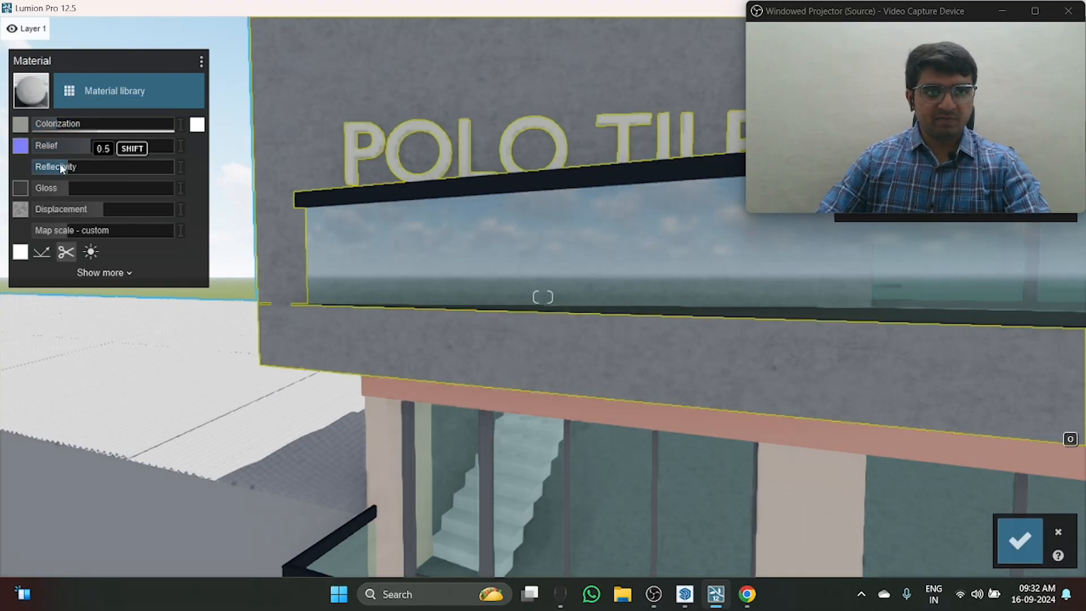
drag(61, 165, 236, 165)
drag(144, 164, 93, 164)
right_drag(621, 282, 600, 192)
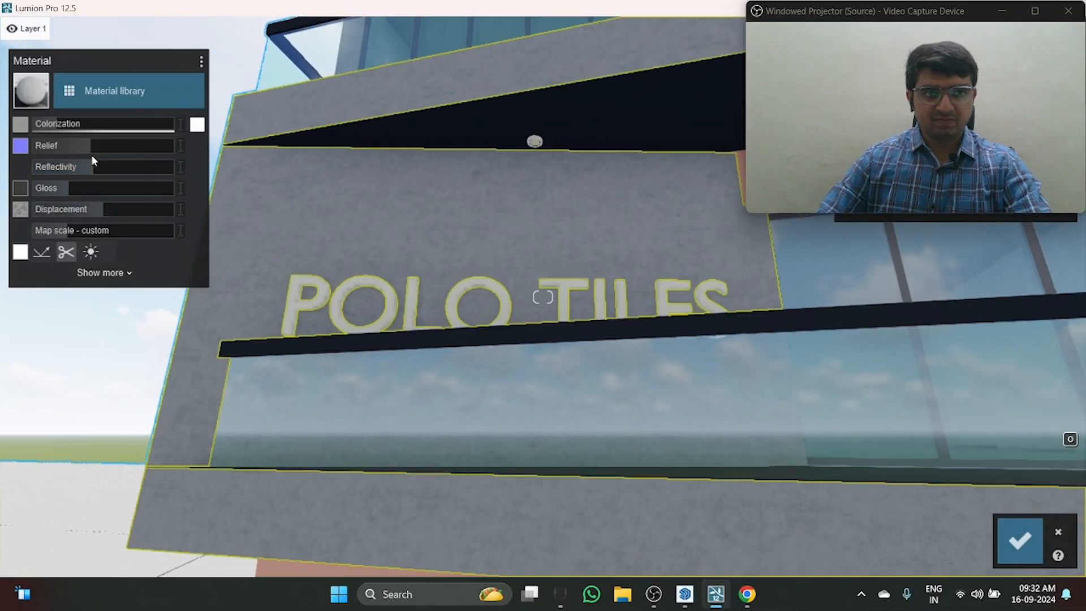
drag(93, 164, 80, 227)
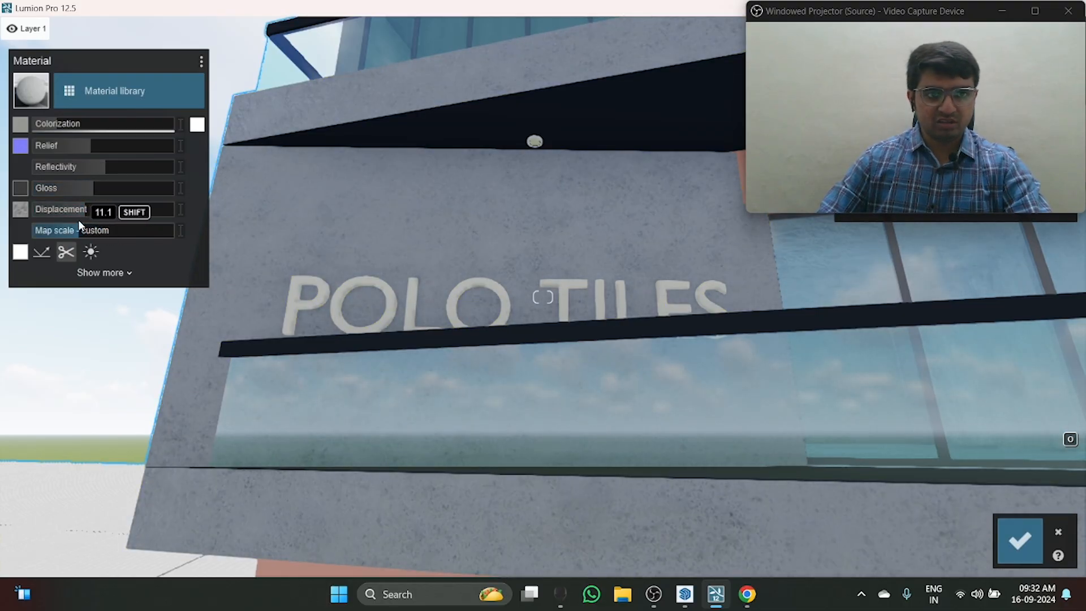
Step: Expand the wall plaster's additional options and look through its offset, emissive, saturation, weathering and leaf settings
click(114, 273)
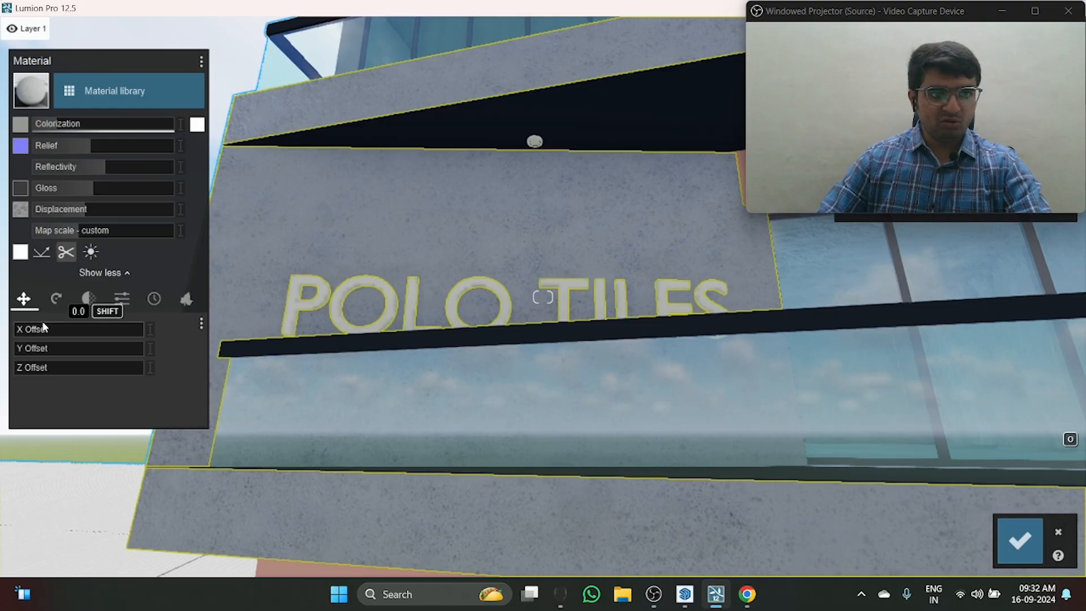
drag(46, 325, 2, 352)
click(57, 300)
click(89, 299)
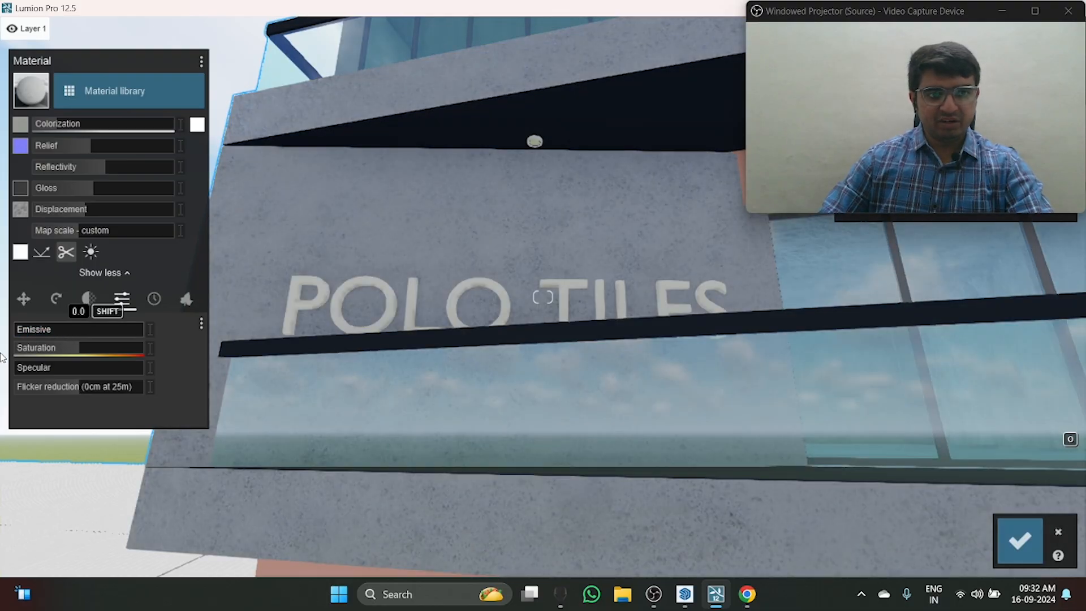
click(155, 304)
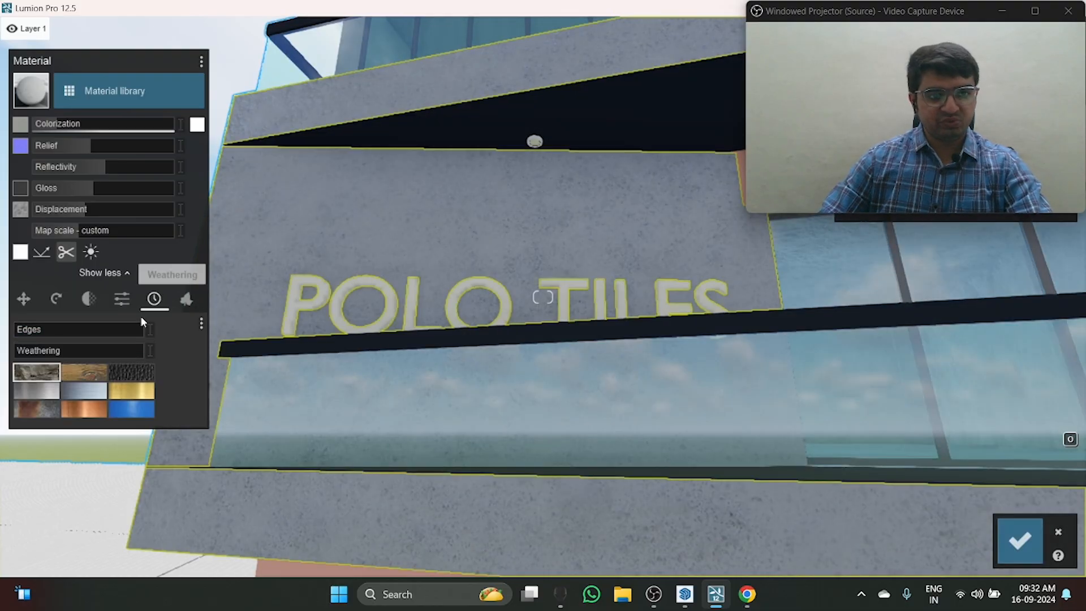
click(188, 301)
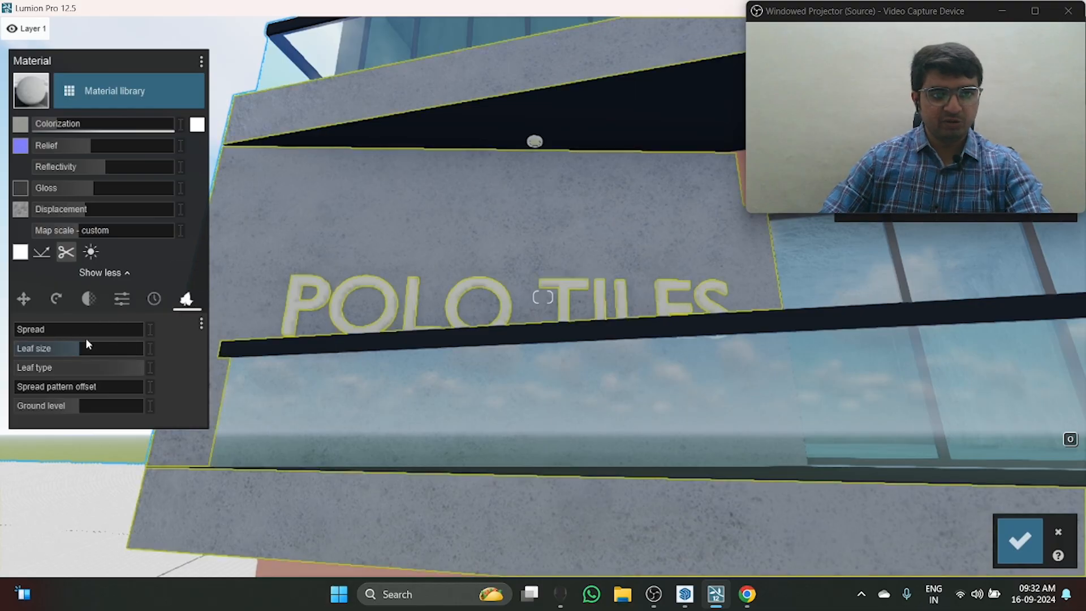
drag(99, 330, 102, 330)
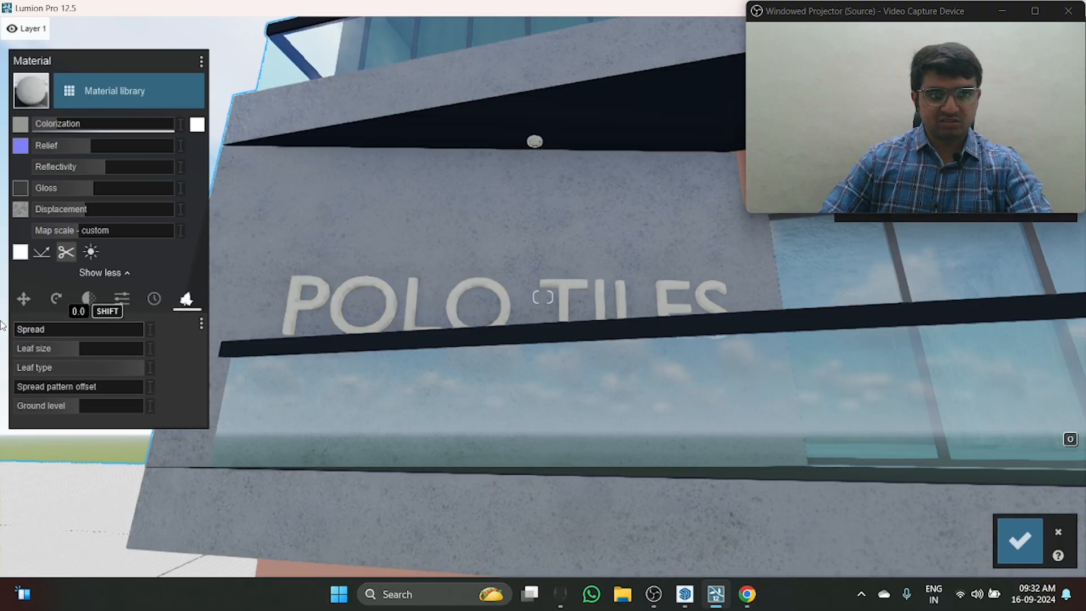
Step: Change the balcony railing glass, Translucent Glass Gray, to the clear indoor pureglass material and save the change
right_drag(543, 340, 519, 403)
key(s)
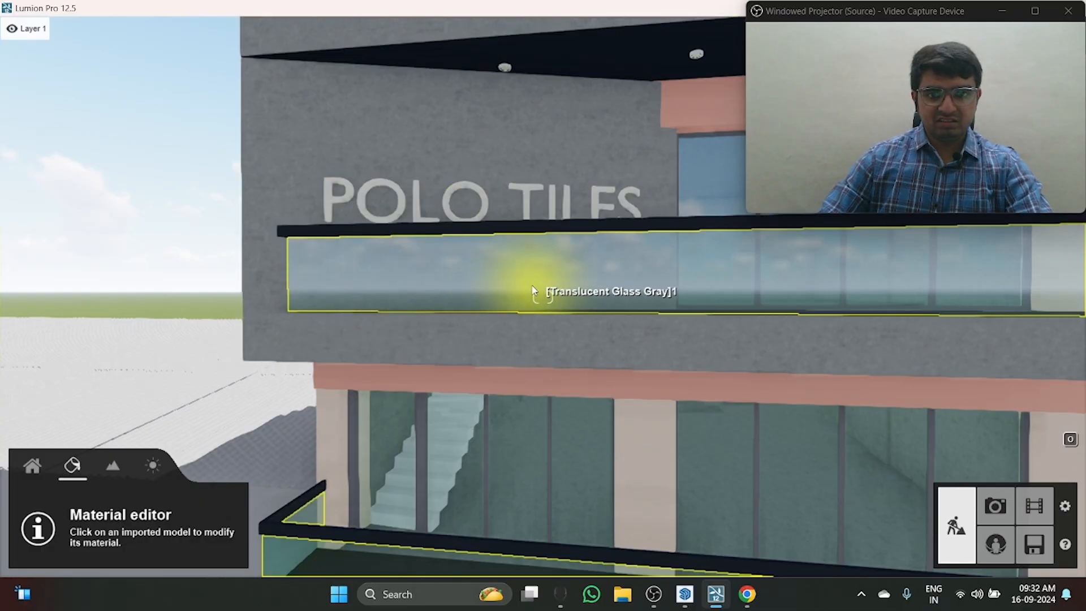
click(424, 289)
click(78, 87)
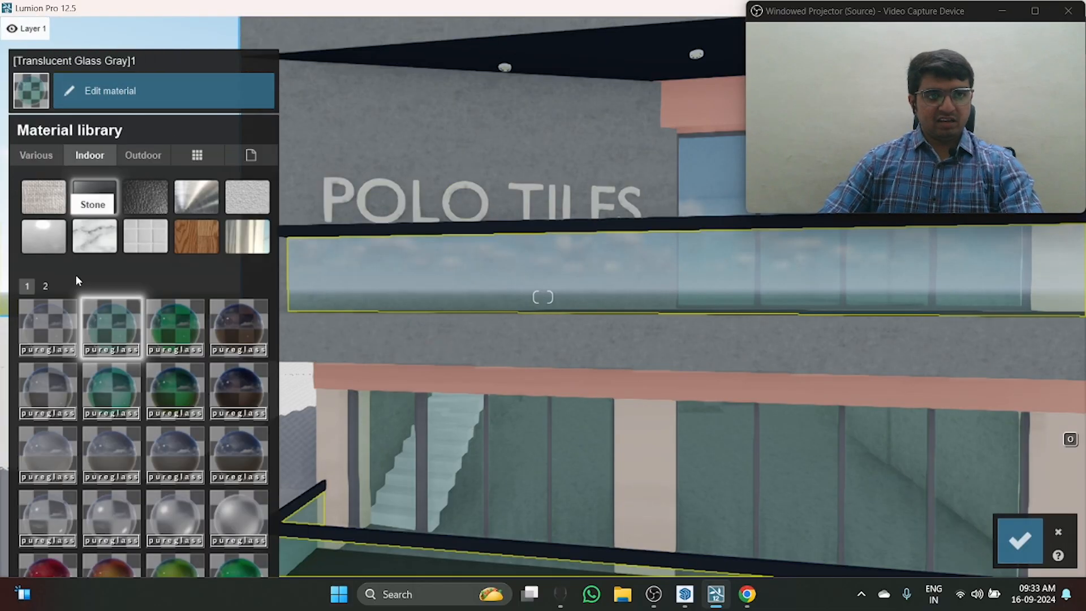
click(55, 324)
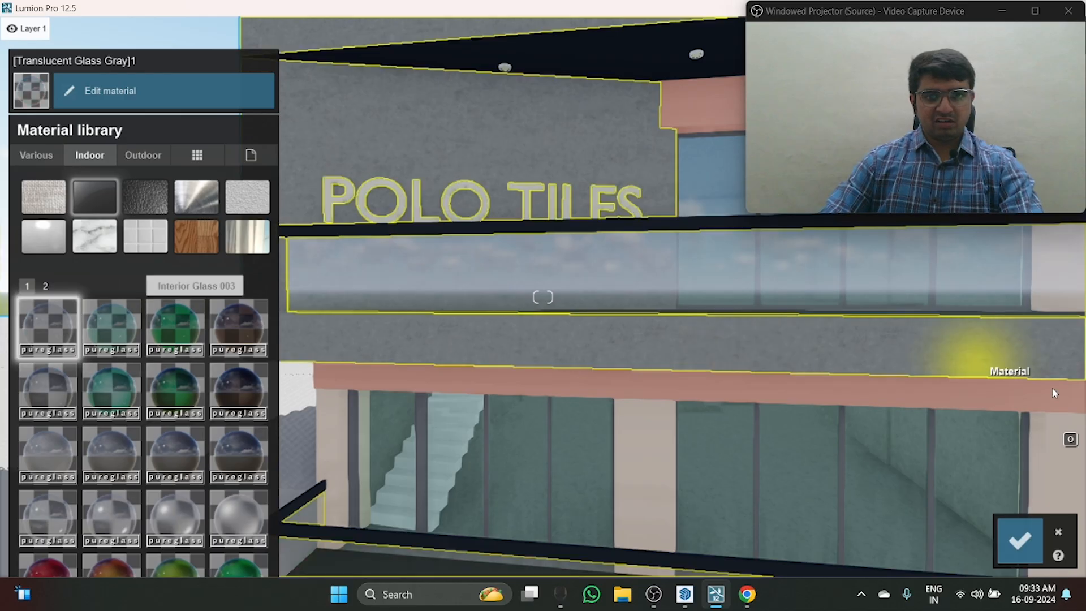
click(1020, 541)
Step: Inspect the balcony glass and the rest of the facade from the front, from below and at an angle
key(s)
right_drag(316, 368, 329, 435)
key(w)
right_drag(645, 440, 555, 475)
key(w)
key(s)
right_drag(526, 300, 502, 392)
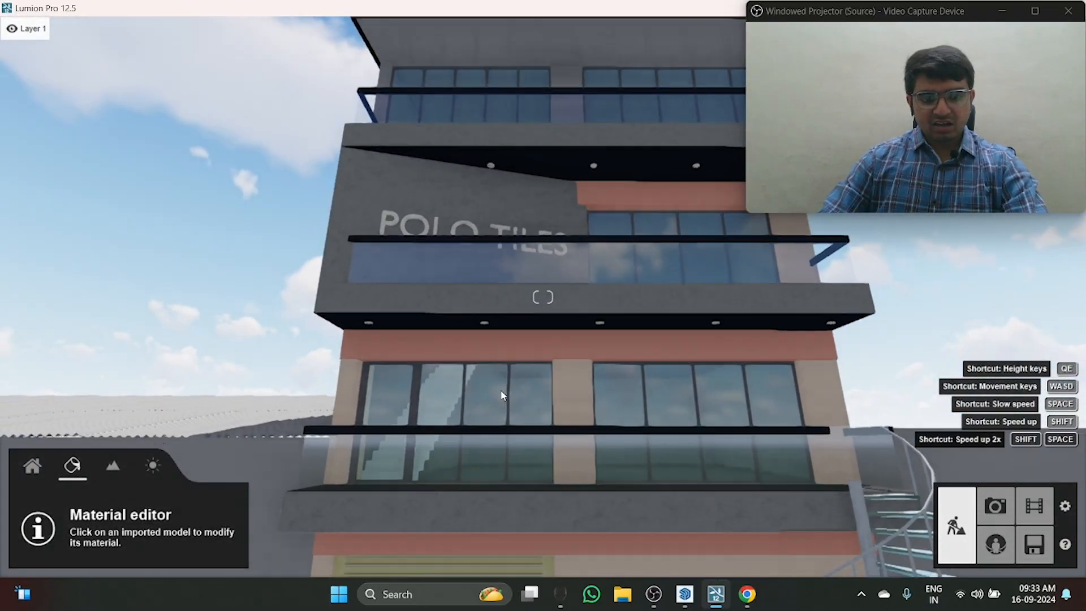
key(w)
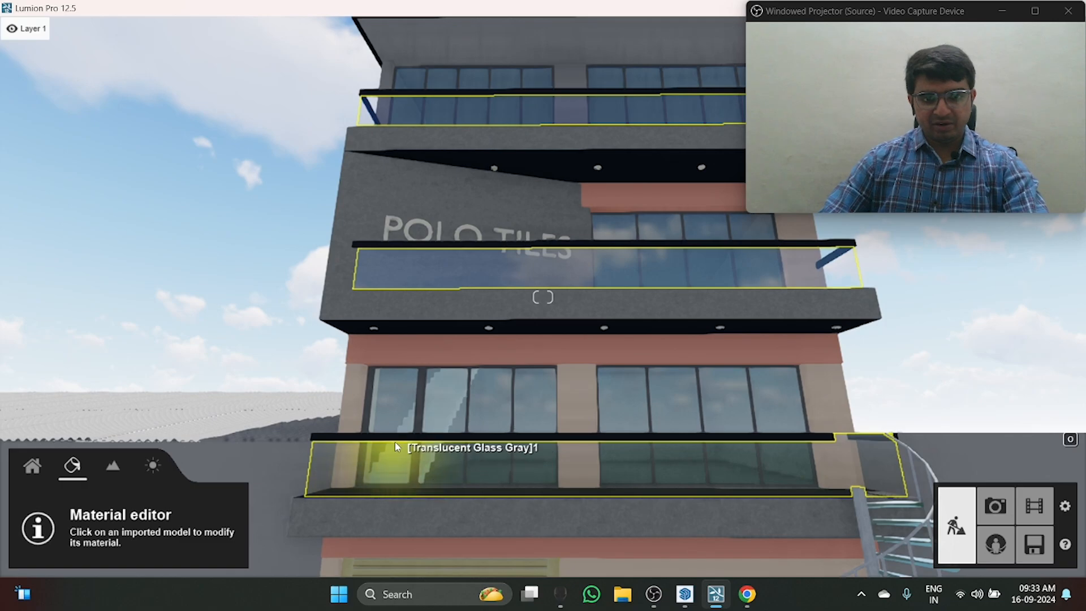
key(s)
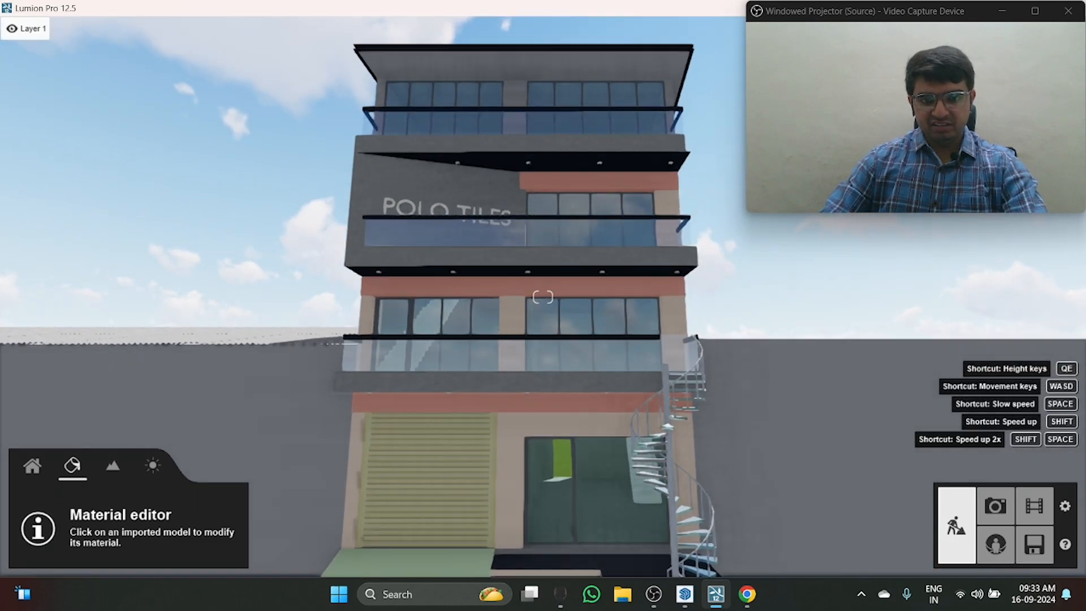
right_drag(678, 295, 640, 409)
right_drag(555, 283, 485, 155)
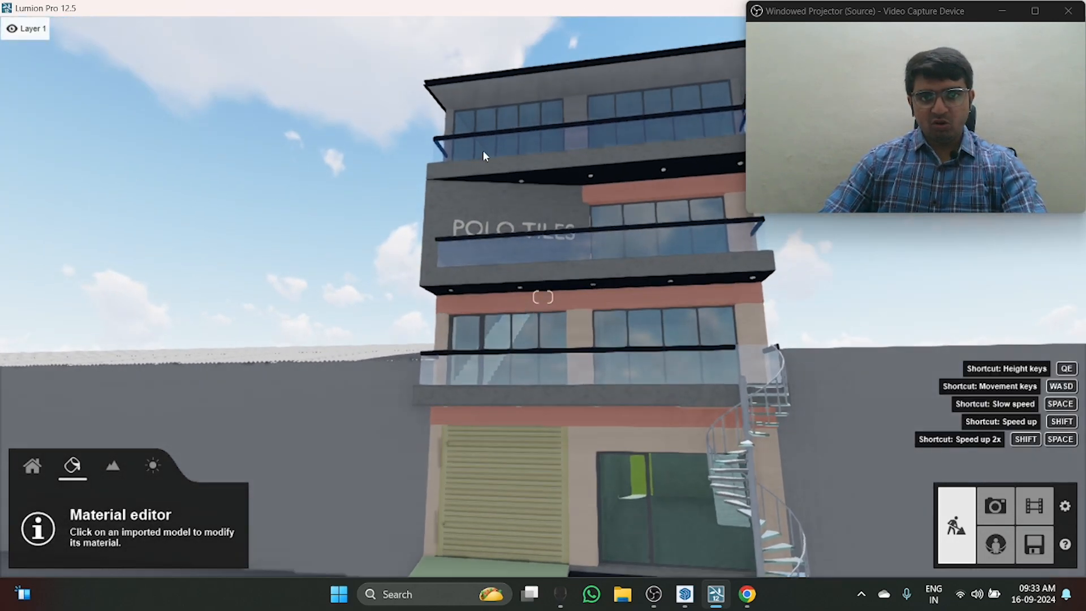
key(d)
right_drag(690, 363, 662, 359)
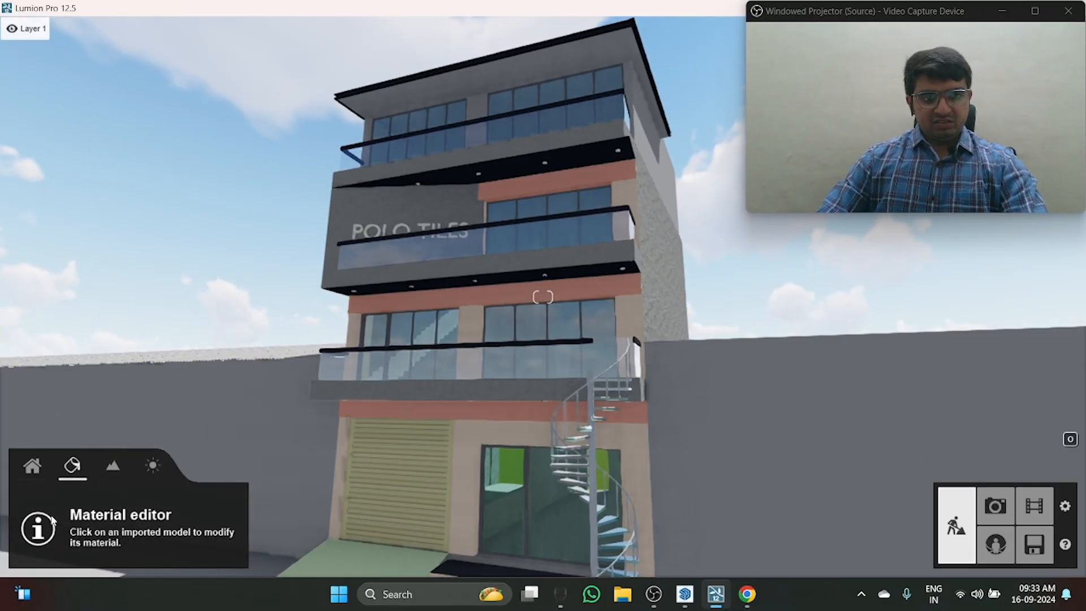
right_drag(358, 130, 372, 194)
right_drag(524, 433, 515, 348)
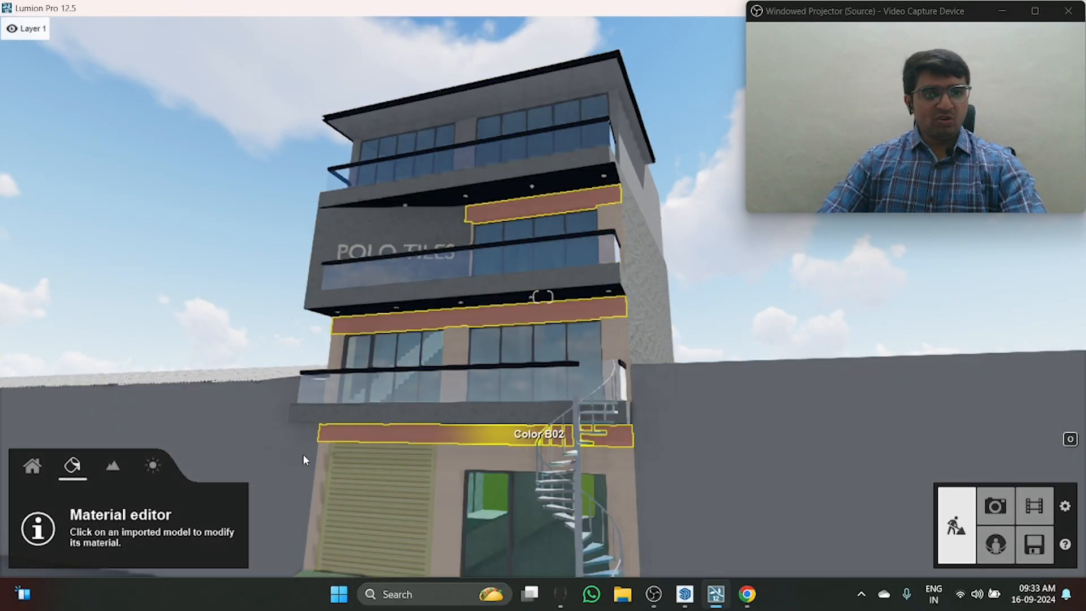
Step: Switch to the content library and view the whole building with its surrounding ground from the front at different heights
click(38, 476)
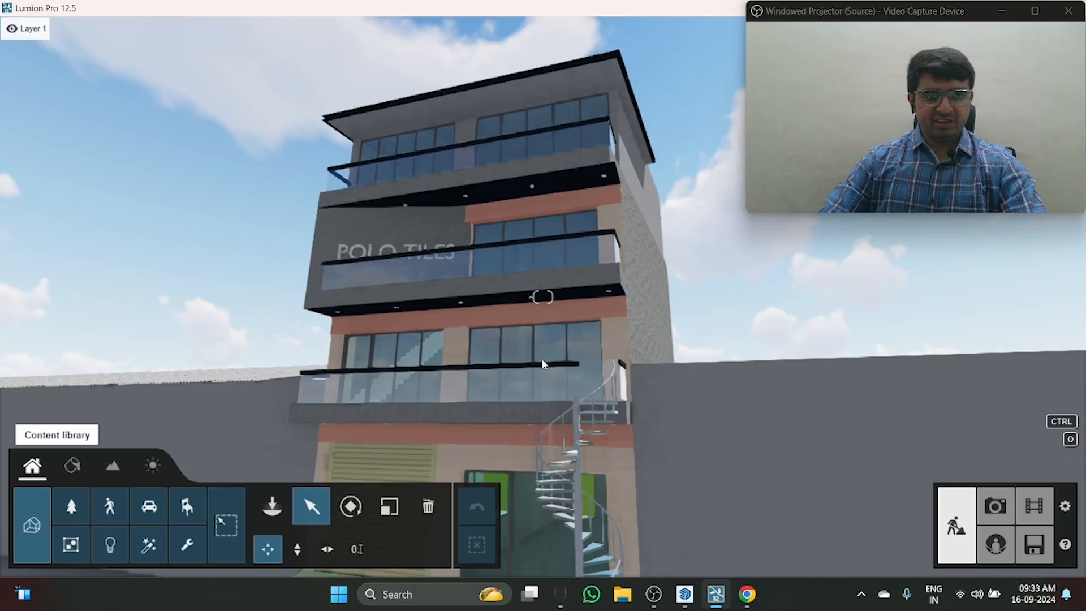
right_drag(557, 226, 574, 333)
key(s)
key(a)
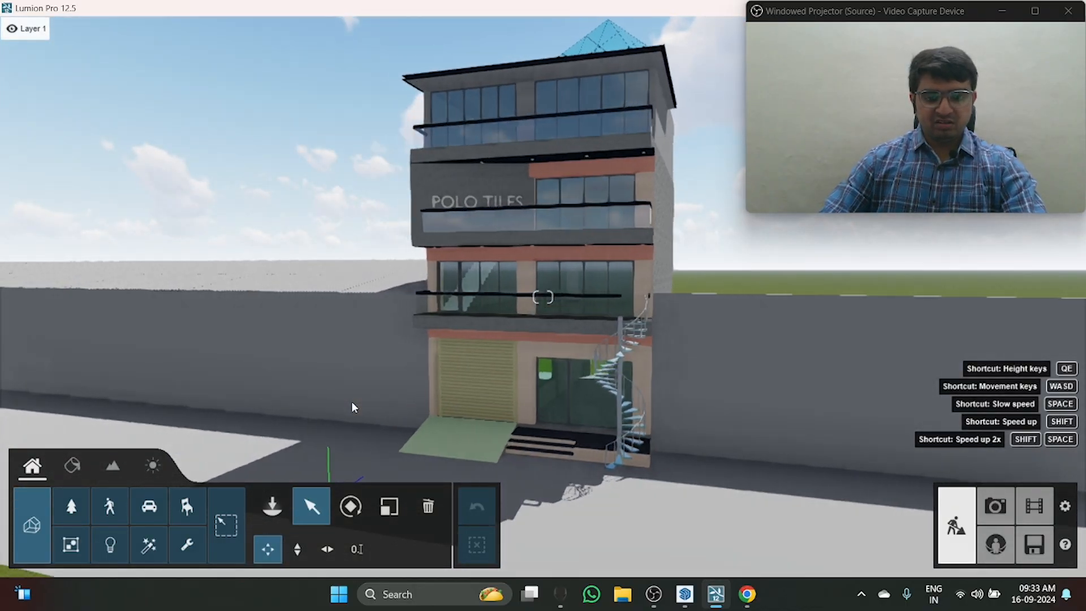
key(e)
right_drag(351, 402, 383, 391)
key(e)
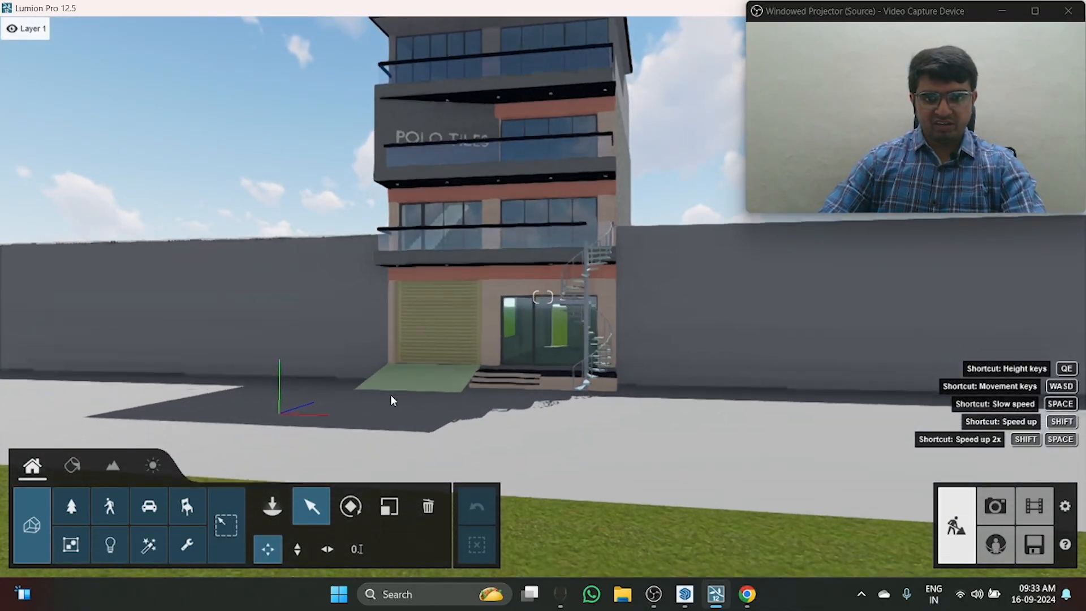
key(w)
right_drag(422, 348, 430, 298)
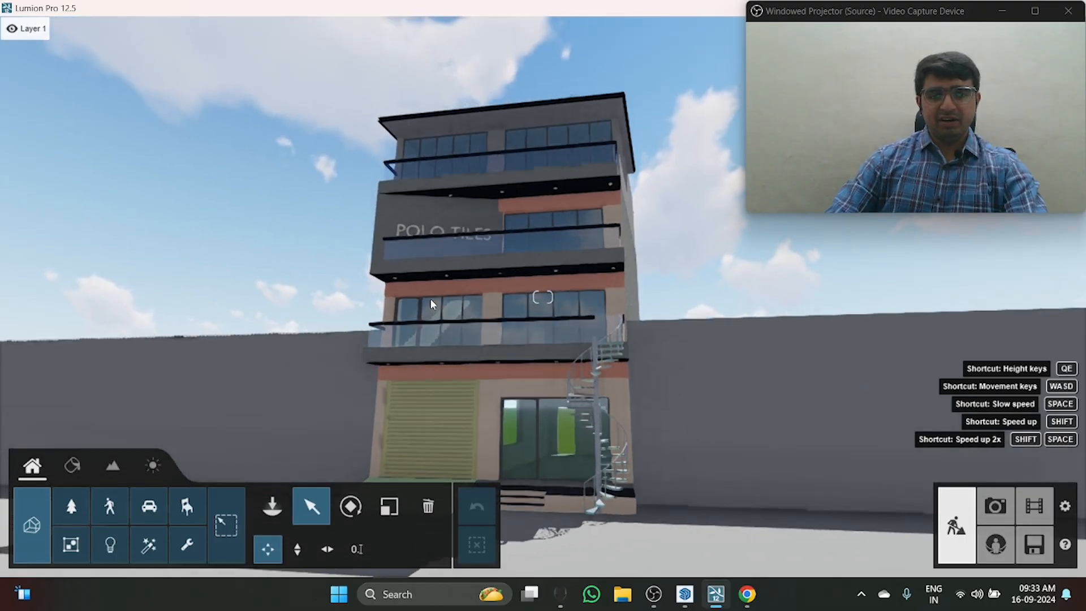
right_drag(490, 240, 503, 281)
key(q)
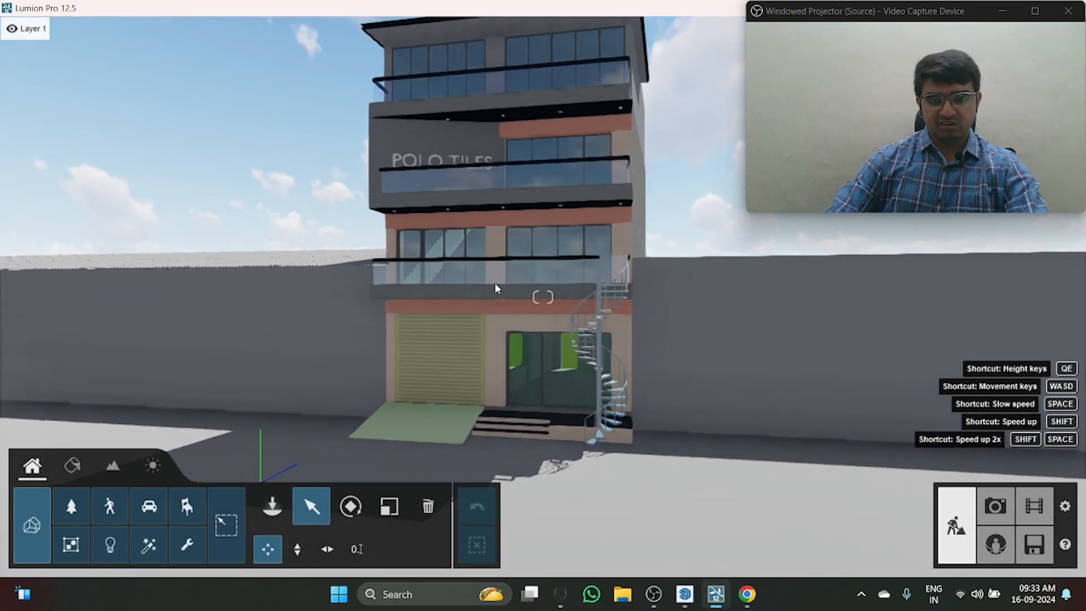
key(q)
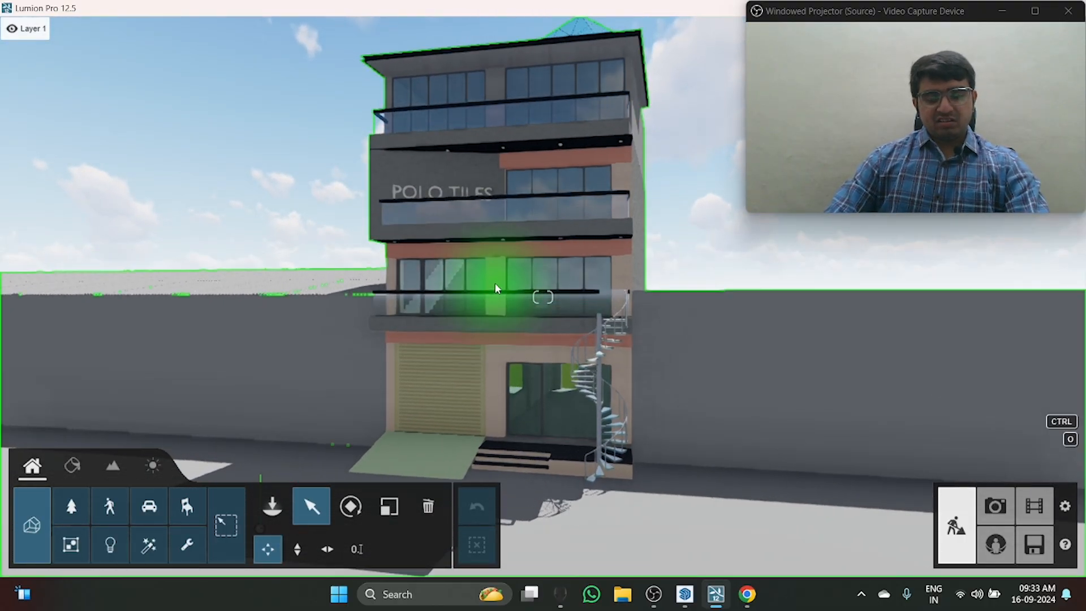
key(a)
key(q)
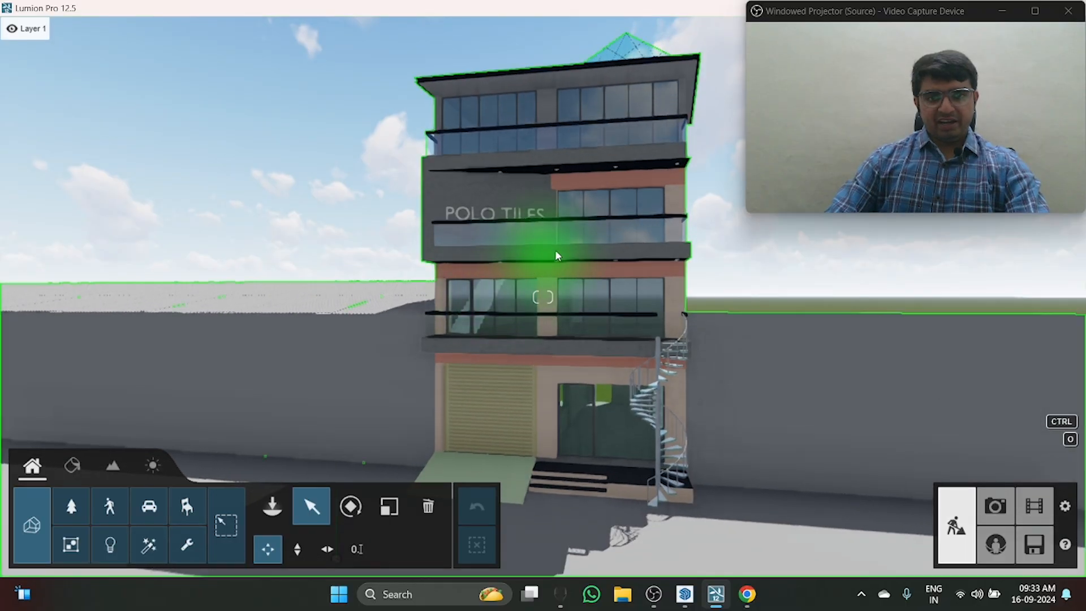
Step: View the building's facade, roof pyramid and side wall from varying heights and sideways positions
key(q)
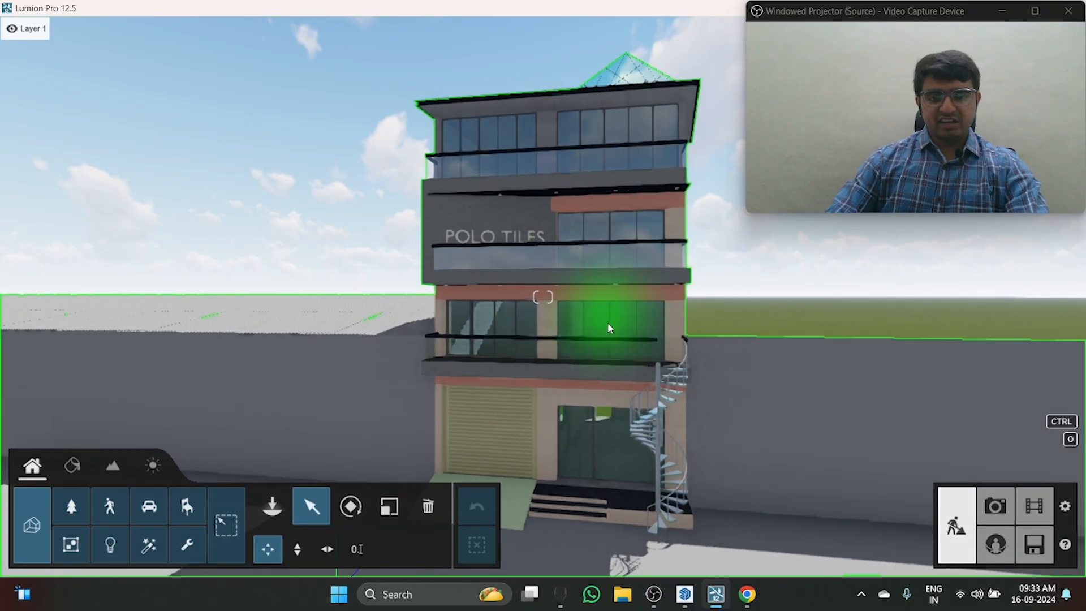
key(d)
right_drag(609, 325, 288, 303)
key(e)
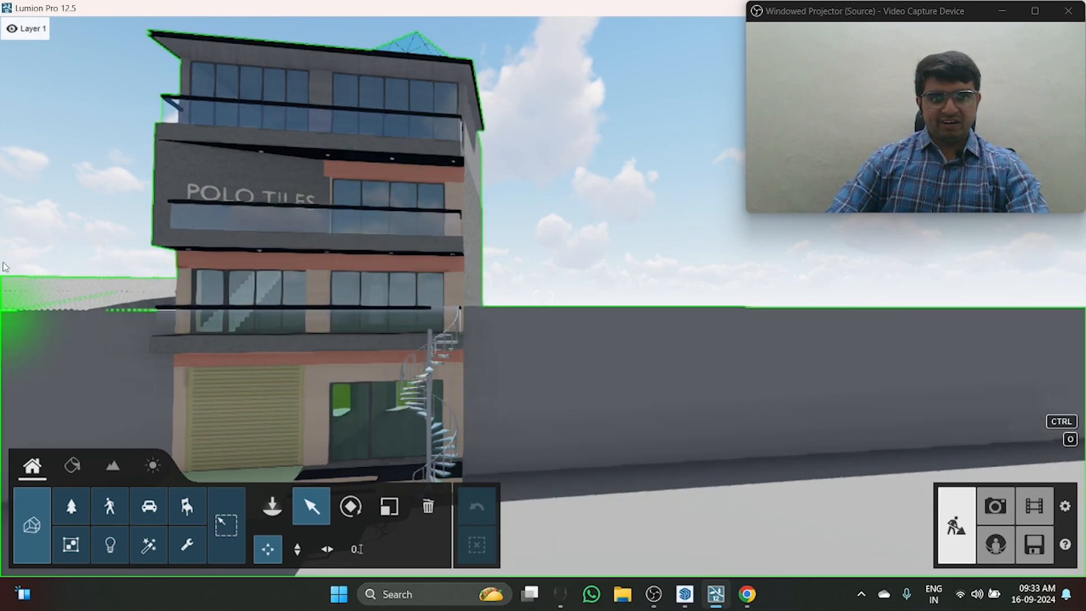
key(a)
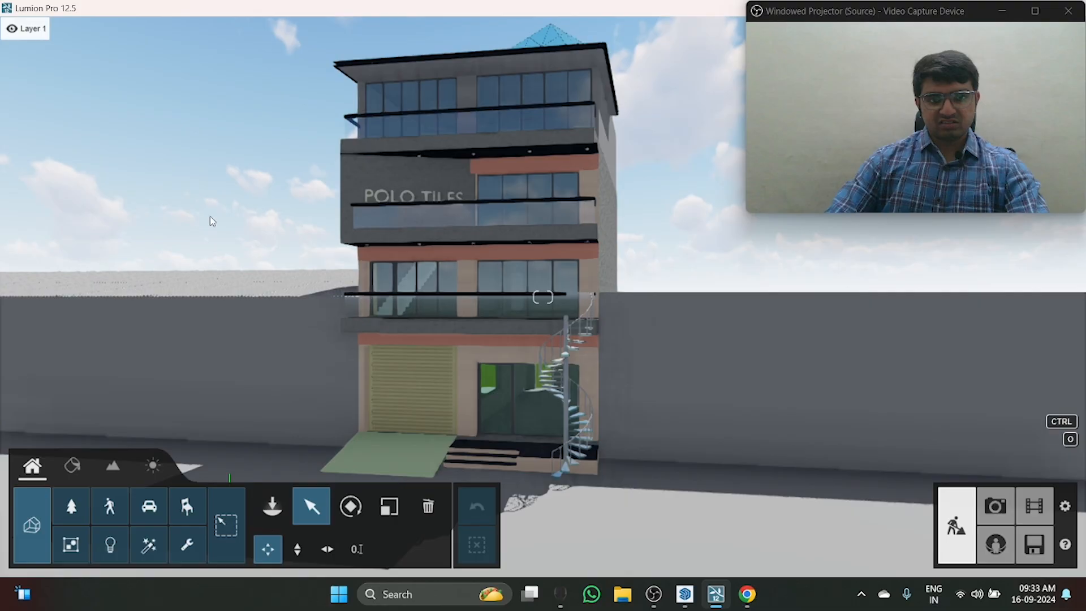
key(q)
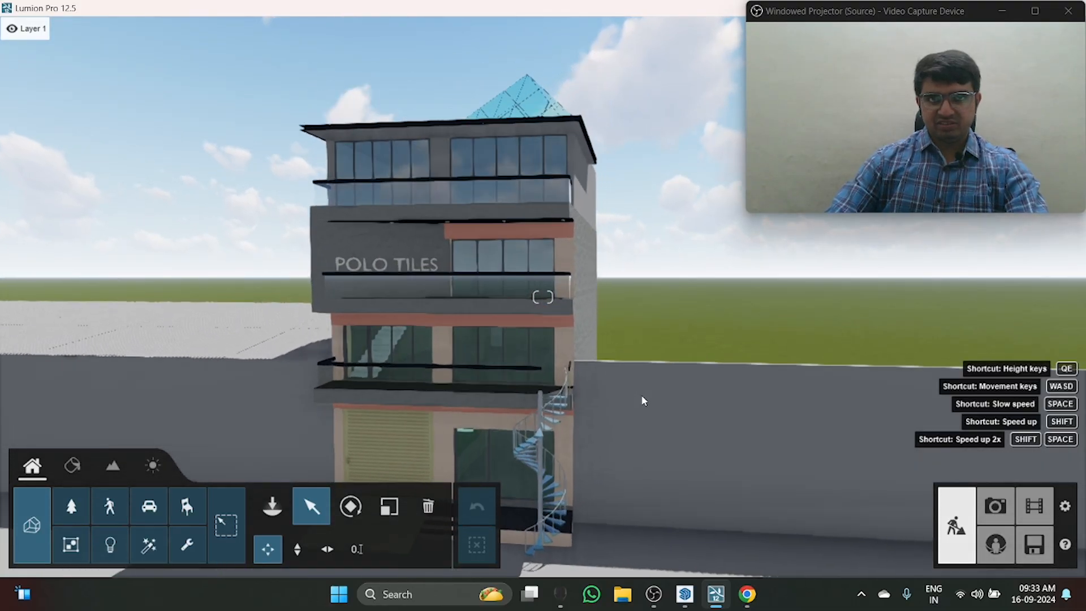
key(d)
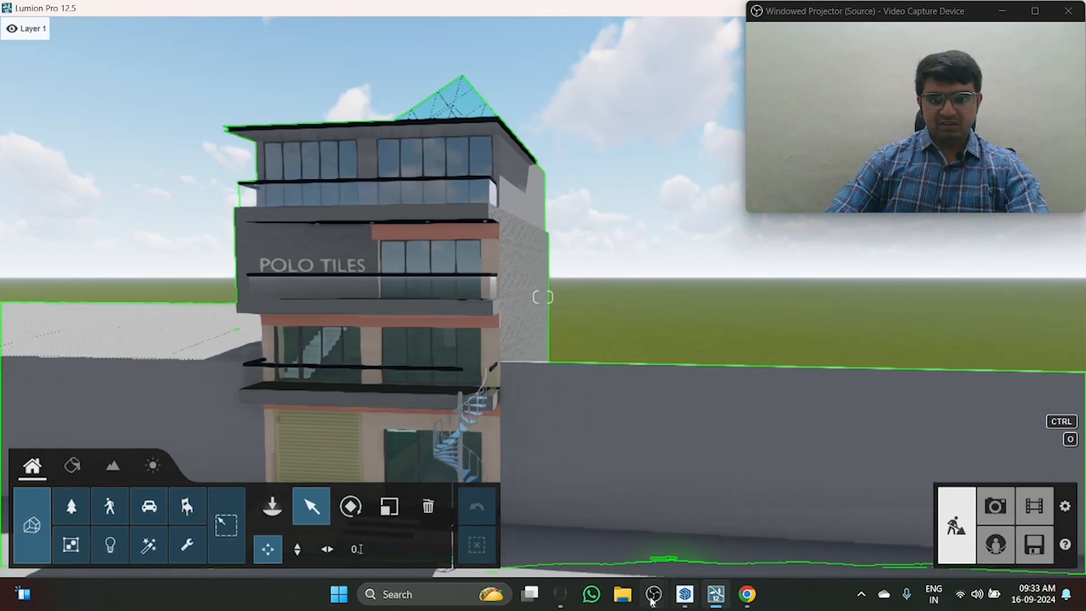
mouse_move(652, 600)
click(713, 539)
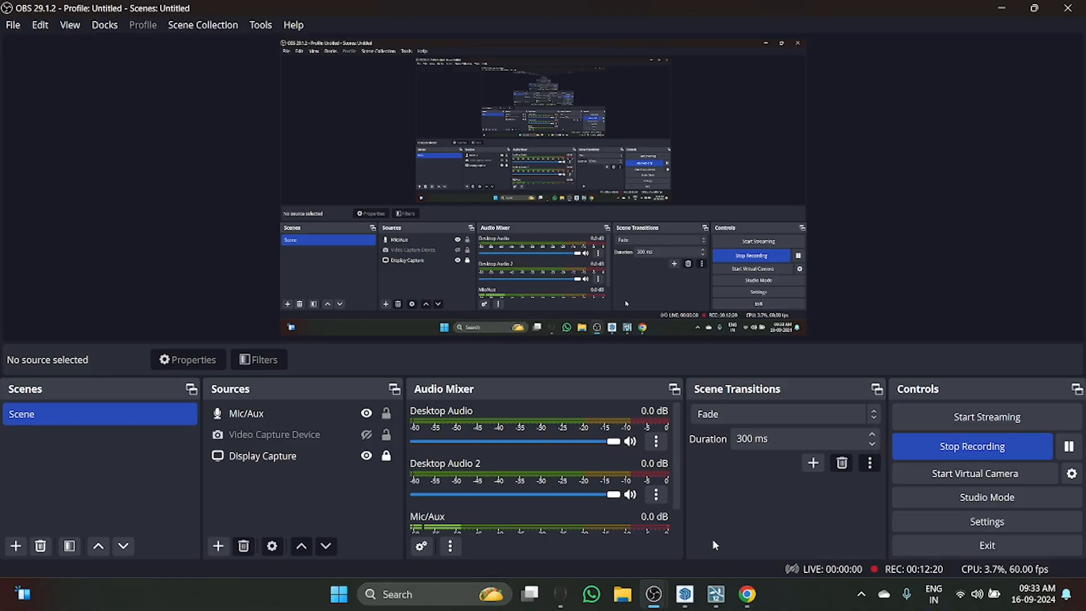
key(alt+Tab)
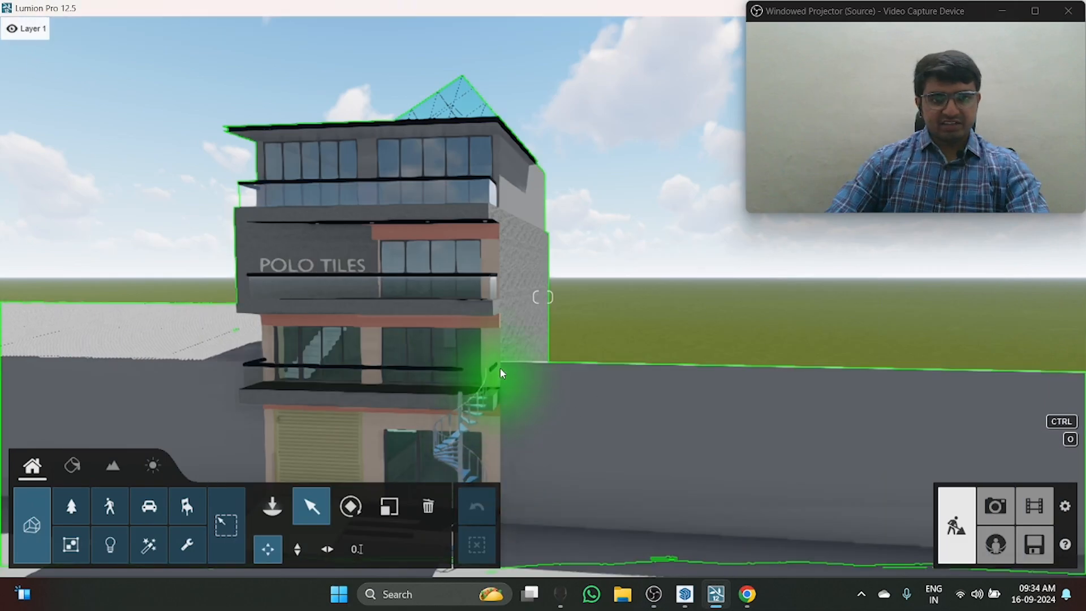
right_drag(500, 374, 516, 334)
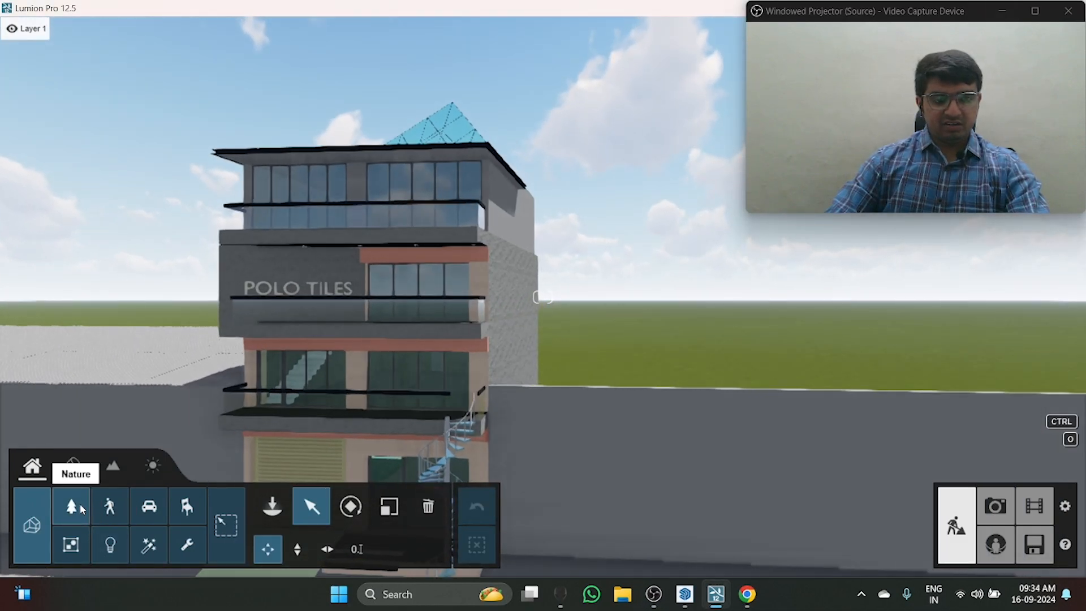
Step: Open the Nature object library and look through its categories, including conifers, plants, rocks and logs, returning to the broadleaf trees
click(80, 503)
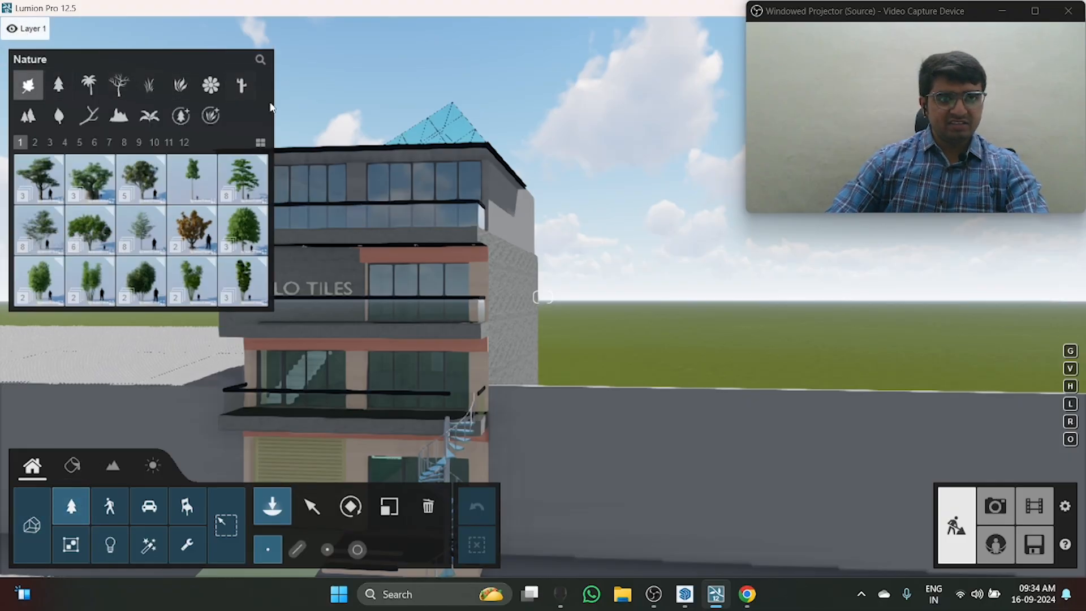
key(q)
click(70, 86)
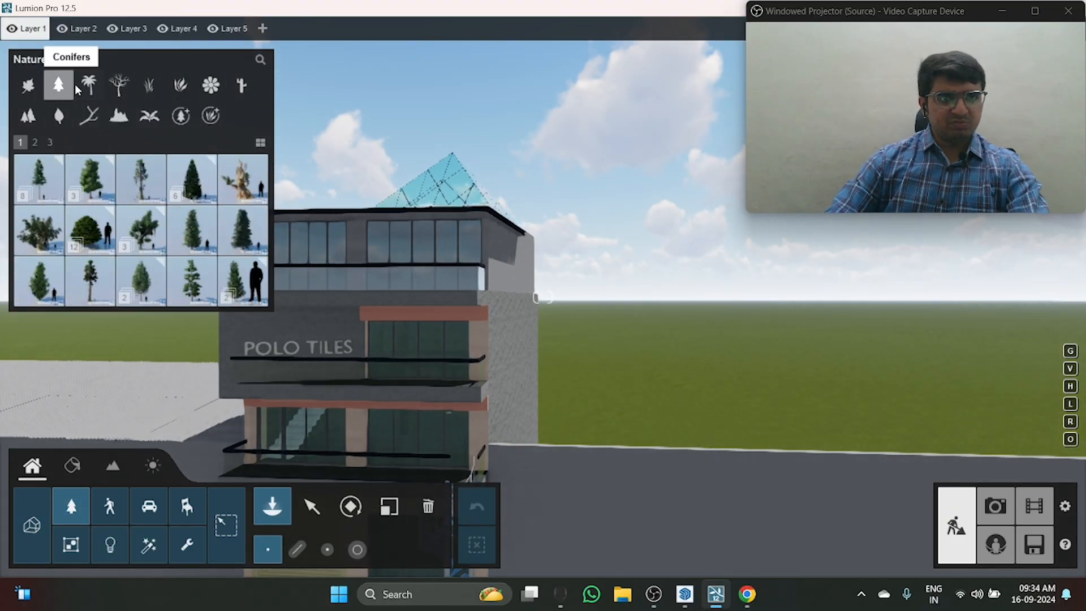
click(179, 85)
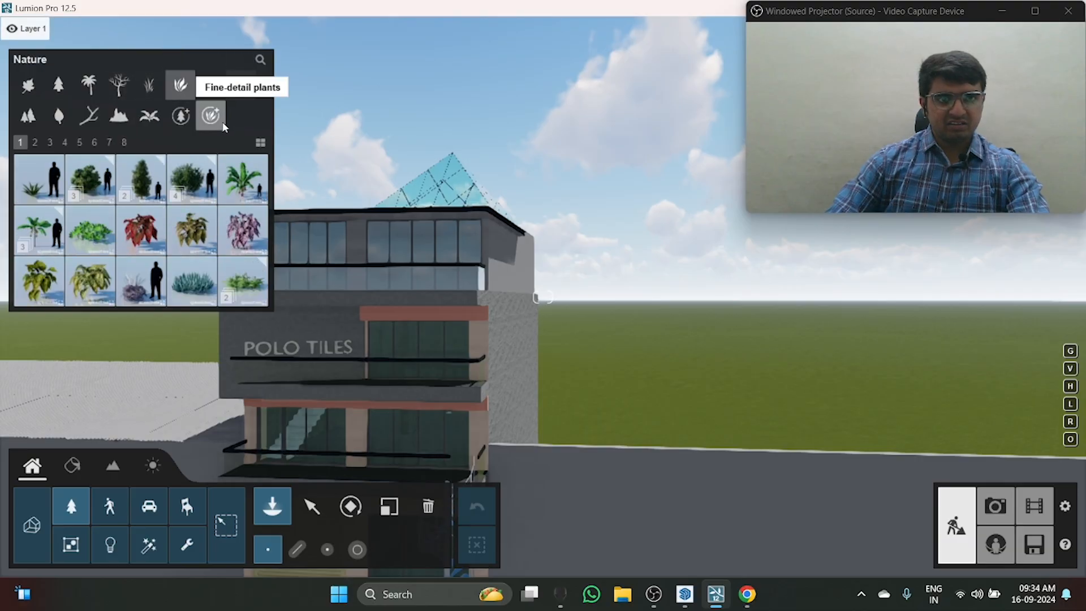
click(110, 124)
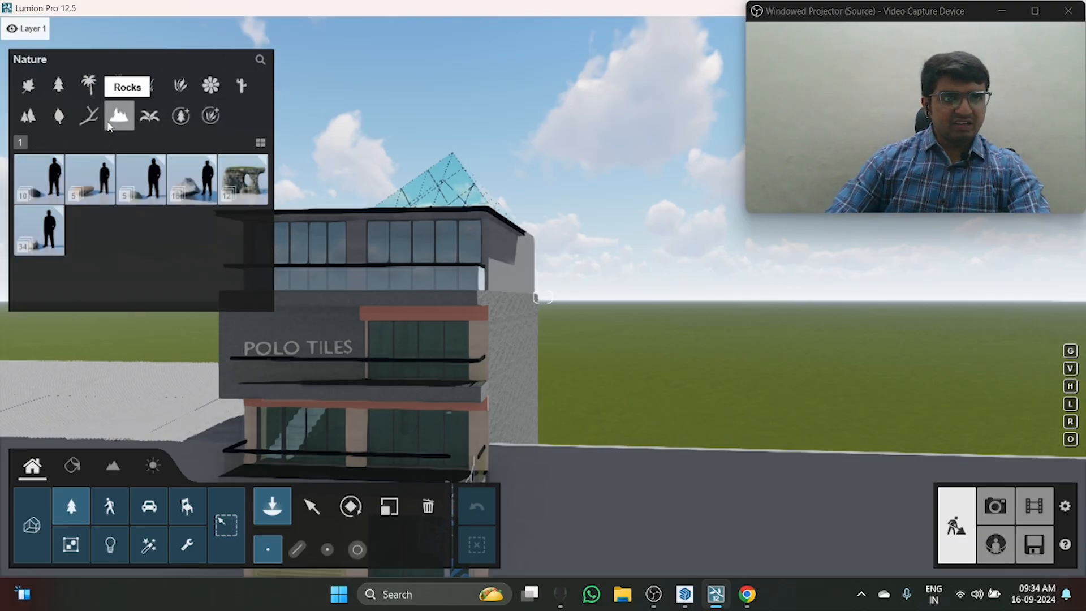
click(58, 116)
click(89, 116)
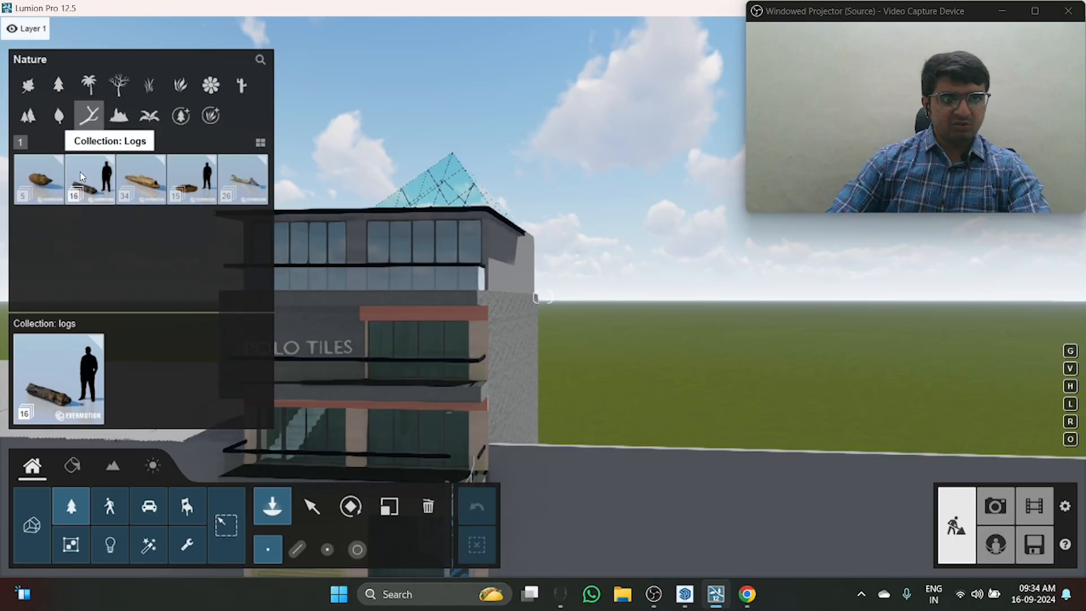
click(41, 85)
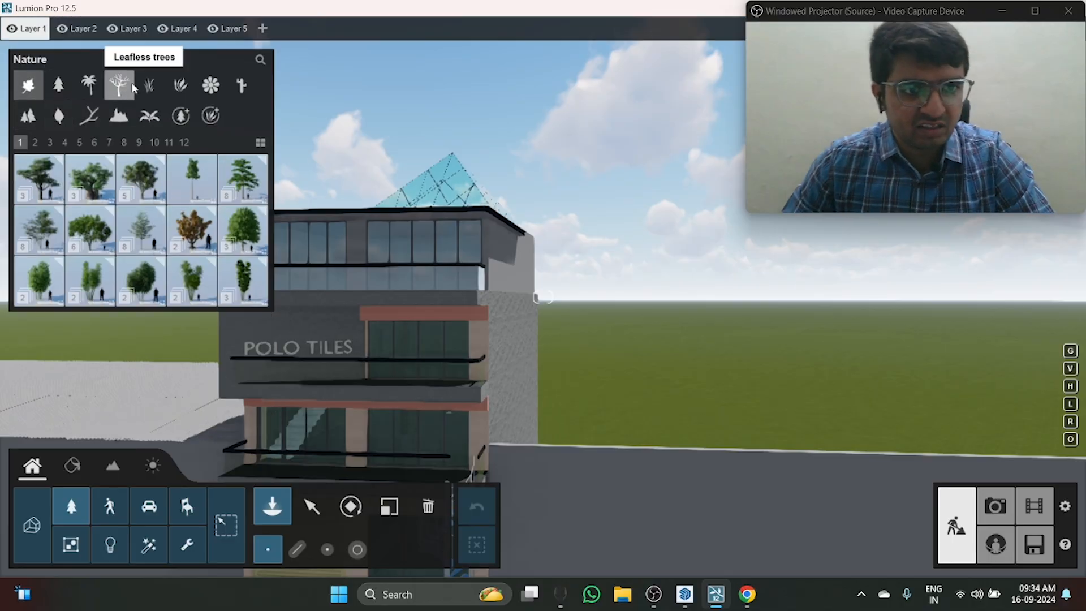
Step: Look through the broadleaf tree collections and examine the variants in the Acacia collection
mouse_move(141, 212)
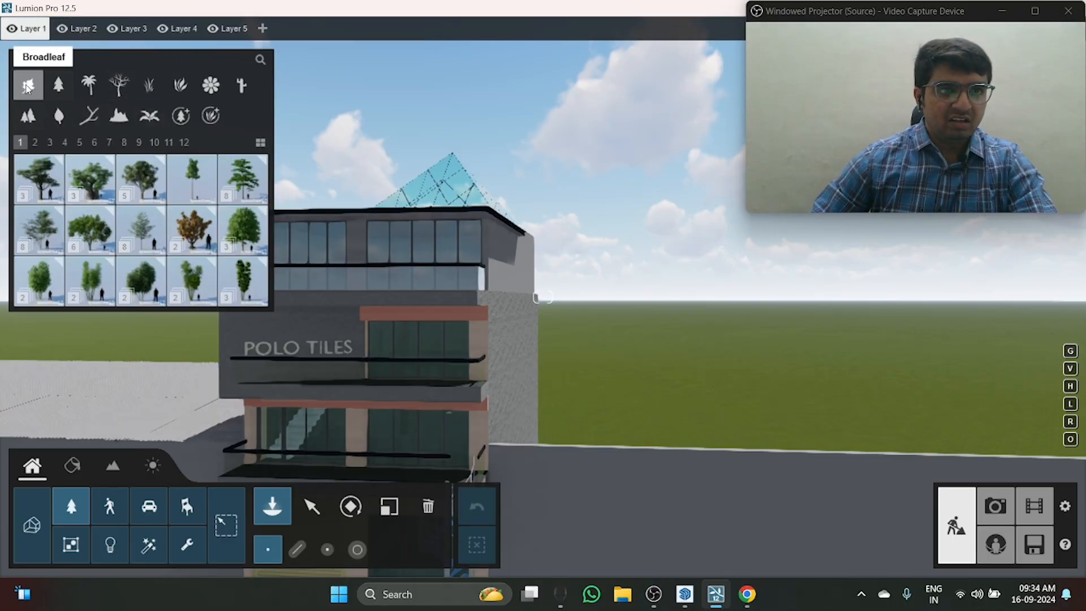
mouse_move(43, 168)
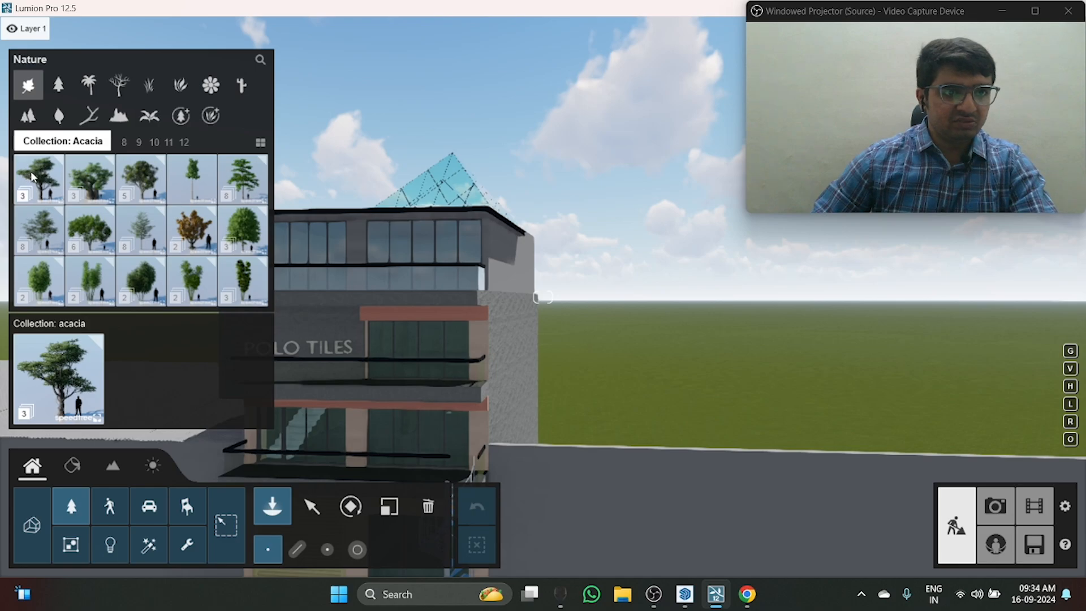
mouse_move(109, 226)
scroll(105, 221, down, 3)
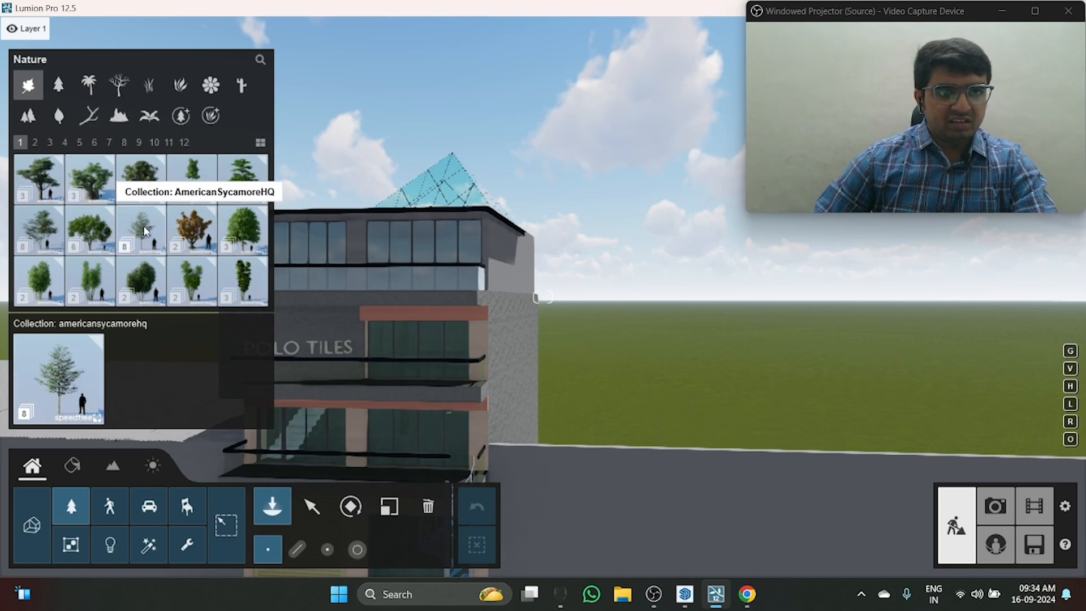
scroll(106, 247, up, 3)
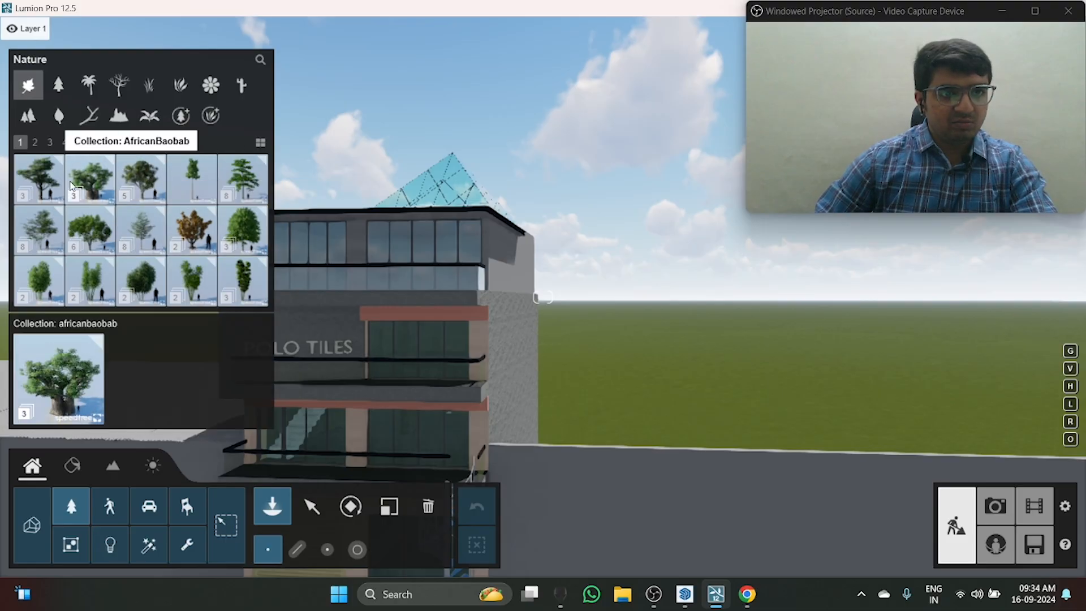
click(51, 179)
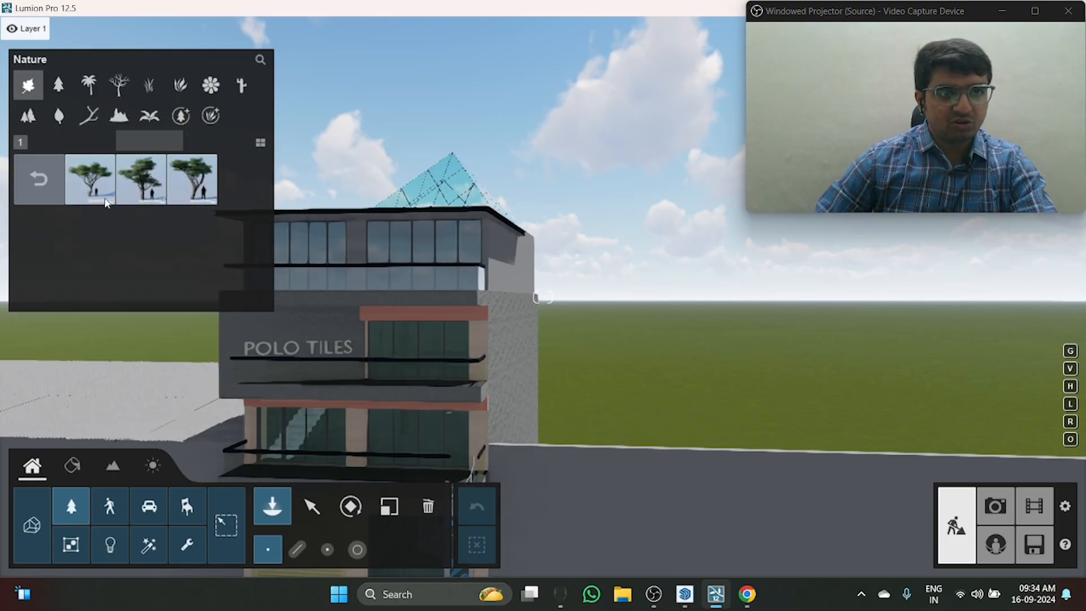
click(30, 163)
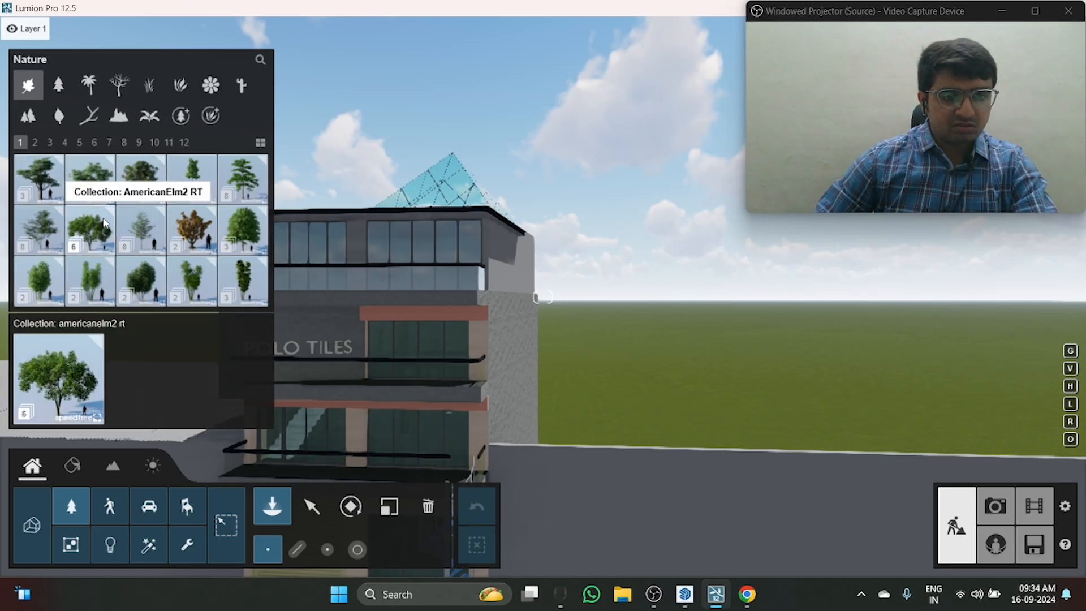
Step: Preview the AmericanElm2 S2 RT tree beside the building without placing it, and look through the leafless trees category
click(104, 223)
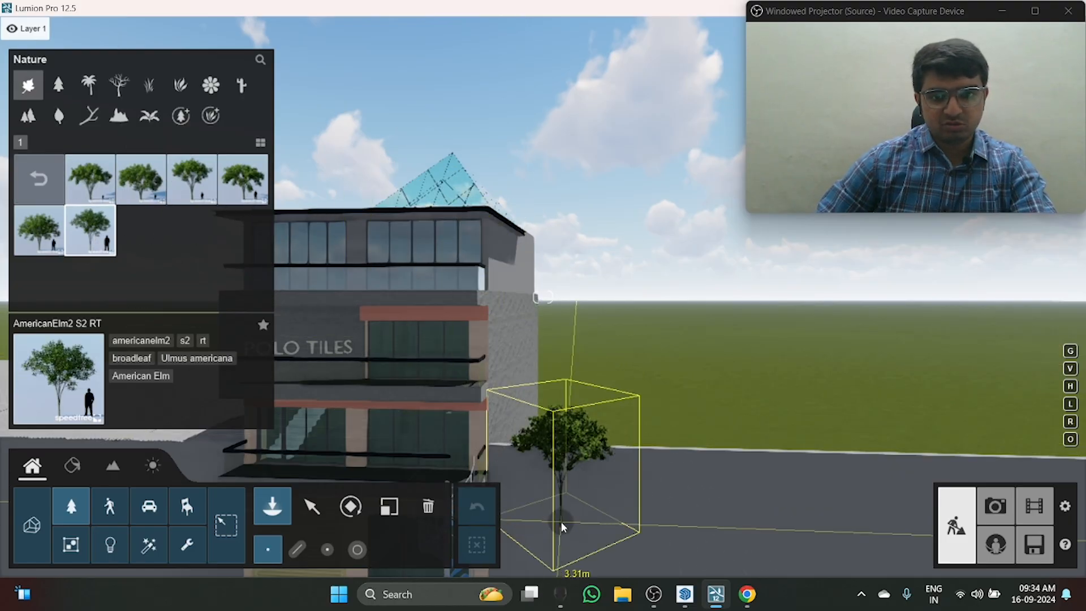
click(51, 185)
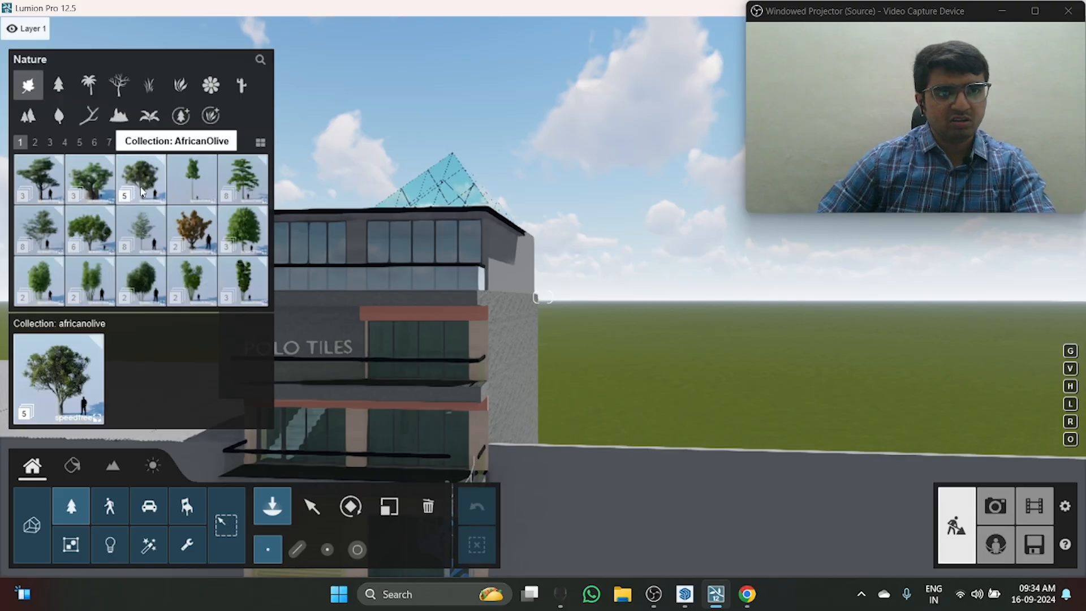
click(35, 142)
click(119, 85)
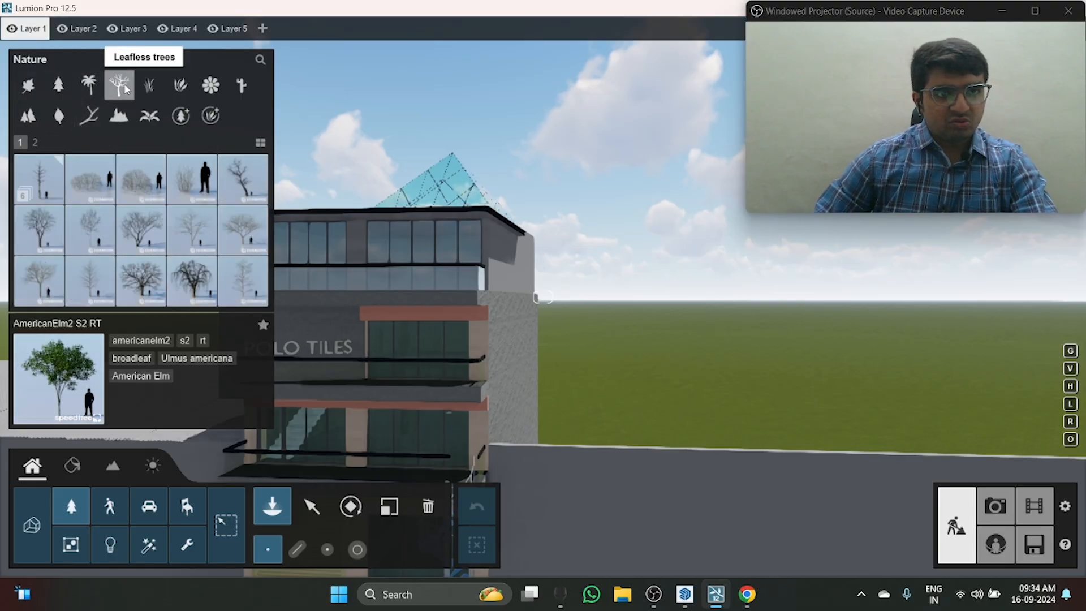
click(148, 85)
Step: Look through the pages of conifers and examine the variants in the JapanesePineV2 collection, including JapanesePineV2-XL2 RT
click(67, 87)
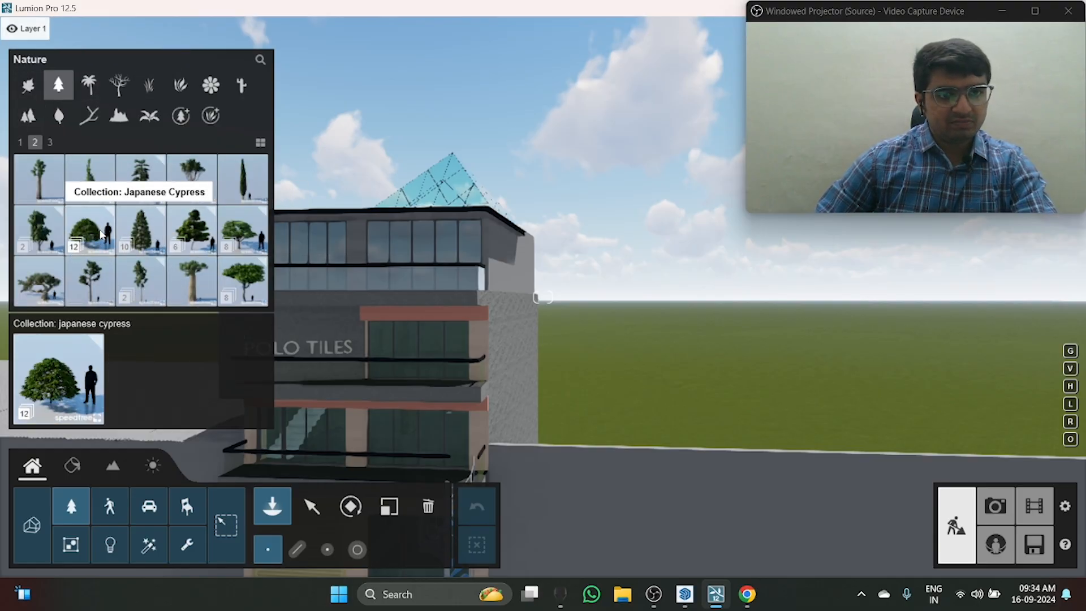
scroll(221, 232, down, 1)
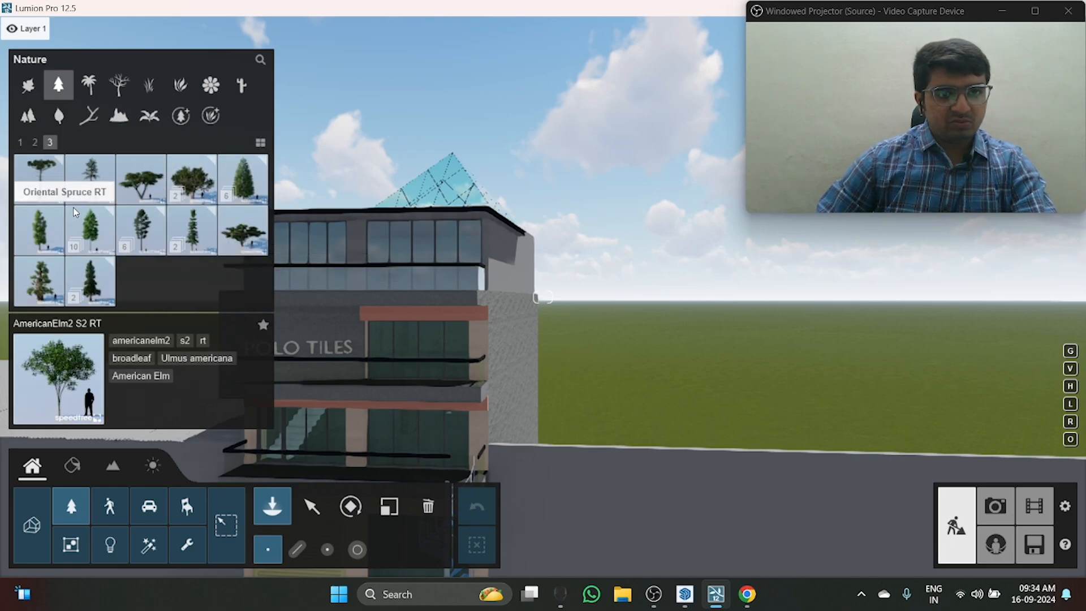
scroll(107, 247, up, 1)
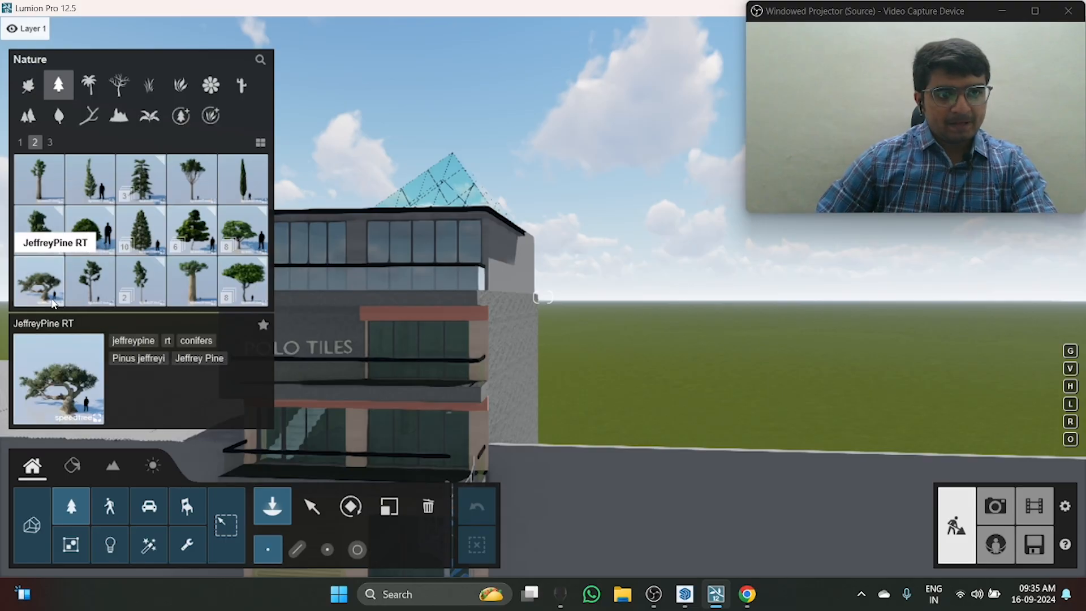
scroll(160, 285, up, 1)
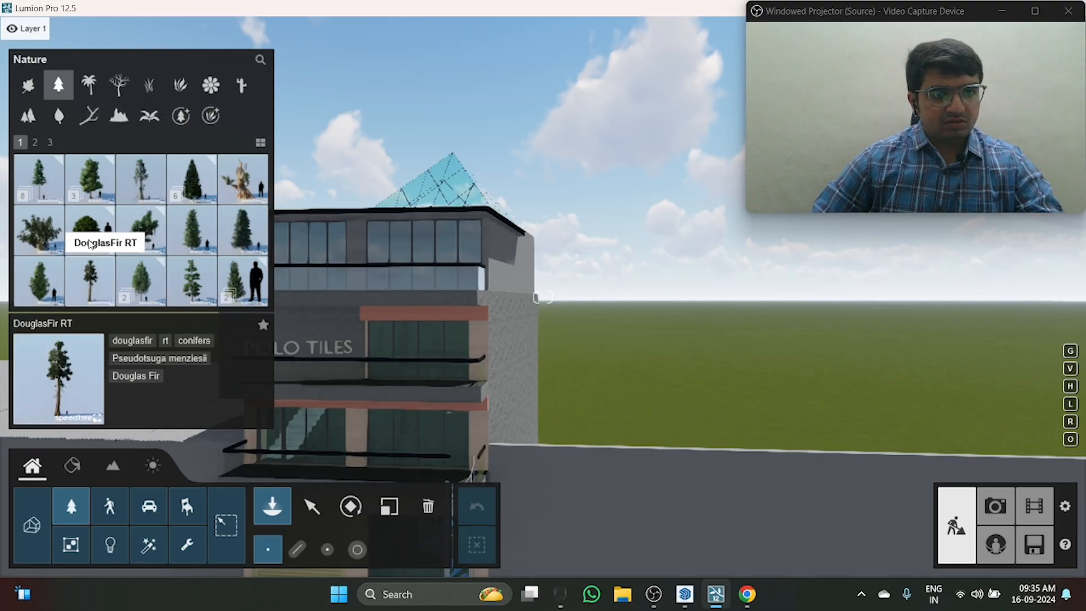
scroll(113, 243, down, 1)
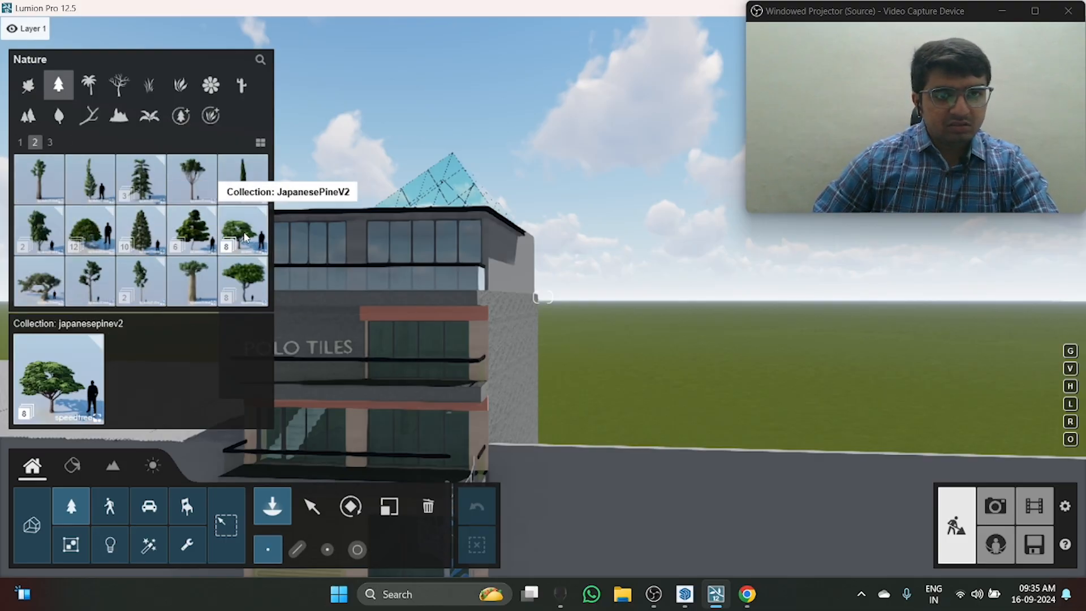
click(266, 247)
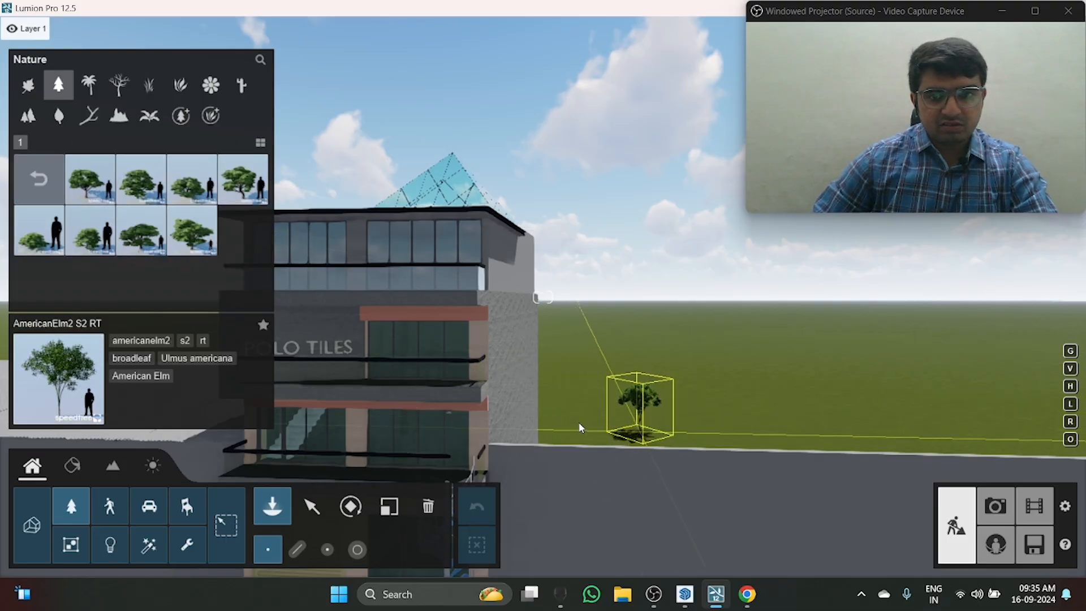
click(29, 179)
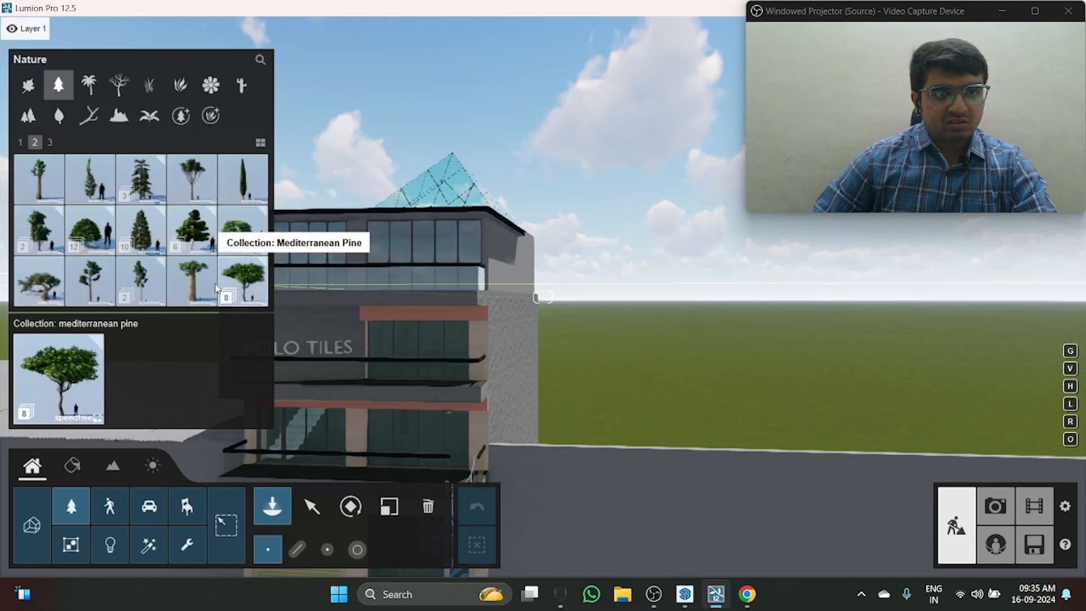
scroll(135, 244, up, 1)
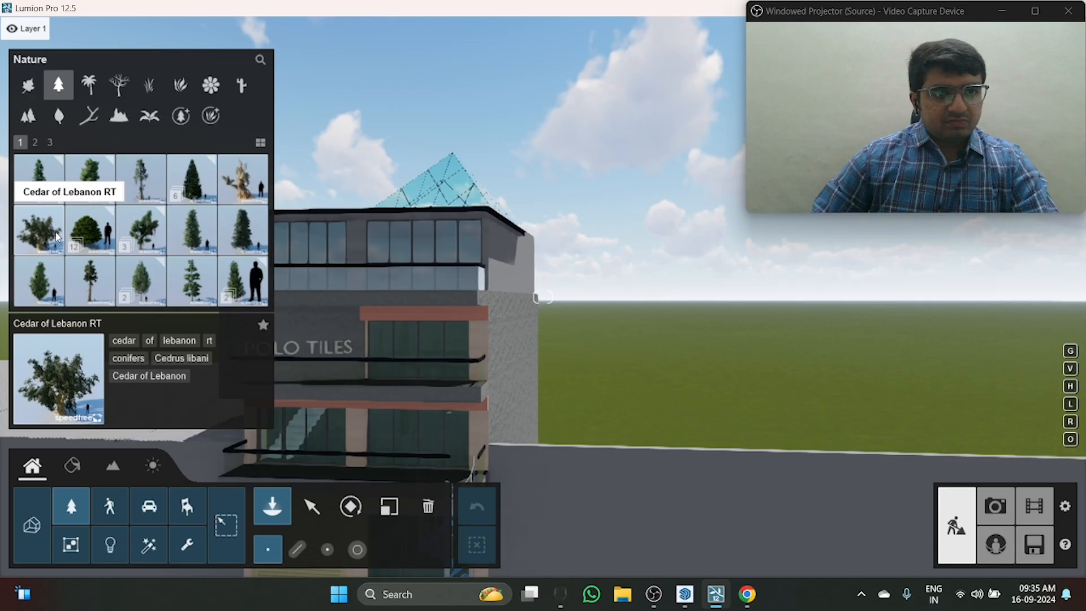
Step: Place an AmericanElm2 L2 RT broadleaf tree on the grass beside the building
click(85, 90)
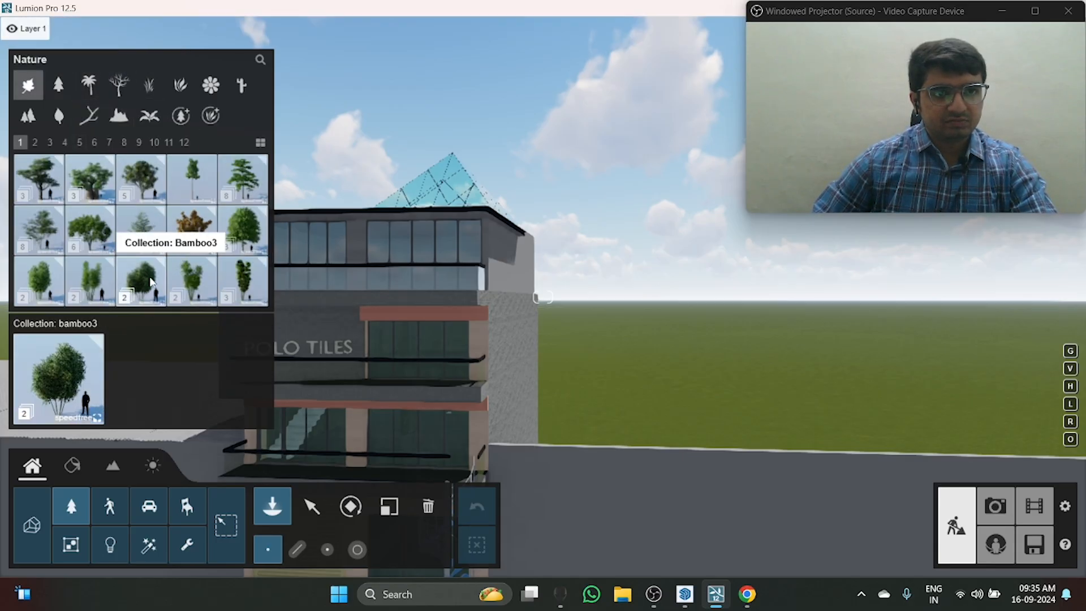
click(96, 248)
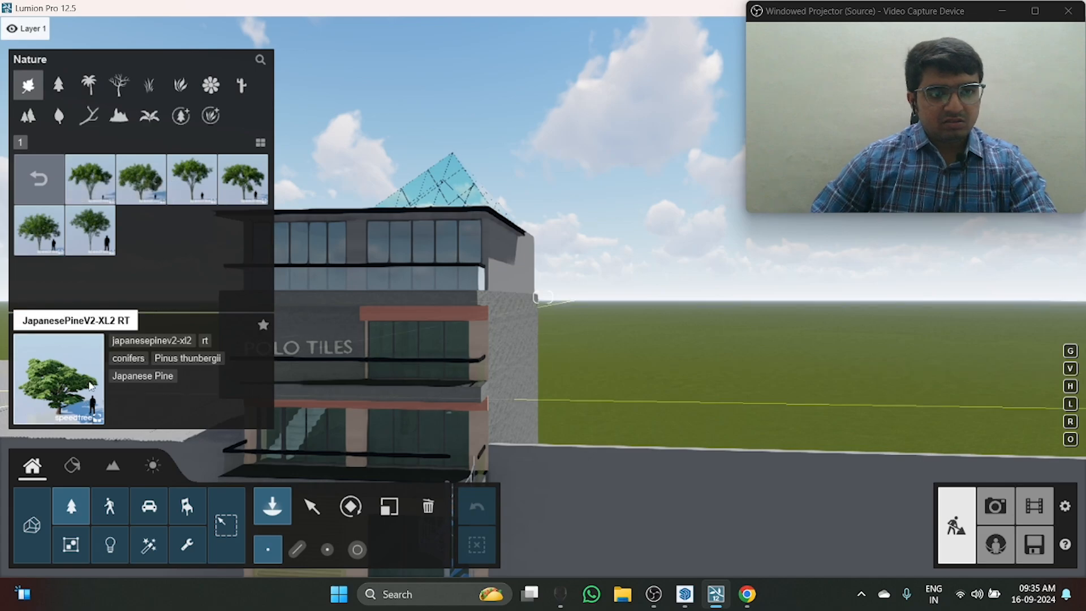
click(140, 190)
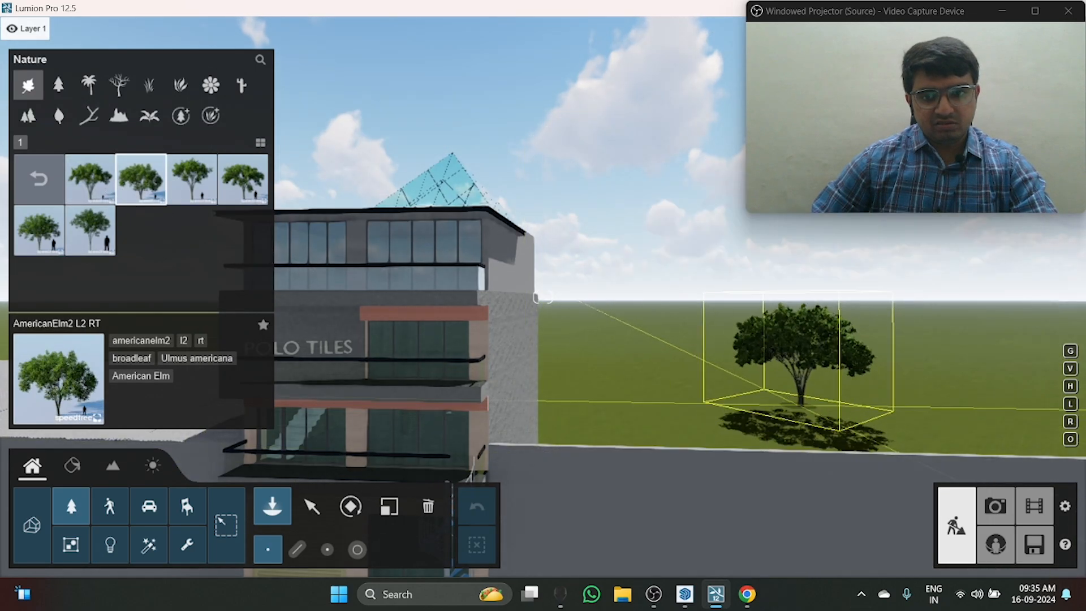
right_drag(838, 436, 306, 349)
key(d)
key(s)
key(d)
mouse_move(563, 349)
right_down()
mouse_move(526, 346)
mouse_move(566, 342)
right_up()
key(s)
key(d)
click(492, 337)
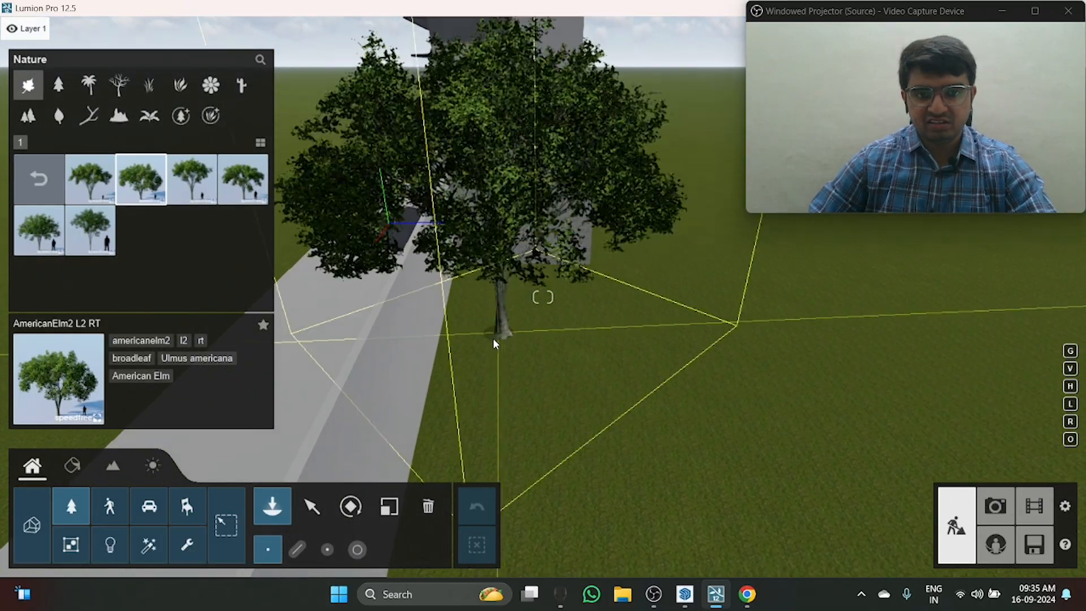
Step: Place an AmericanElm2 L2 RT tree on the grass behind the long boundary wall, next to the building
right_drag(492, 337, 556, 388)
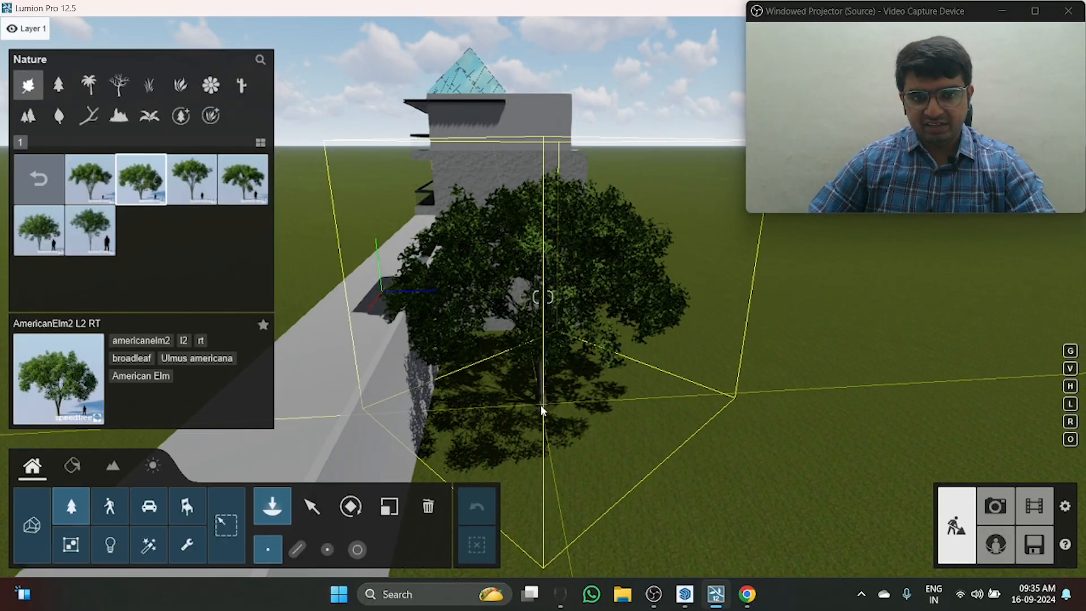
click(542, 408)
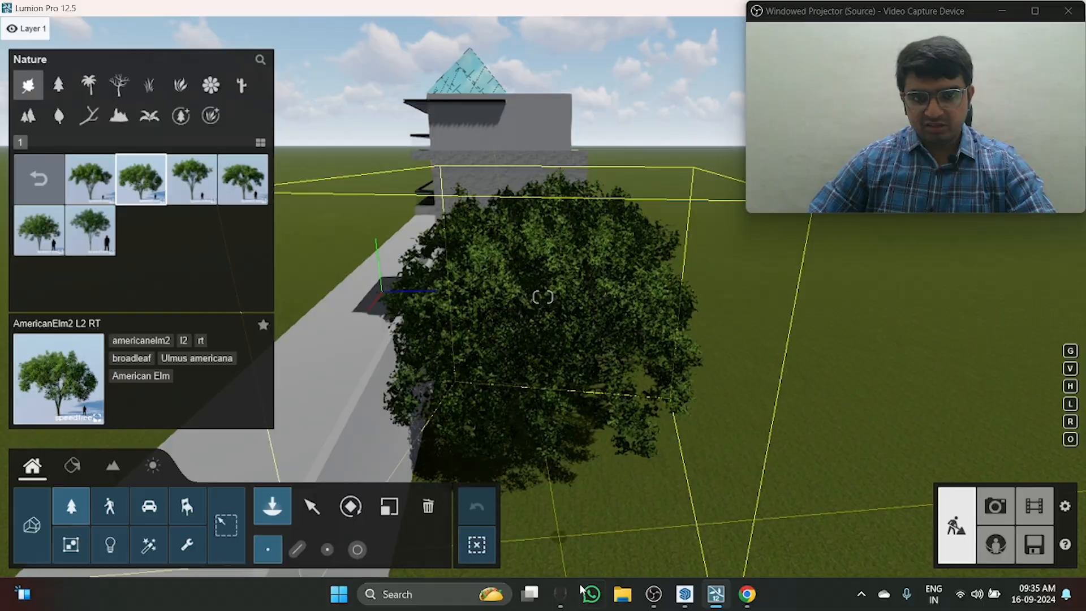
key(w)
right_drag(497, 372, 472, 282)
key(a)
key(a)
key(w)
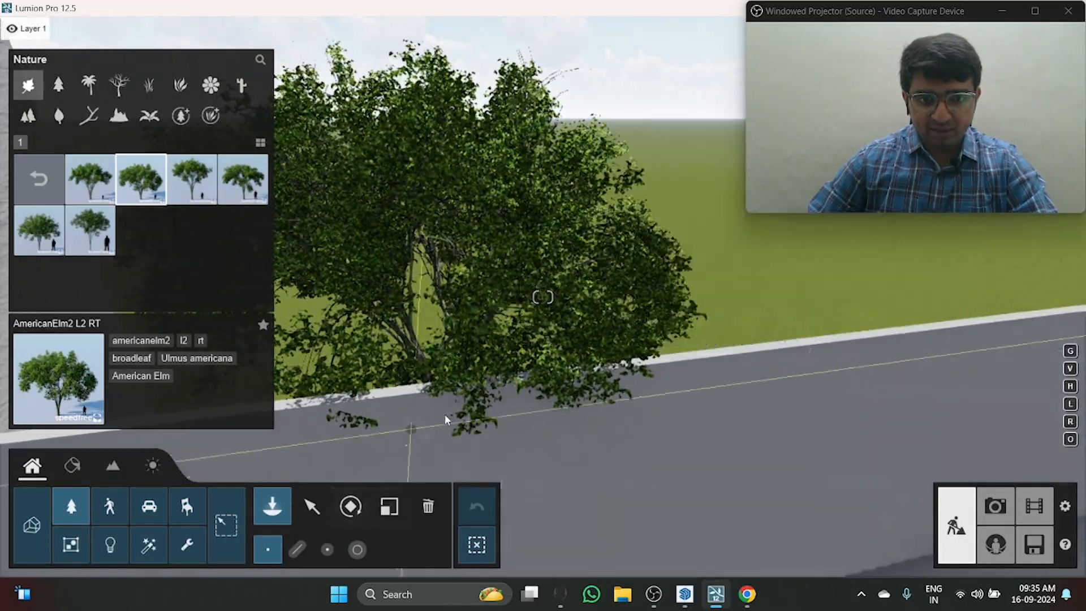
Step: Move the placed elm tree slightly across the grass, farther from the boundary wall
right_drag(465, 418, 465, 456)
click(313, 506)
click(450, 353)
key(s)
right_drag(453, 352, 425, 291)
key(e)
key(d)
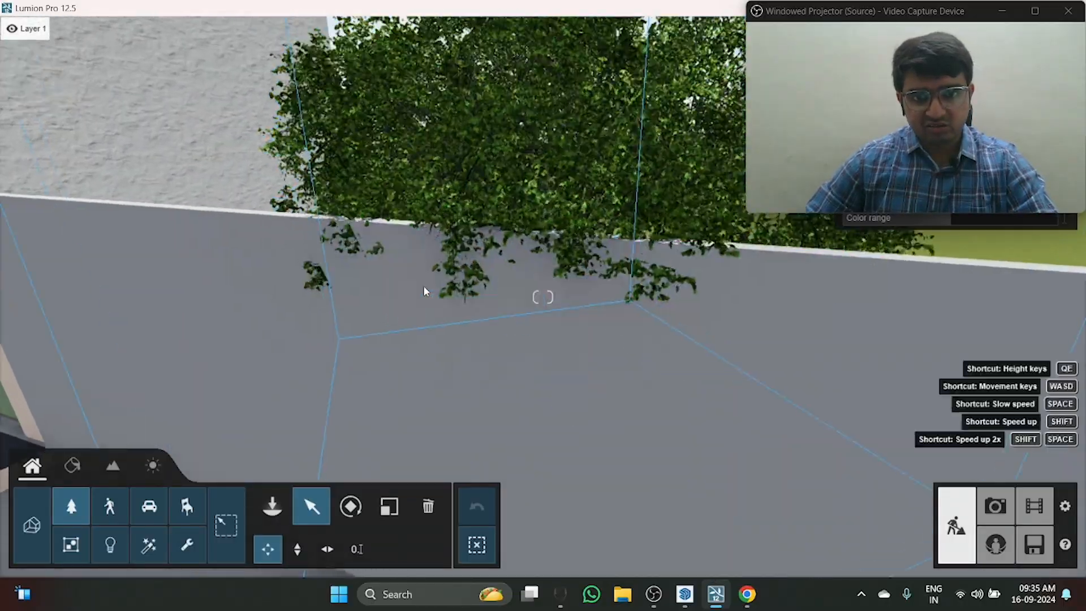
right_drag(459, 362, 367, 343)
key(d)
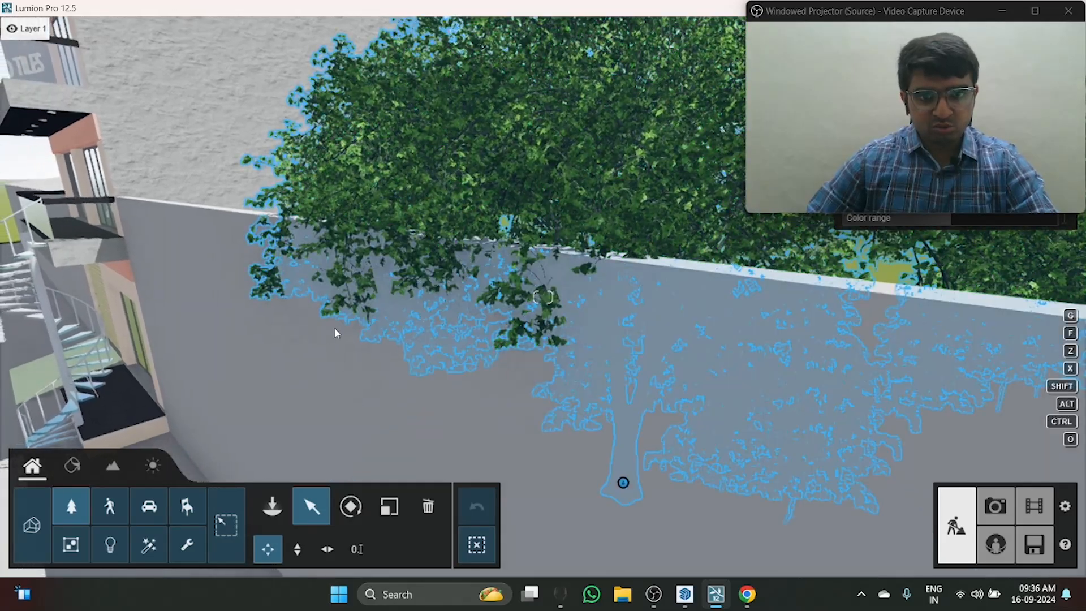
key(d)
right_drag(557, 367, 502, 359)
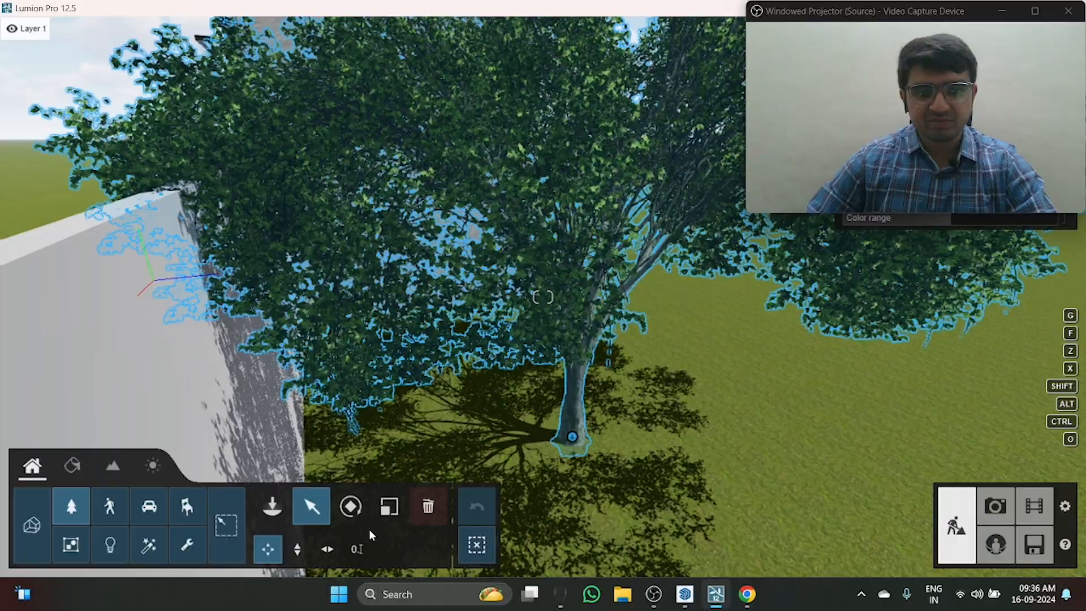
click(577, 444)
drag(572, 436, 600, 417)
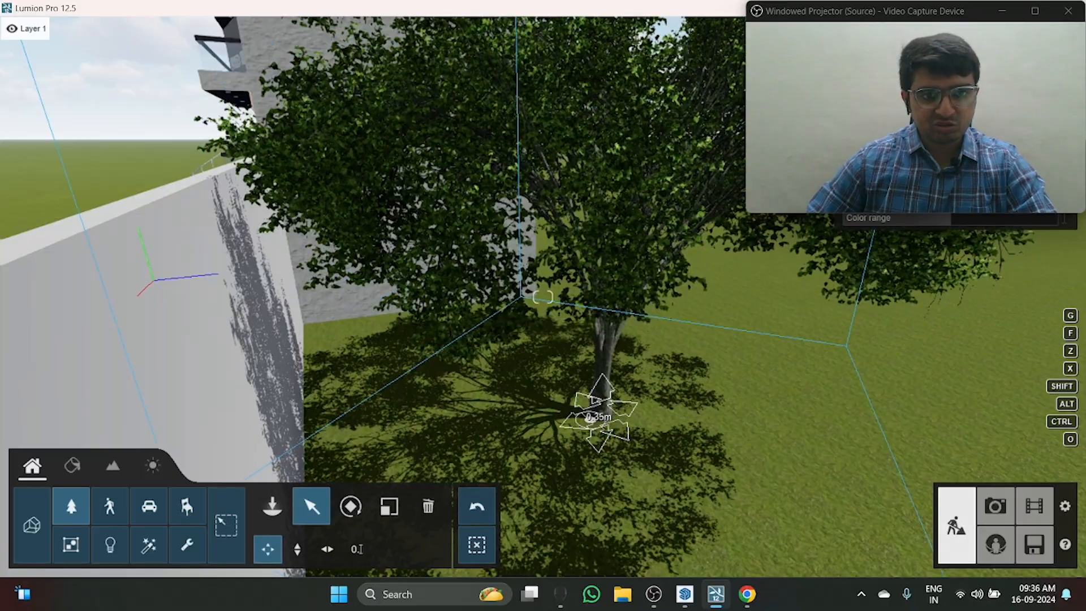
Step: Examine the elm tree's position relative to the building and the boundary wall from the front and from above
key(a)
right_drag(511, 393, 599, 350)
right_drag(509, 368, 557, 389)
key(q)
key(q)
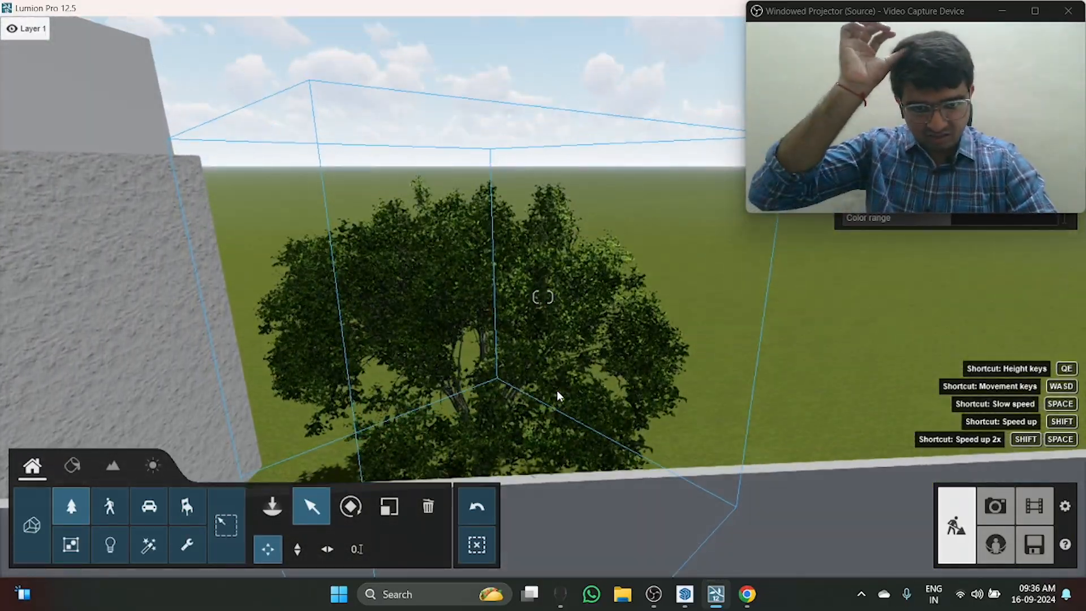
right_drag(362, 187, 358, 255)
right_drag(540, 271, 539, 330)
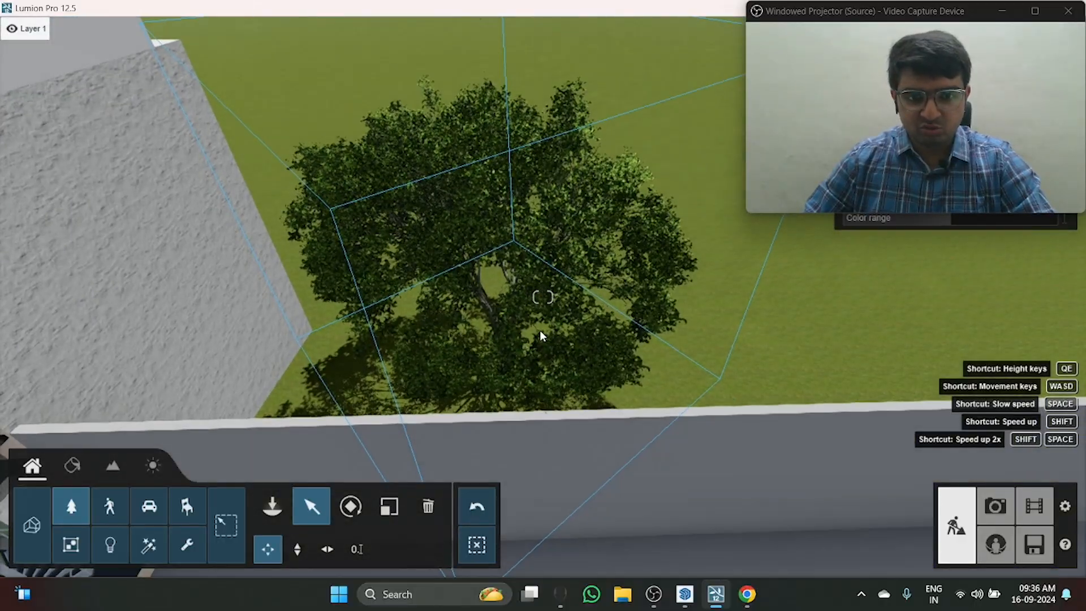
drag(505, 365, 473, 360)
key(s)
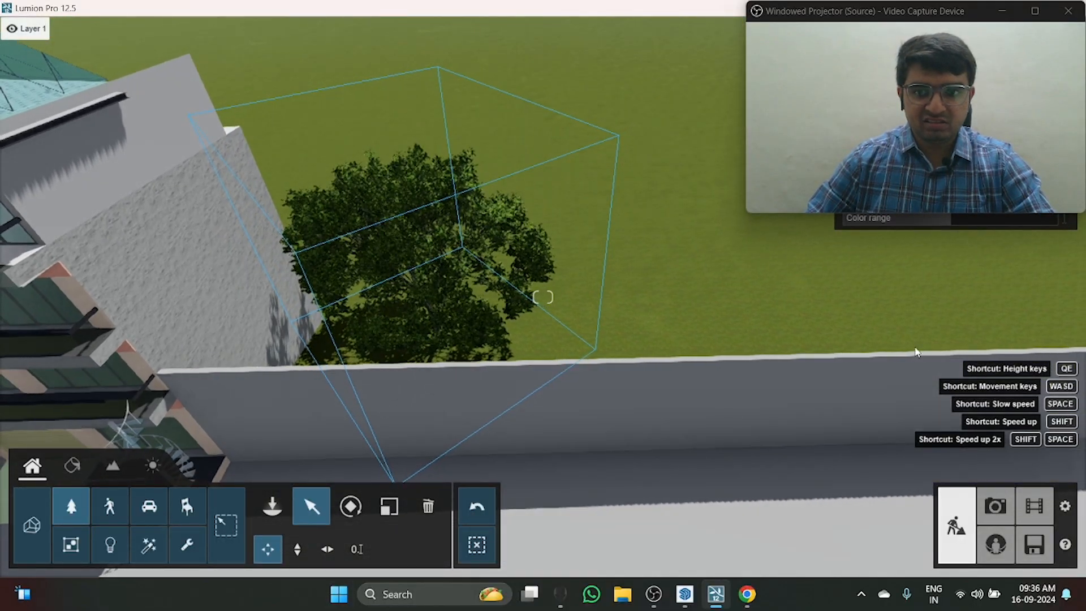
right_drag(484, 372, 548, 360)
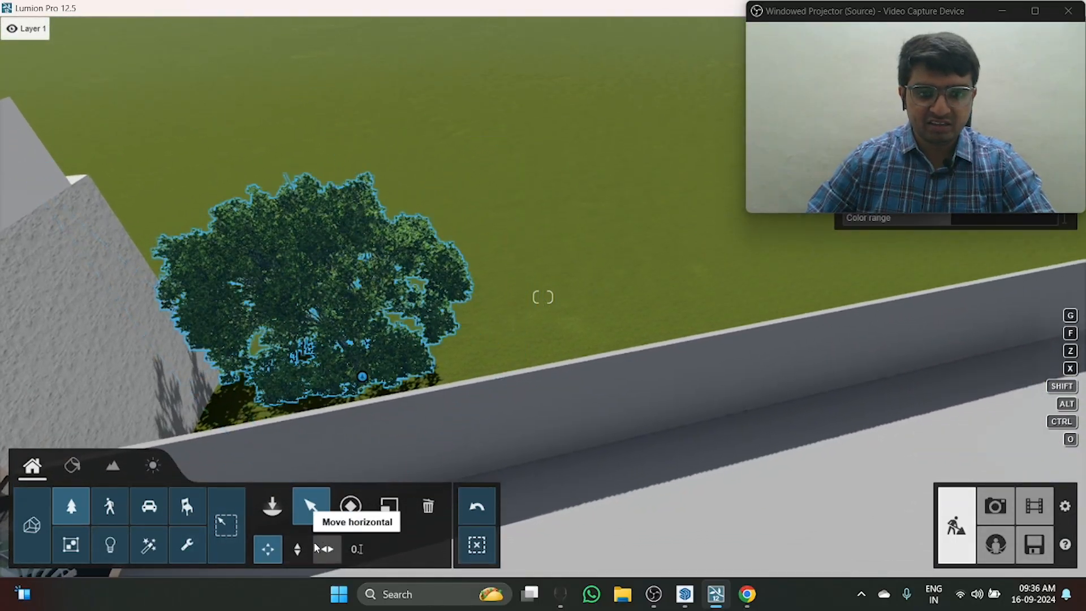
Step: Lay out a mass-placement line of AmericanElm2 L RT trees along the back of the boundary wall
click(83, 515)
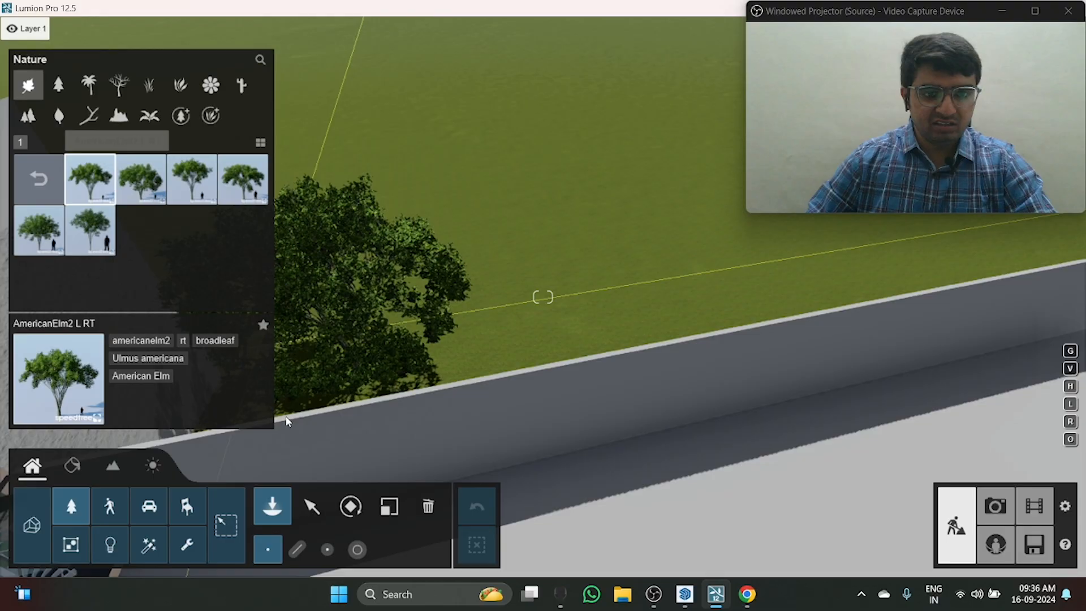
click(297, 549)
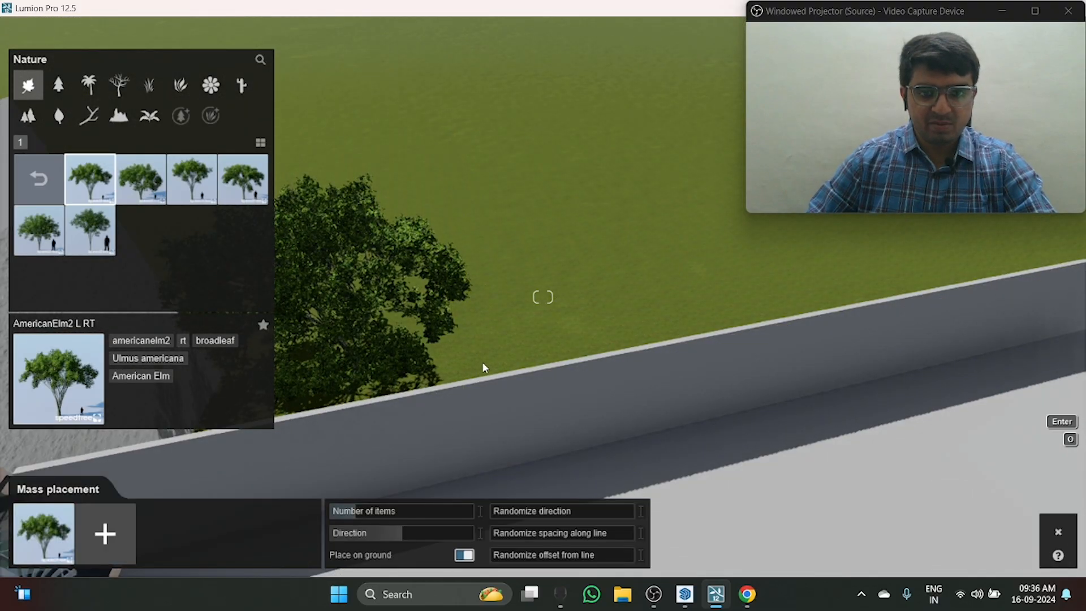
right_drag(505, 334, 477, 463)
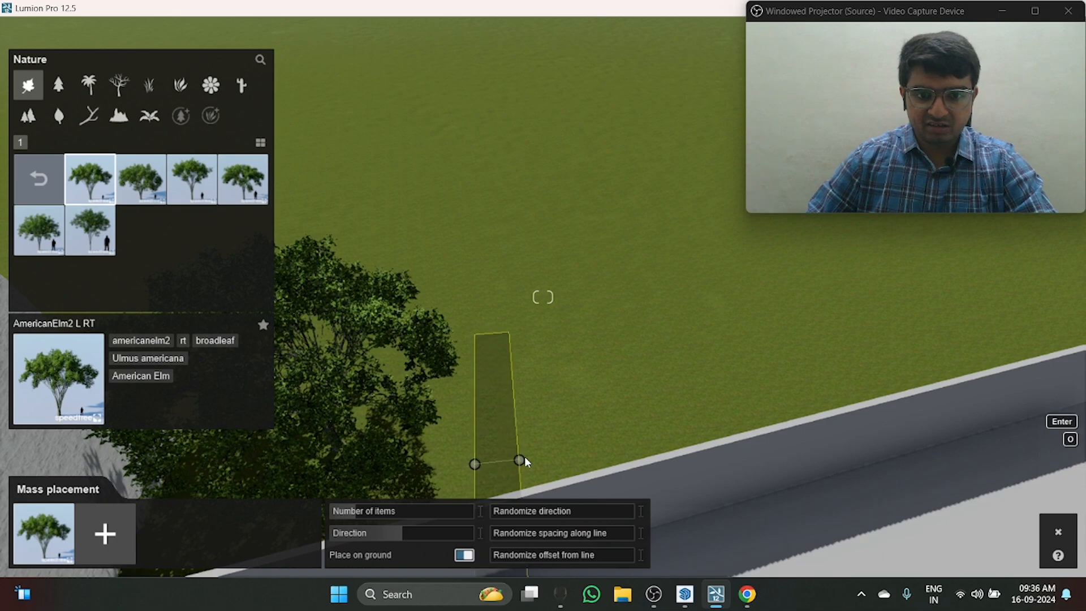
right_drag(584, 430, 710, 249)
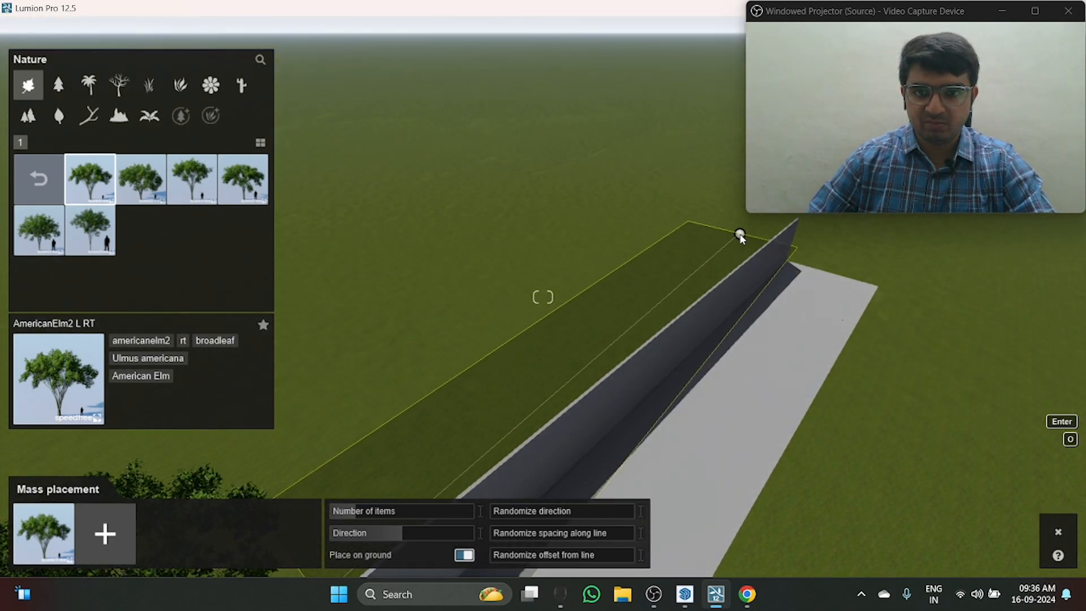
click(748, 235)
key(d)
right_drag(634, 317, 543, 362)
key(e)
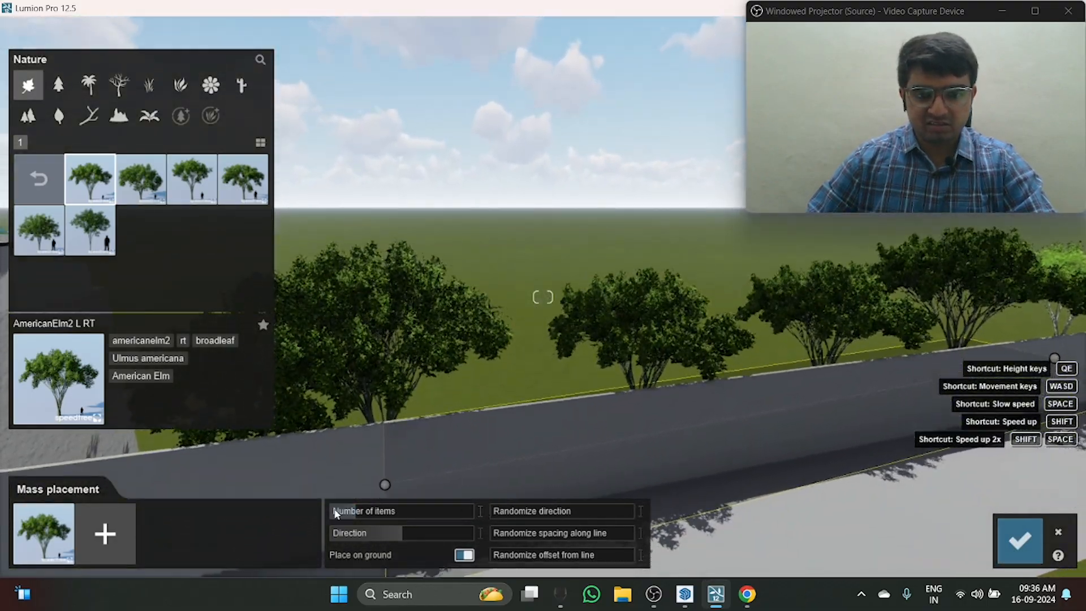
Step: Set the number of items in the mass-placed tree row to 13
drag(361, 513, 378, 513)
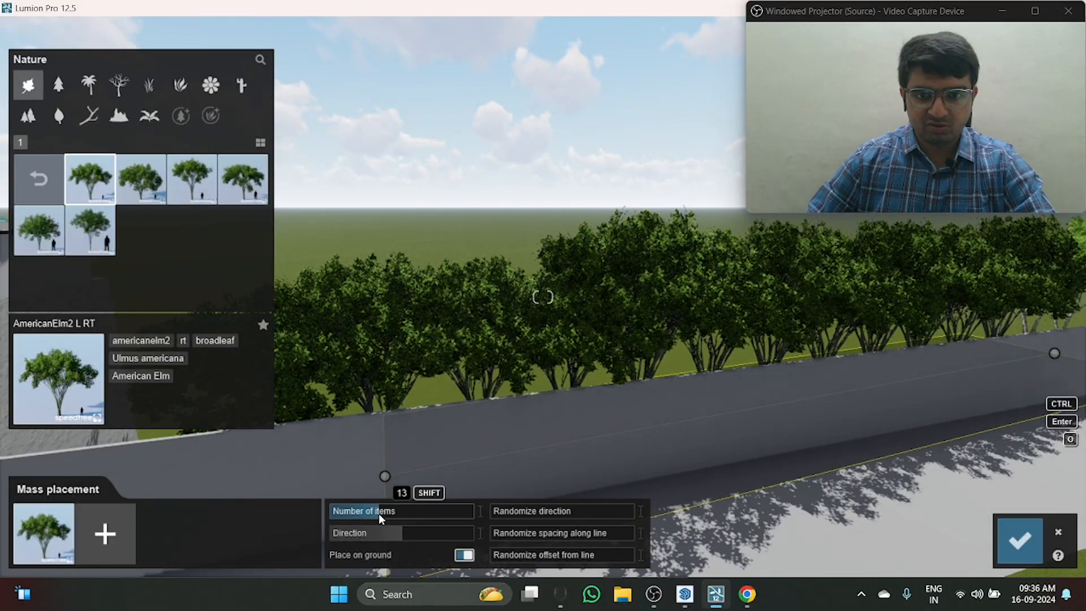
key(q)
right_drag(467, 479, 469, 506)
key(w)
right_drag(560, 309, 565, 367)
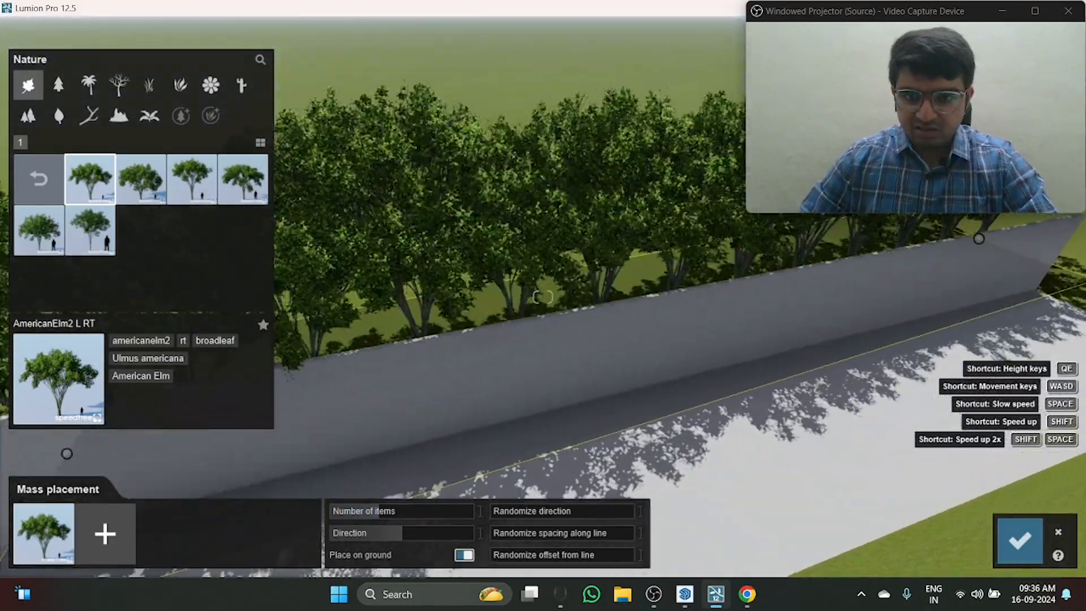
key(s)
key(d)
right_drag(660, 408, 588, 401)
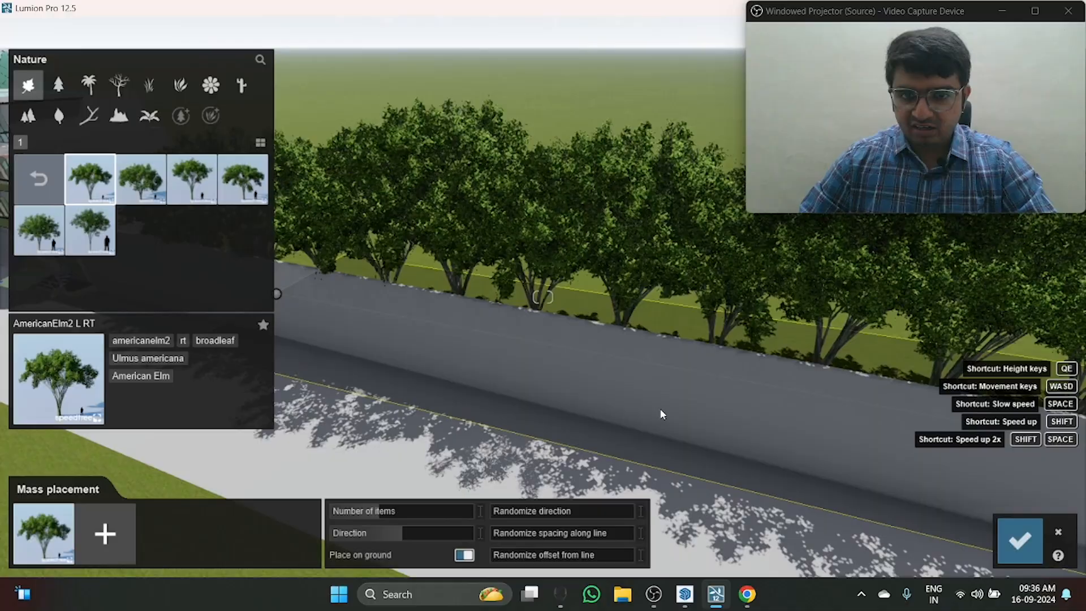
key(d)
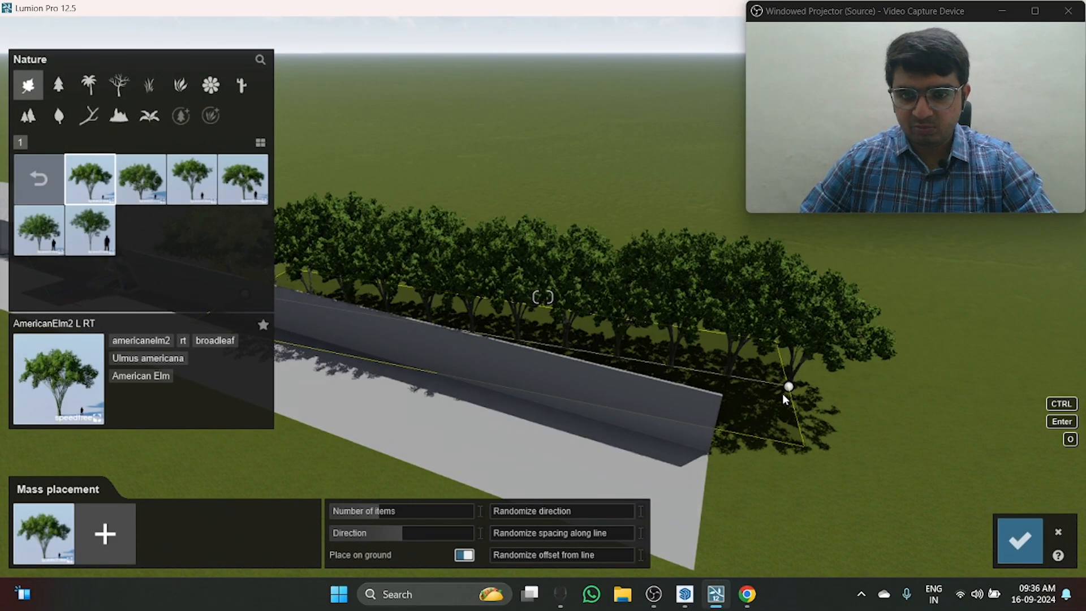
Step: Shift the tree row's endpoint nearest the building farther back from the boundary wall
key(s)
key(a)
key(q)
key(a)
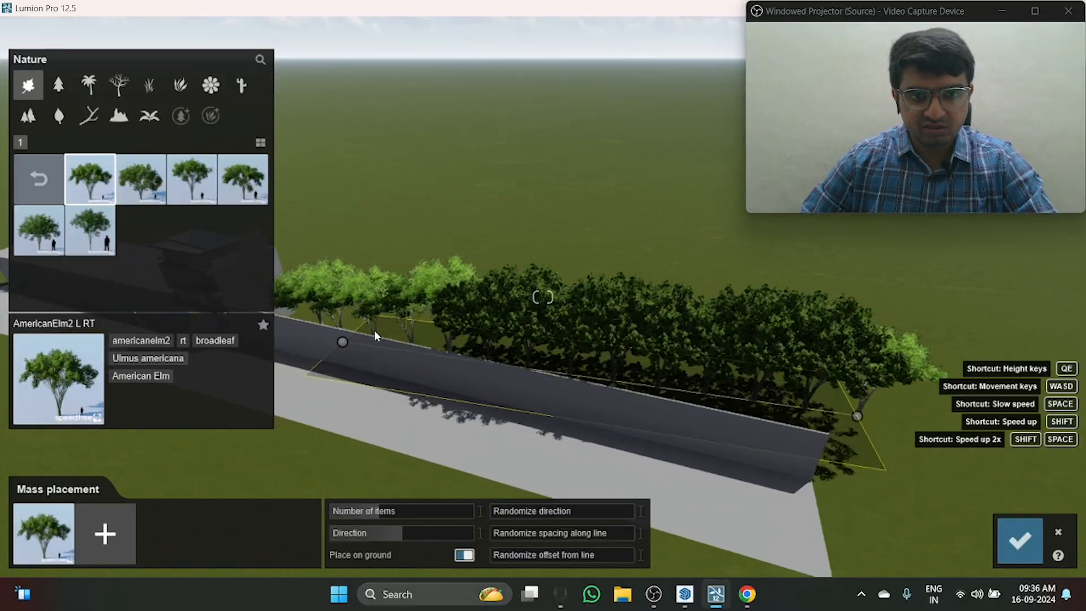
key(q)
right_drag(362, 353, 361, 375)
drag(362, 340, 364, 333)
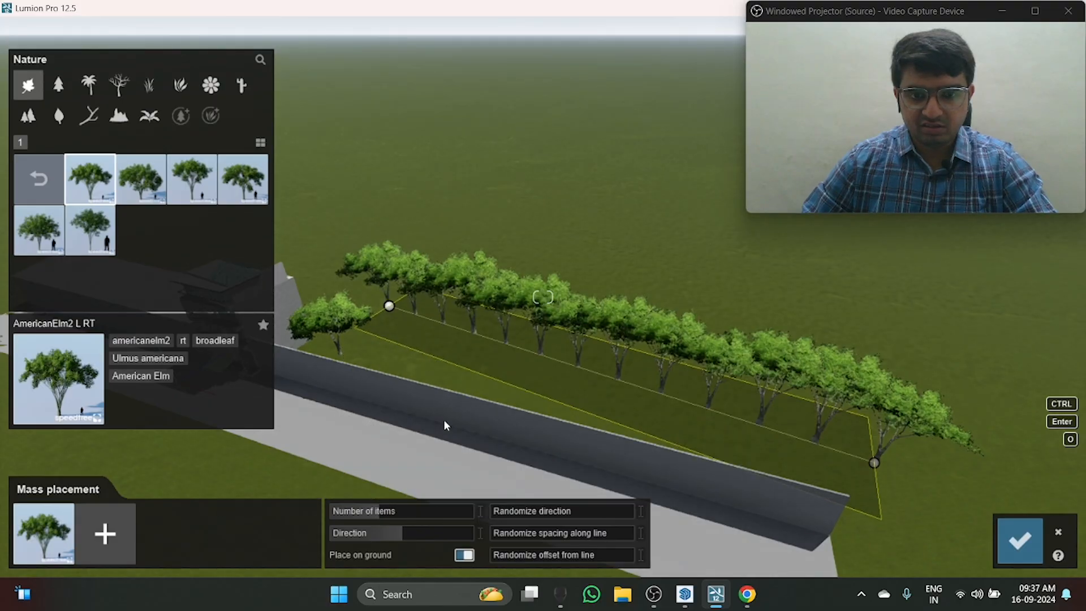
Step: Try the row's direction and maximum direction randomness, with spacing randomness 0.7 and line-offset randomness 1.3, and cancel the mass placement
key(w)
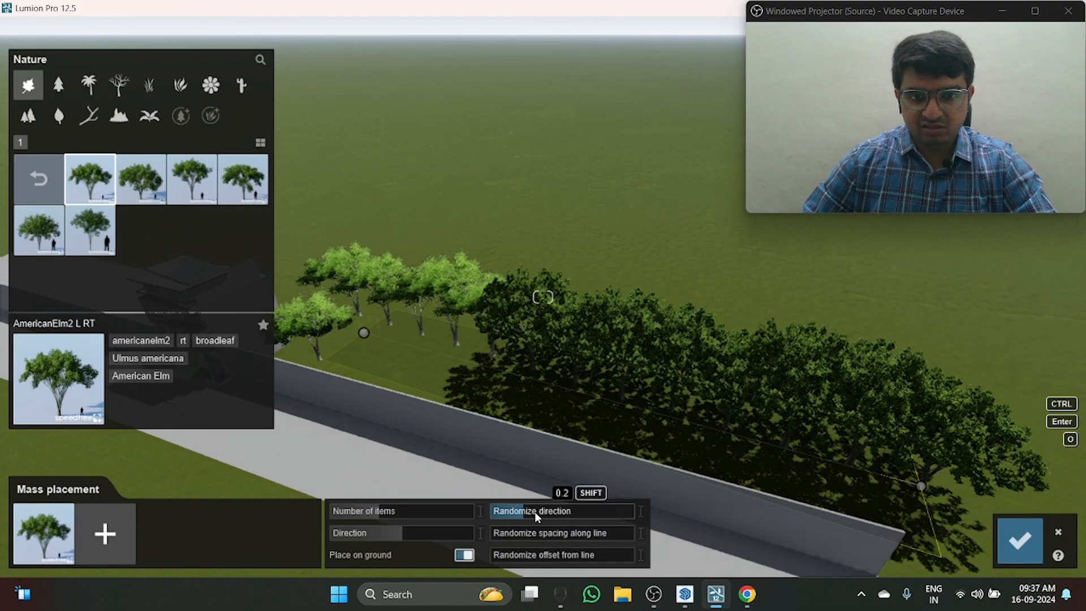
drag(535, 513, 656, 511)
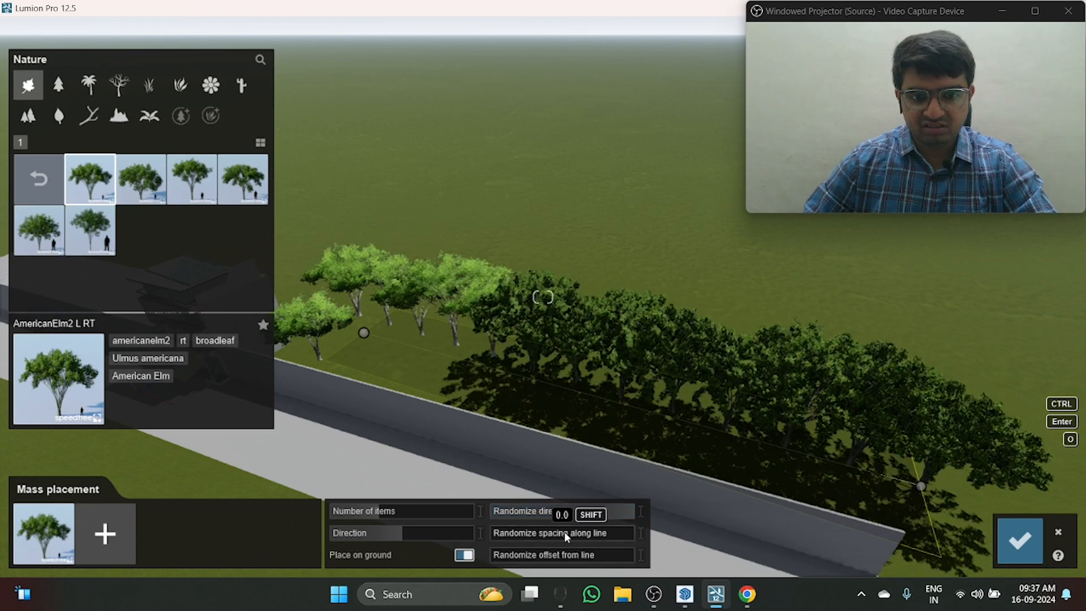
click(526, 532)
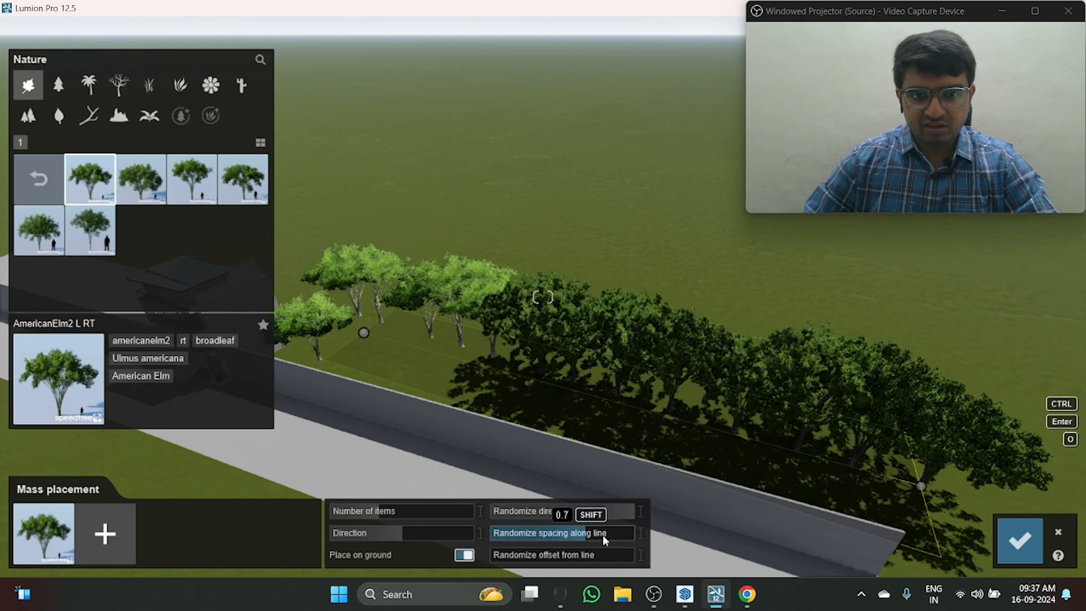
drag(500, 558, 600, 568)
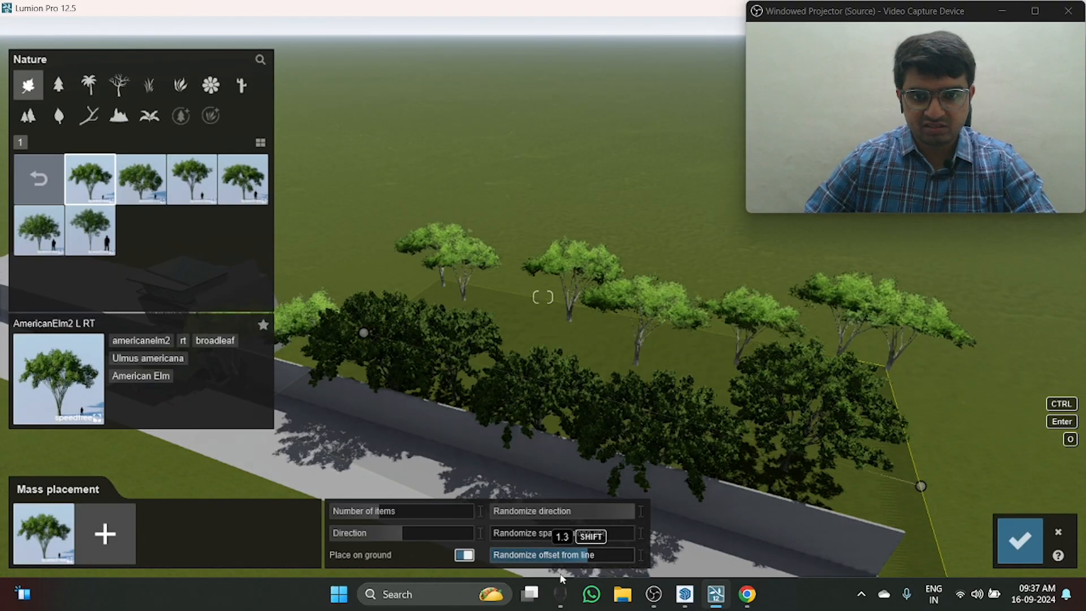
drag(386, 533, 334, 533)
click(1060, 532)
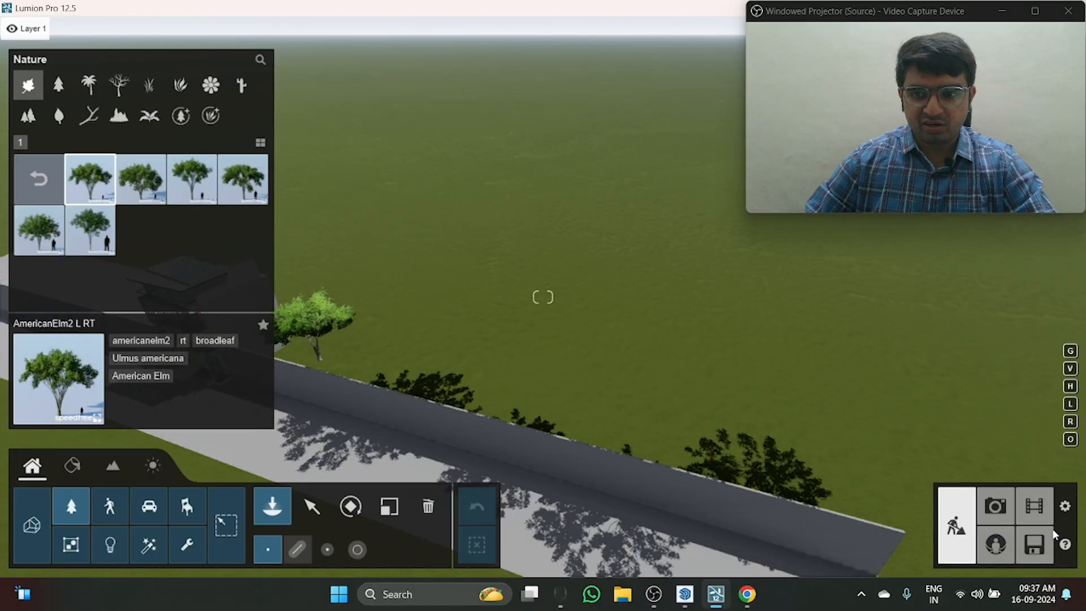
Step: Use cluster placement to add groups of AmericanElm2 L RT trees on the grass behind the wall, beside the single elm
click(659, 480)
key(a)
key(a)
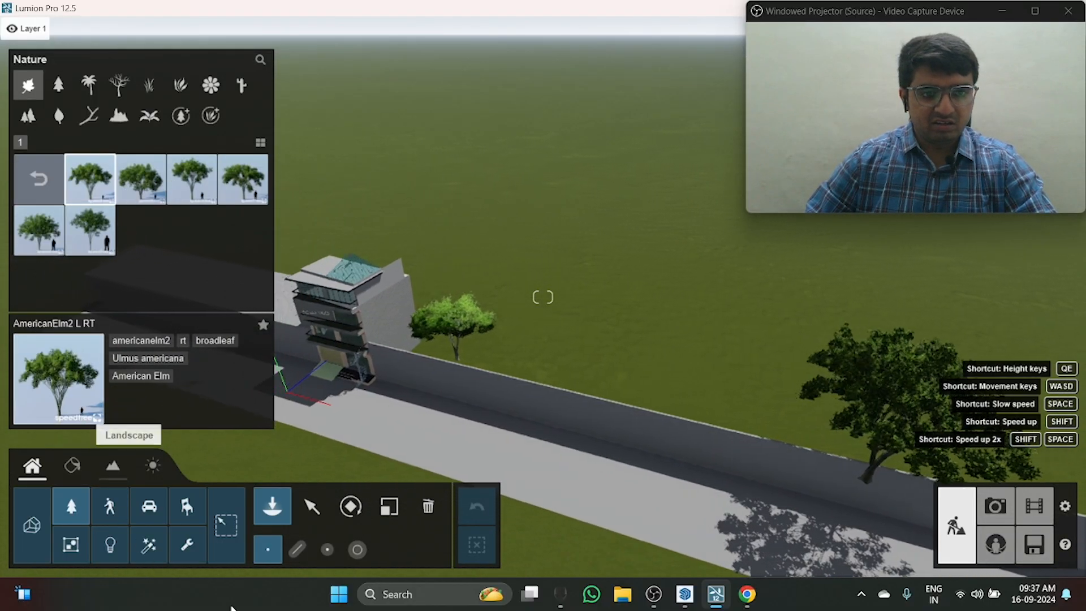
click(312, 506)
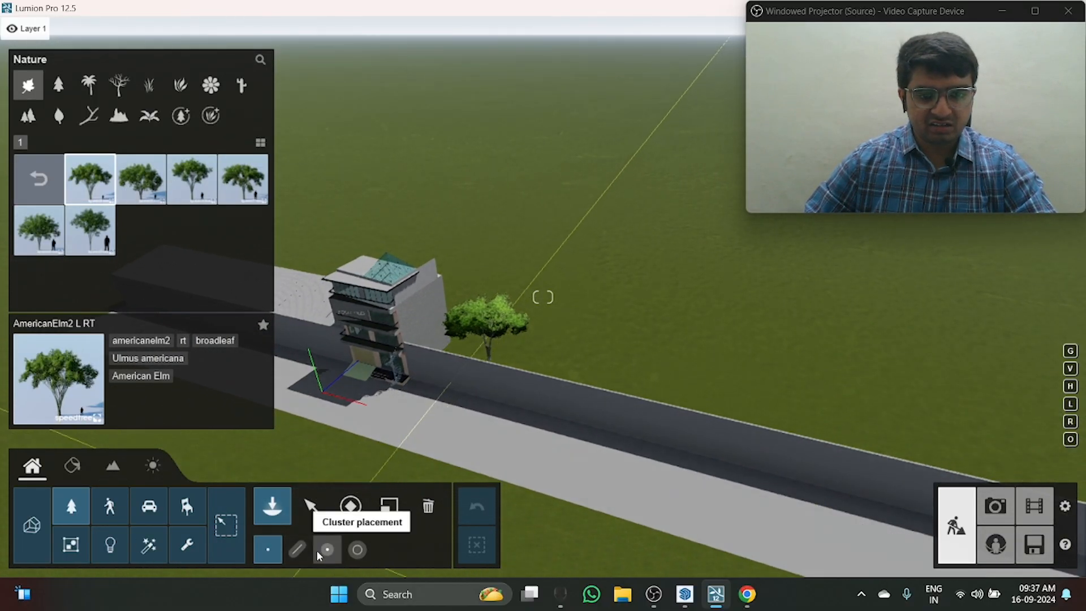
drag(660, 344, 684, 280)
click(684, 281)
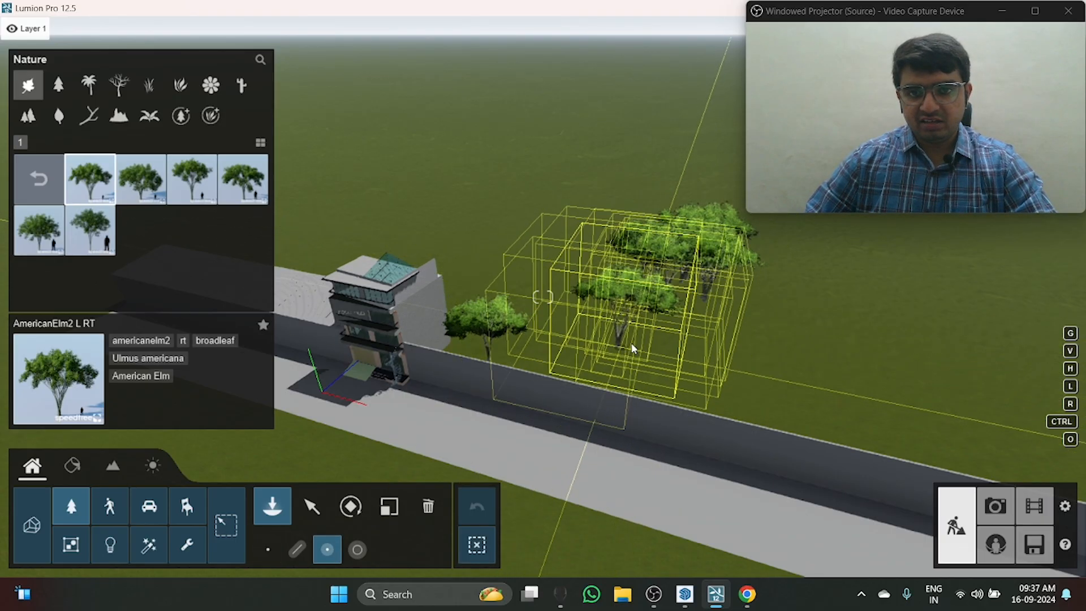
click(639, 343)
click(701, 391)
Step: Add more AmericanElm2 L RT clusters on the grass behind the single elm and farther along the boundary wall
scroll(570, 346, up, 2)
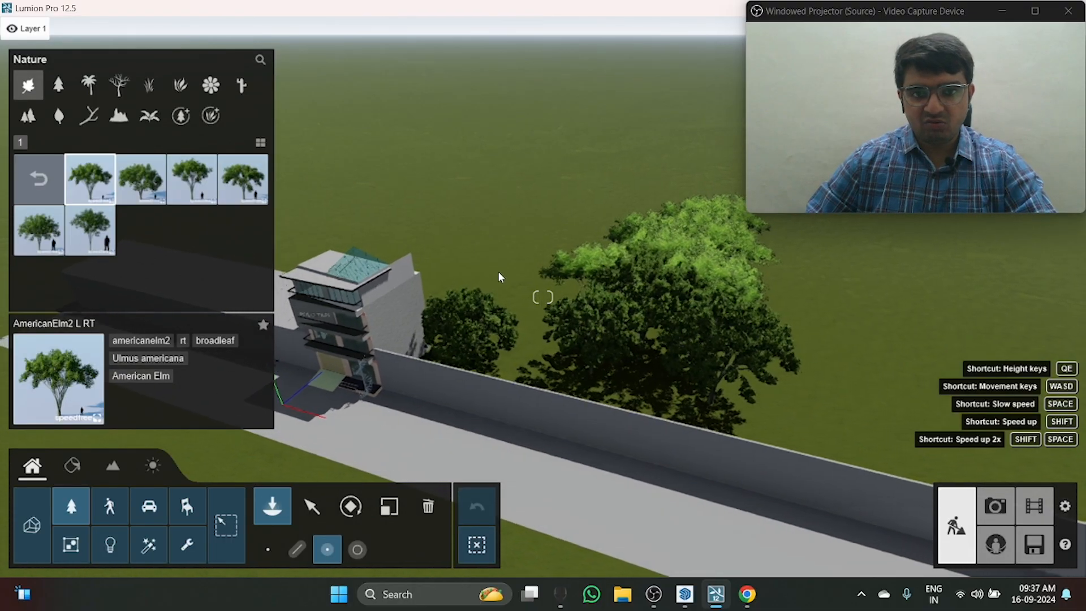
click(482, 274)
click(792, 367)
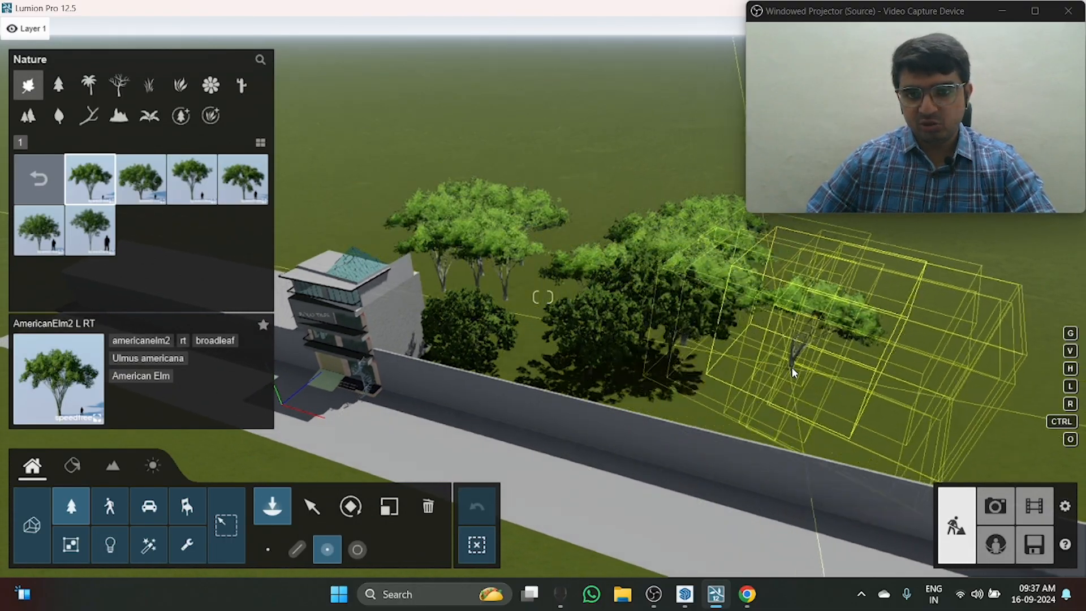
click(823, 423)
Step: Place another AmericanElm2 L RT cluster on the grass behind the paved area at the rear of the building
key(s)
key(a)
key(w)
key(a)
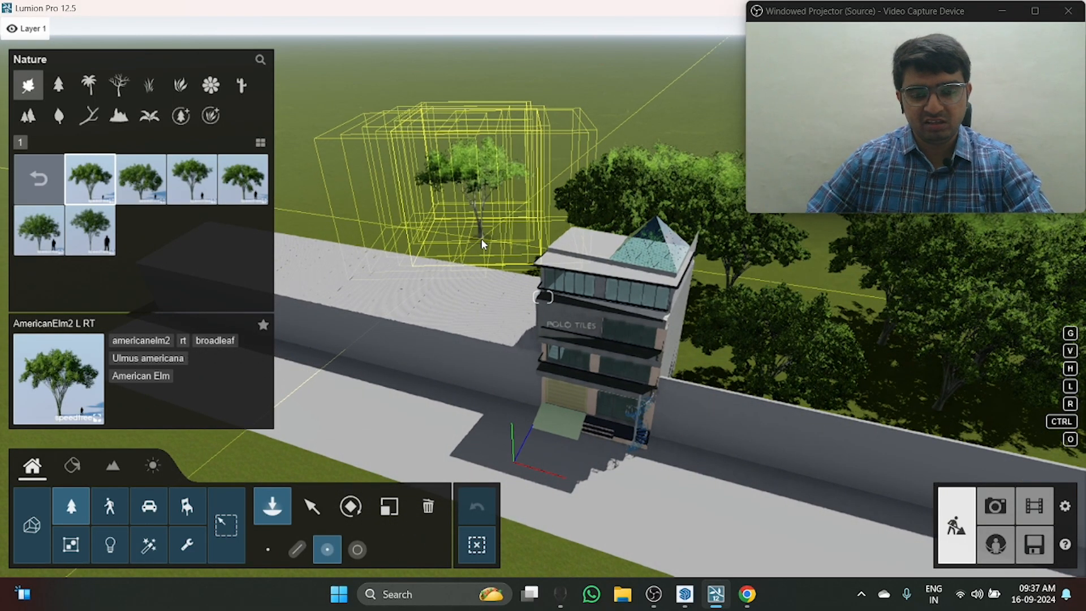
click(481, 238)
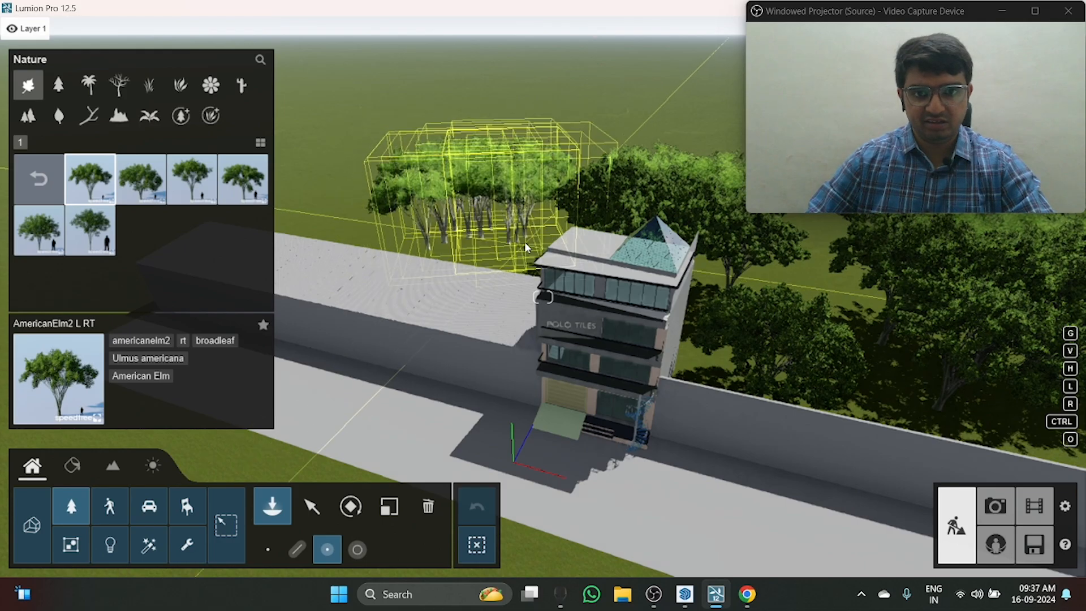
right_drag(529, 244, 643, 237)
key(w)
key(d)
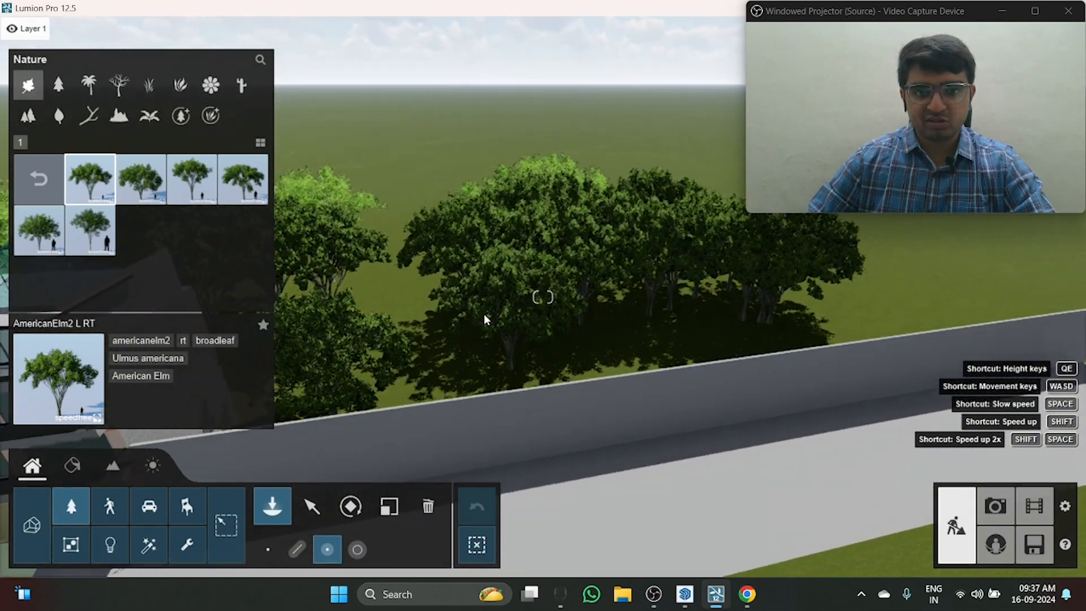
Step: Place more AmericanElm2 L RT clusters along the boundary wall and behind the long low block beside the building, ending the placement
click(412, 343)
key(s)
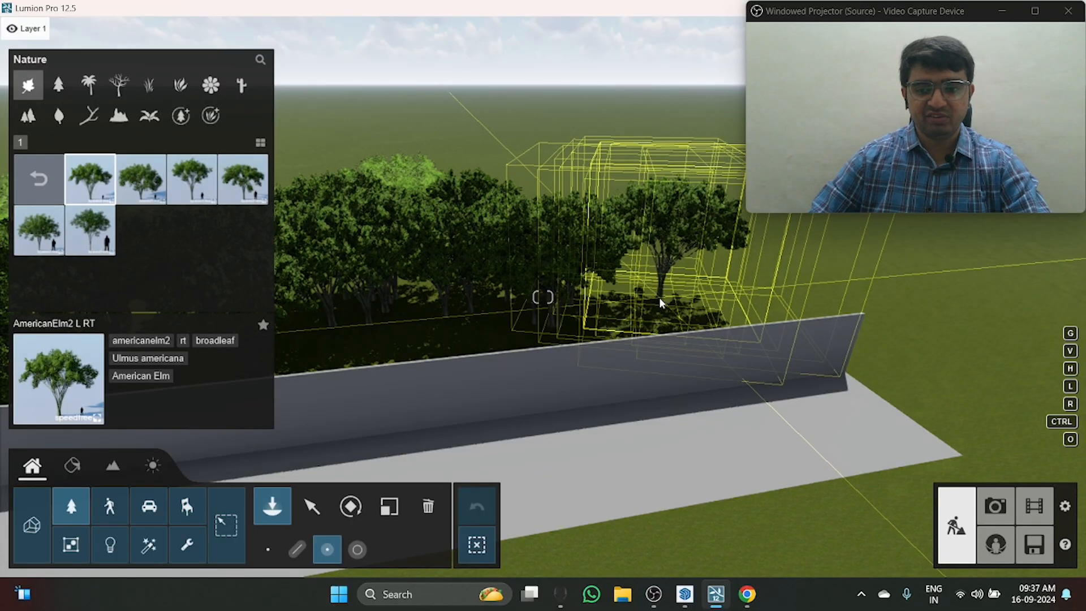
right_drag(631, 322, 403, 284)
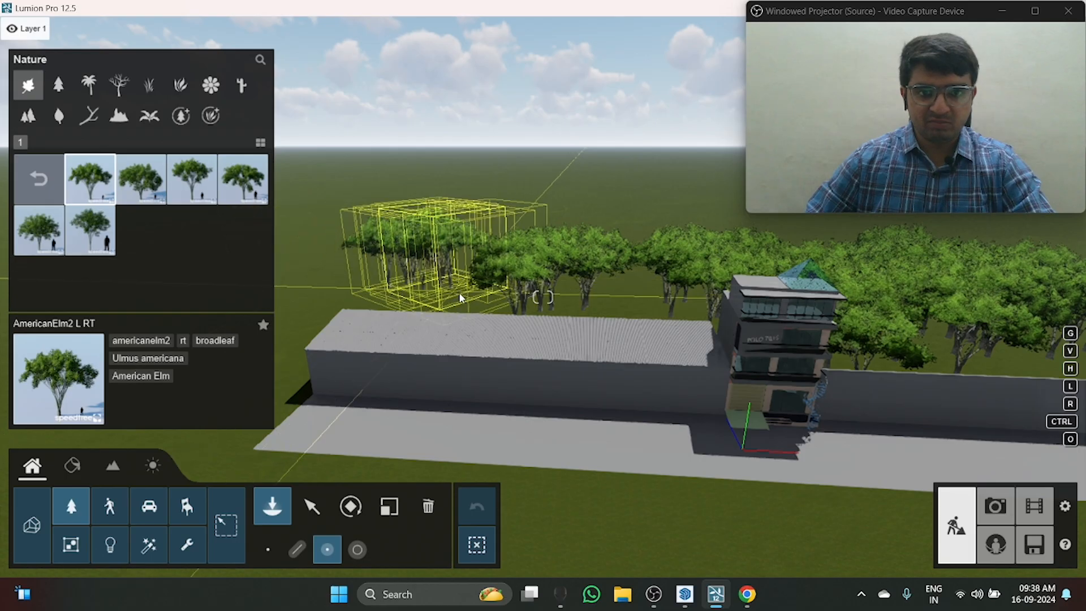
click(463, 294)
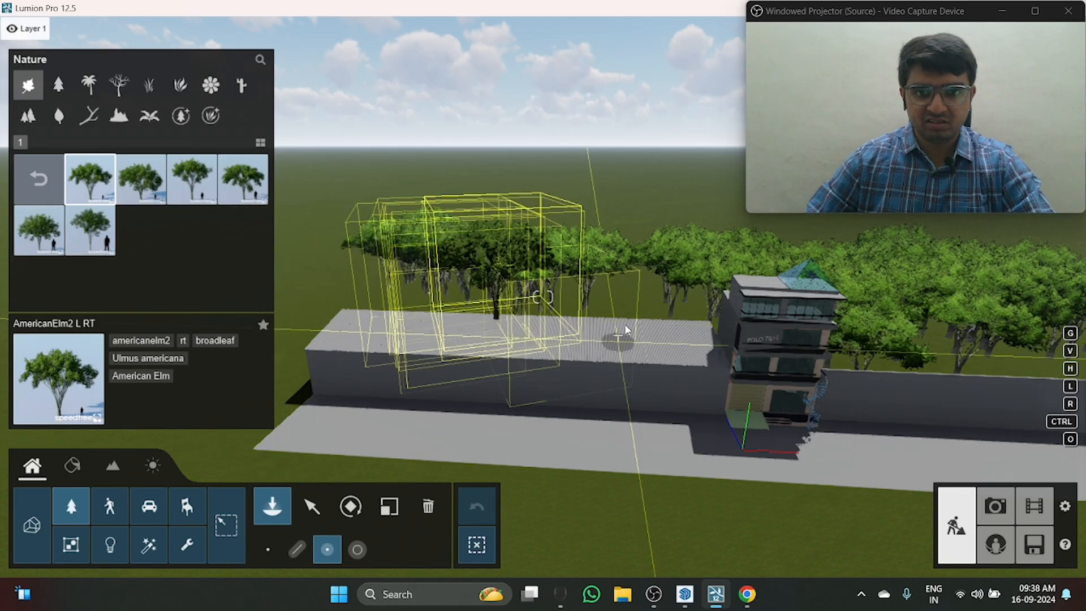
click(312, 506)
Step: Bring the camera round to a low frontal view of the building and switch to Photo mode
key(d)
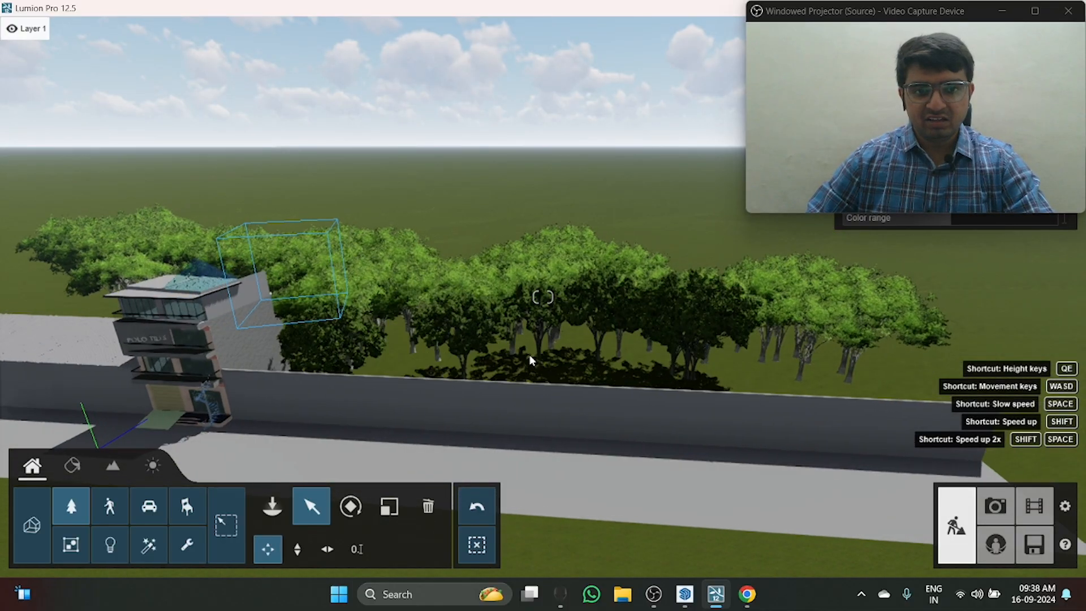
key(a)
key(e)
right_drag(364, 321, 363, 237)
key(a)
key(e)
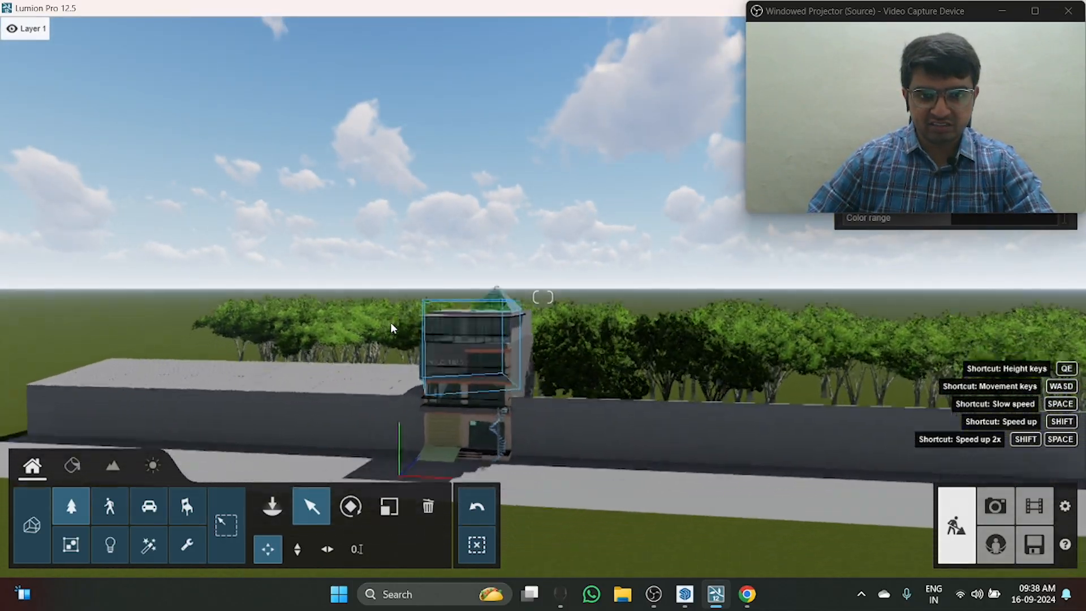
key(e)
right_drag(391, 324, 410, 289)
key(w)
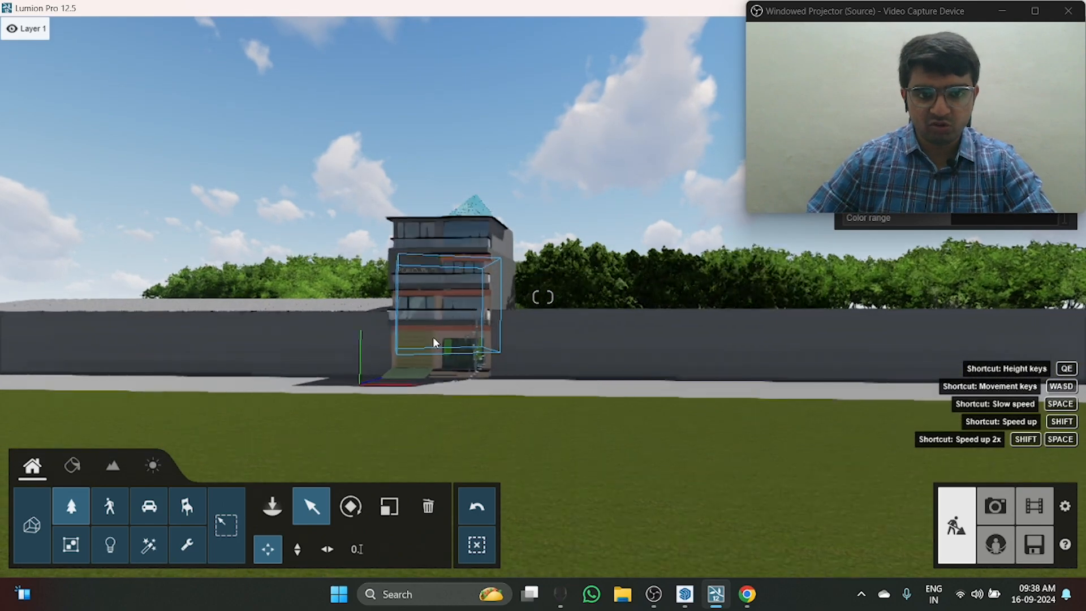
key(w)
key(a)
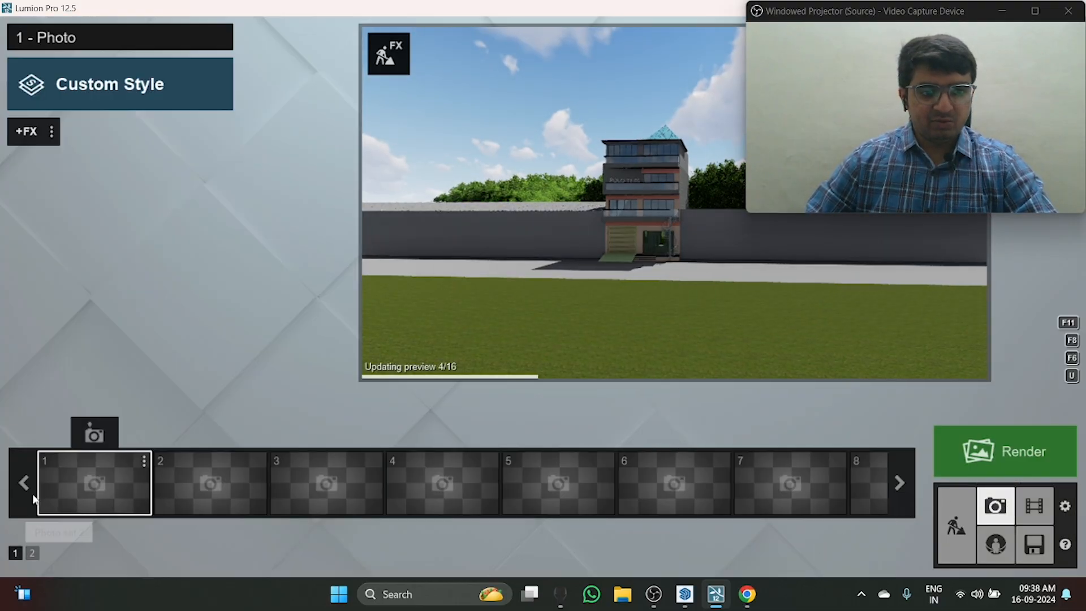
Step: Frame the building's front facade at a camera height of about 8 m and store the view in the first photo slot
scroll(582, 259, up, 5)
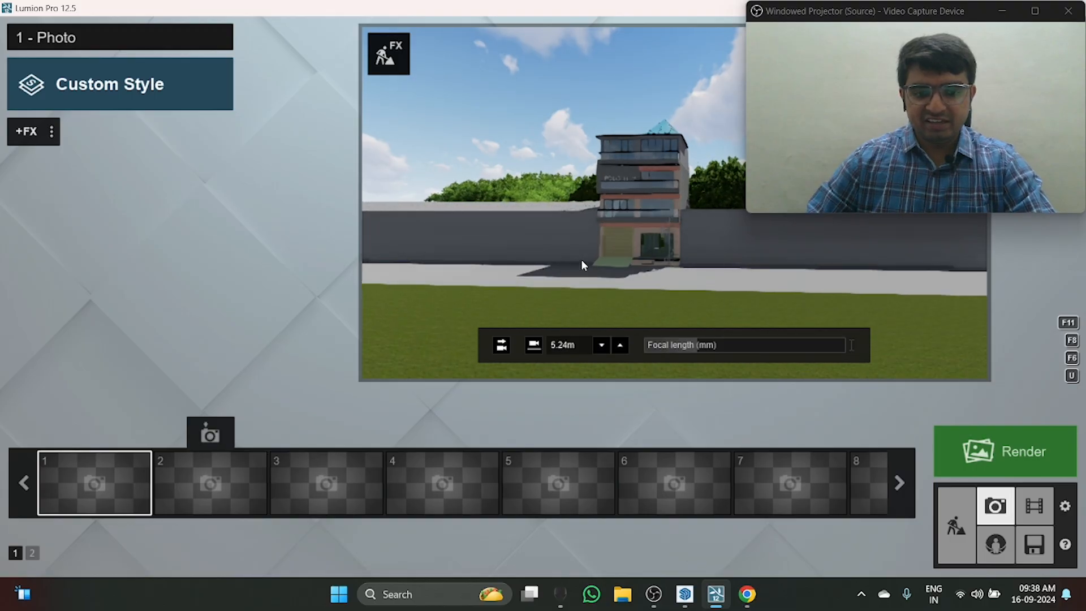
scroll(596, 243, down, 5)
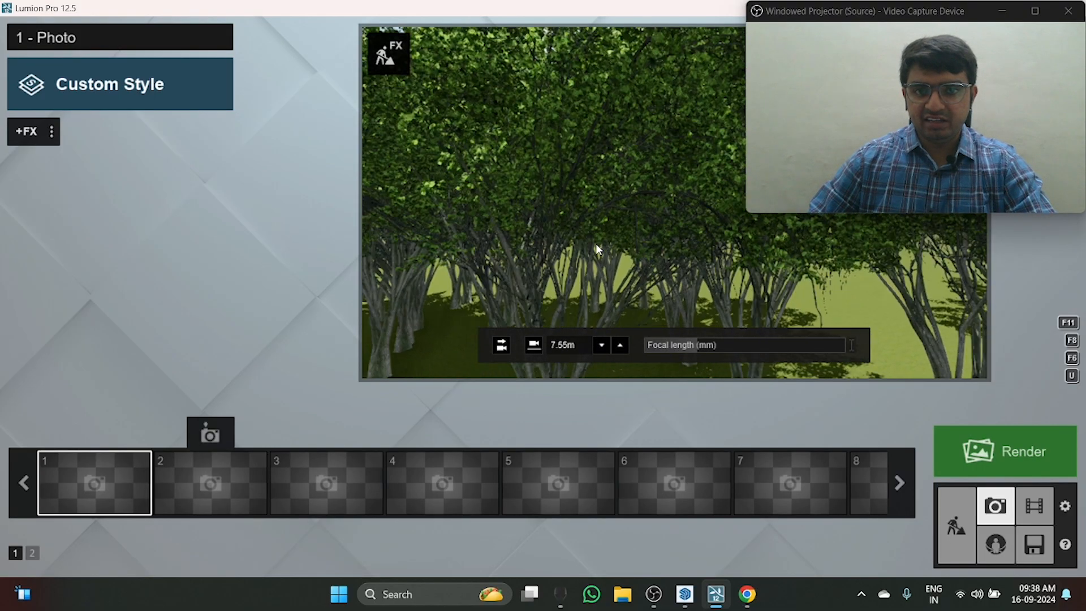
scroll(595, 243, up, 5)
scroll(596, 243, down, 5)
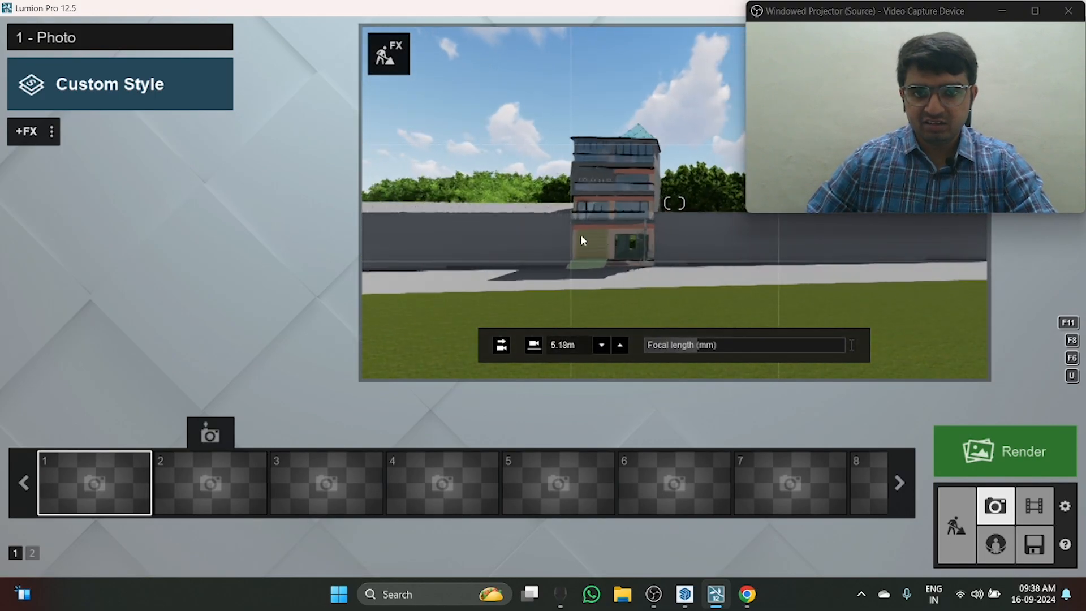
scroll(555, 249, up, 3)
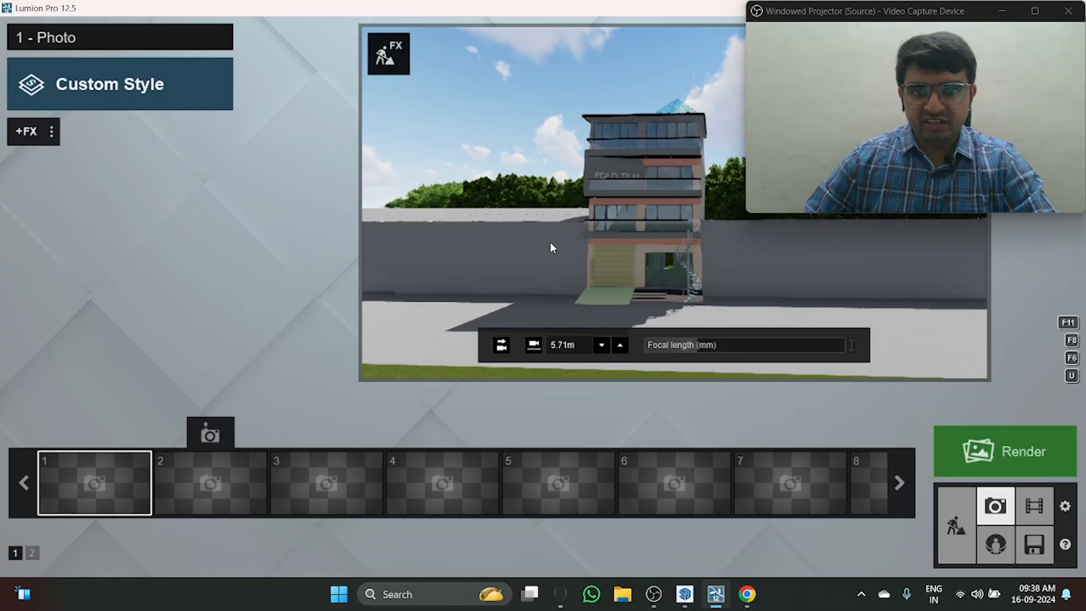
scroll(551, 243, up, 4)
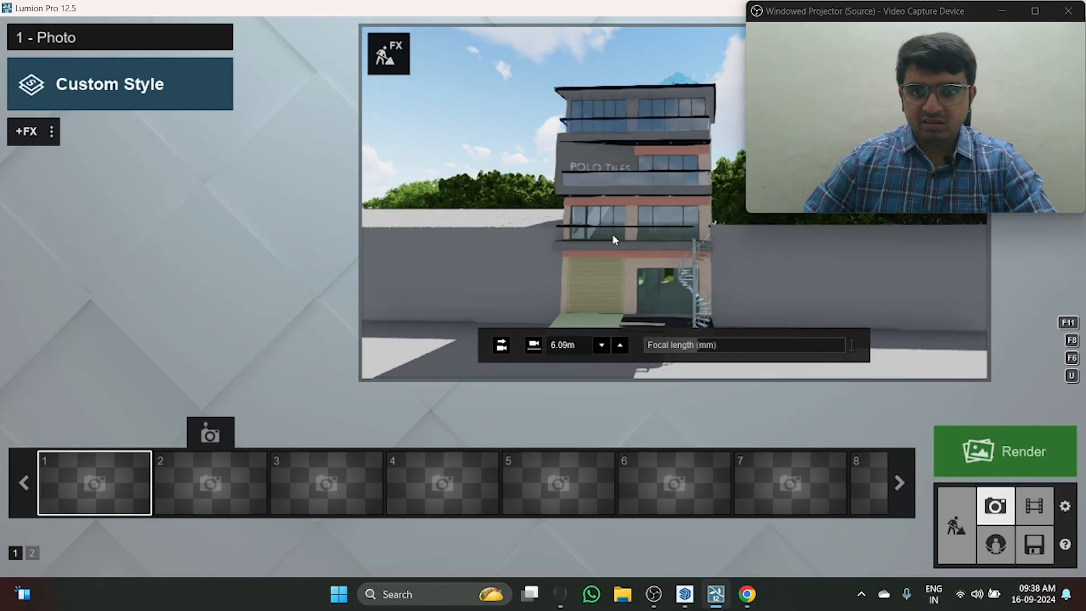
right_drag(614, 235, 620, 236)
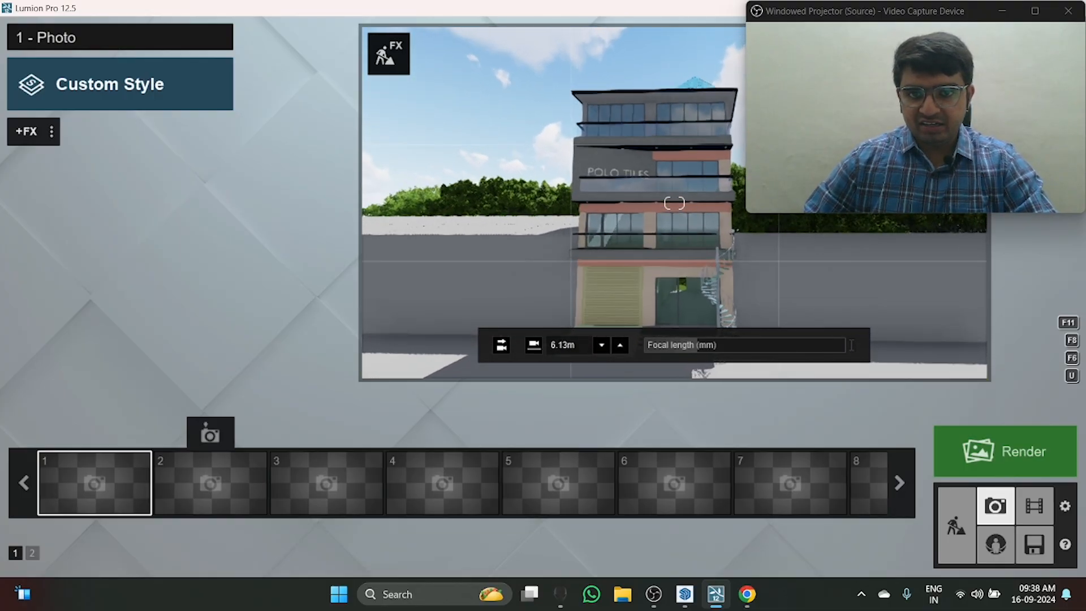
right_drag(633, 243, 649, 255)
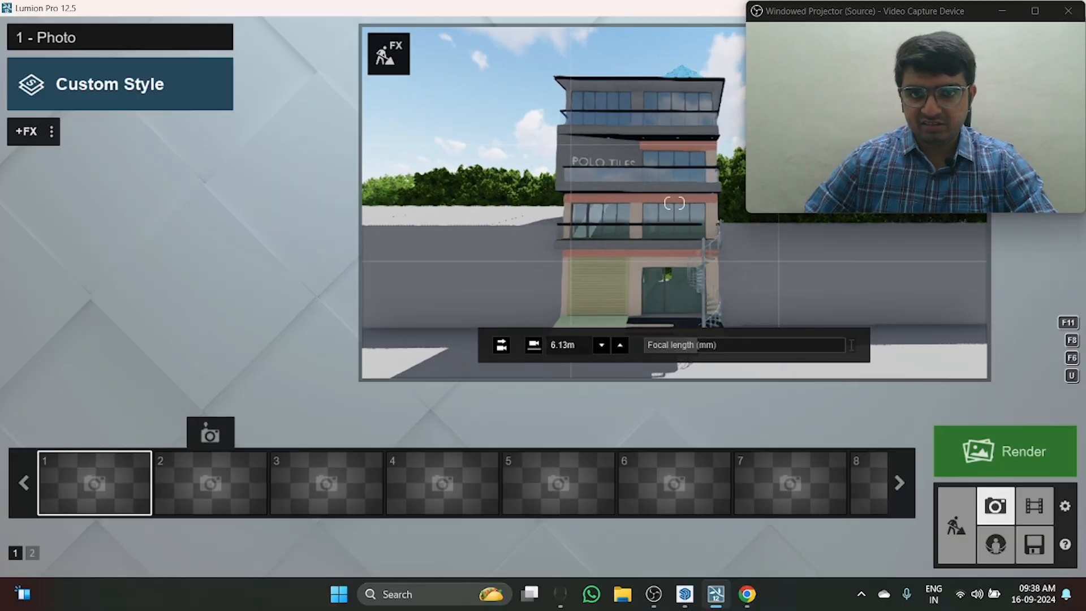
key(q)
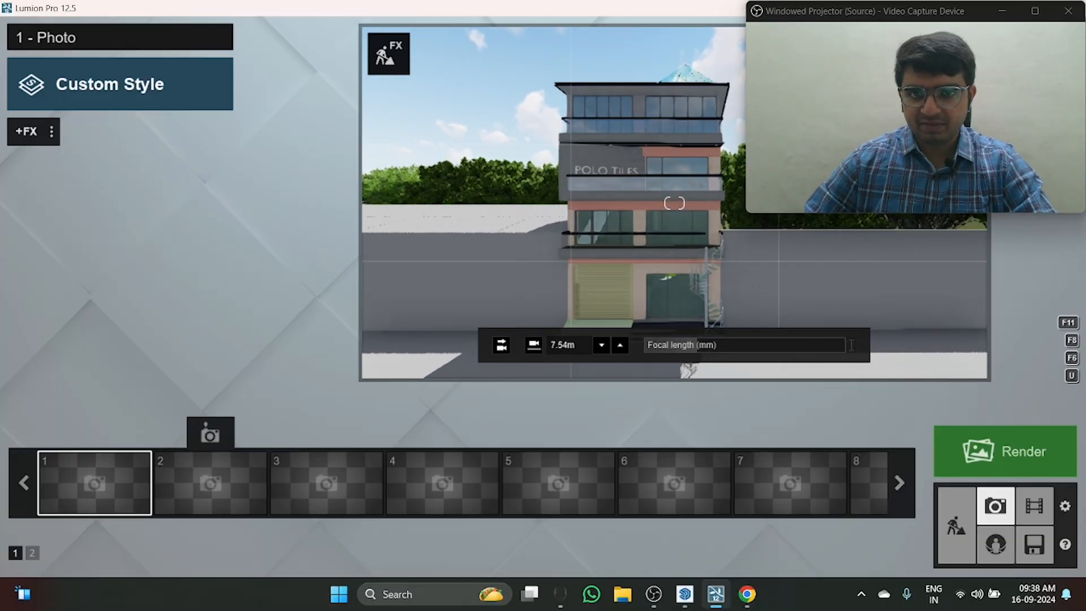
key(q)
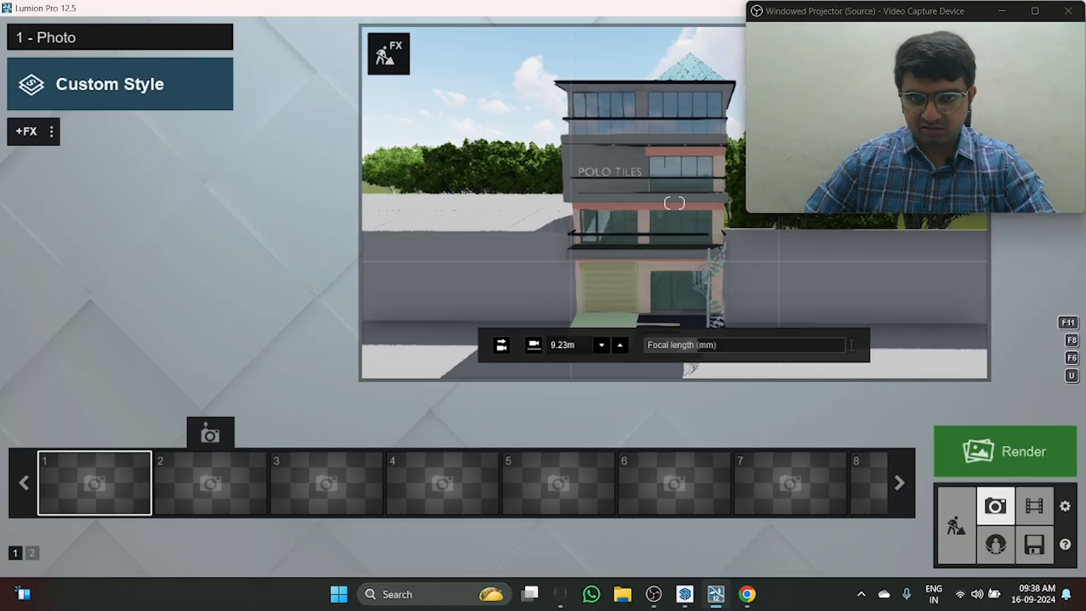
key(e)
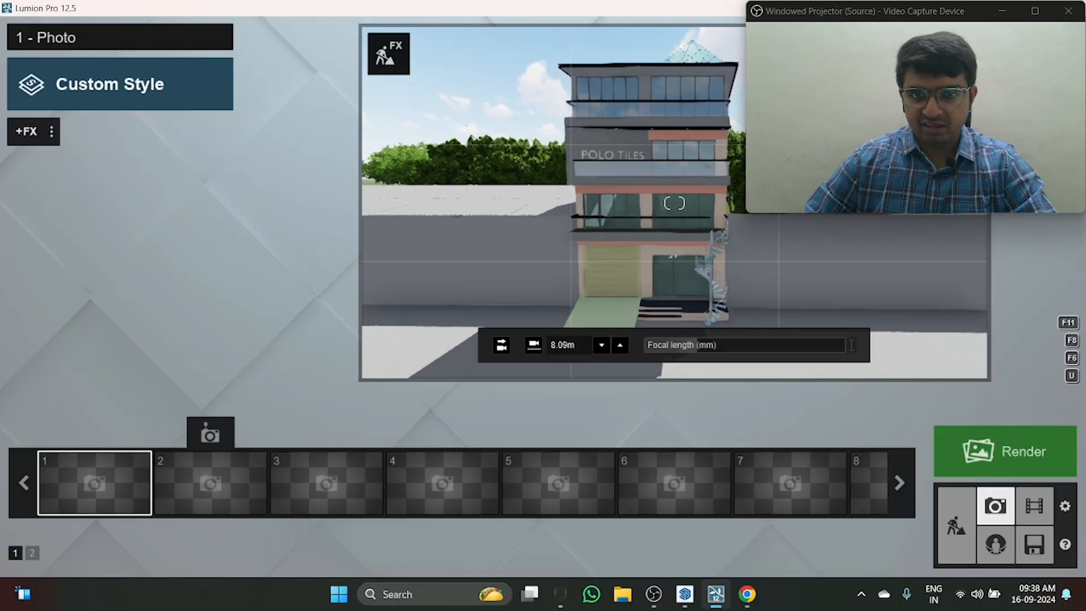
right_drag(851, 345, 853, 342)
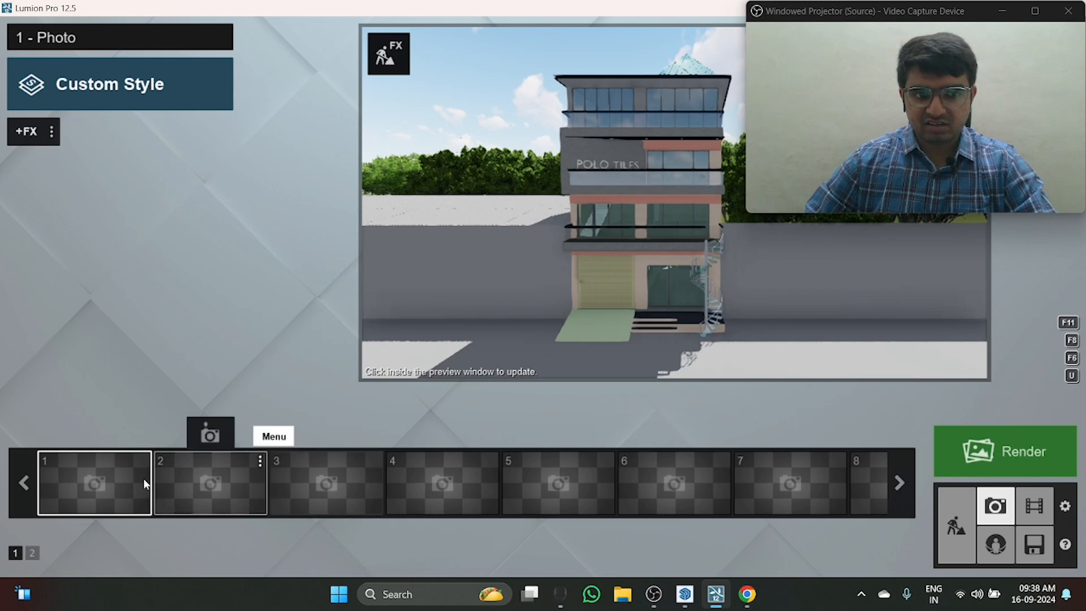
click(95, 442)
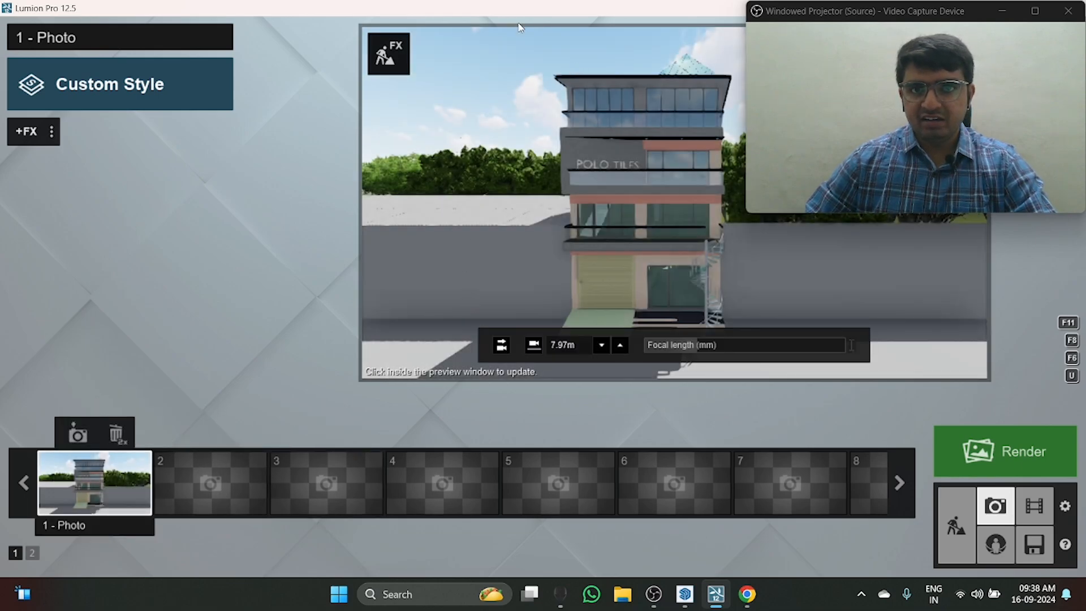
drag(531, 6, 420, 43)
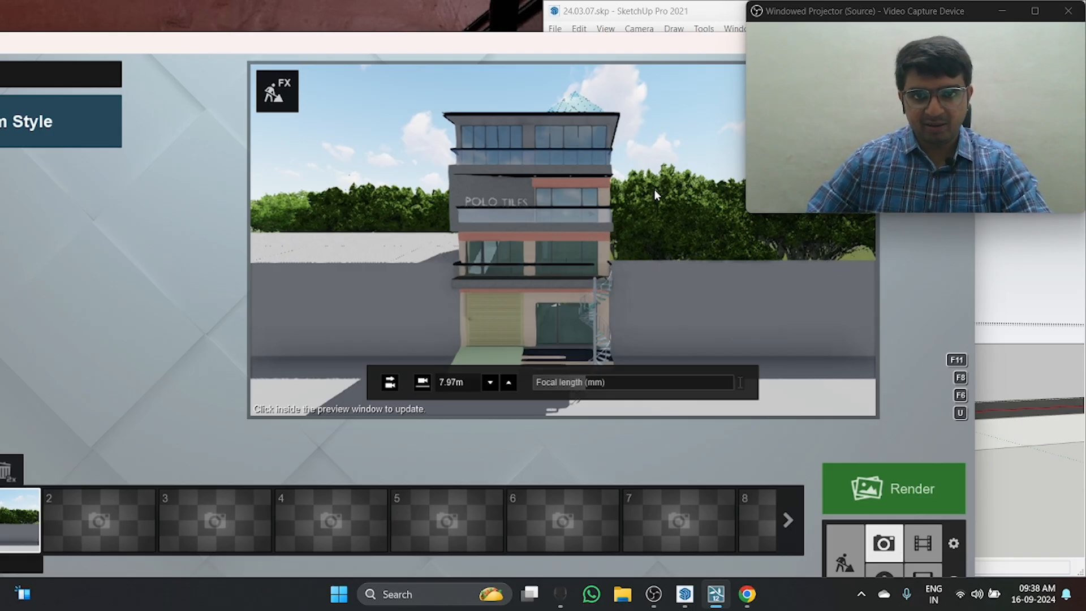
drag(576, 50, 433, 5)
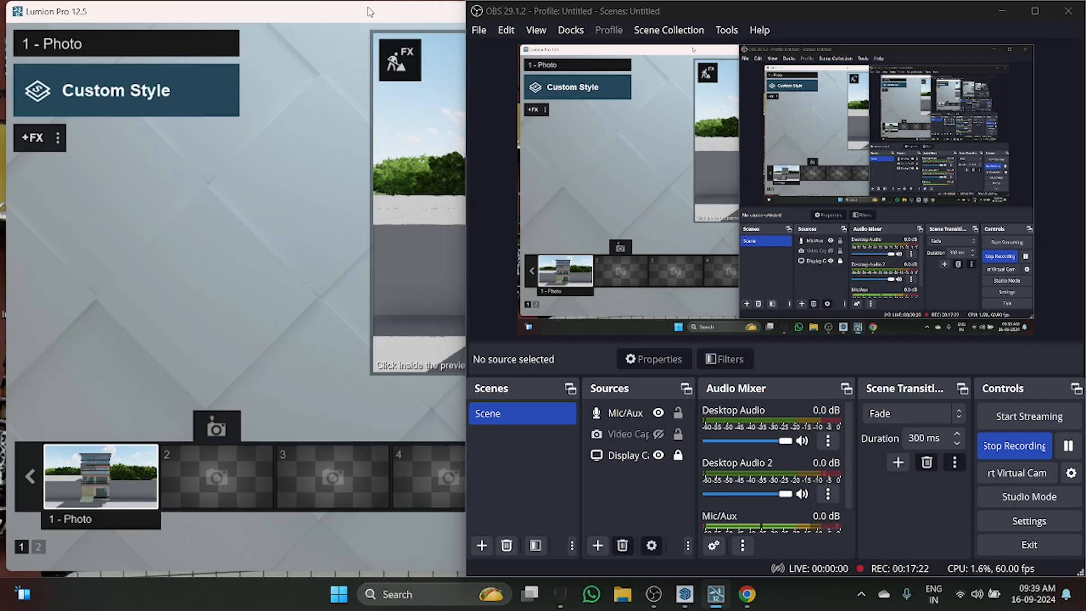
click(1002, 10)
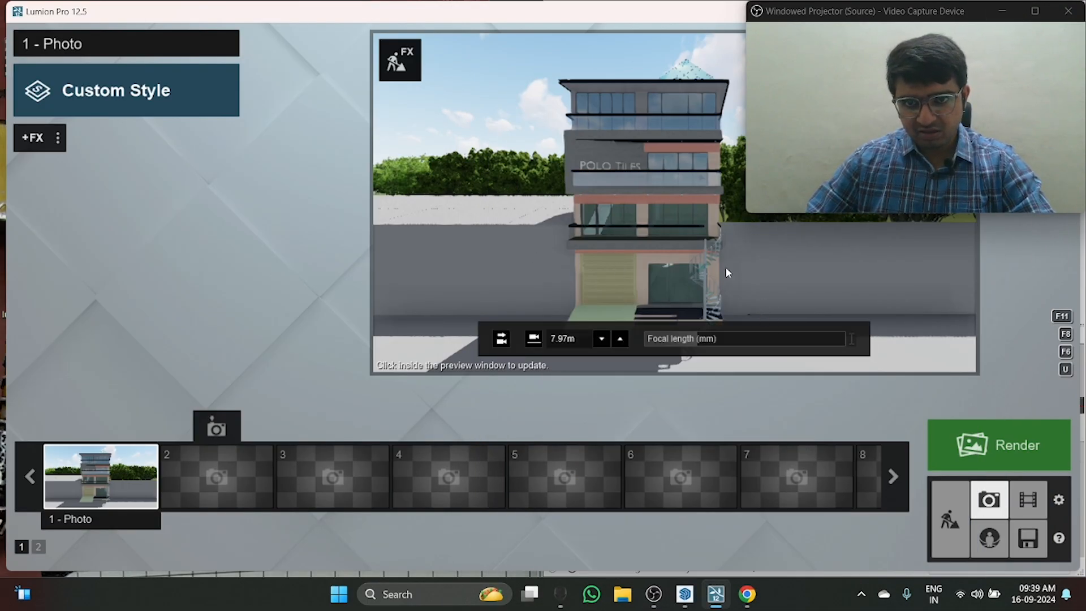
Step: Return to Build mode and place additional AmericanElm2 L RT clusters behind the existing trees and on the grass beside the boundary wall
click(944, 509)
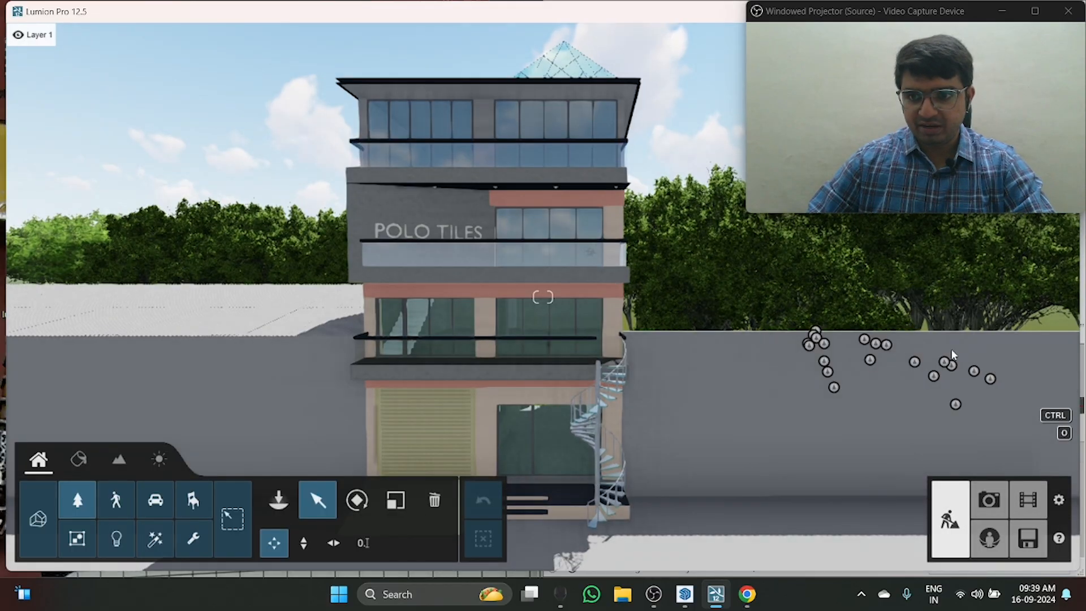
middle_drag(1033, 318, 772, 354)
key(q)
right_drag(773, 353, 765, 379)
key(q)
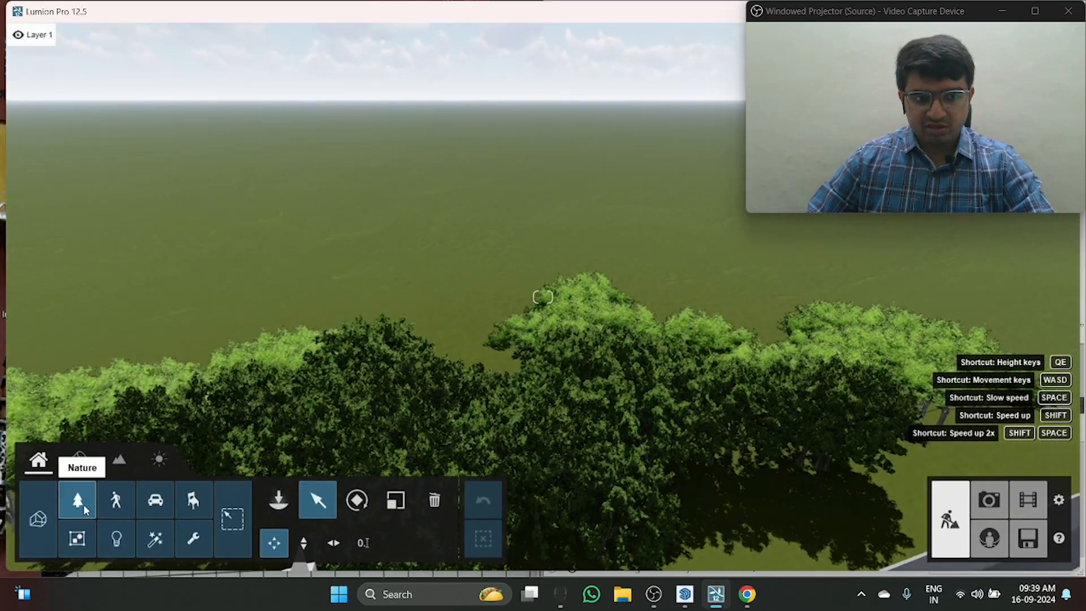
click(77, 500)
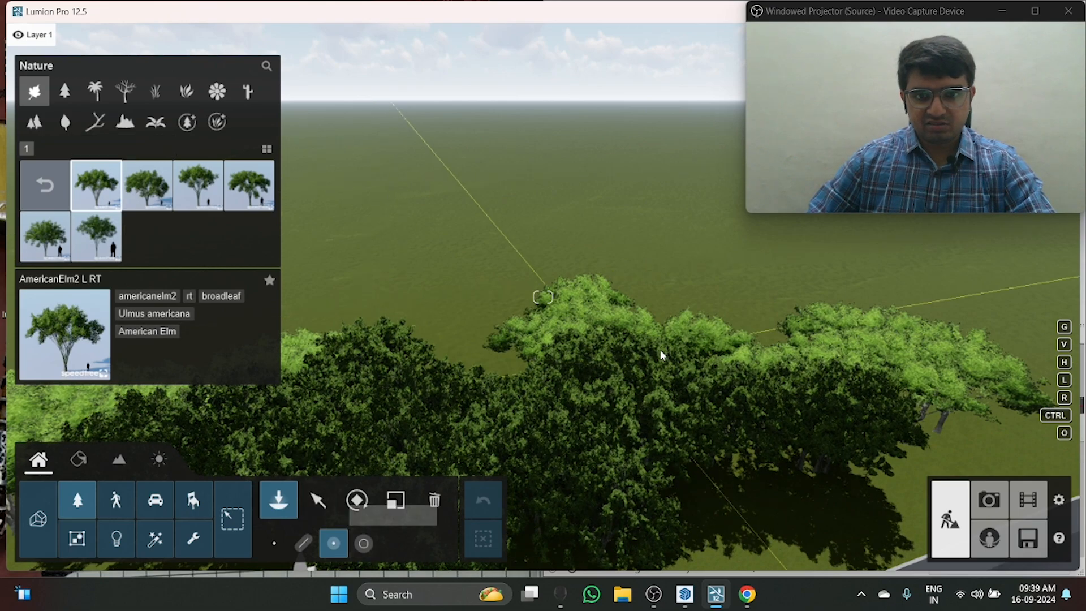
click(735, 336)
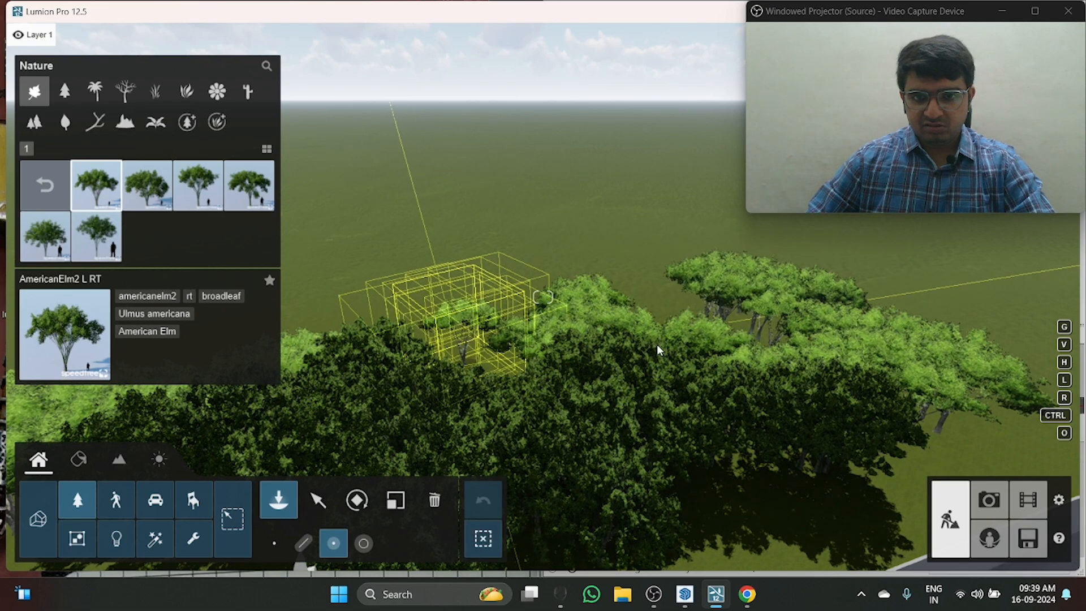
click(665, 326)
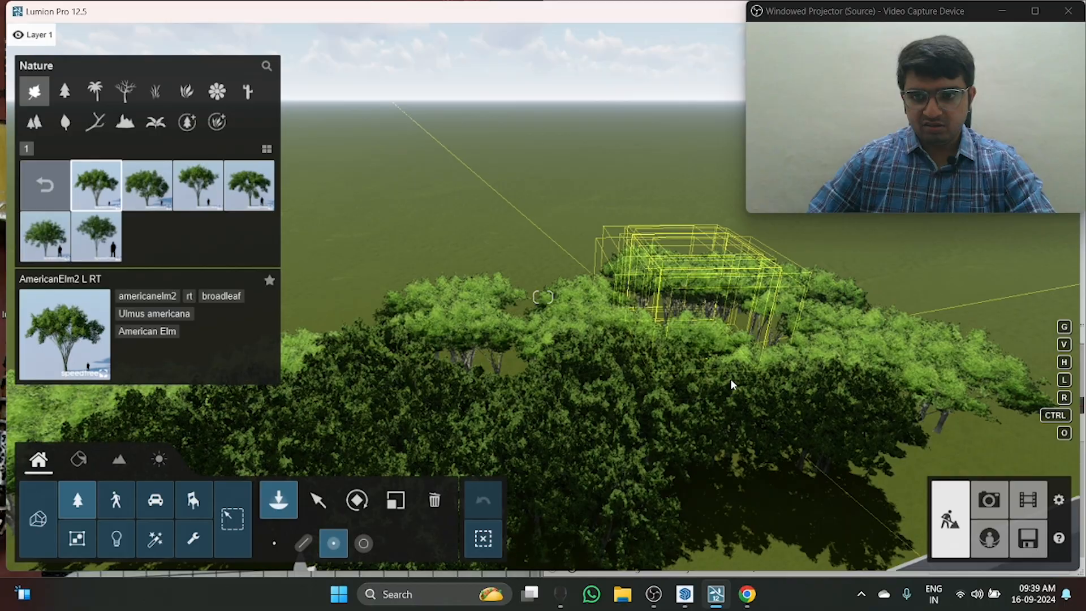
scroll(731, 380, down, 3)
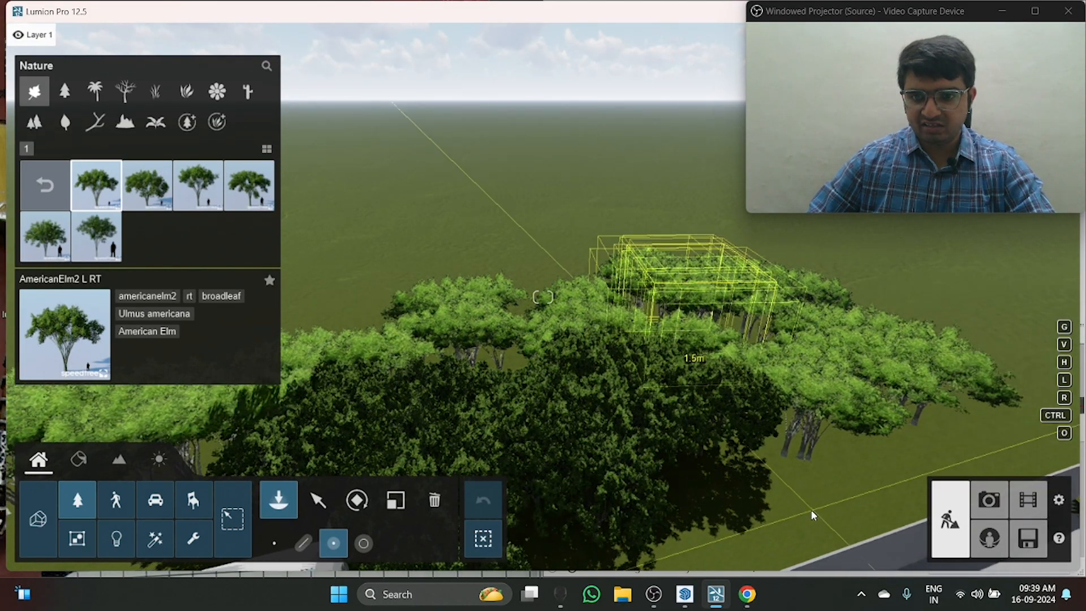
click(812, 511)
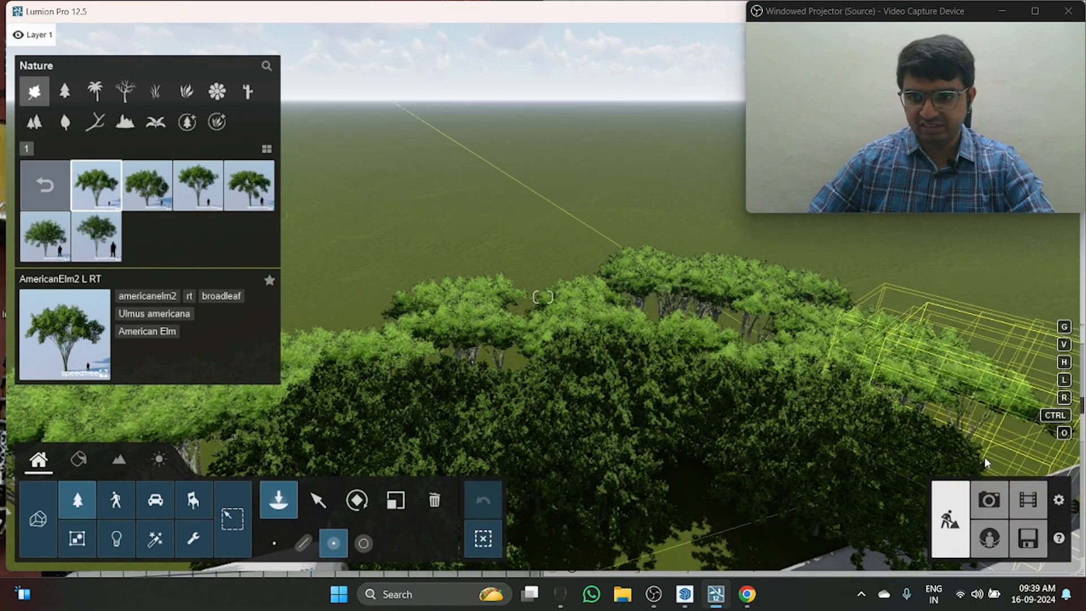
Step: Use paint placement to brush AmericanElm2 L RT trees onto the open grass behind the clusters and near the wall, and accept them
click(362, 543)
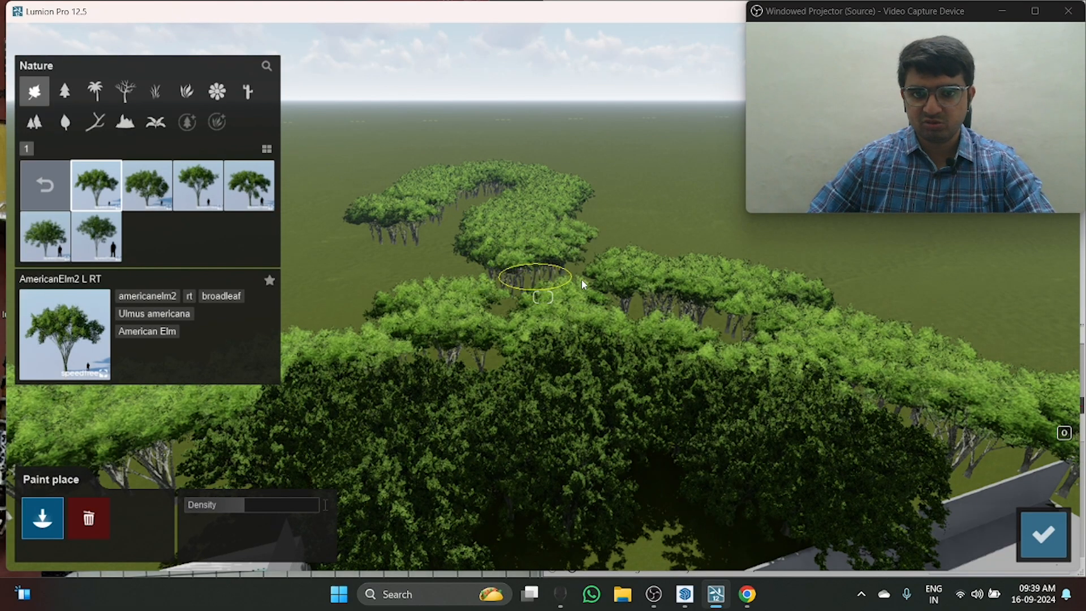
mouse_move(584, 284)
right_down()
mouse_move(558, 273)
mouse_move(719, 407)
mouse_move(792, 367)
mouse_move(820, 378)
mouse_move(826, 367)
right_up()
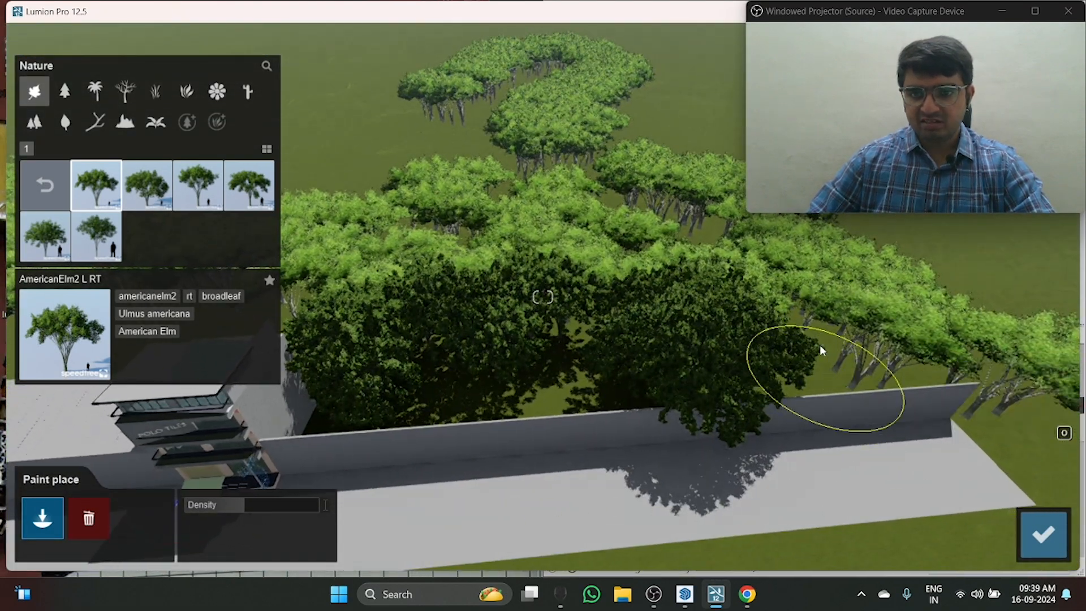
click(820, 345)
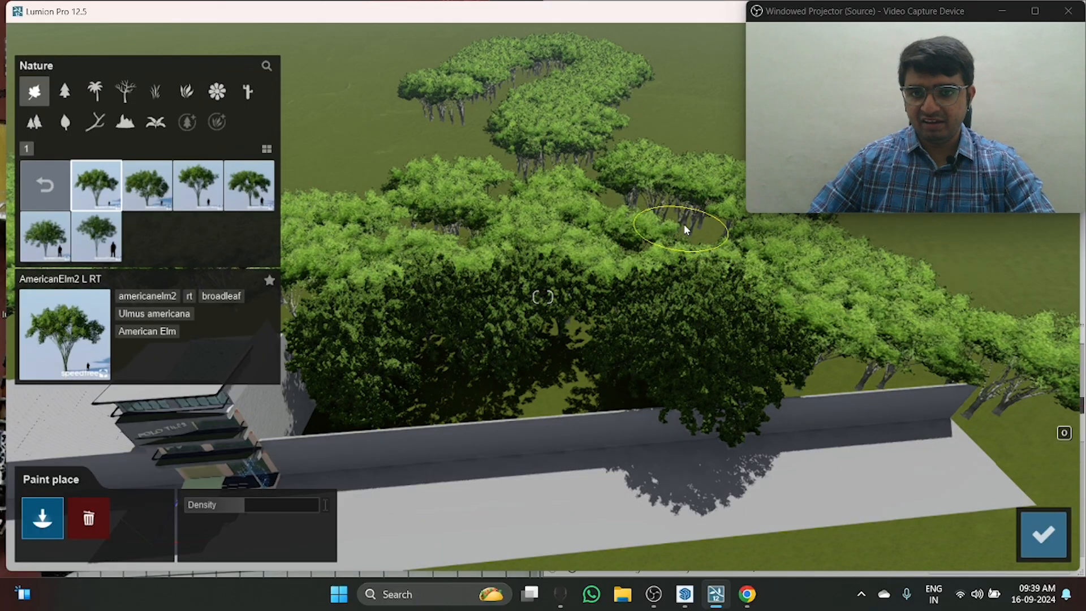
mouse_move(688, 229)
right_down()
mouse_move(650, 253)
mouse_move(574, 250)
mouse_move(688, 310)
right_up()
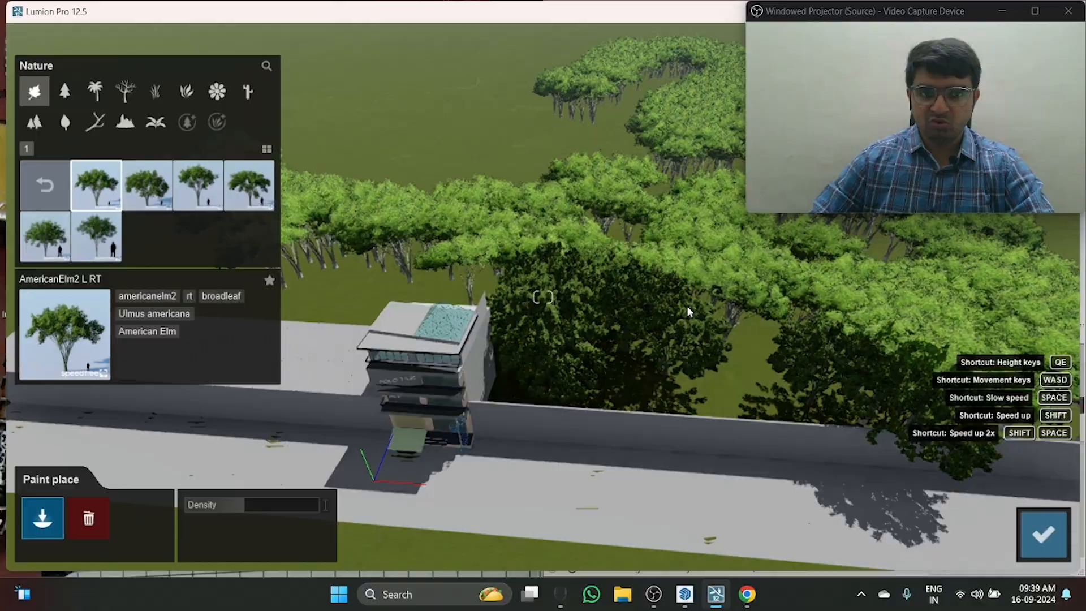
click(1044, 534)
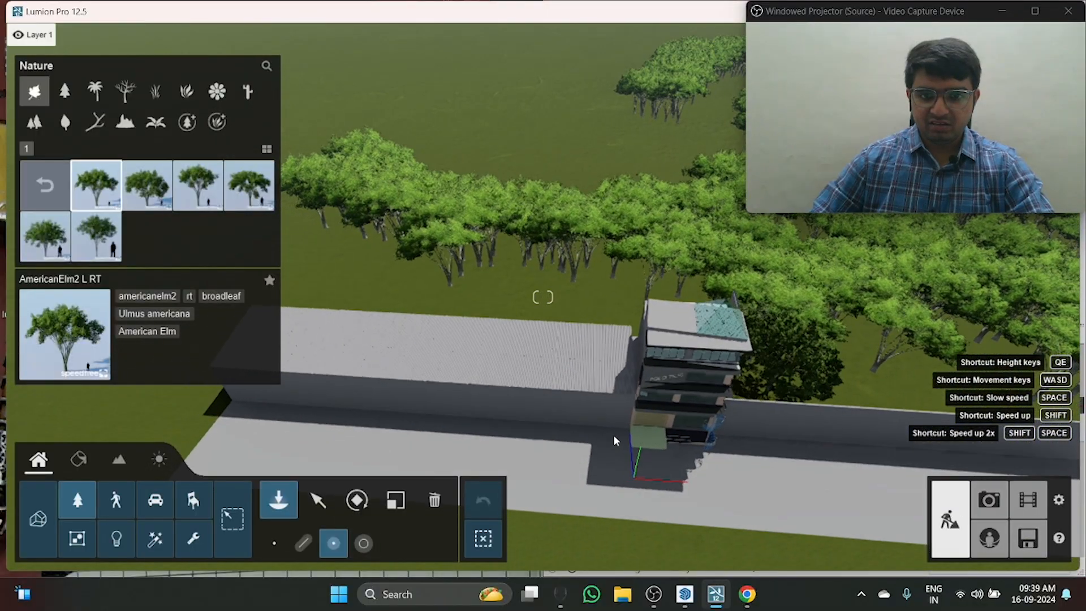
Step: Inspect the building's front facade and the tree backdrop behind it from near street level
key(e)
right_drag(613, 435, 702, 481)
key(w)
key(d)
key(s)
key(e)
key(d)
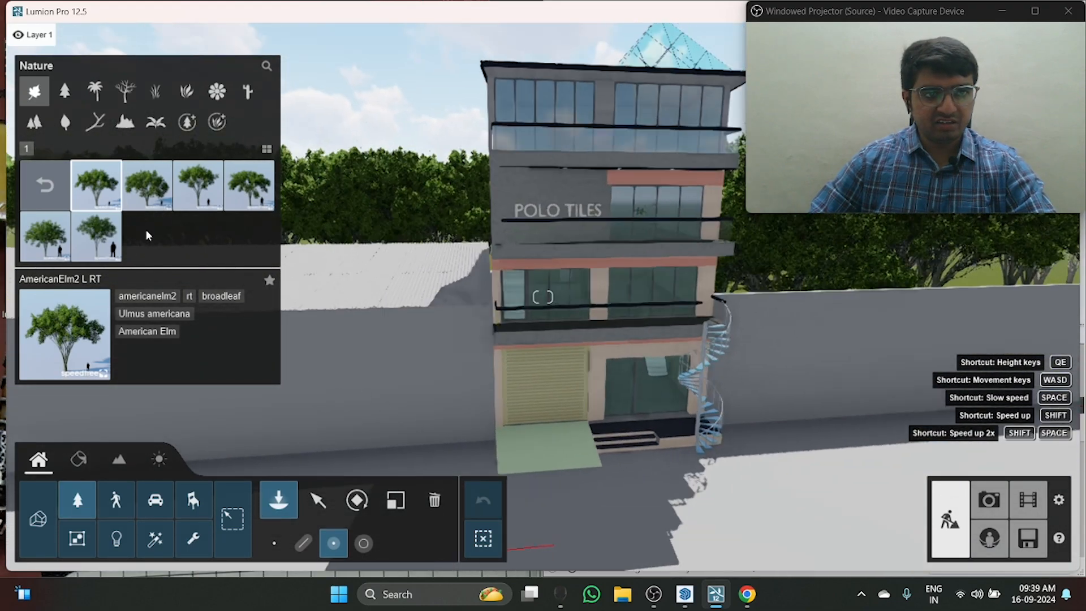
Step: Place a single BismarckPalm1 RT palm on the pavement in front of the boundary wall, beside the building
click(64, 91)
click(95, 90)
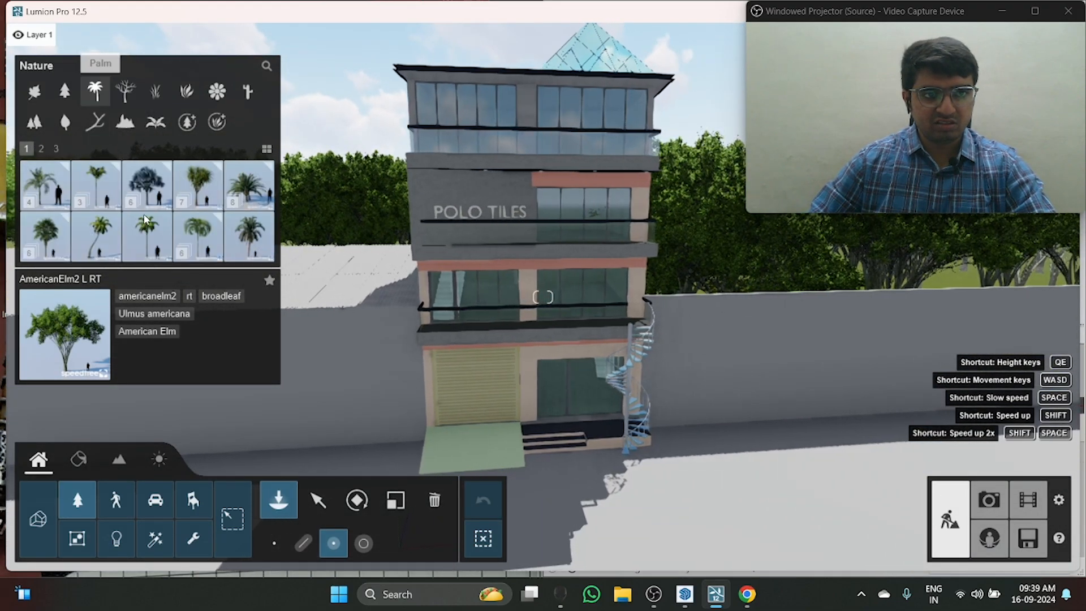
click(147, 183)
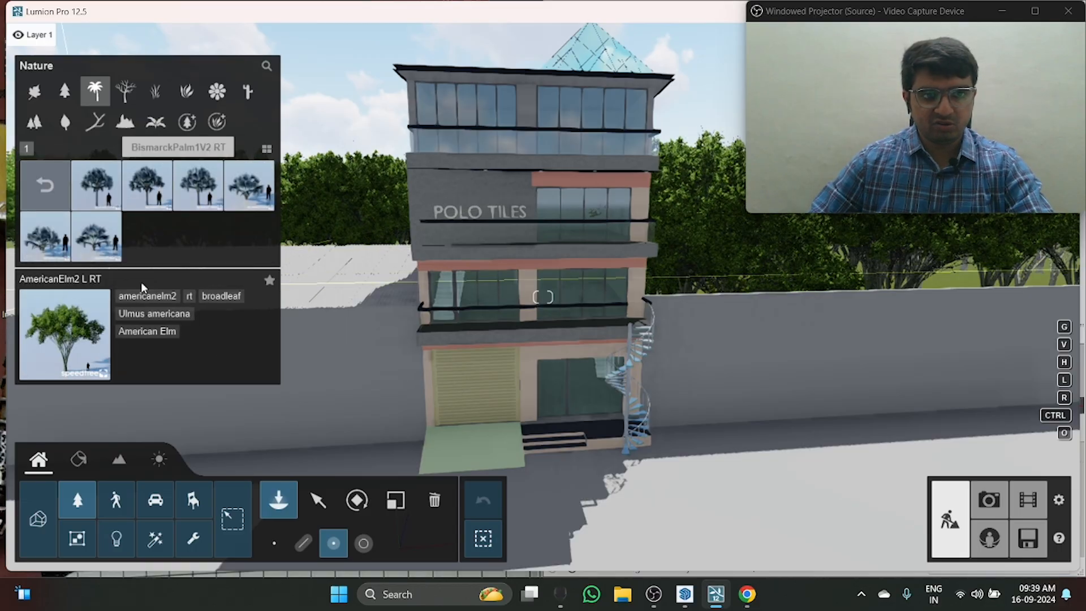
click(117, 205)
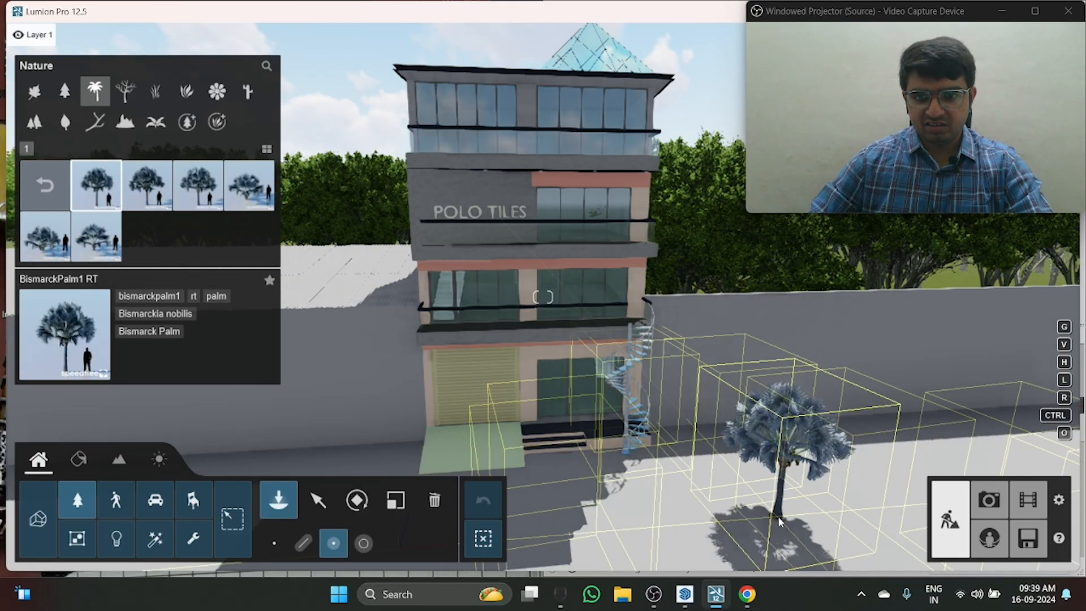
click(283, 544)
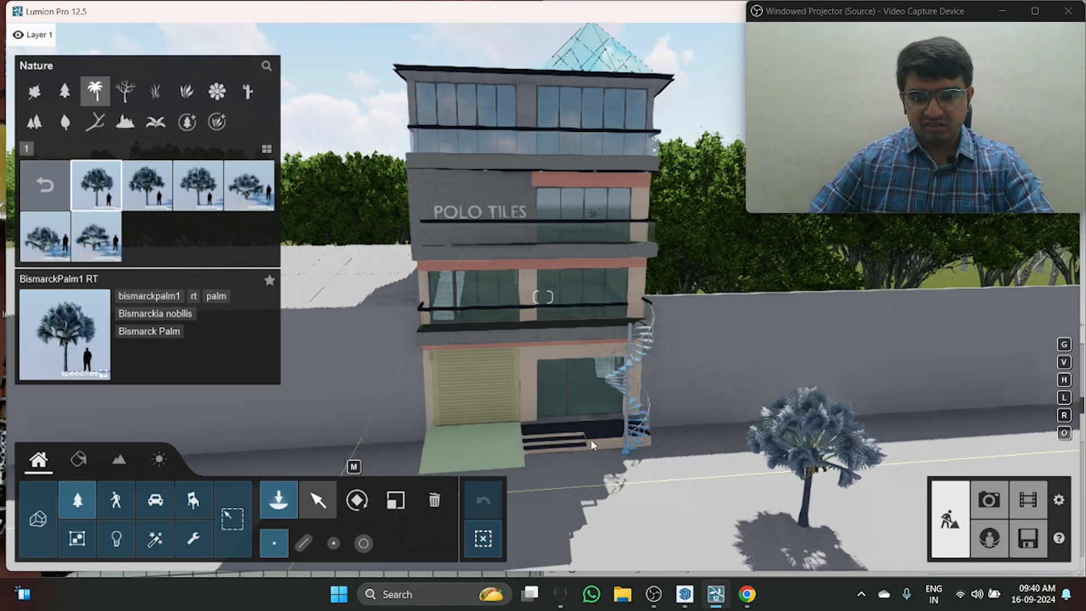
Step: Select the placed Bismarck palm and rotate it on the ground around its vertical axis
click(319, 502)
right_drag(594, 368, 784, 434)
key(w)
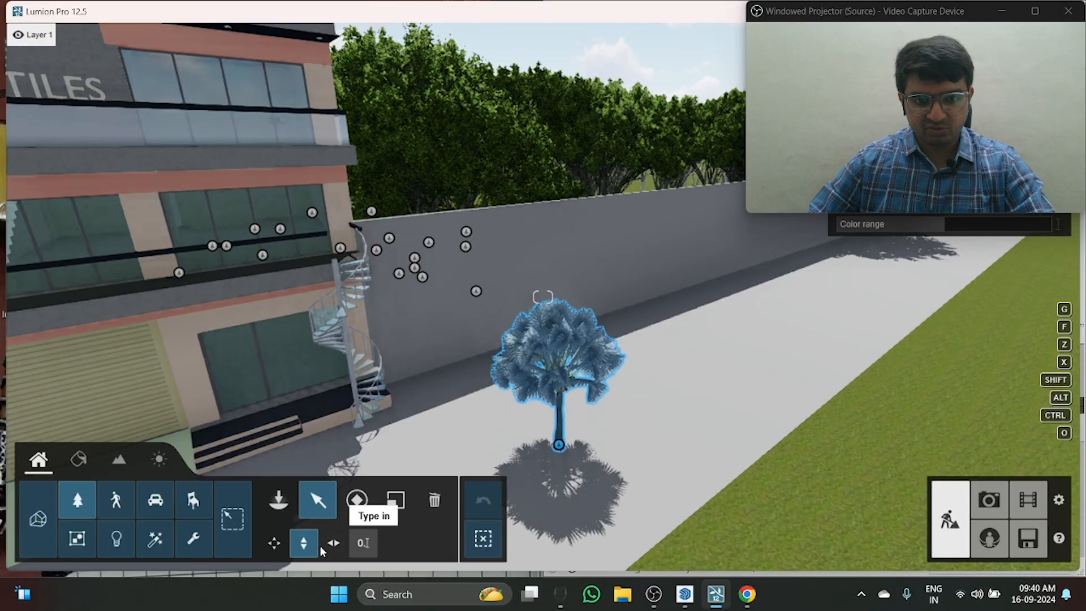
click(370, 499)
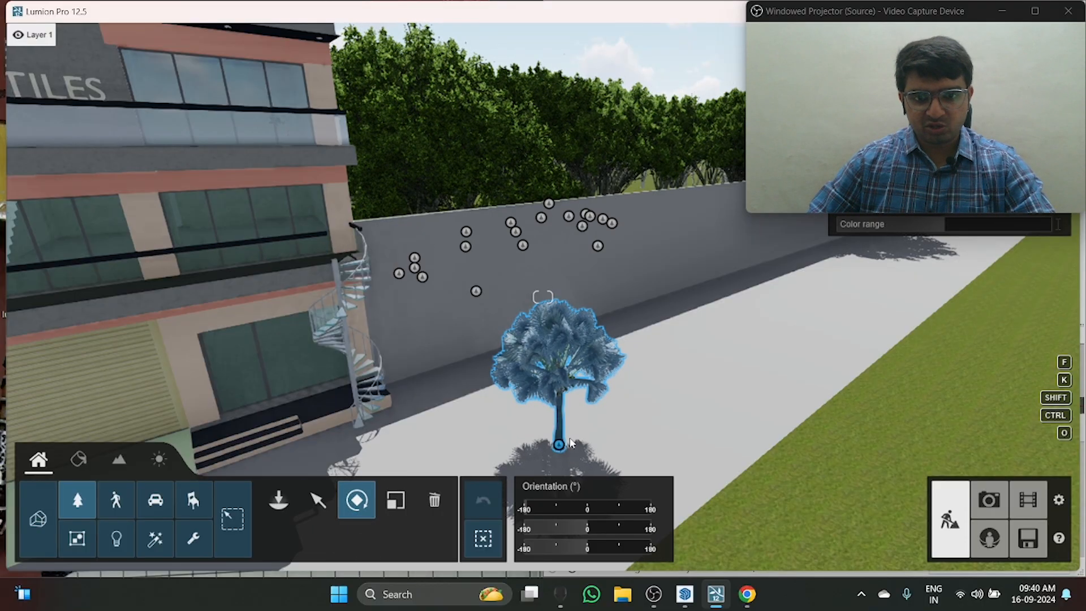
drag(547, 444, 577, 434)
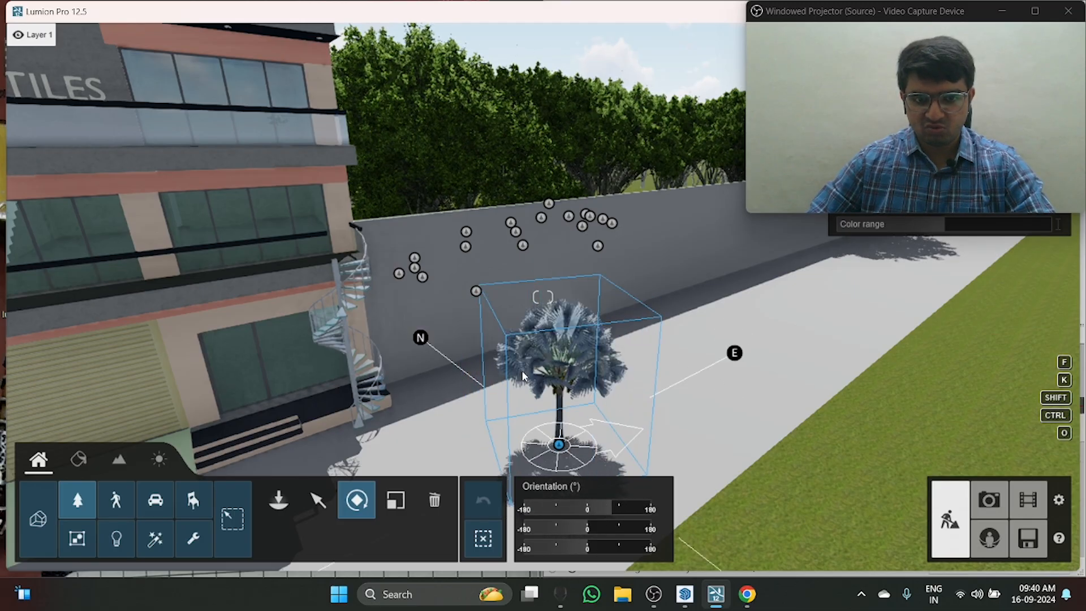
Step: Scale the Bismarck palm up until its crown reaches above the boundary wall
click(395, 499)
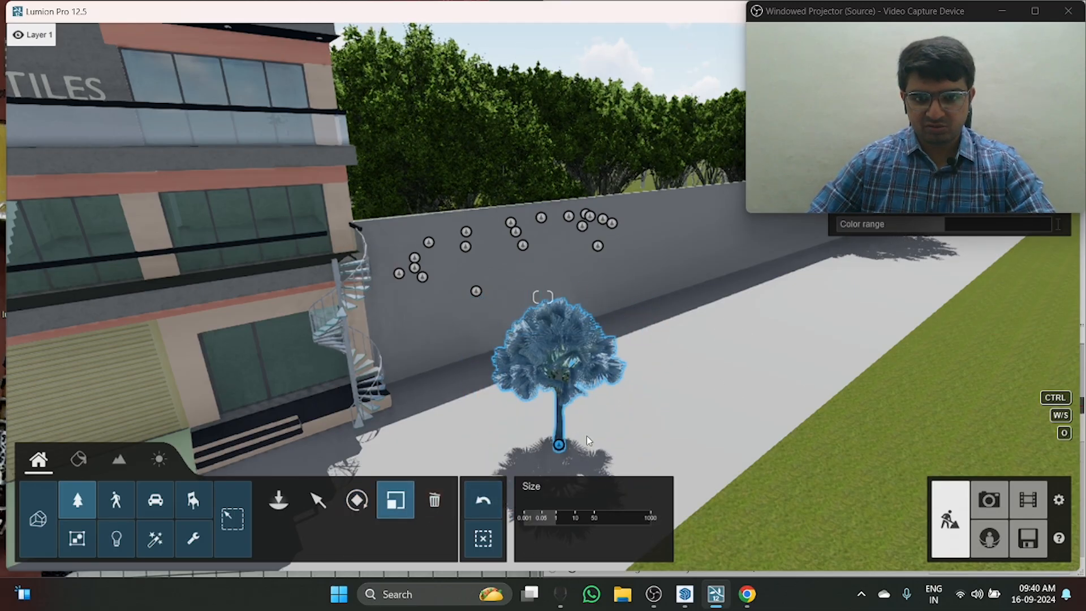
drag(587, 436, 813, 420)
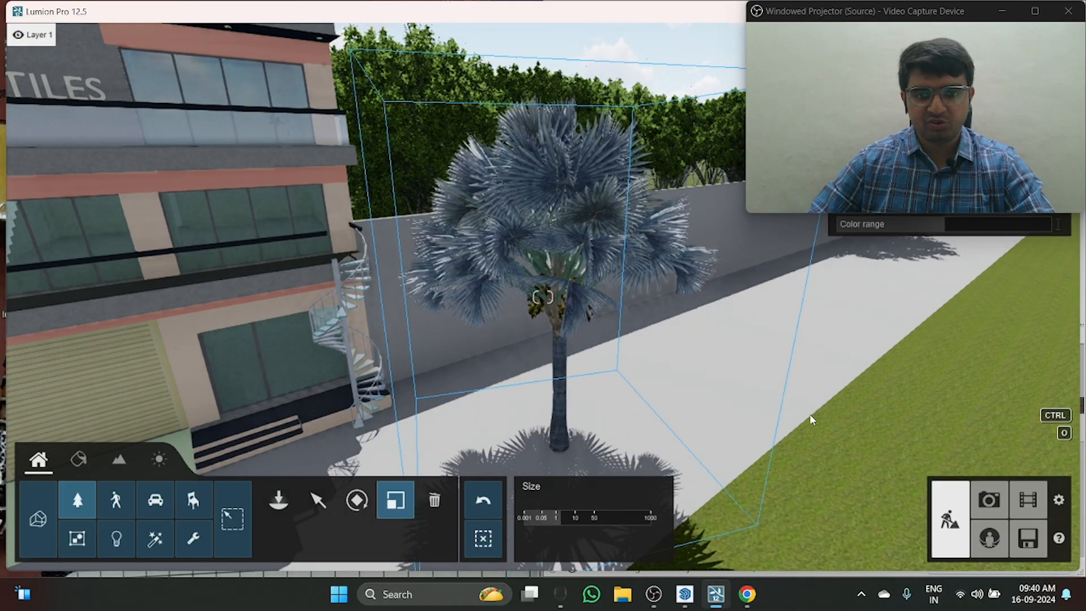
key(s)
right_drag(813, 419, 783, 500)
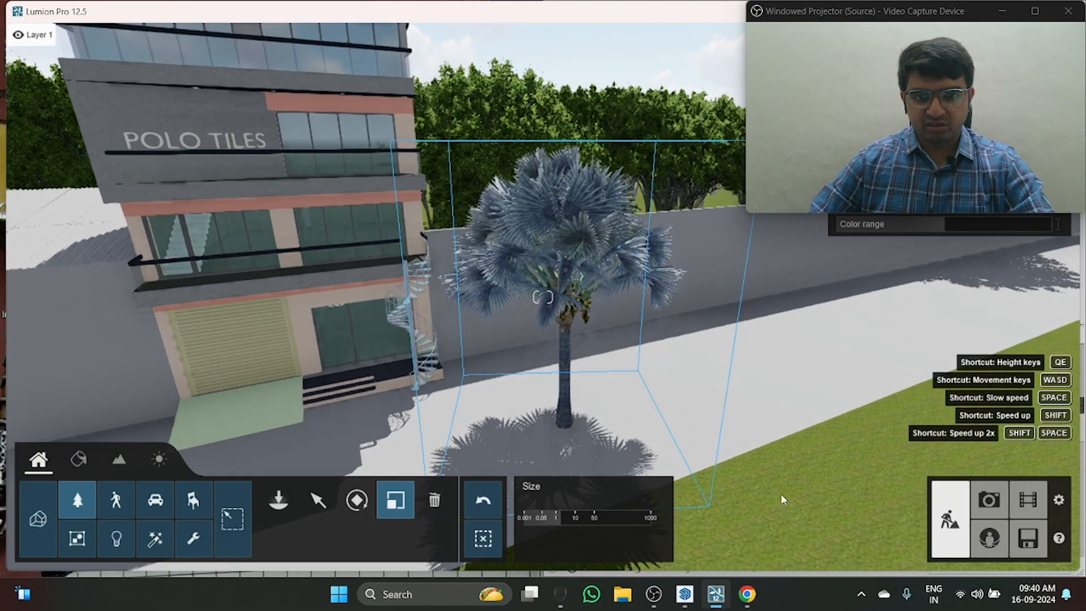
Step: Rotate the enlarged Bismarck palm around its vertical axis and clear the selection
key(r)
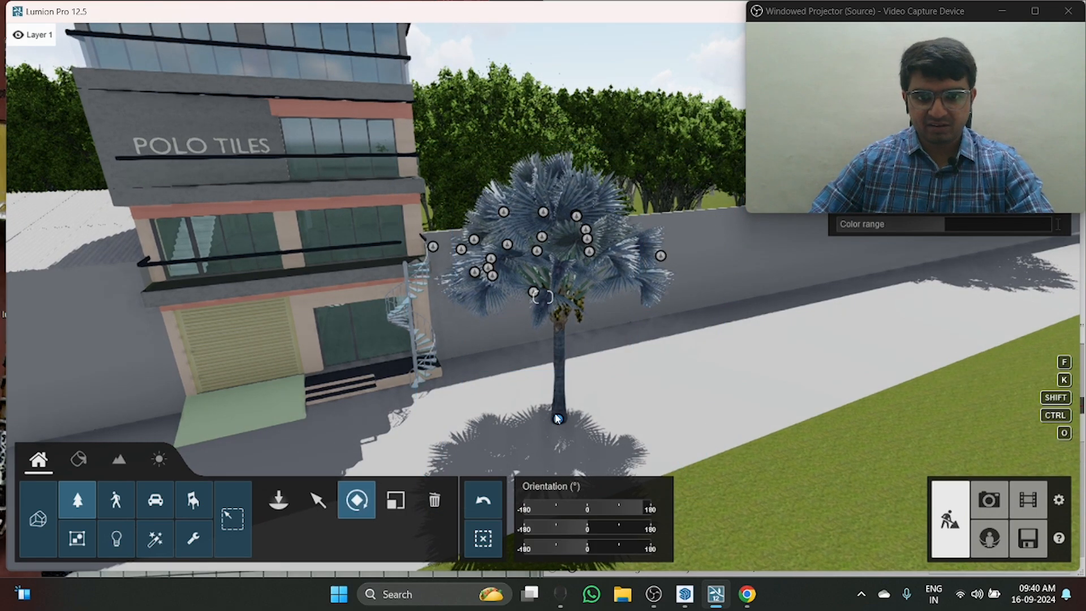
drag(558, 419, 672, 443)
right_drag(647, 430, 465, 546)
click(486, 541)
right_drag(407, 434, 418, 471)
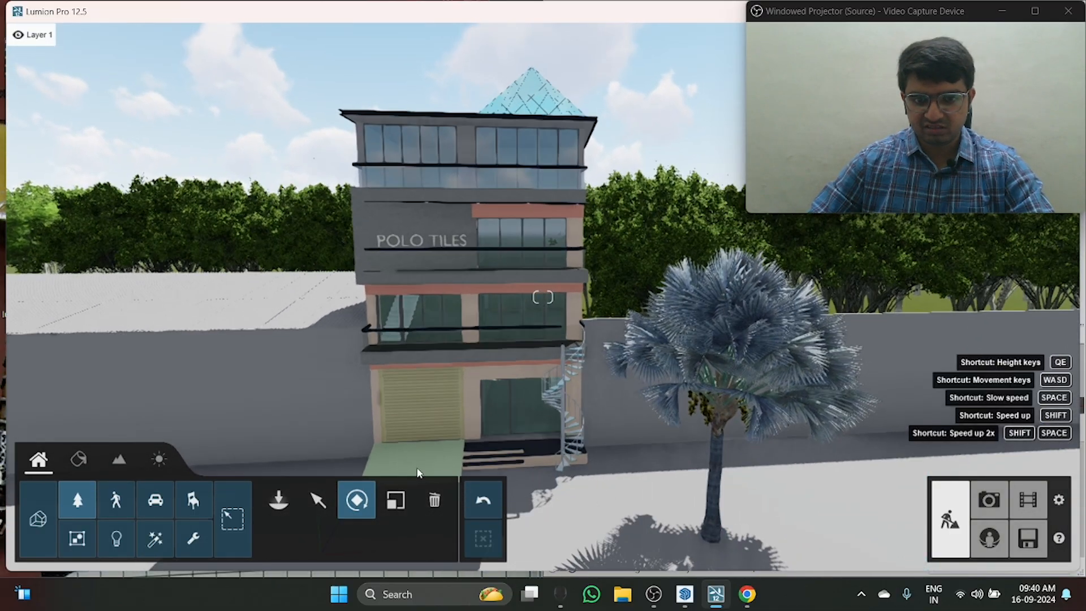
Step: Delete the Bismarck palm from the pavement beside the building
click(709, 540)
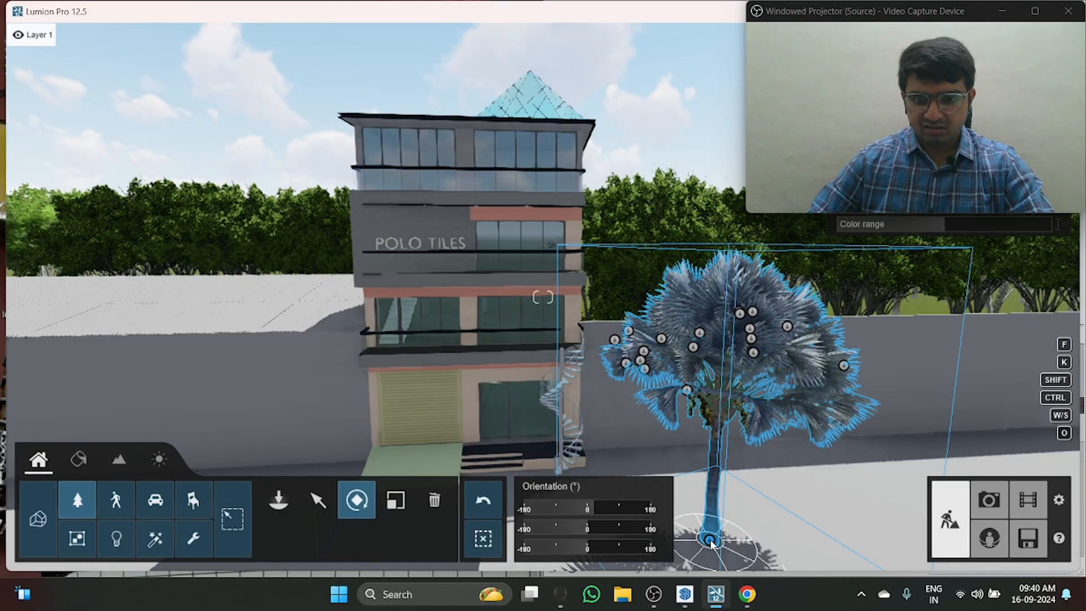
click(434, 500)
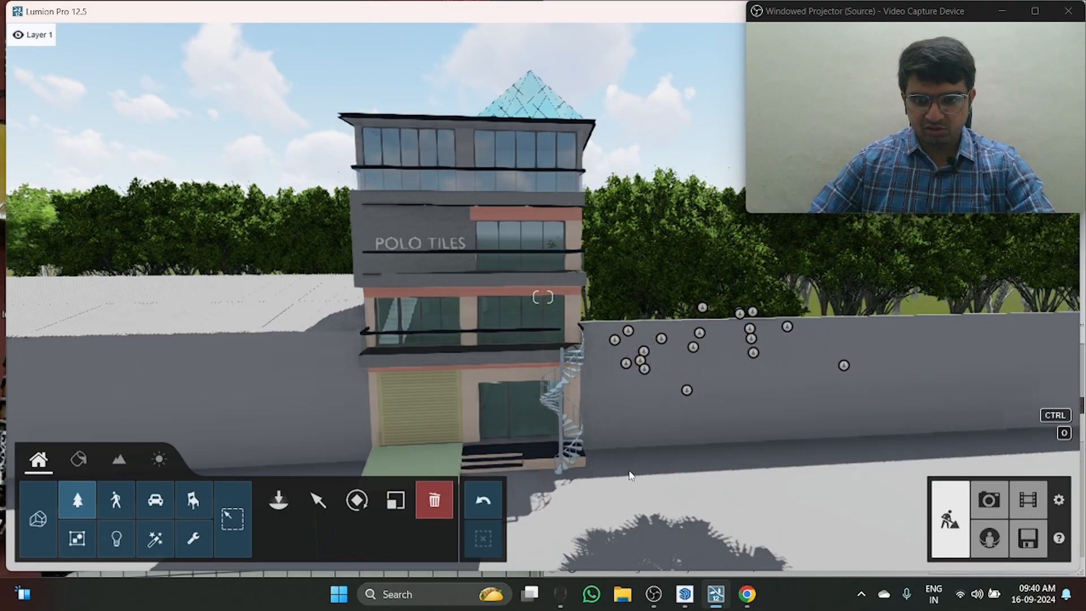
right_drag(434, 500, 474, 554)
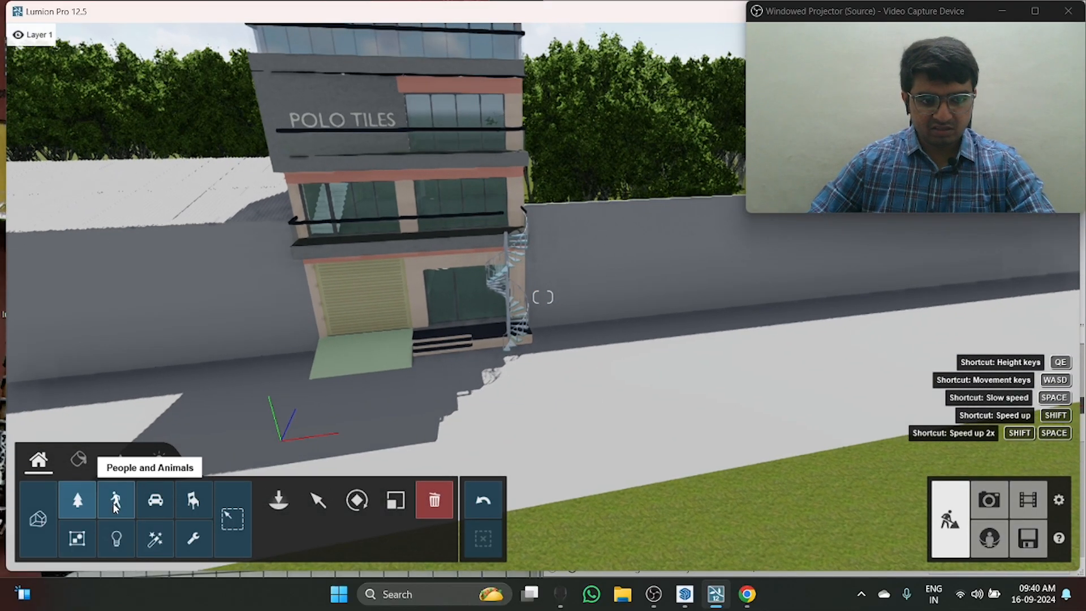
Step: Place four Leaves Maple Circle Large 001 patches in a row on the pavement along the boundary wall
click(116, 507)
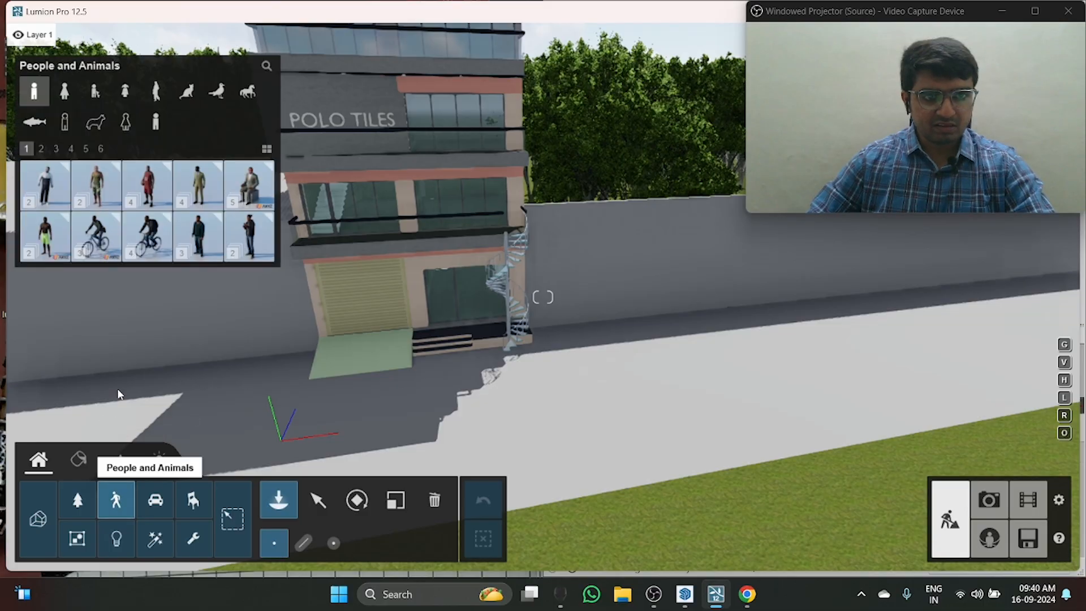
click(77, 500)
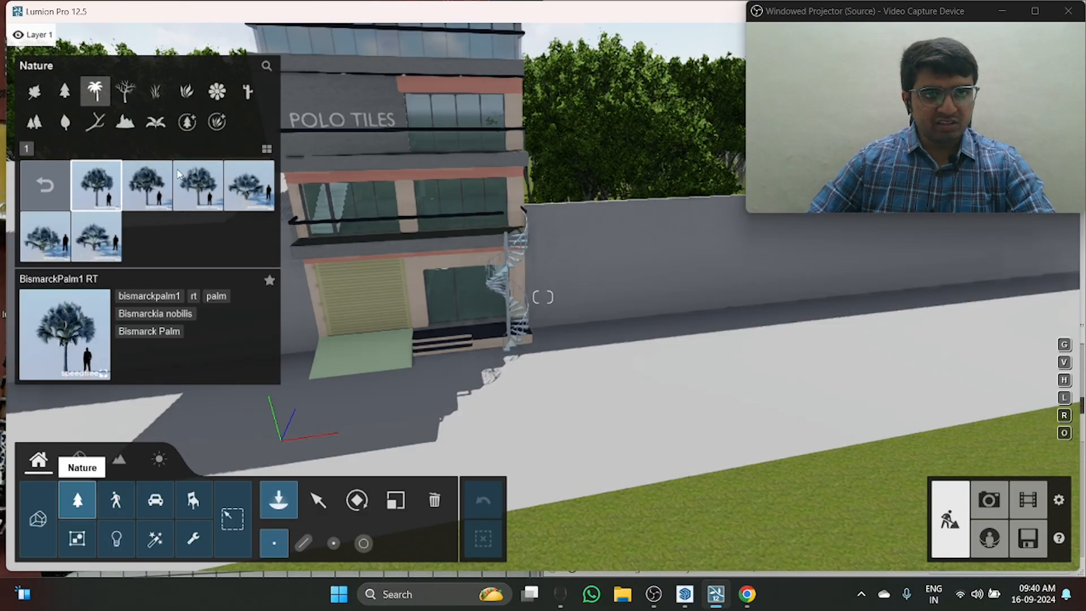
click(218, 93)
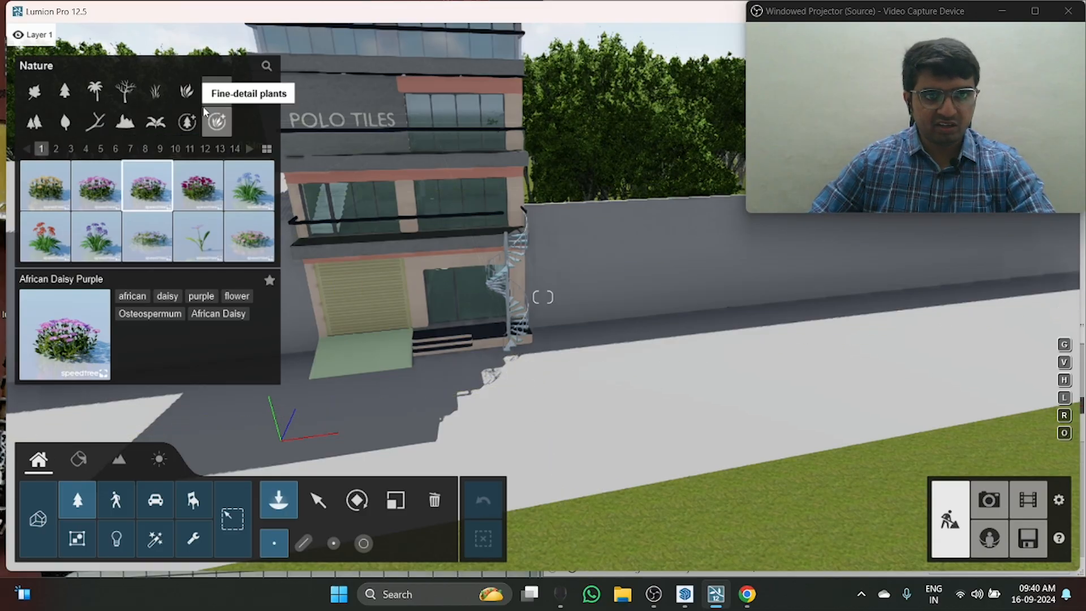
click(156, 123)
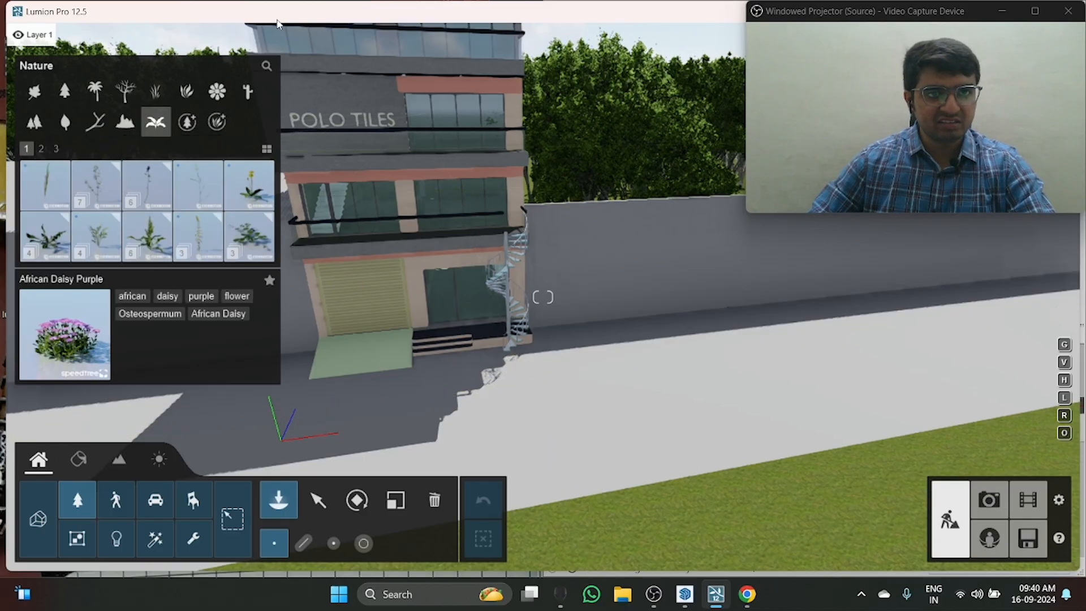
click(73, 118)
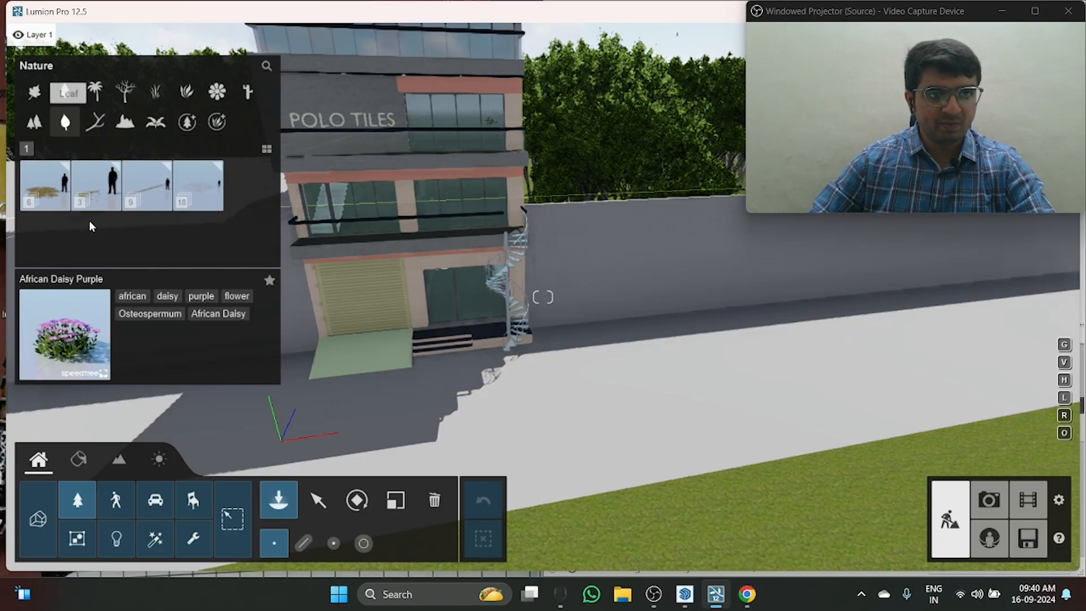
click(45, 187)
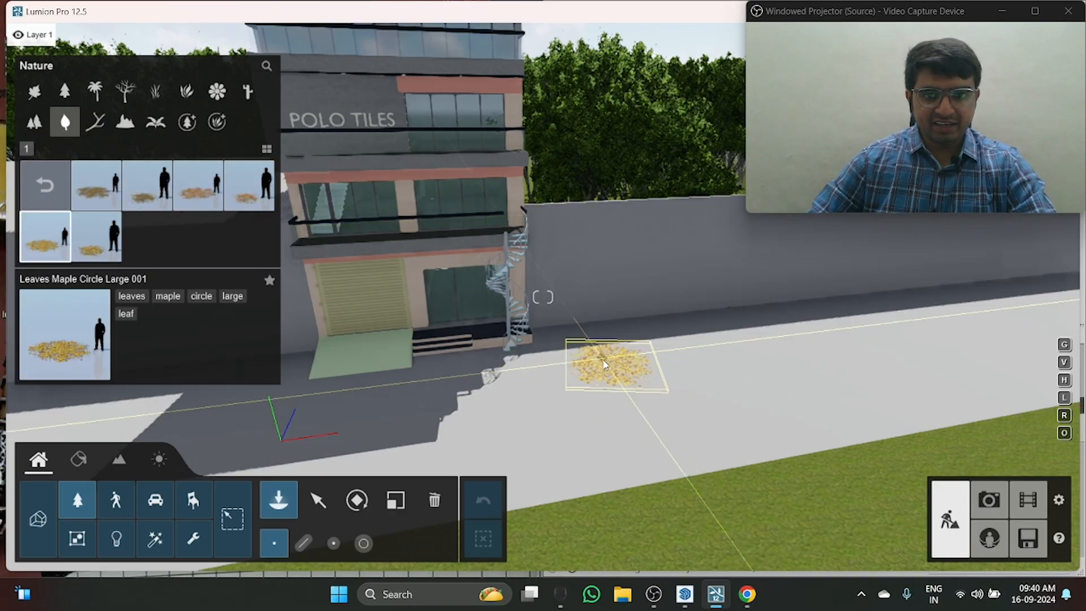
click(710, 354)
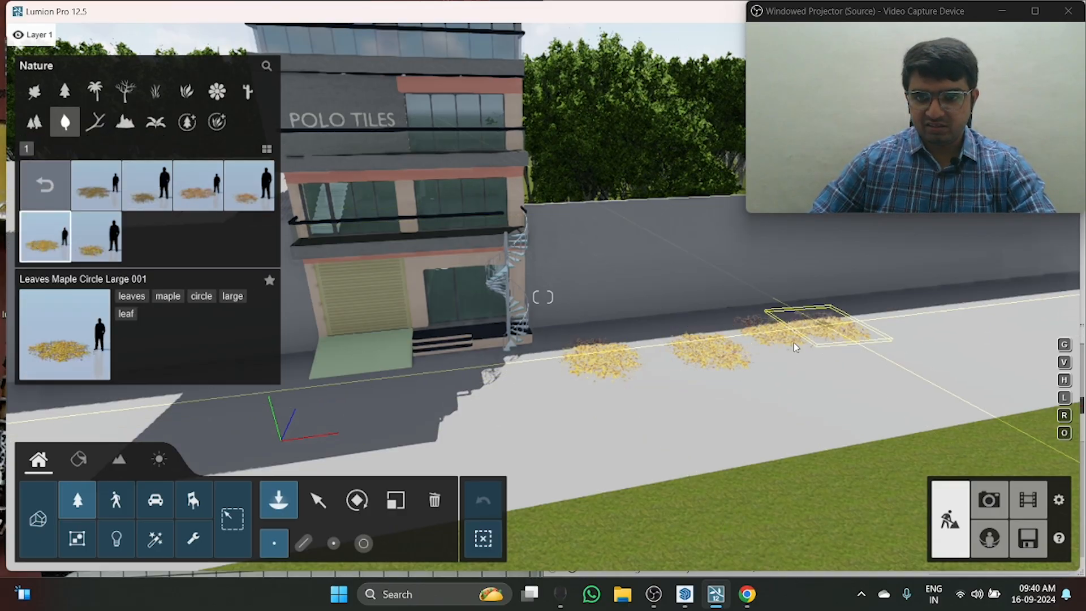
Step: Maximize the window and pick the Man African 0007 Bicycle figure for placement near the building
double_click(524, 11)
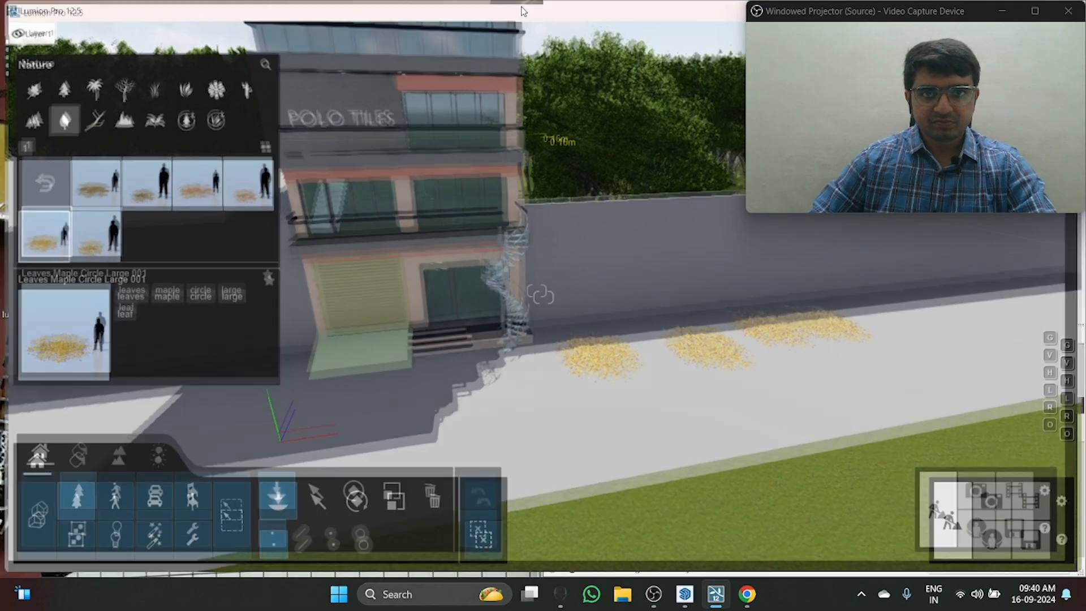
click(112, 505)
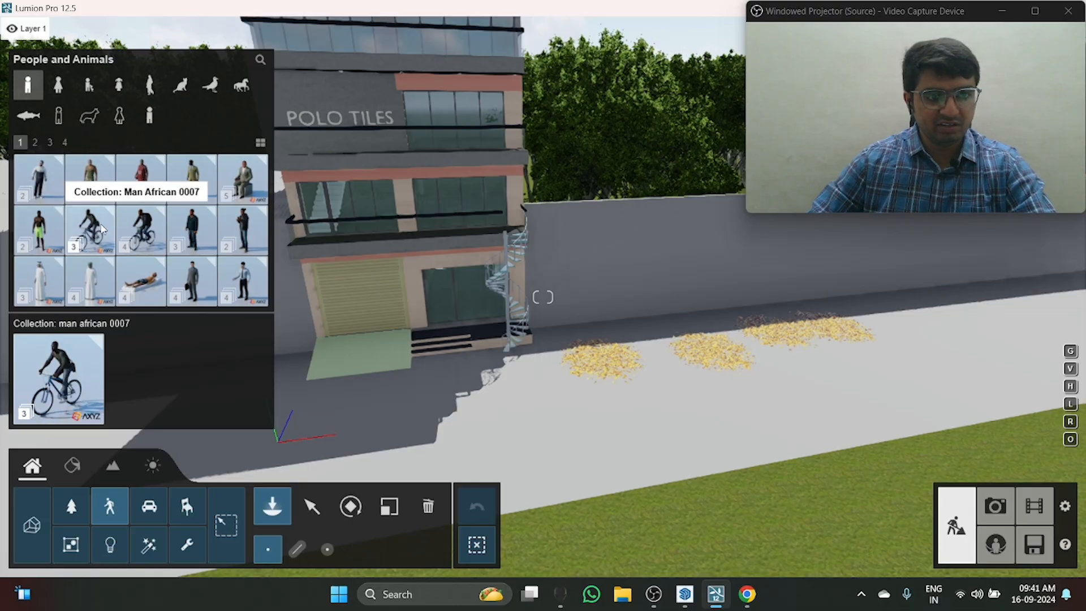
click(69, 241)
mouse_move(110, 194)
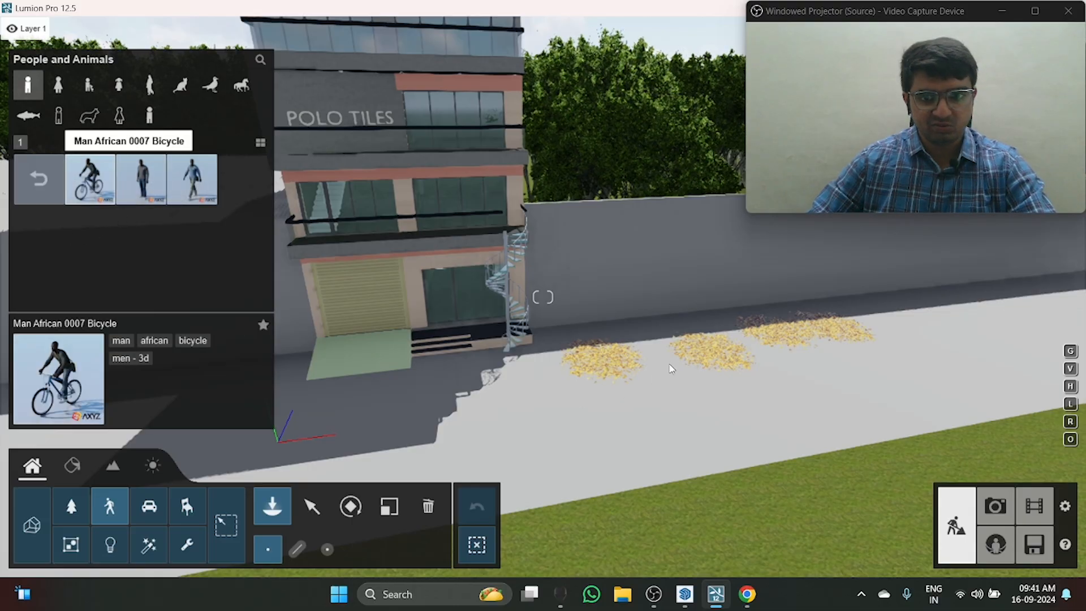
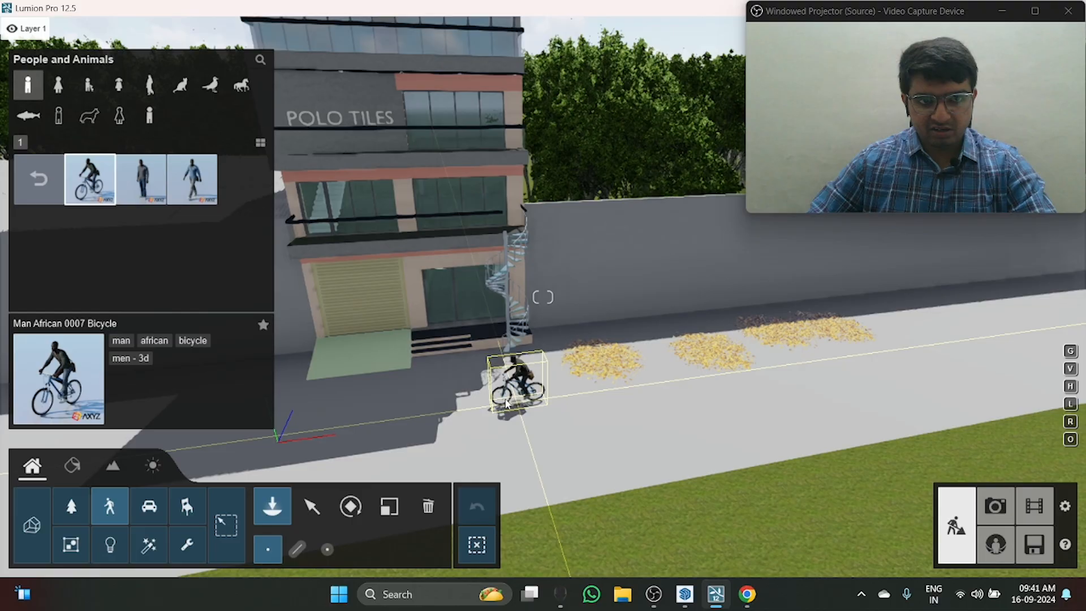
Step: Place the cyclist and the Man African 0007 Walk figure on the pavement in front of the building
click(399, 435)
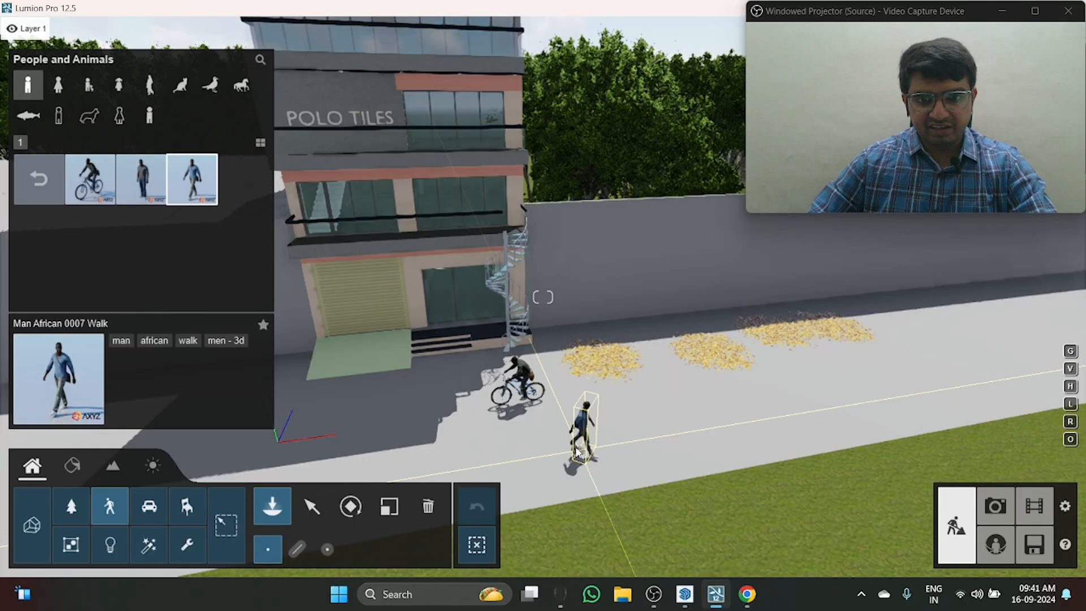
click(312, 507)
Step: Inspect the placed figures and the building's front facade from several heights and angles
right_drag(568, 422, 560, 481)
key(w)
key(e)
key(w)
key(s)
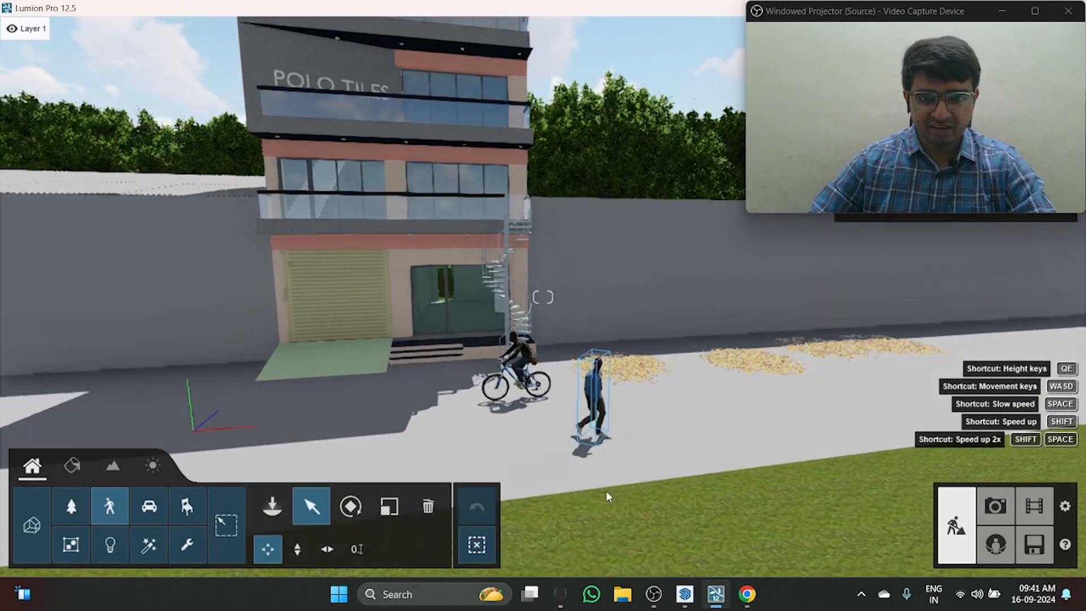
key(w)
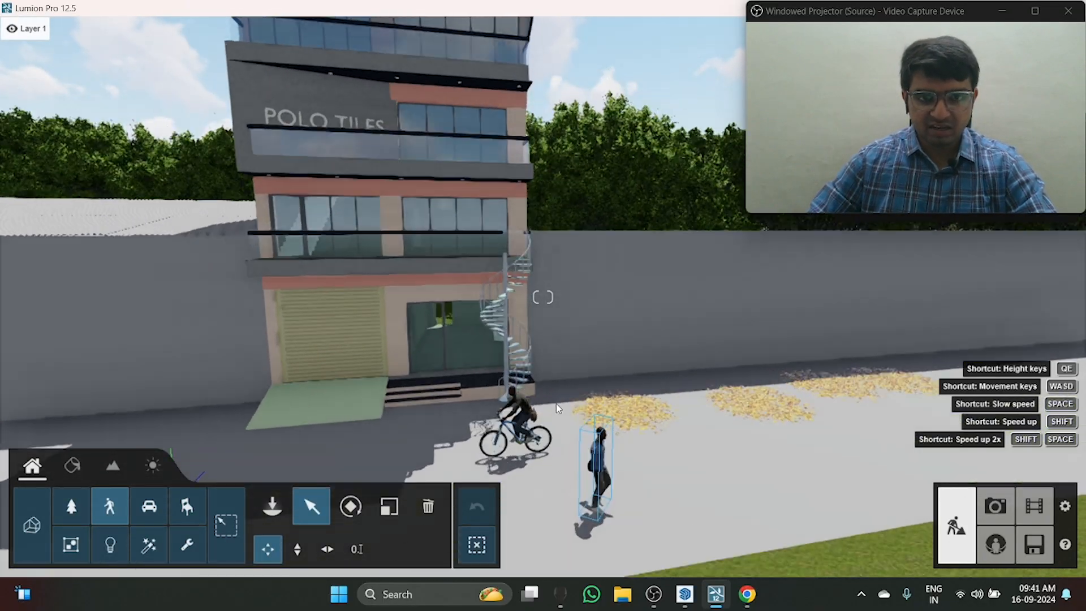
right_drag(573, 379, 618, 375)
key(q)
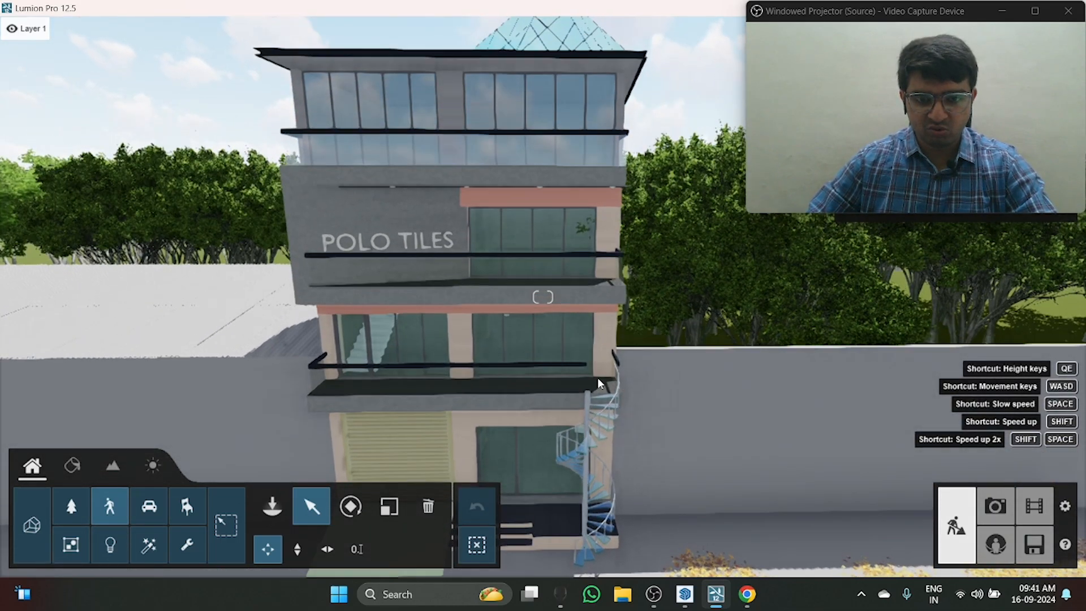
key(a)
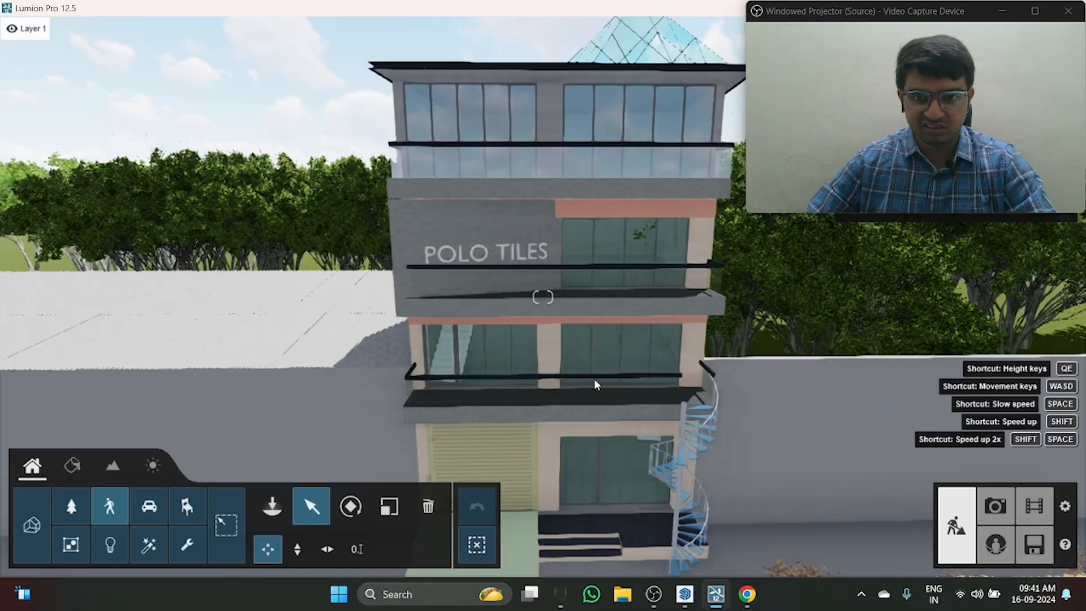
right_drag(613, 378, 682, 385)
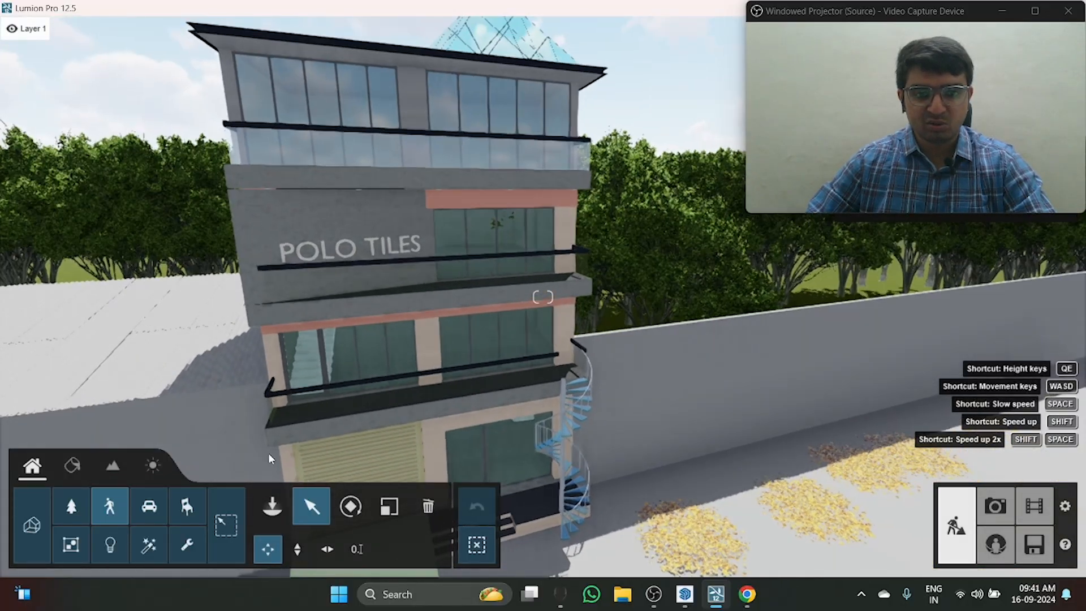
Step: Place the seated Man Arab 0002 Phone figure on the plinth edge beside the spiral staircase
click(110, 511)
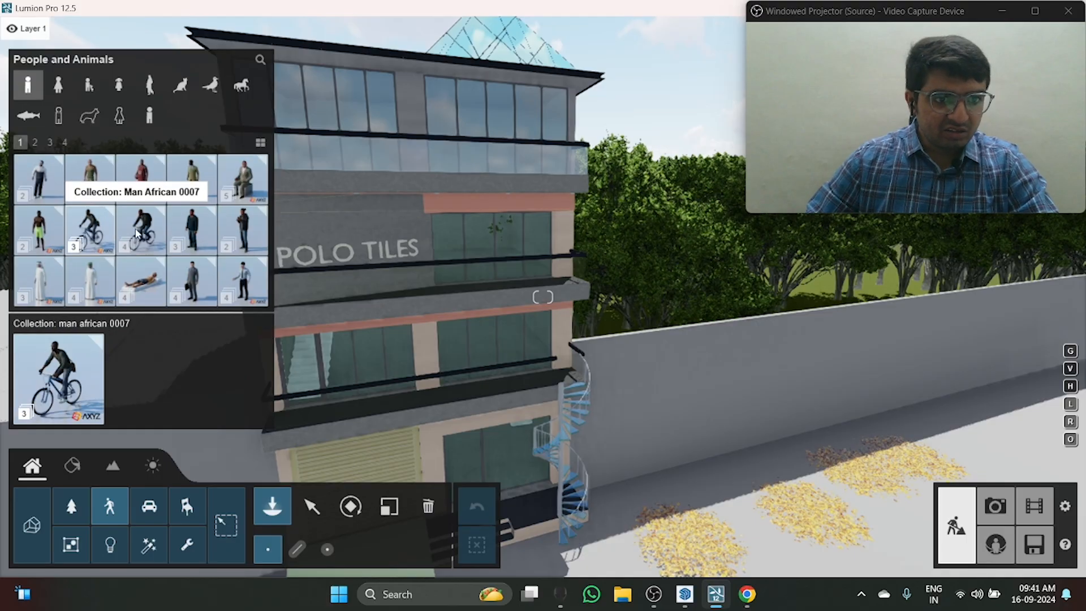
click(94, 294)
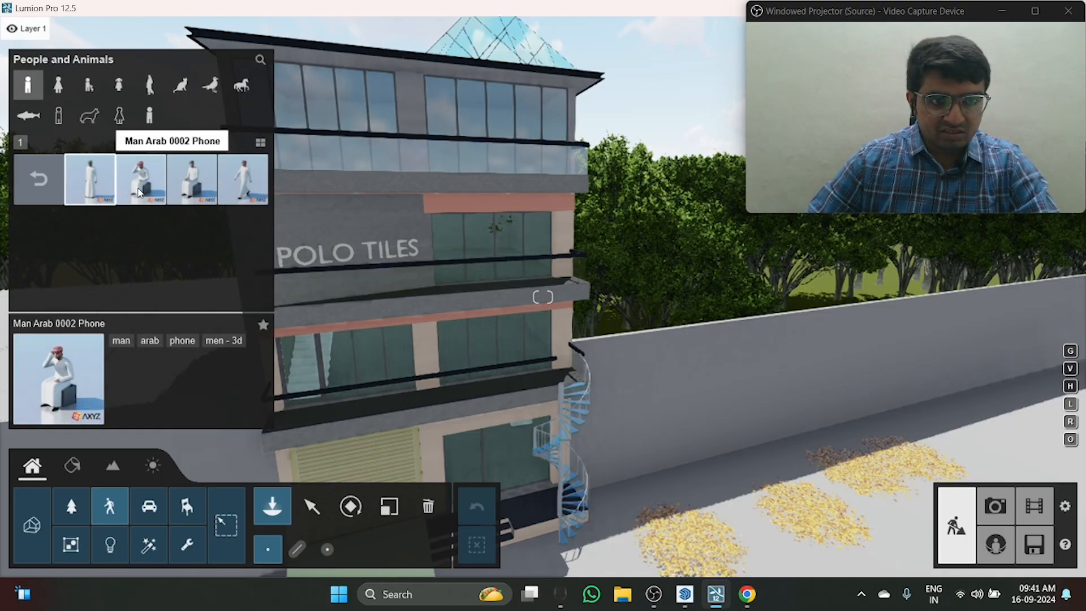
key(w)
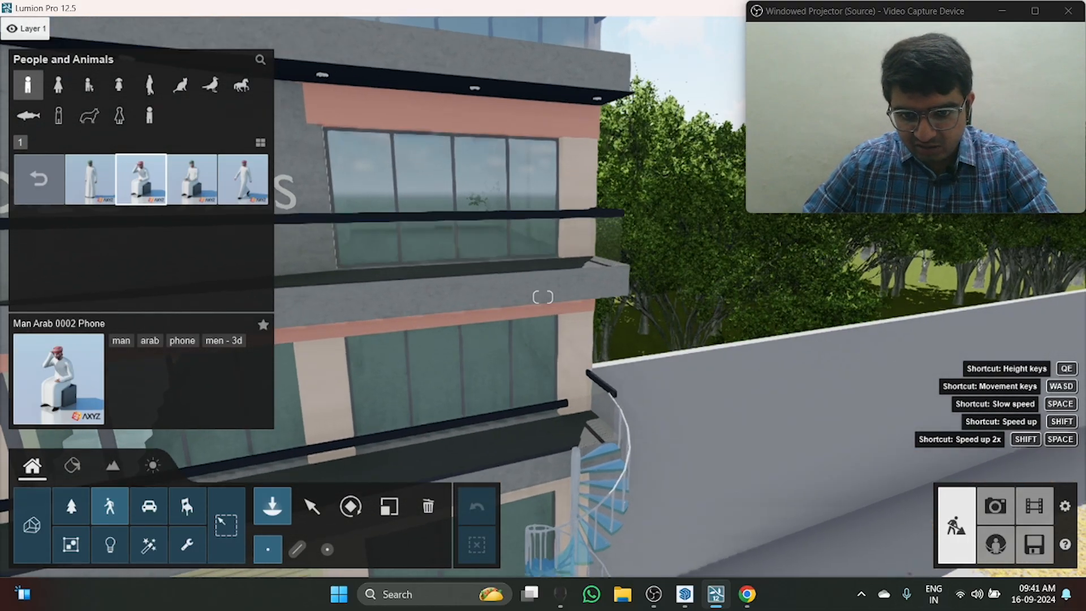
right_drag(580, 370, 567, 514)
click(540, 471)
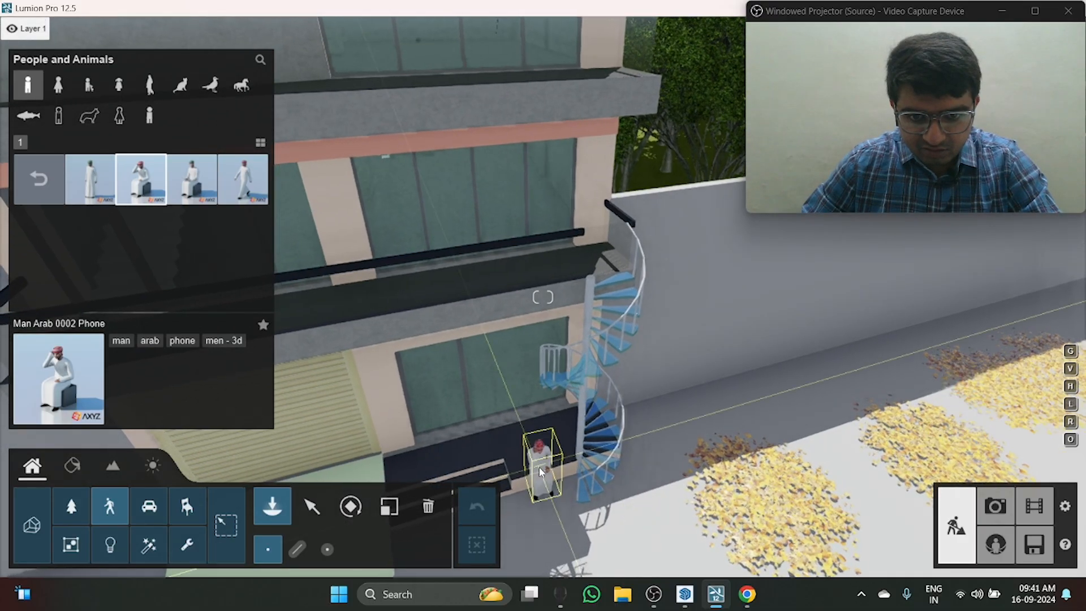
key(e)
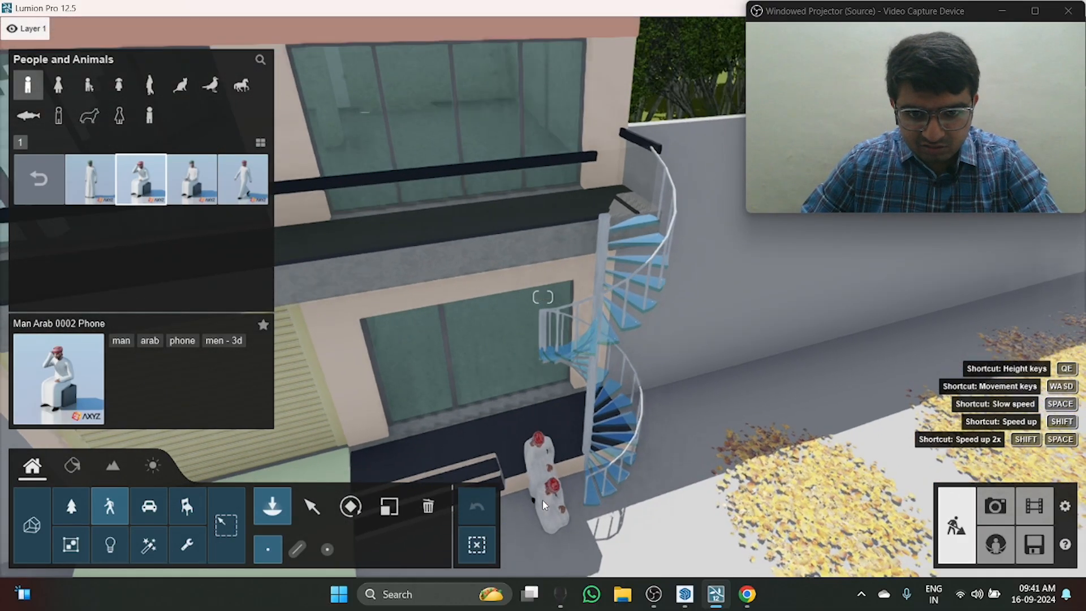
mouse_move(544, 505)
right_down()
mouse_move(548, 487)
mouse_move(553, 512)
right_up()
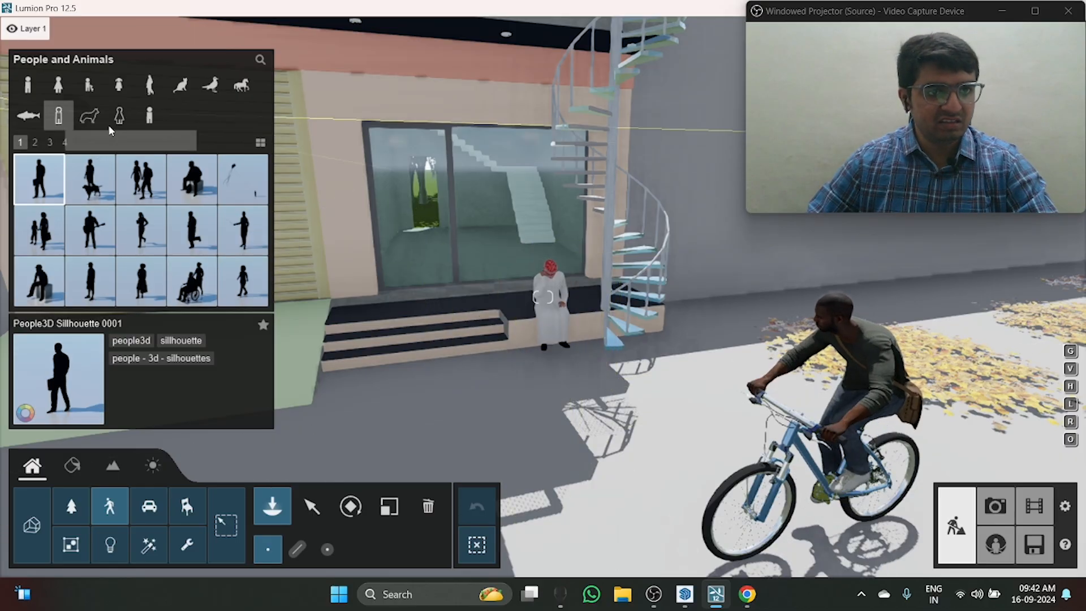
Step: Browse the animal silhouettes and birds and preview the Swan 001 Idle in front of the entrance
click(89, 116)
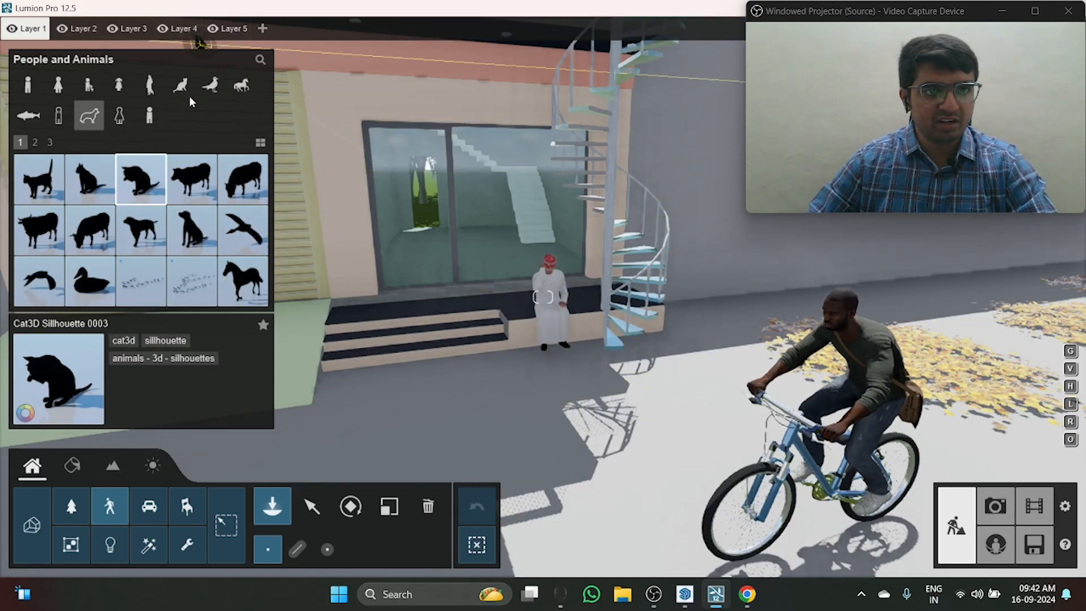
click(211, 95)
click(141, 295)
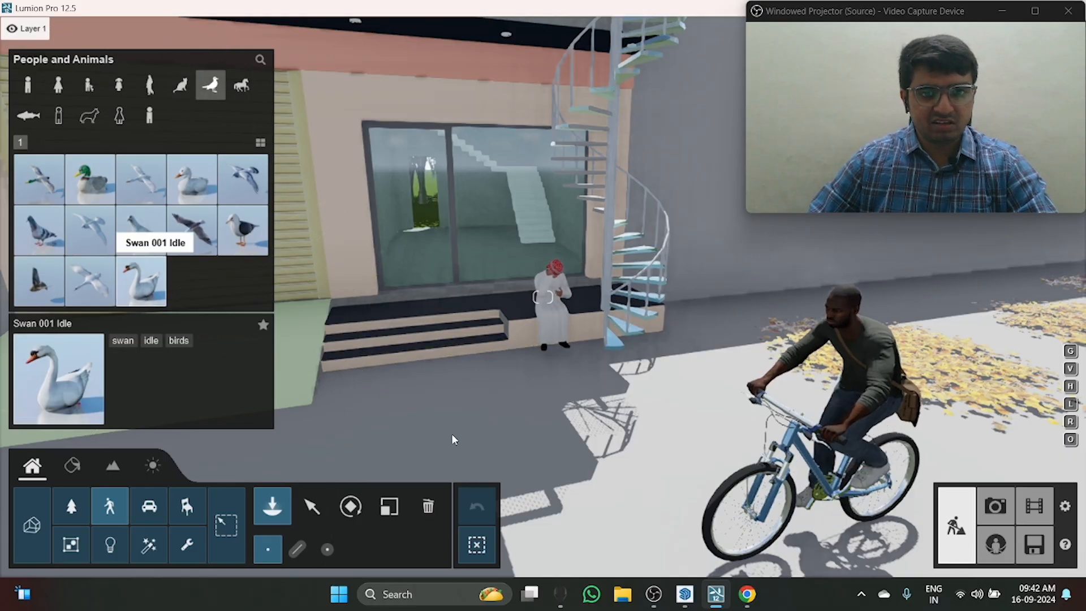
click(451, 433)
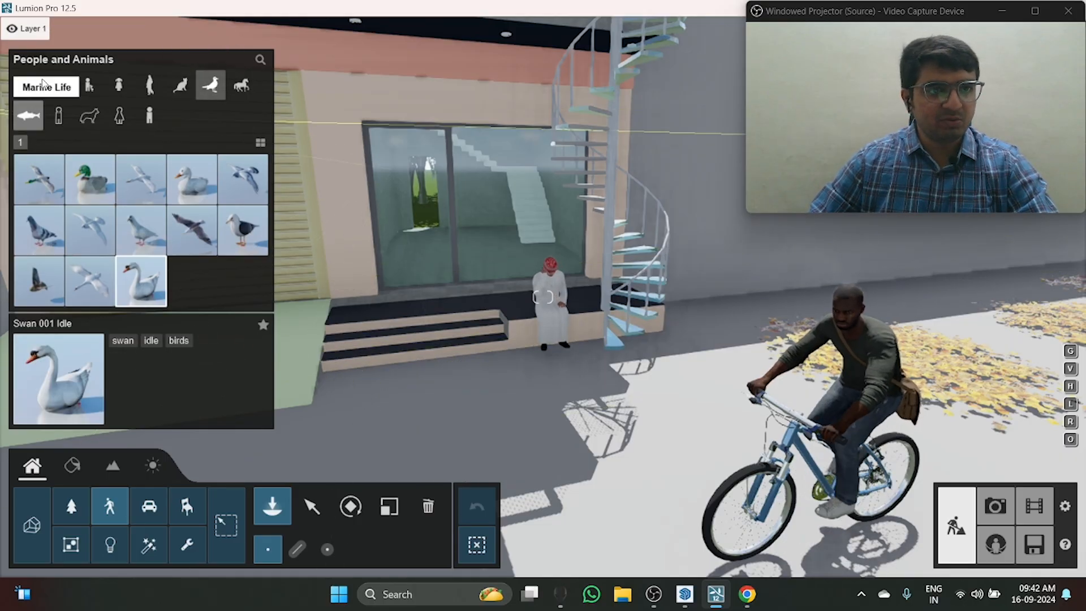
Step: Preview the Man Asian 0001 TreadingWater figure on the pavement and return to the men collections
click(28, 84)
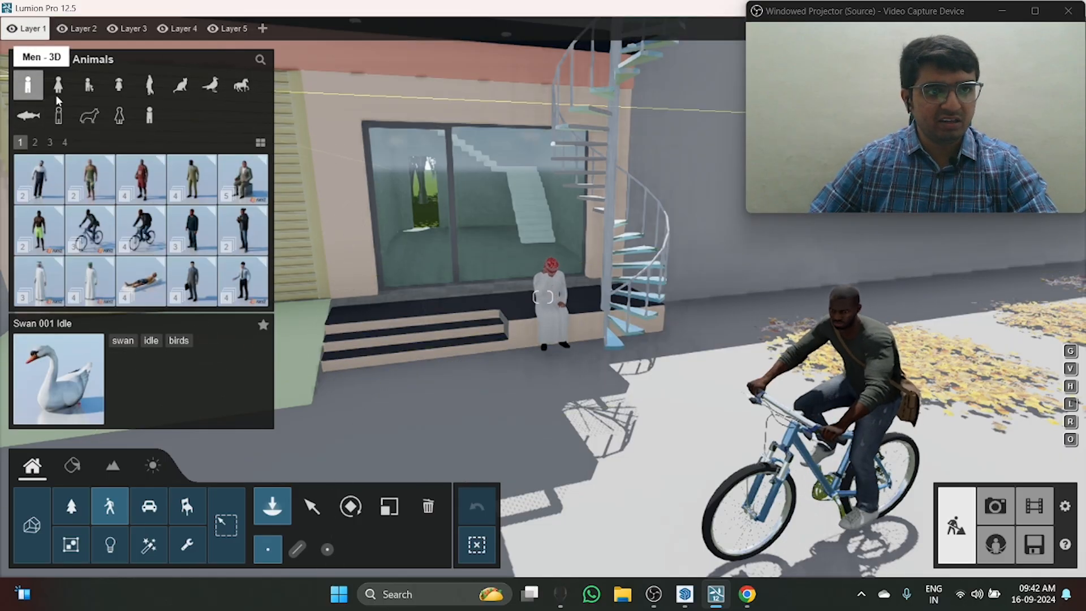
click(143, 287)
right_drag(453, 388, 387, 426)
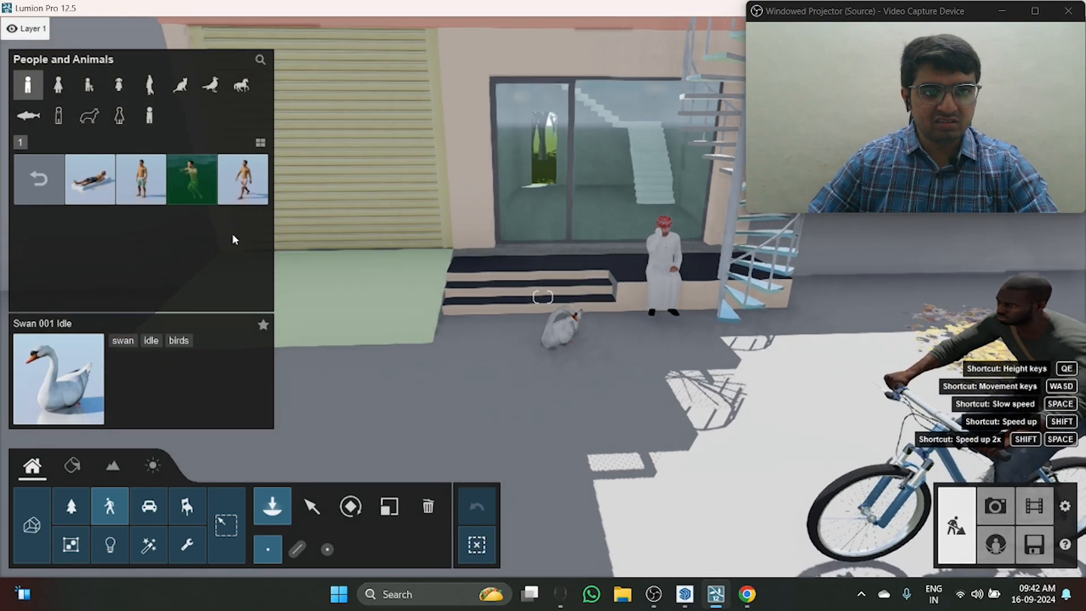
click(192, 179)
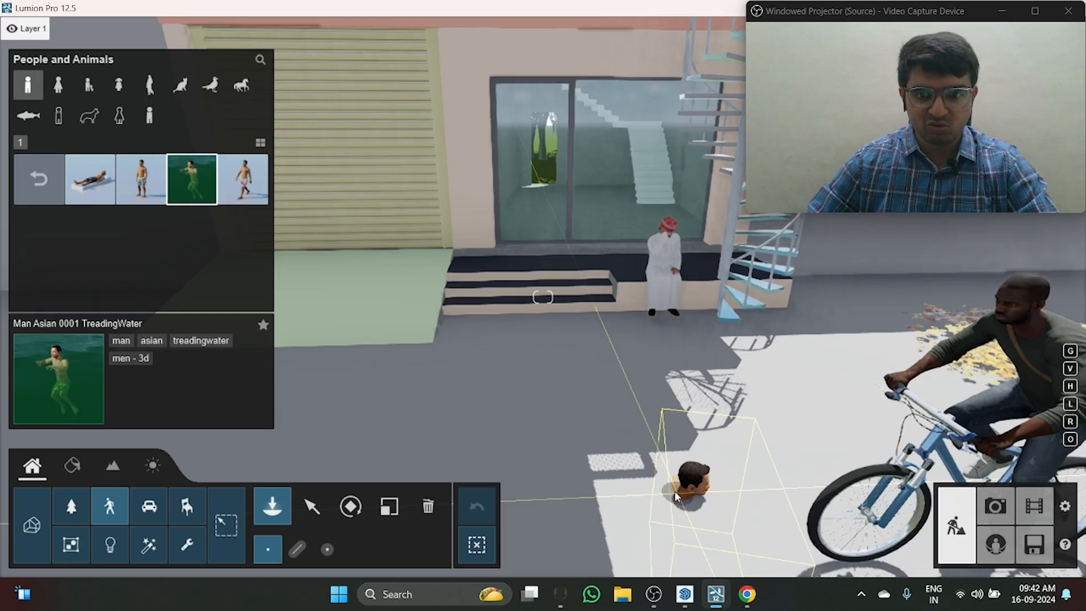
click(38, 179)
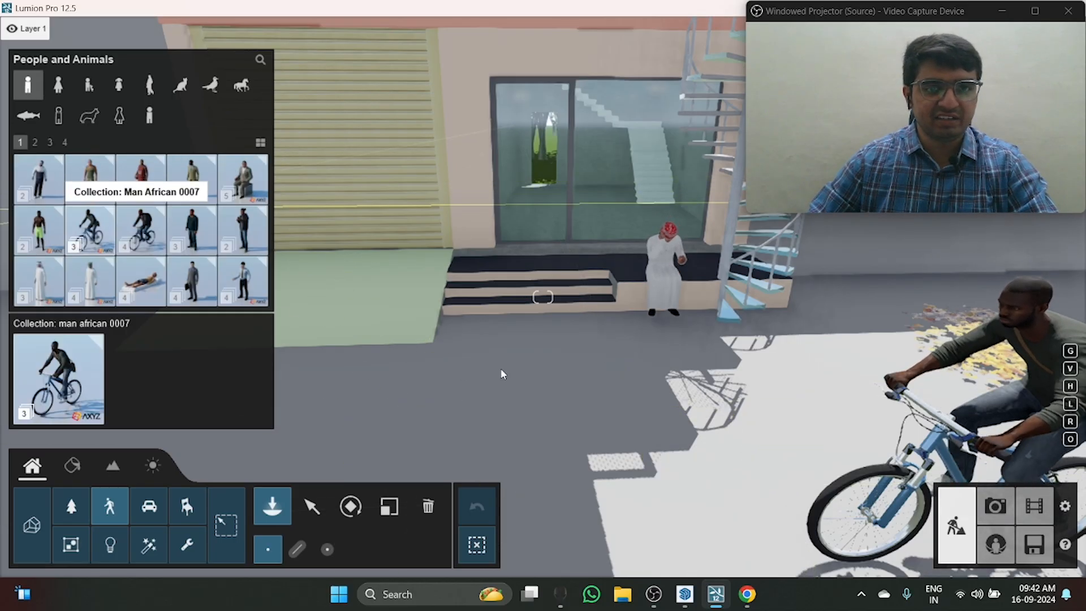
Step: Browse the children, women, birds and cats categories of the People and Animals library
right_drag(503, 374, 714, 380)
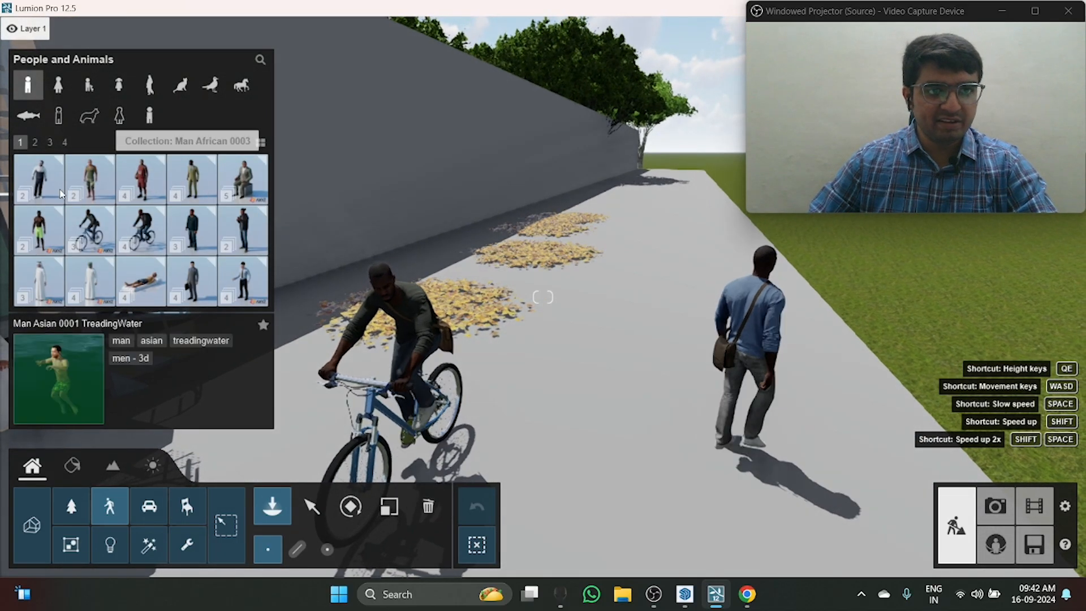
click(89, 85)
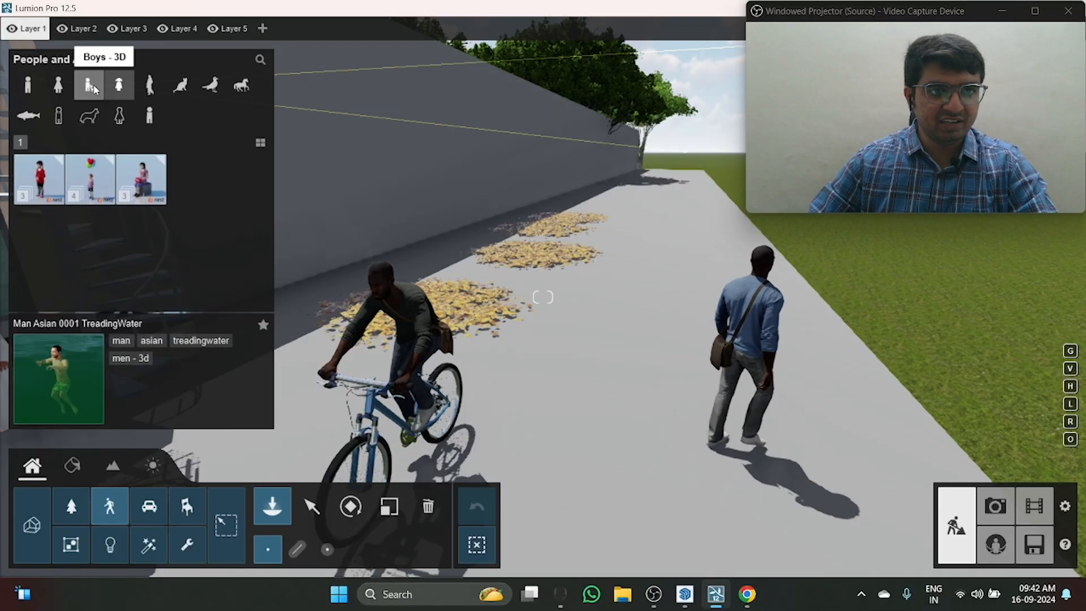
click(56, 84)
click(203, 87)
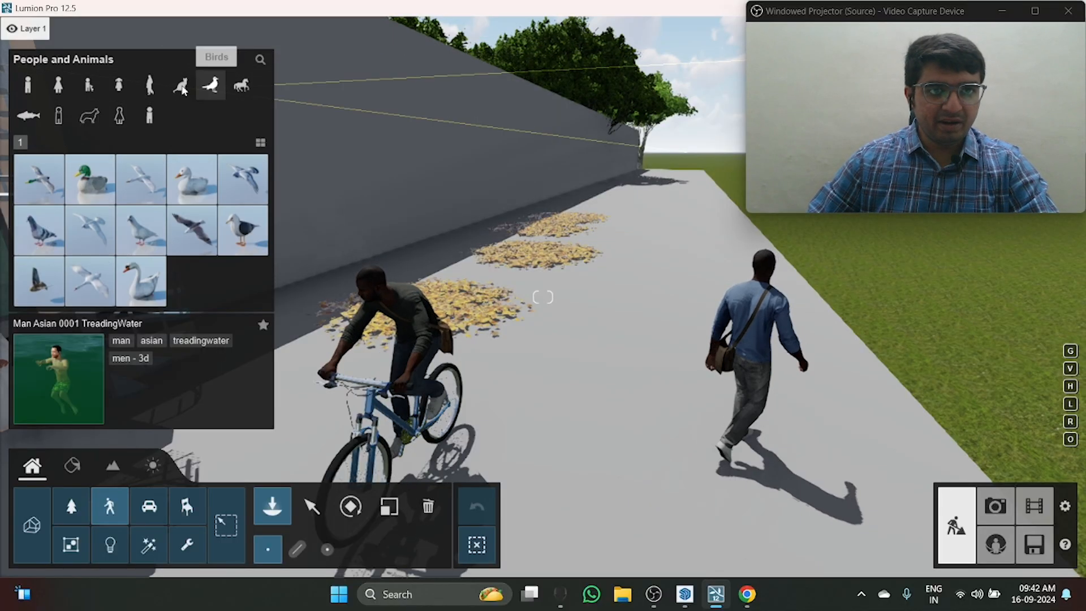
click(181, 86)
Step: Browse the Transport library's cars, vans, buses and construction vehicles
click(148, 506)
right_drag(474, 285, 526, 240)
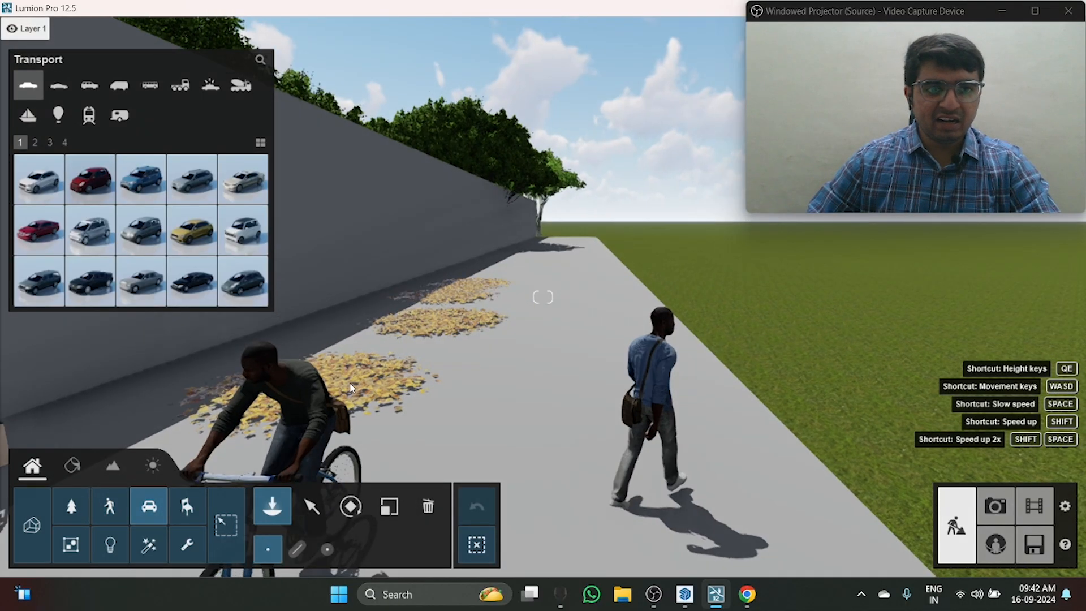
key(d)
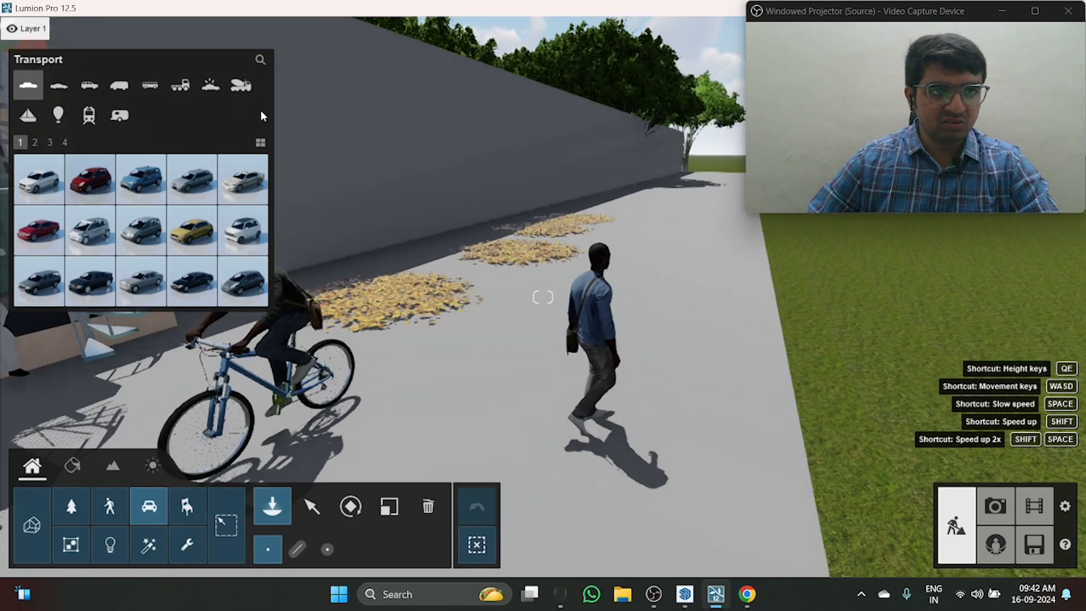
click(120, 88)
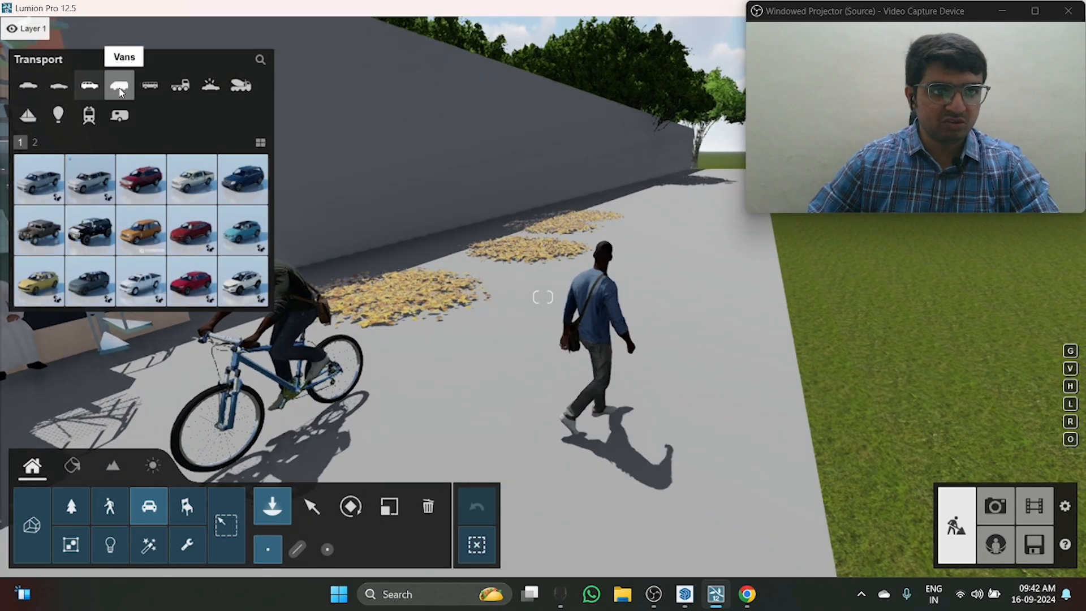
click(156, 87)
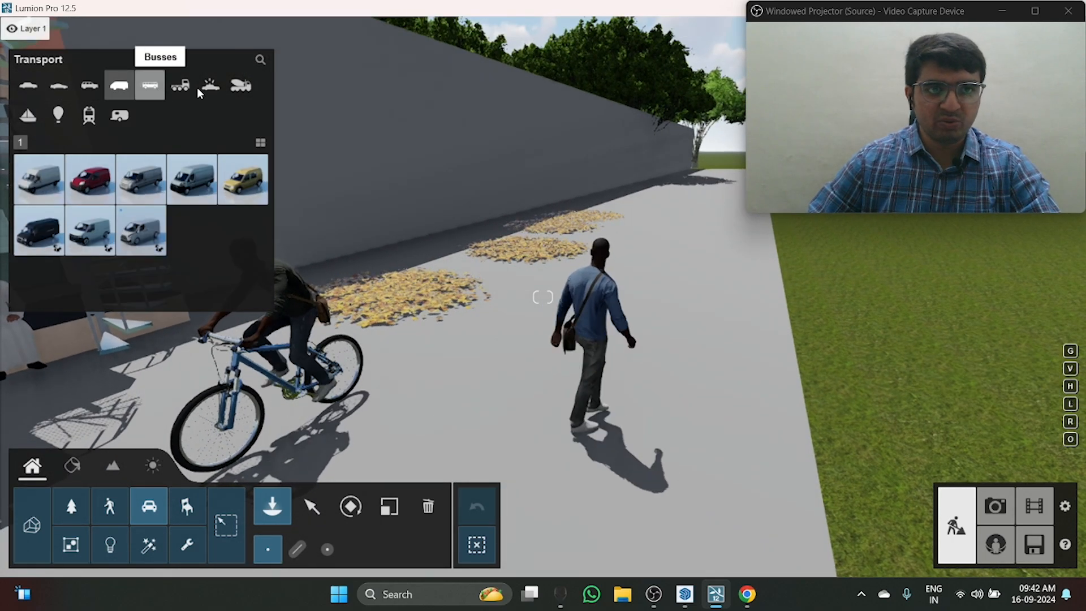
click(243, 93)
Step: Browse the boats and preview the SailingBoat 002 model beside the pavement
click(28, 115)
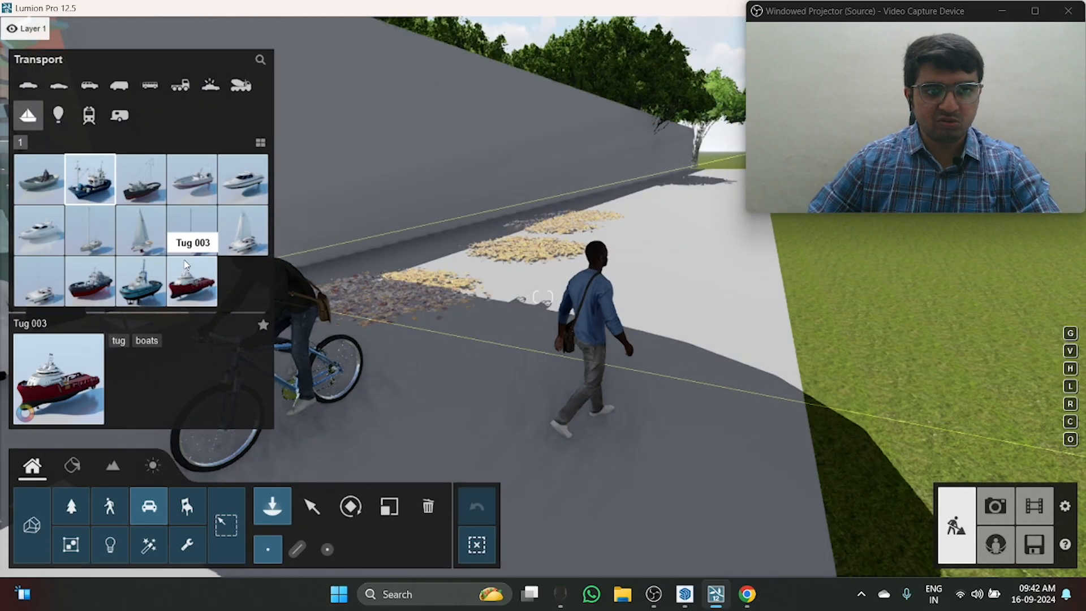
click(141, 230)
key(s)
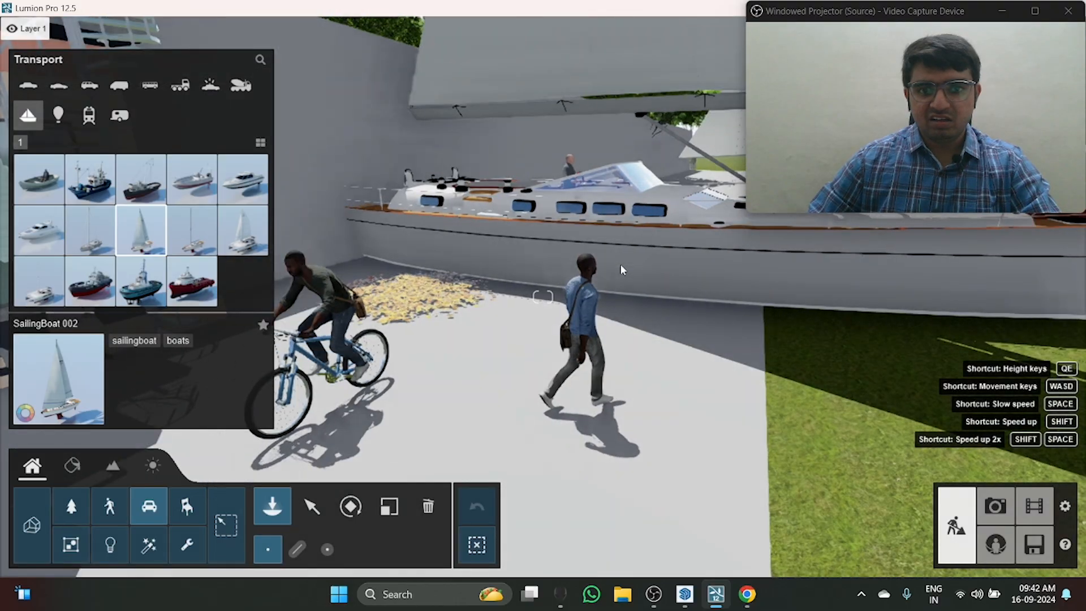
right_drag(622, 270, 758, 276)
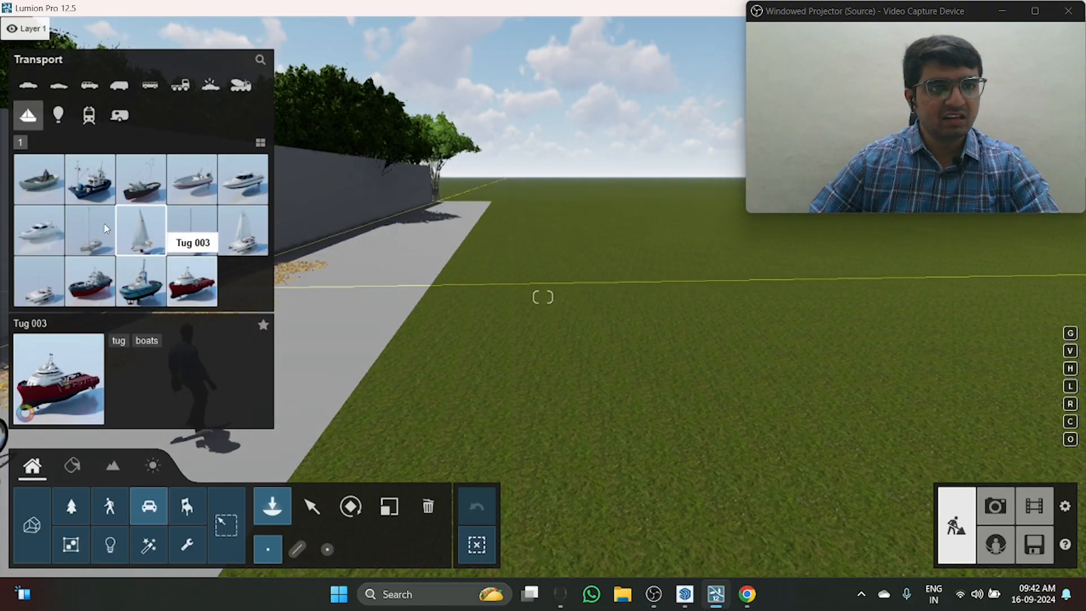
Step: Preview a red hot air balloon and the Aircraft 001 model on the grass beside the pavement
click(58, 116)
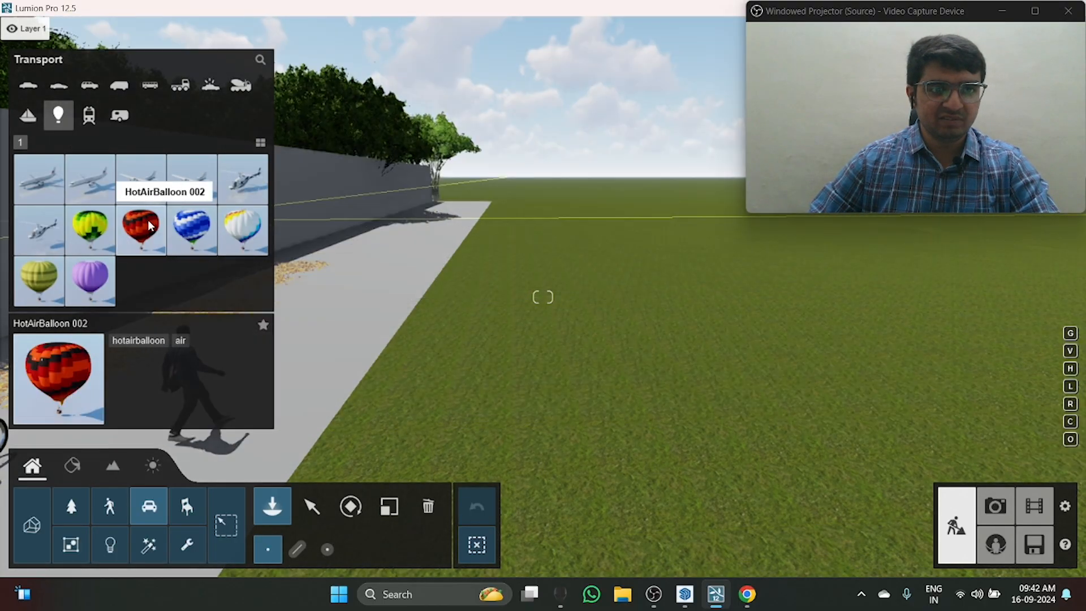
click(144, 223)
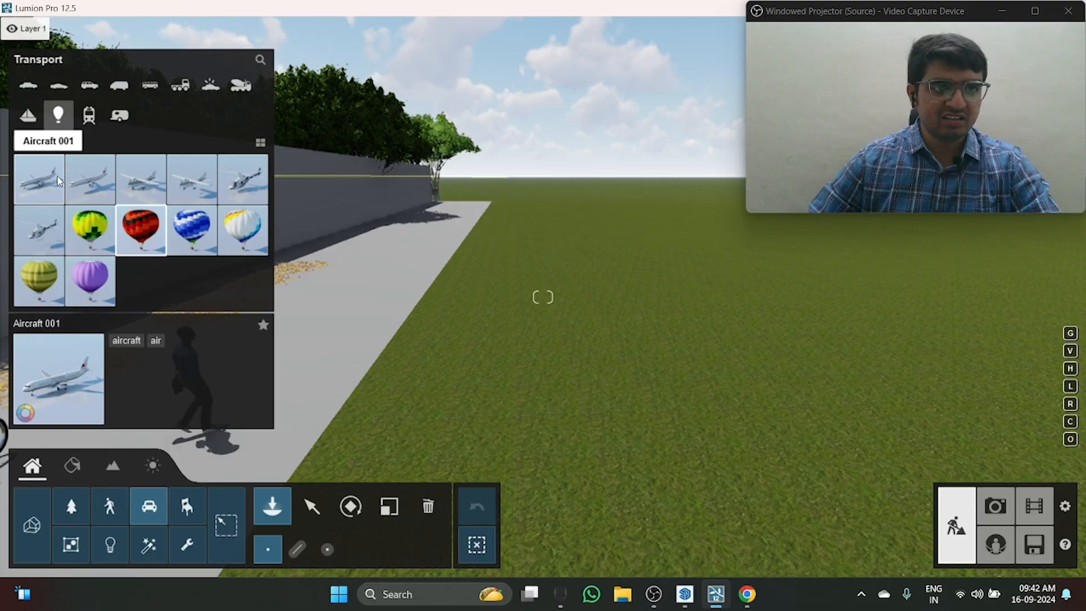
click(57, 176)
click(669, 308)
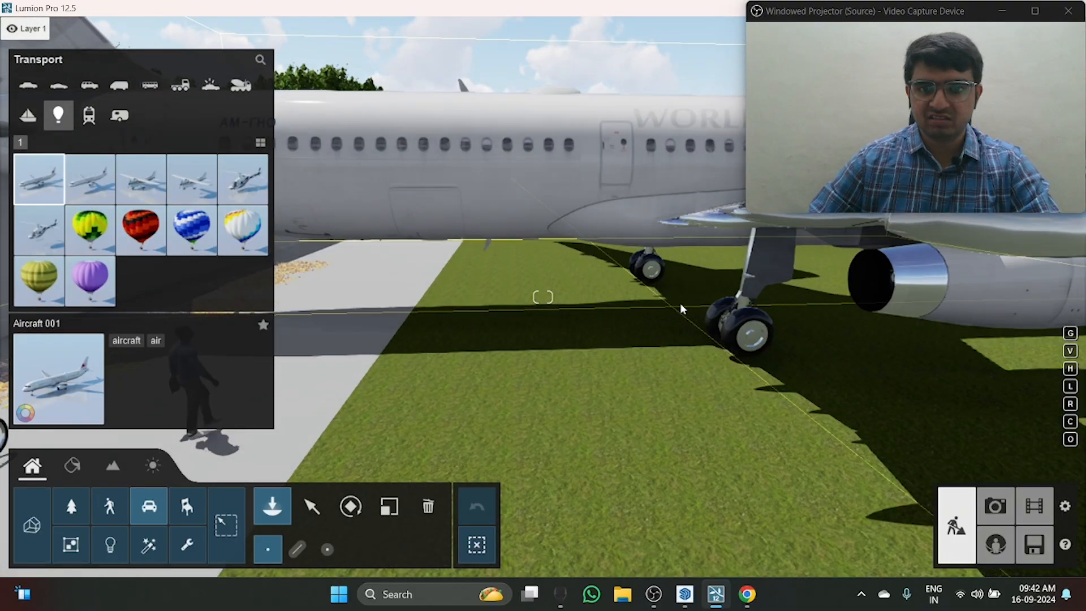
key(s)
mouse_move(677, 304)
right_down()
mouse_move(651, 303)
mouse_move(673, 299)
mouse_move(663, 301)
right_up()
key(d)
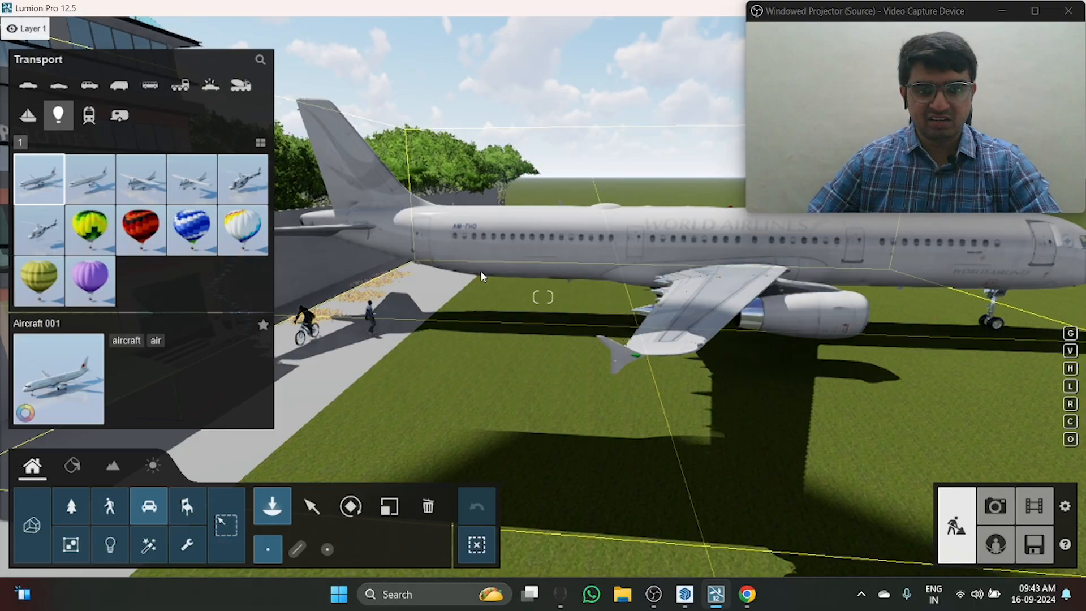
Step: Browse the Transport library's Cars category and preview Car 002 and Car 015 beside the pavement
click(48, 92)
click(28, 86)
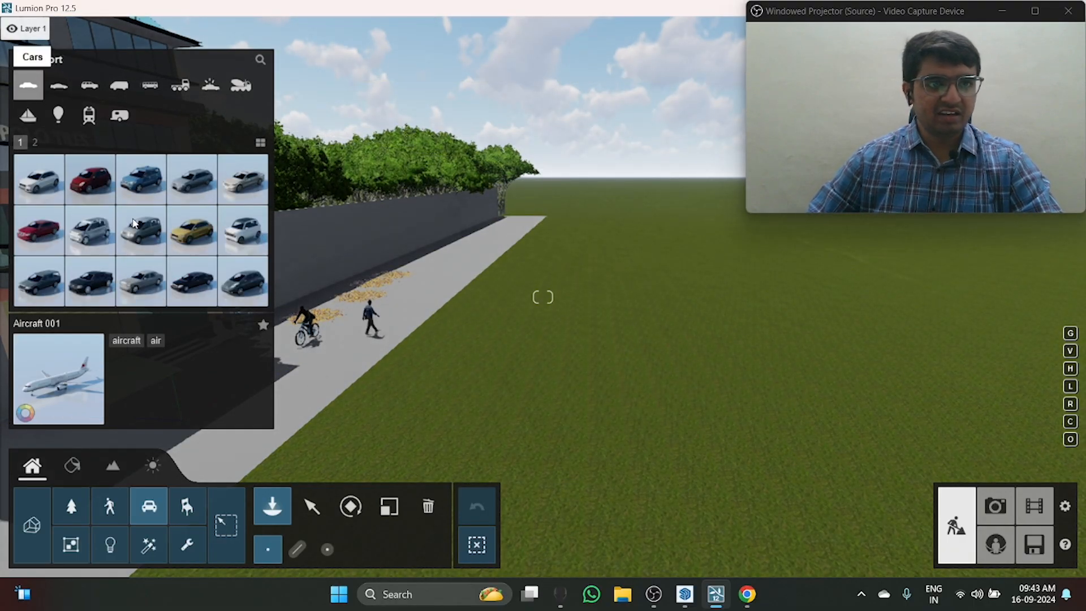
right_drag(514, 341, 481, 340)
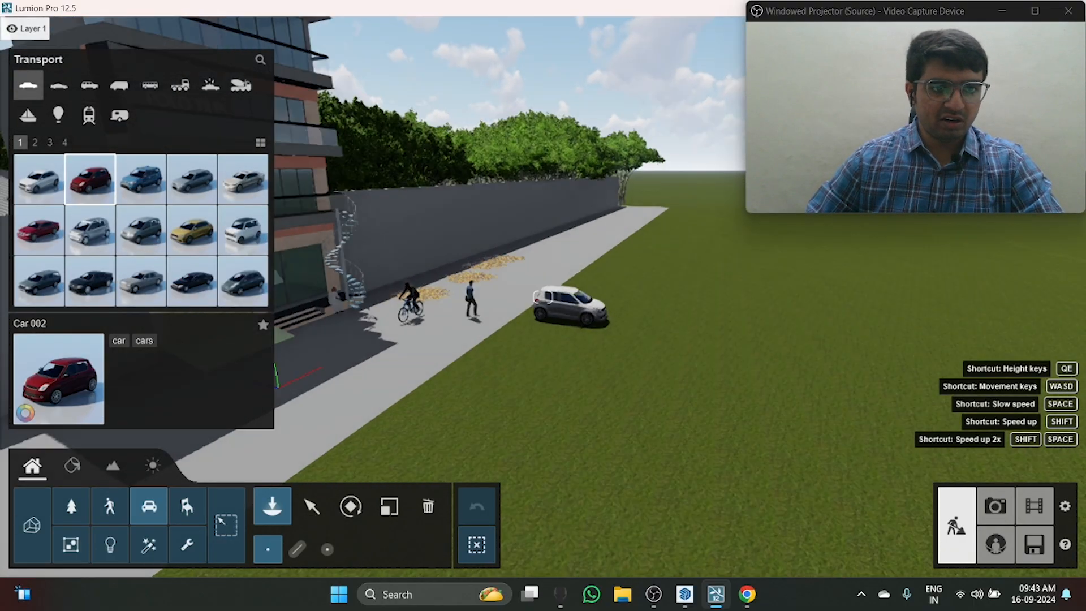
key(w)
click(193, 285)
right_drag(481, 243, 436, 225)
Step: Place the SportsCar 004 model from the sports cars category on the road by the boundary wall, rotated parallel to the road
click(59, 90)
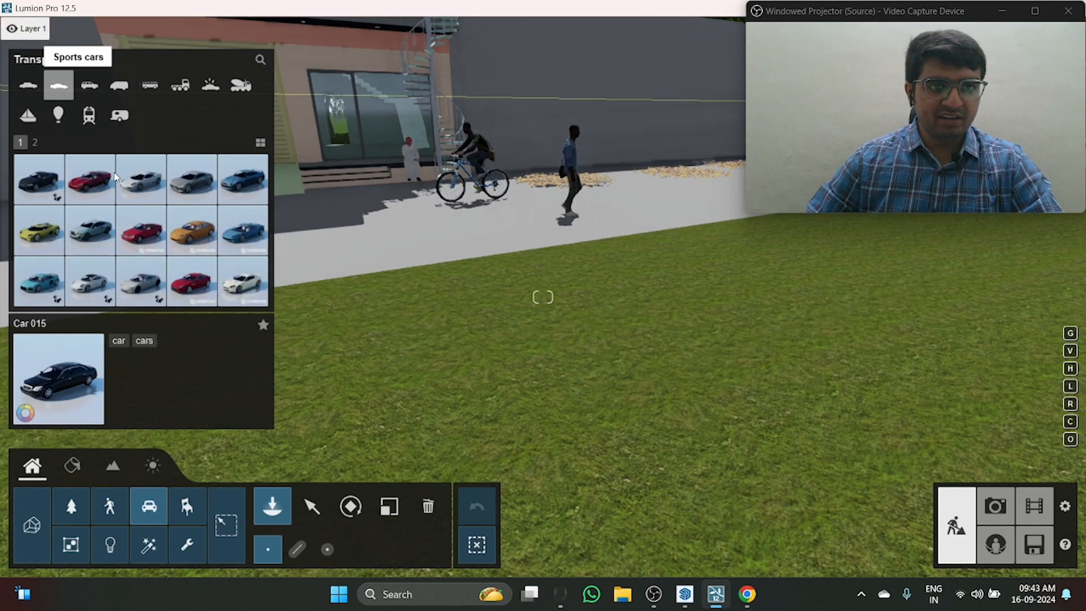
click(399, 228)
key(a)
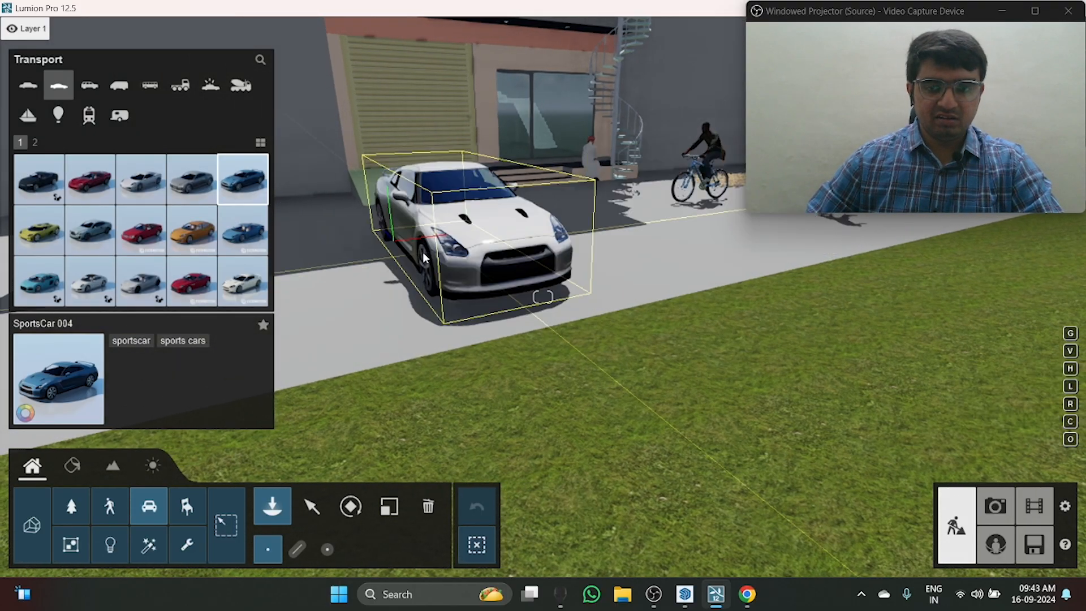
key(r)
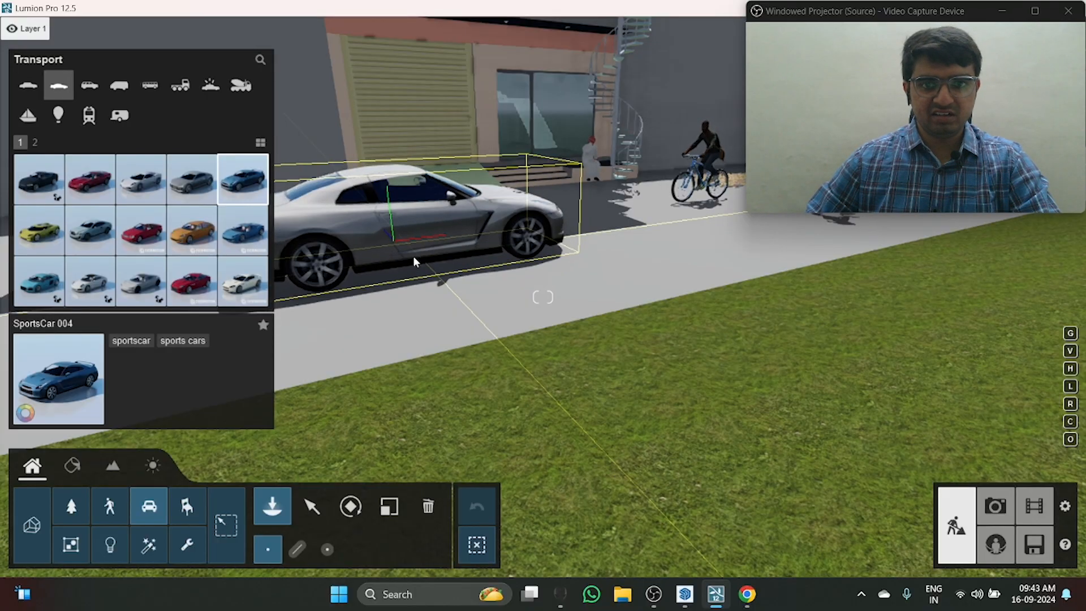
right_drag(647, 300, 477, 221)
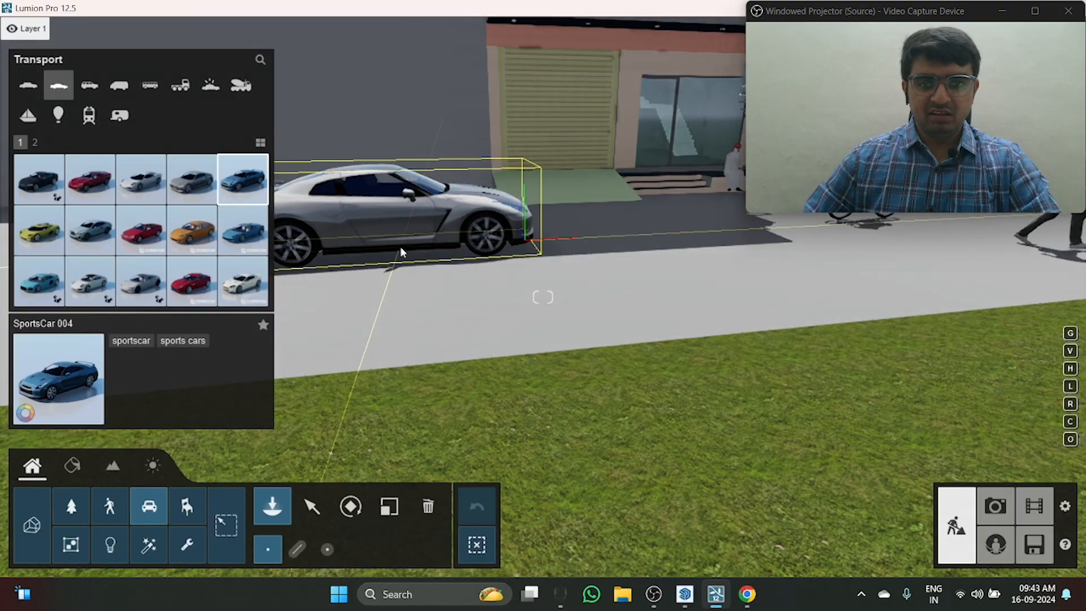
click(401, 252)
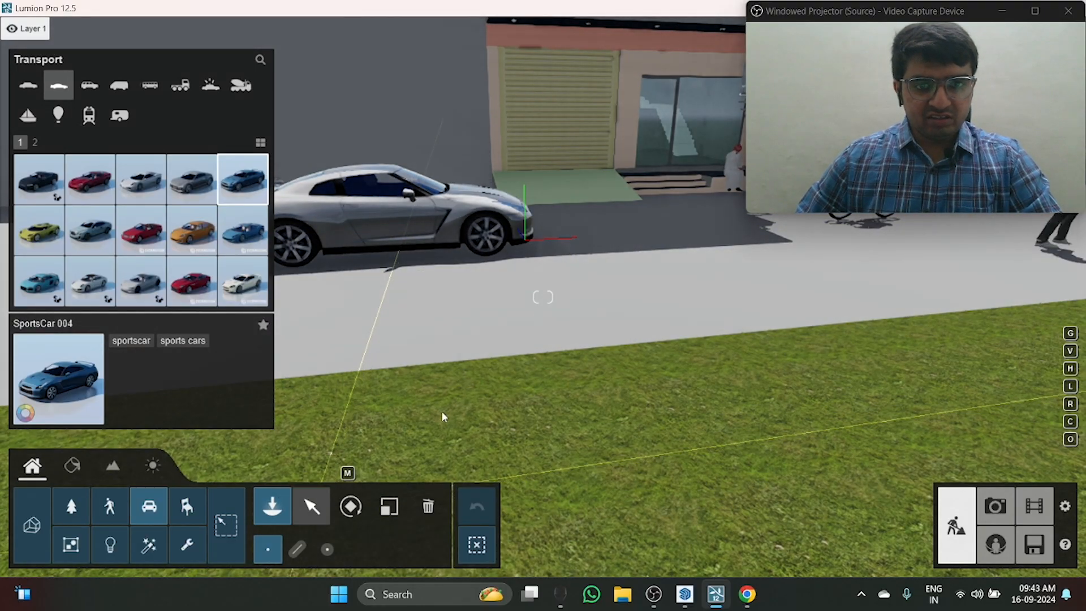
Step: Select the placed SportsCar 004 for editing and view it up close
click(311, 506)
right_drag(493, 283, 321, 250)
key(d)
key(w)
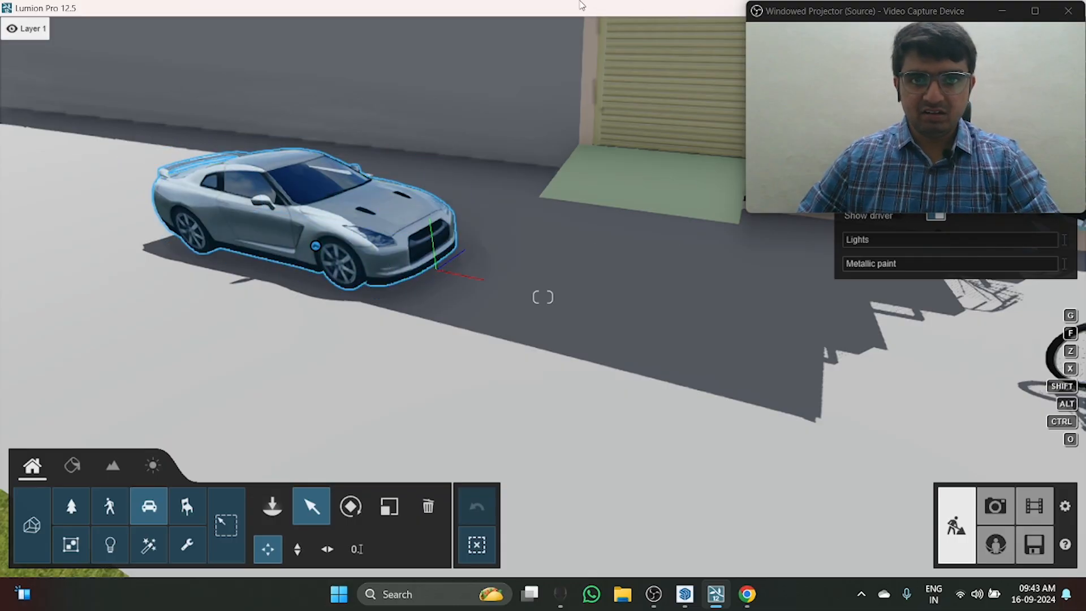
Step: Reposition the Lumion window to uncover the sports car's properties and open its license plate options
drag(583, 5, 328, 23)
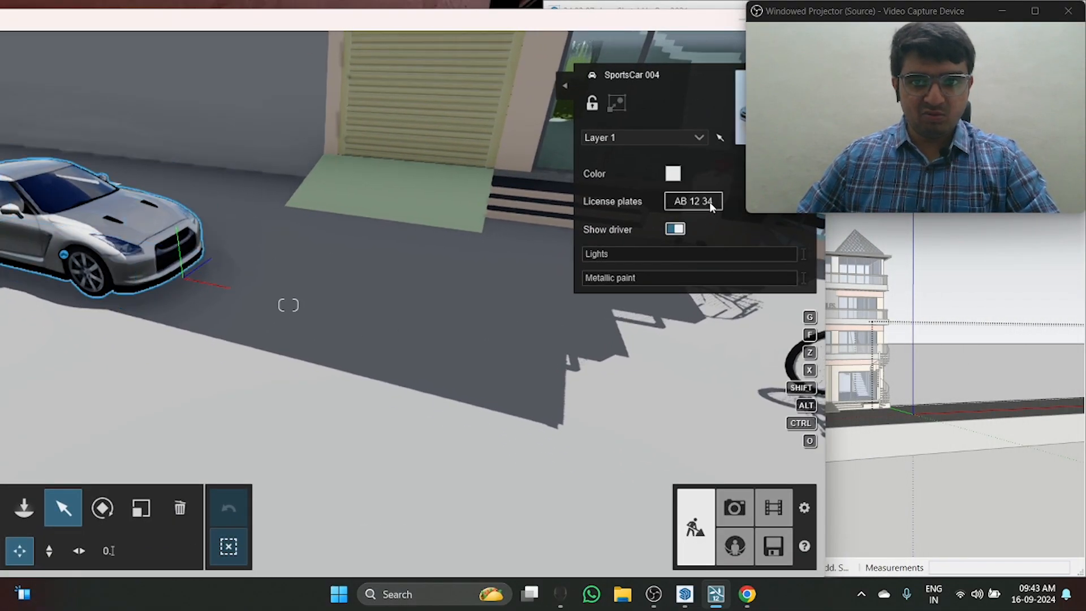
click(690, 202)
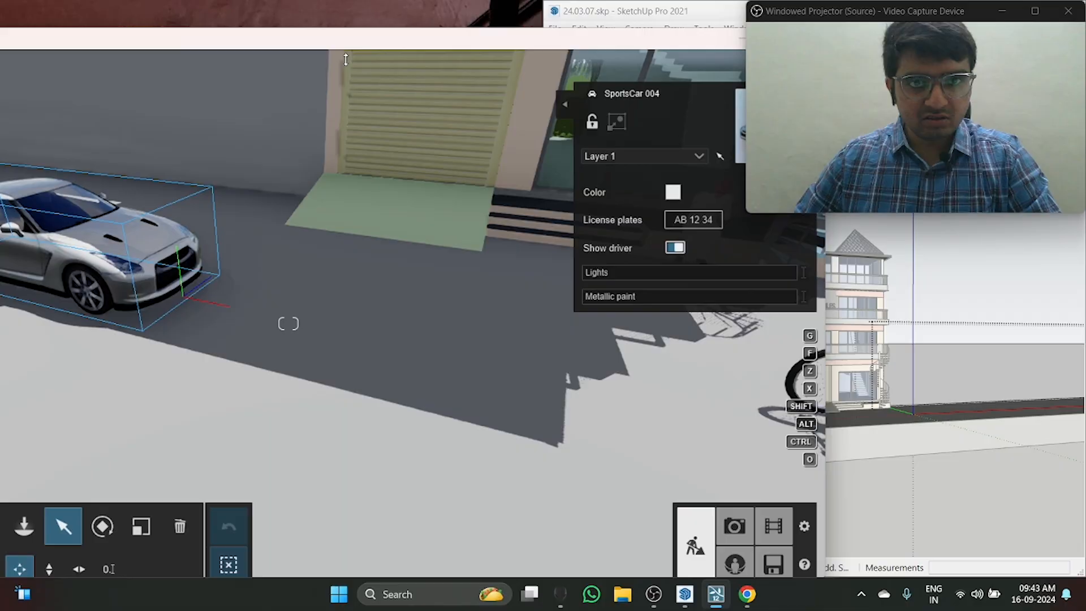
mouse_move(346, 59)
mouse_down()
mouse_move(396, 23)
mouse_move(496, 5)
mouse_move(369, 44)
mouse_up()
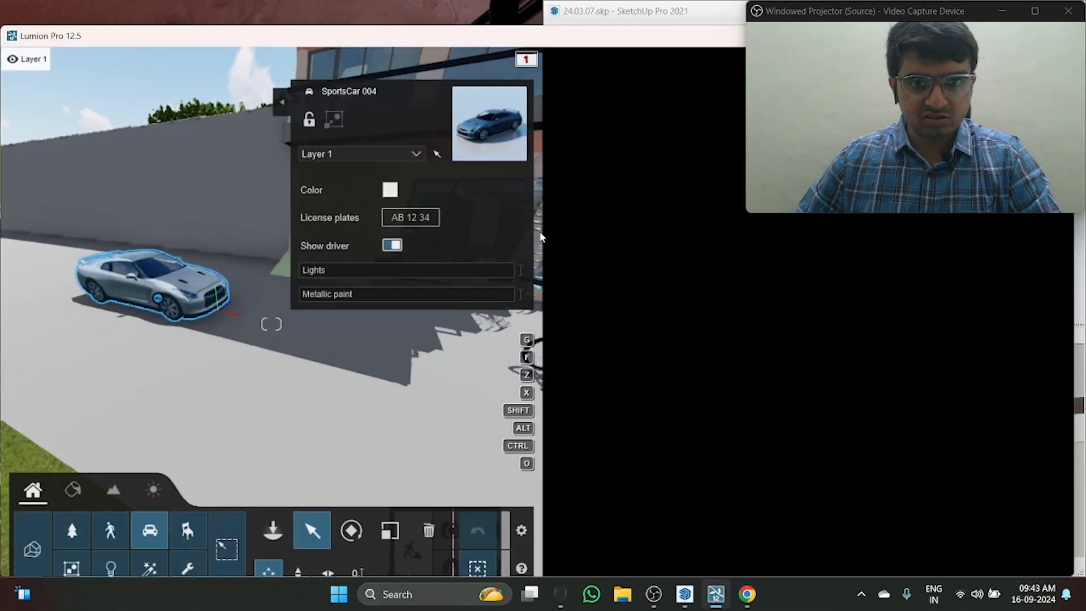
drag(536, 41, 523, 10)
double_click(494, 9)
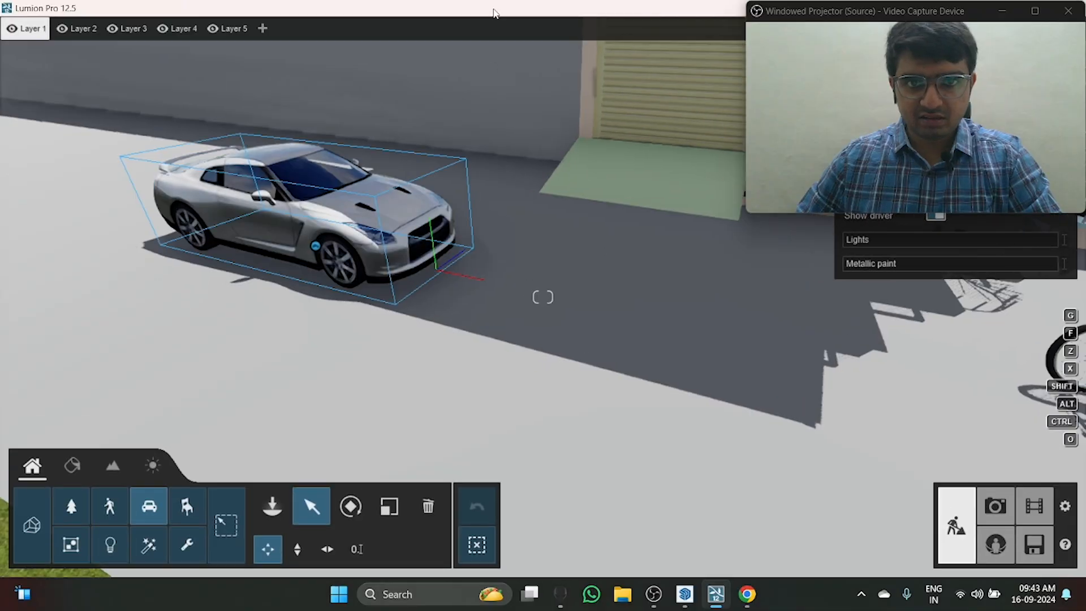
drag(451, 14, 1, 2)
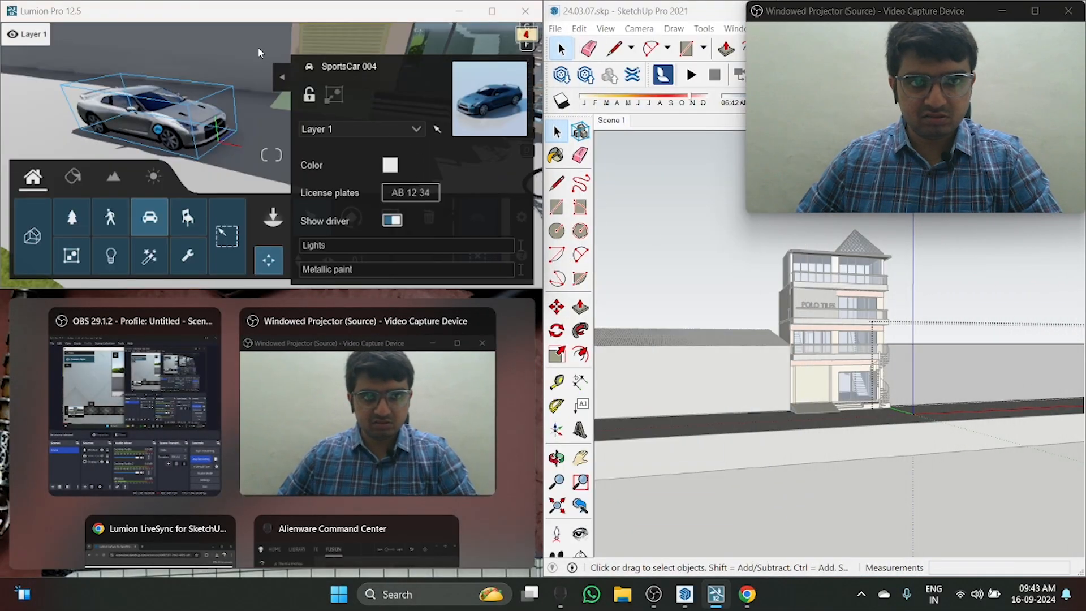
click(247, 62)
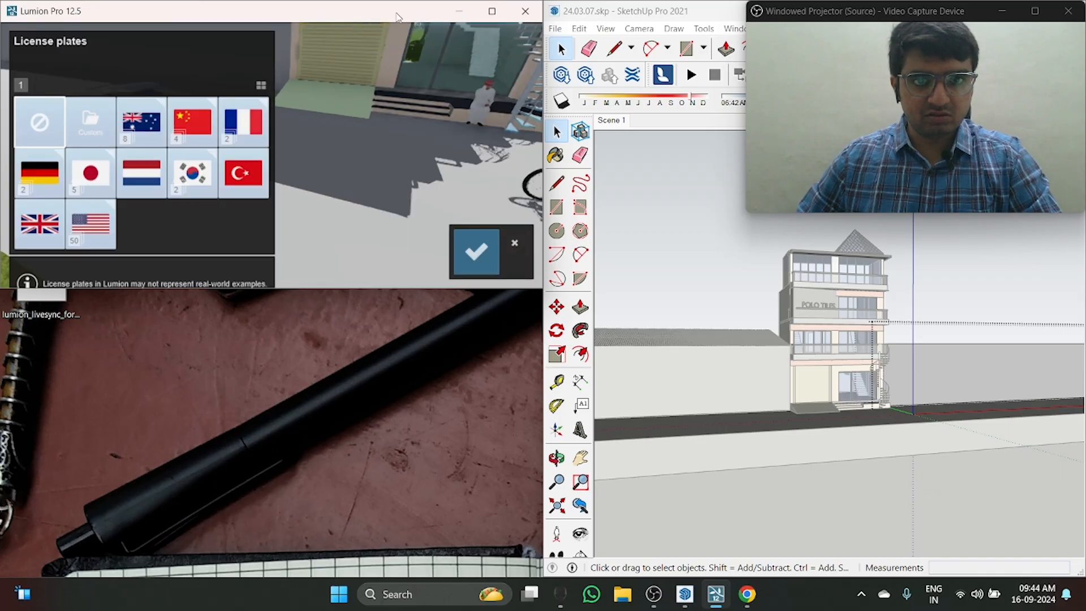
Step: Close the license plate options without choosing a plate and maximize the Lumion window again
double_click(393, 15)
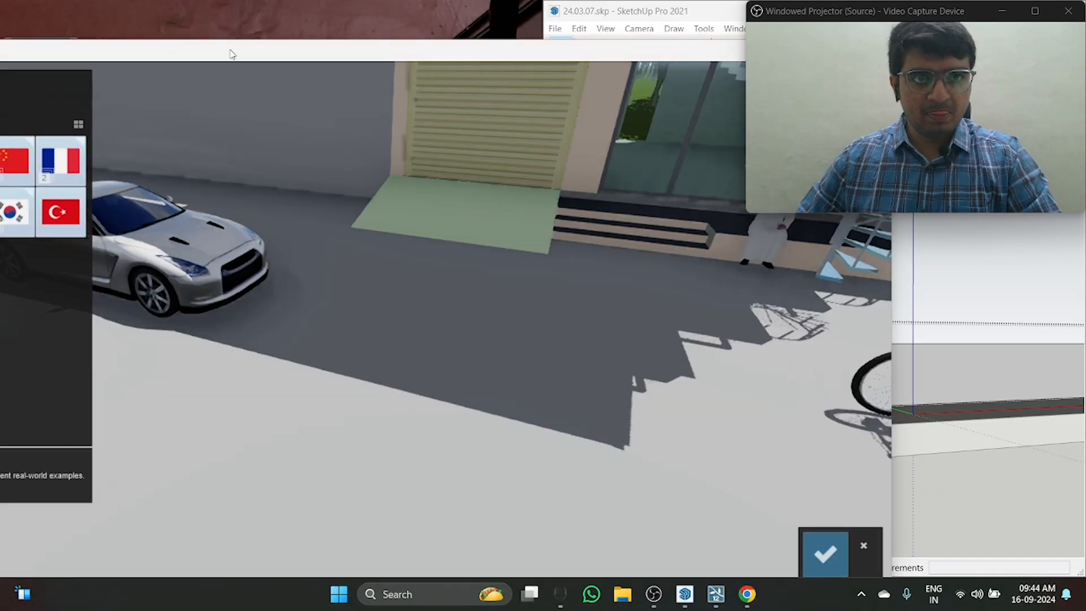
mouse_move(230, 54)
mouse_down()
mouse_move(359, 86)
mouse_move(504, 96)
mouse_move(412, 23)
mouse_move(374, 44)
mouse_up()
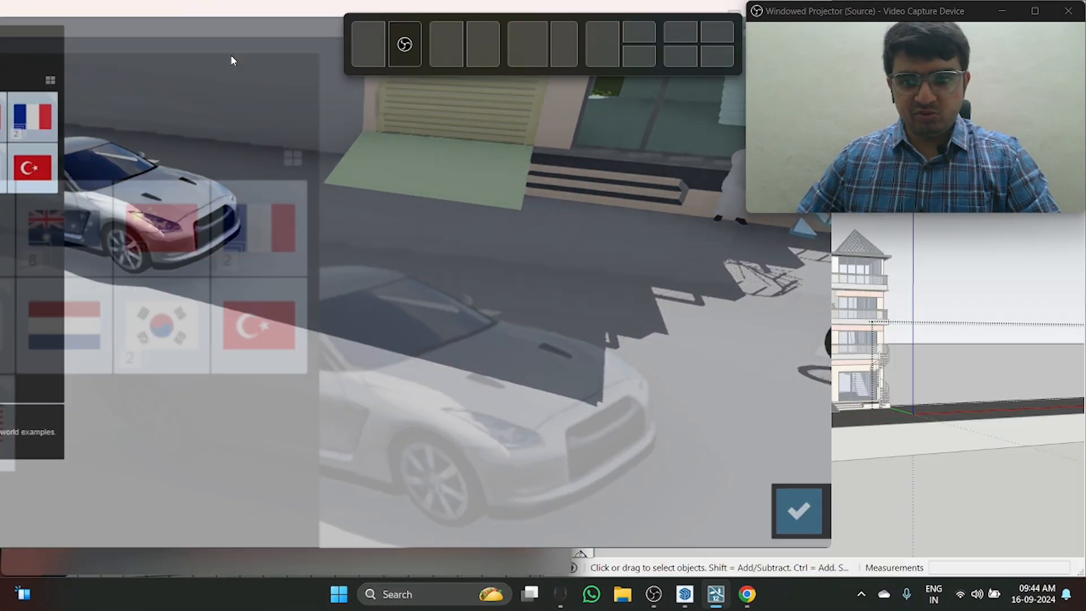
double_click(216, 18)
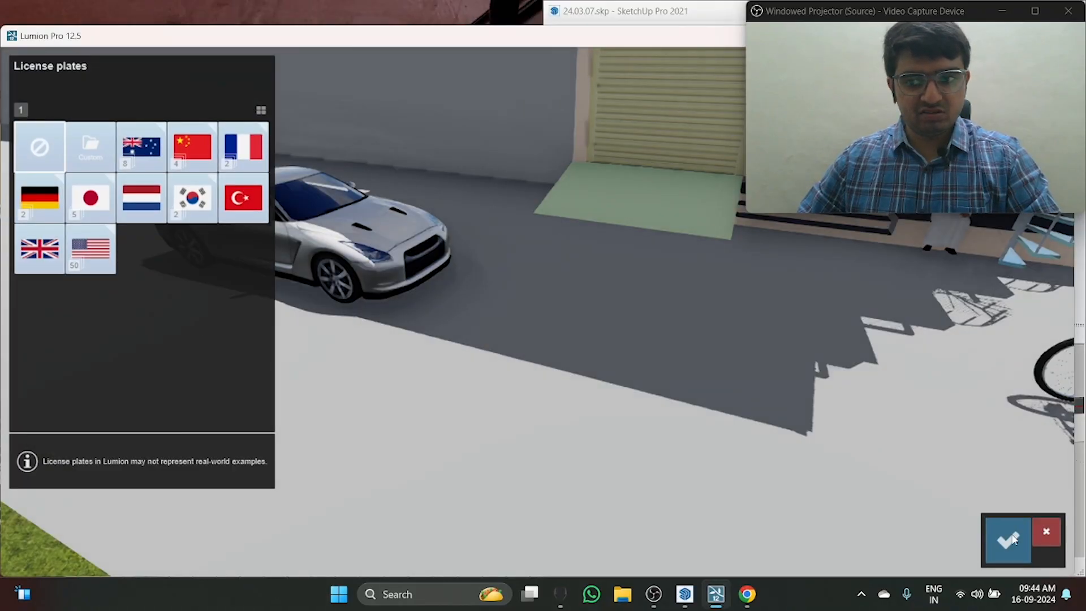
drag(397, 35, 381, 12)
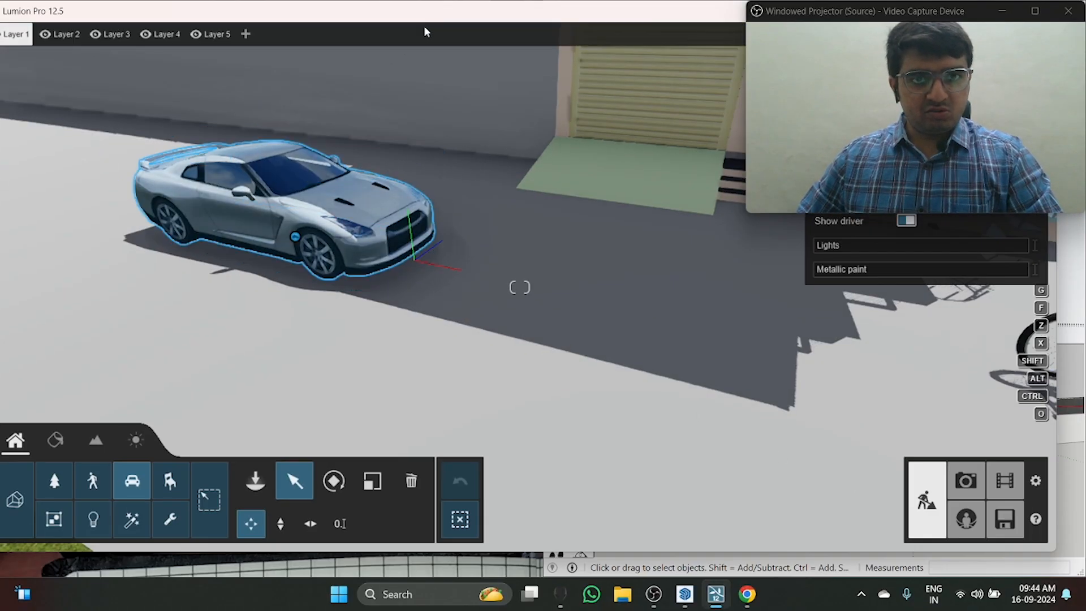
right_drag(465, 168, 554, 176)
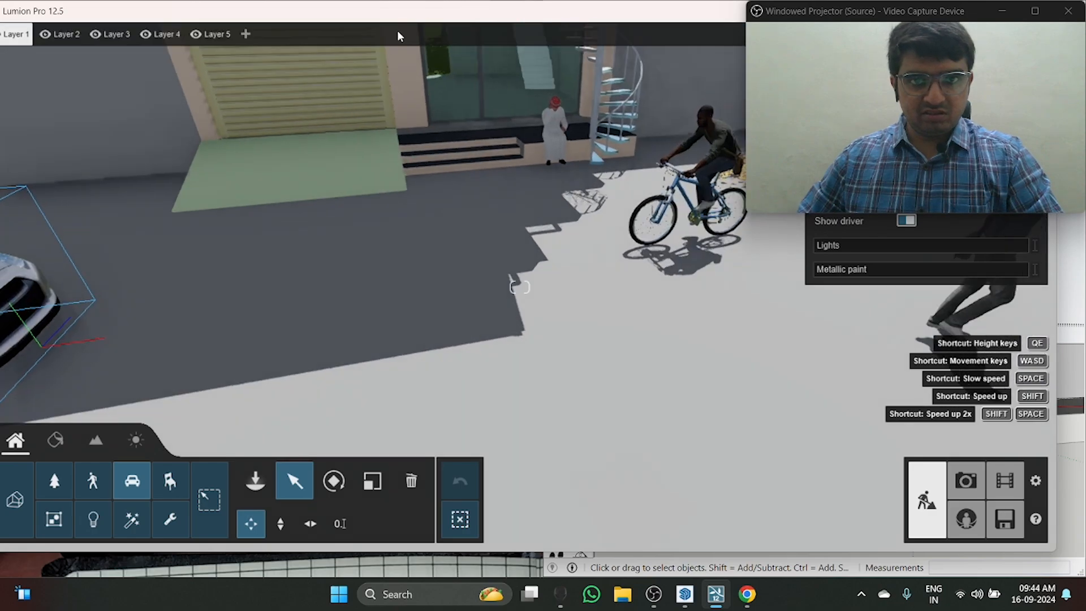
double_click(405, 11)
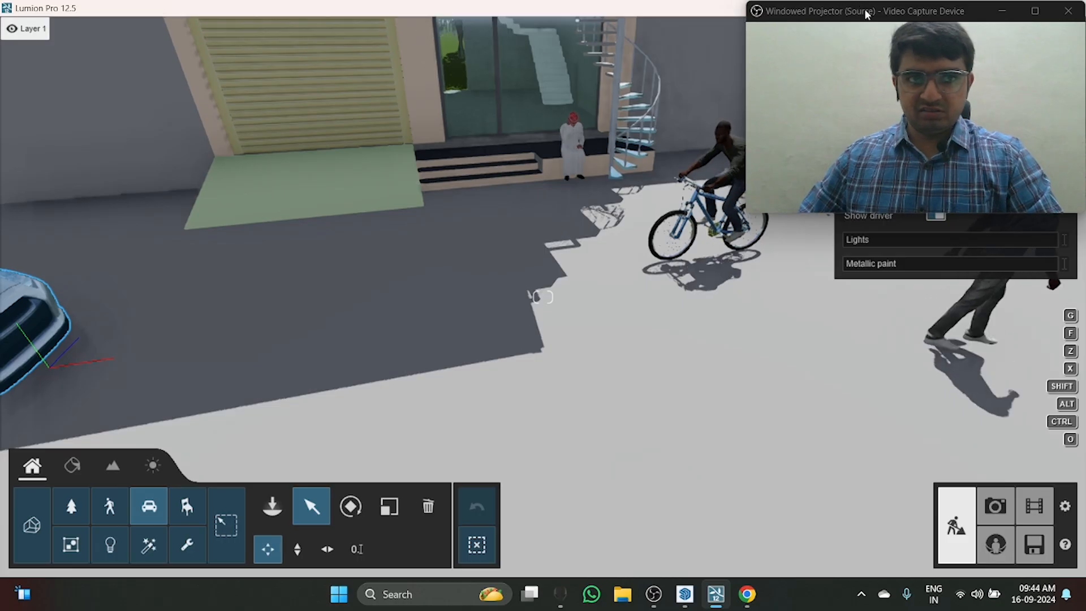
Step: Move the video capture window off the sports car's properties and bring the selected car back into view
drag(864, 12, 114, 9)
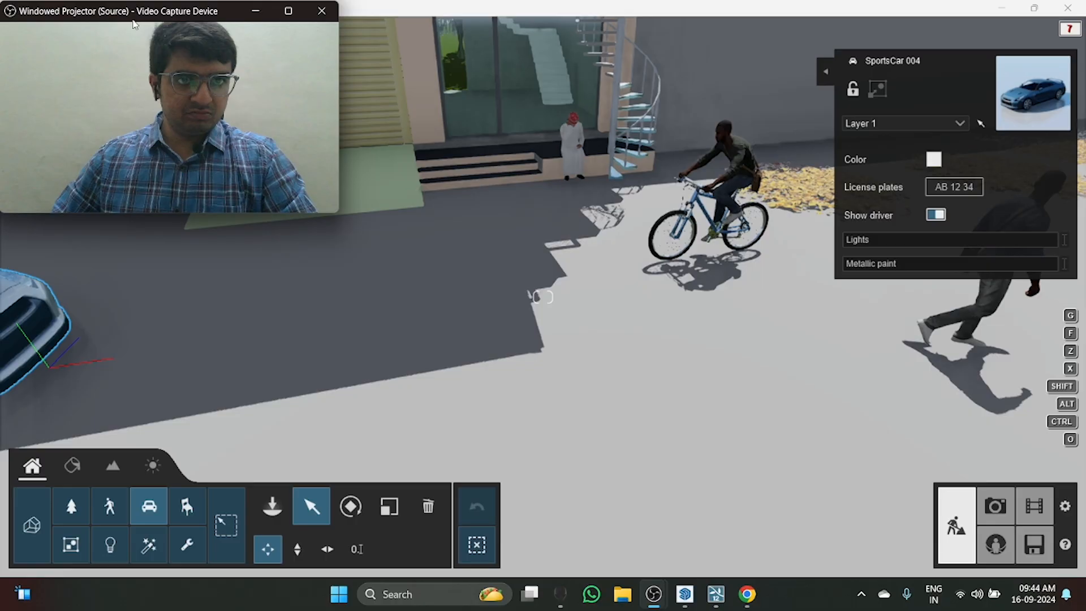
drag(91, 15, 90, 16)
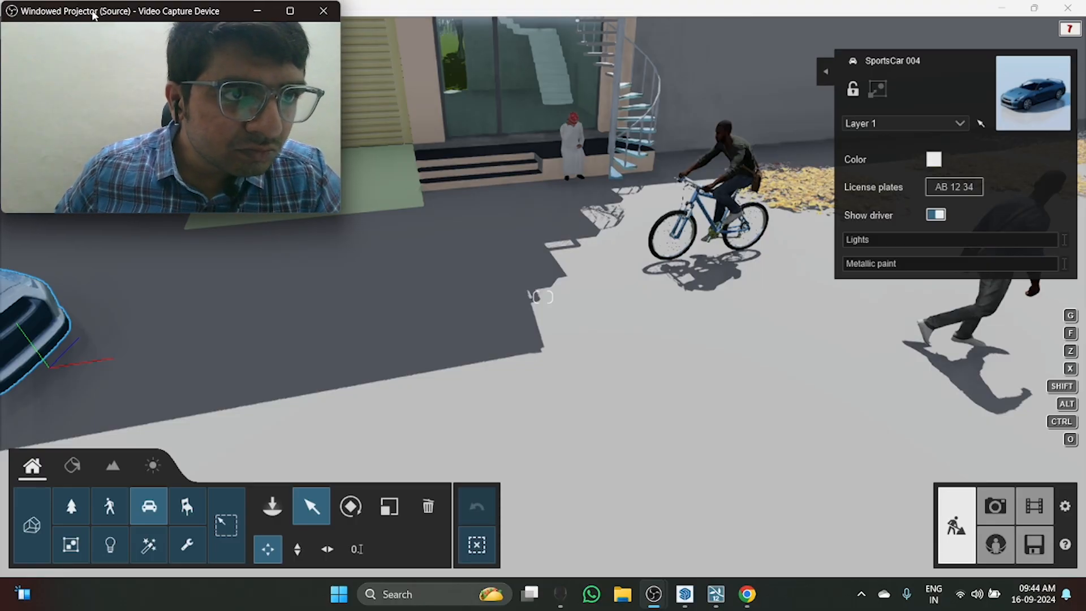
click(622, 344)
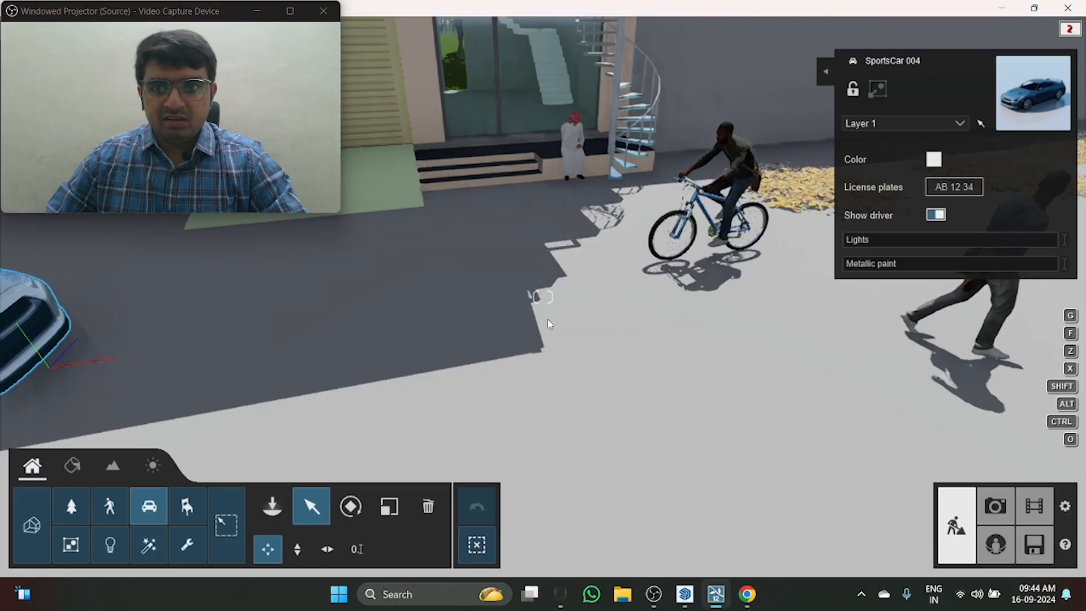
right_drag(548, 320, 458, 290)
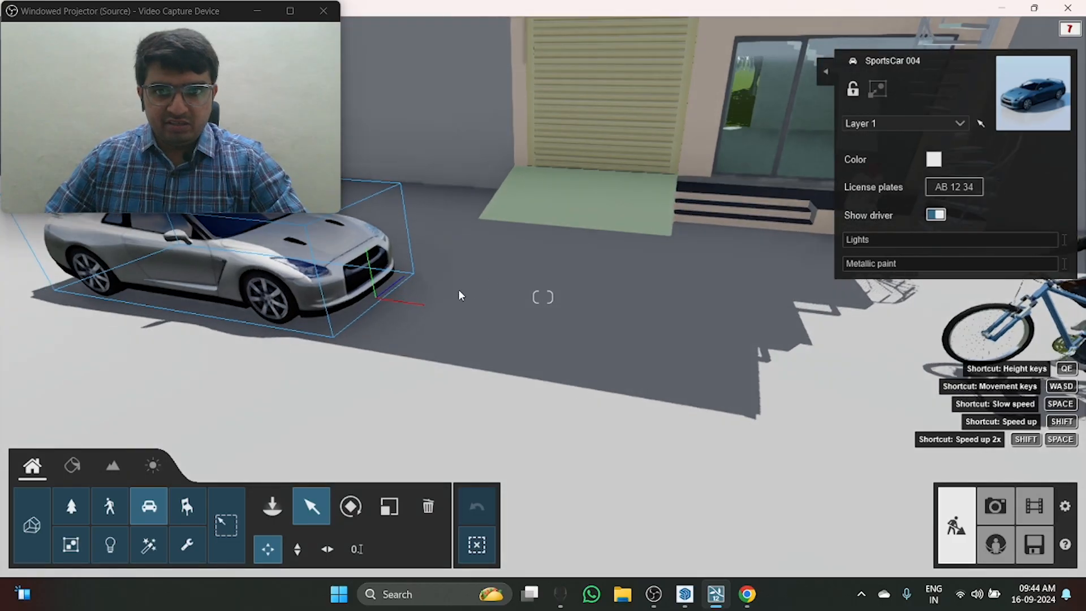
click(365, 268)
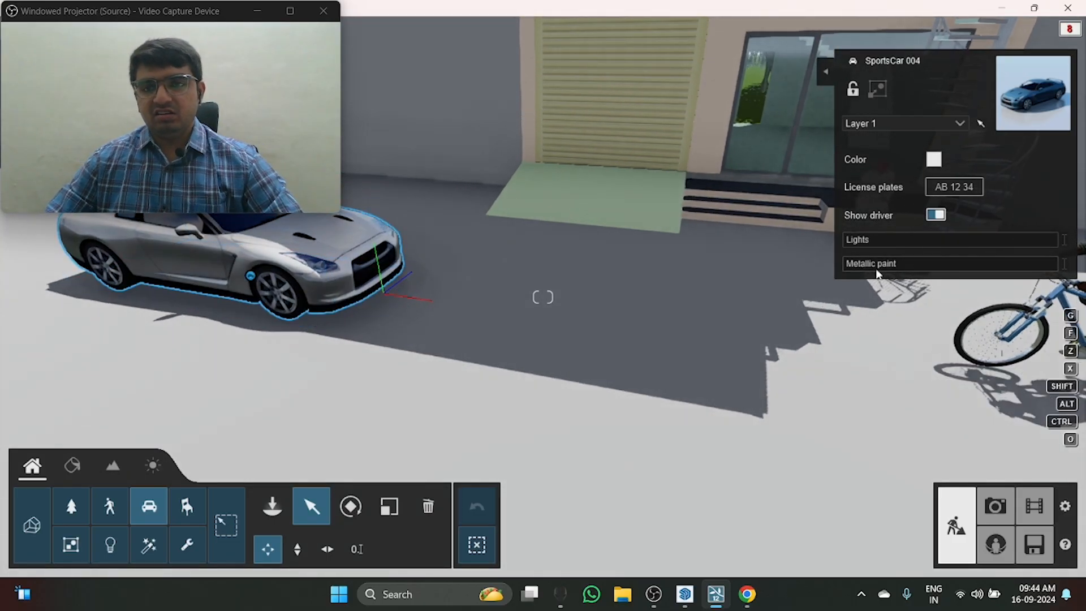
Step: Try the sports car's Lights setting and a Metallic paint value of 1.0, and reset both
click(860, 239)
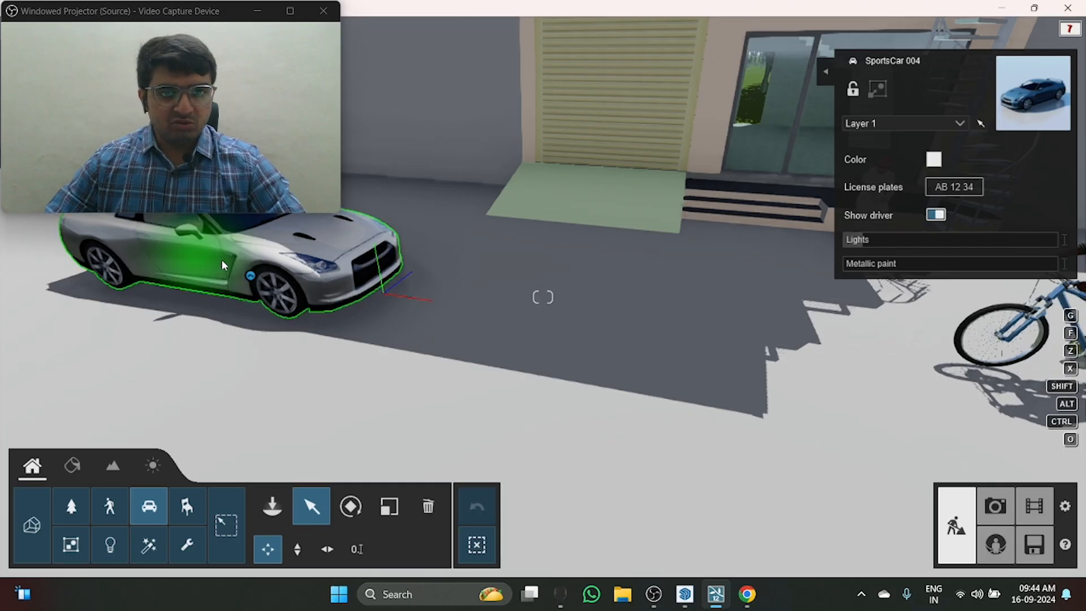
key(w)
right_drag(962, 413, 781, 383)
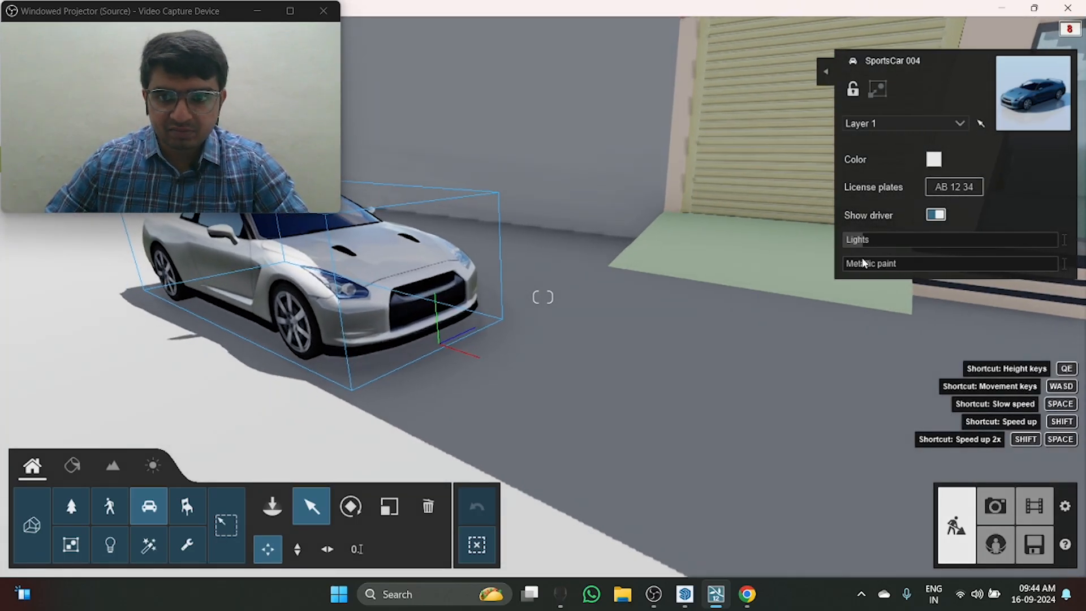
drag(868, 243, 1025, 255)
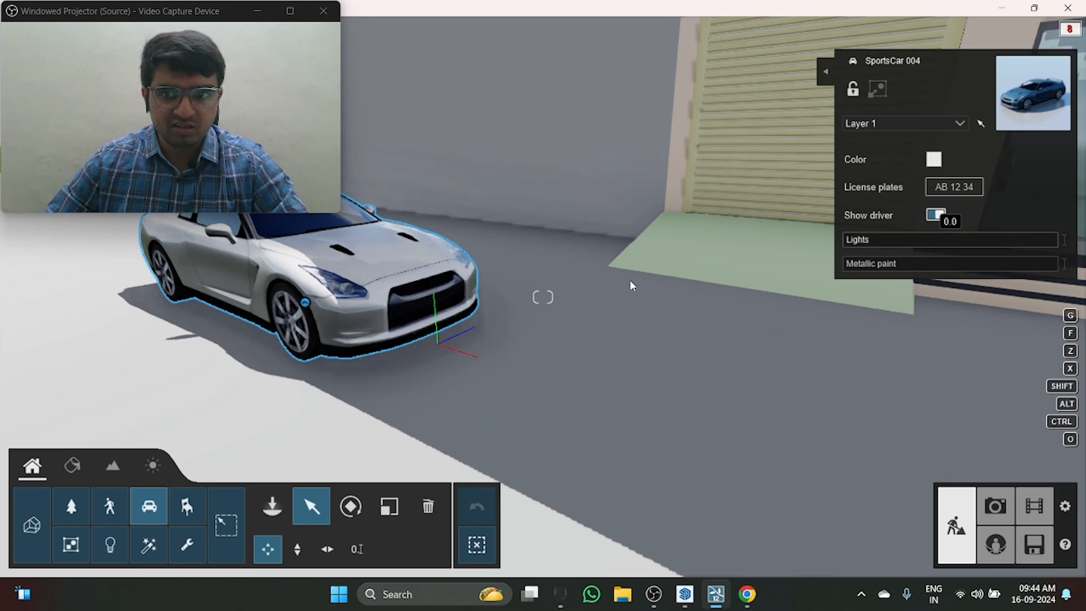
drag(979, 271, 1057, 265)
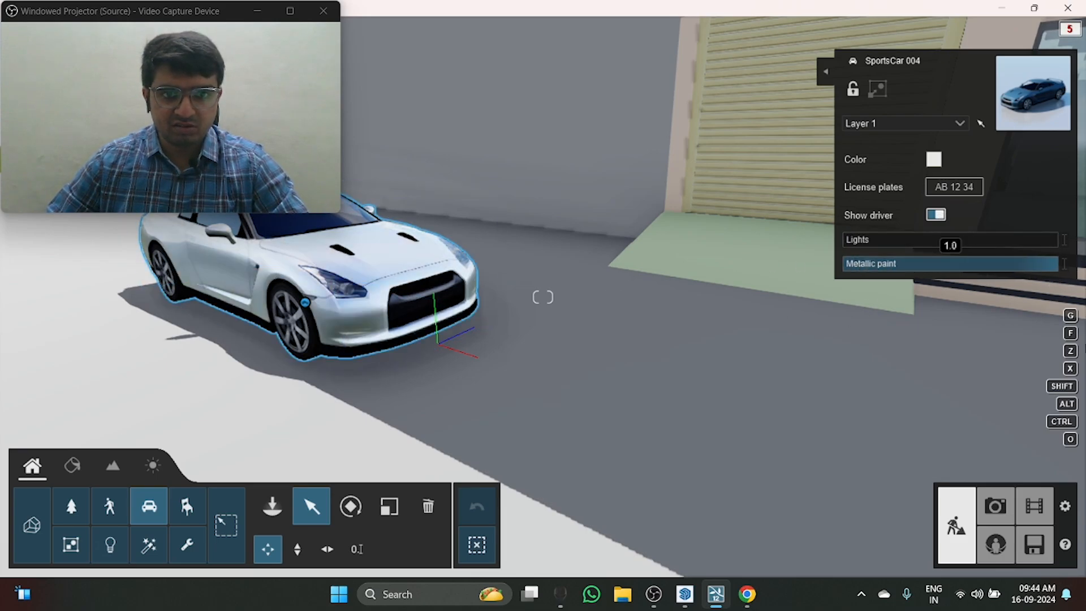
drag(532, 290, 895, 196)
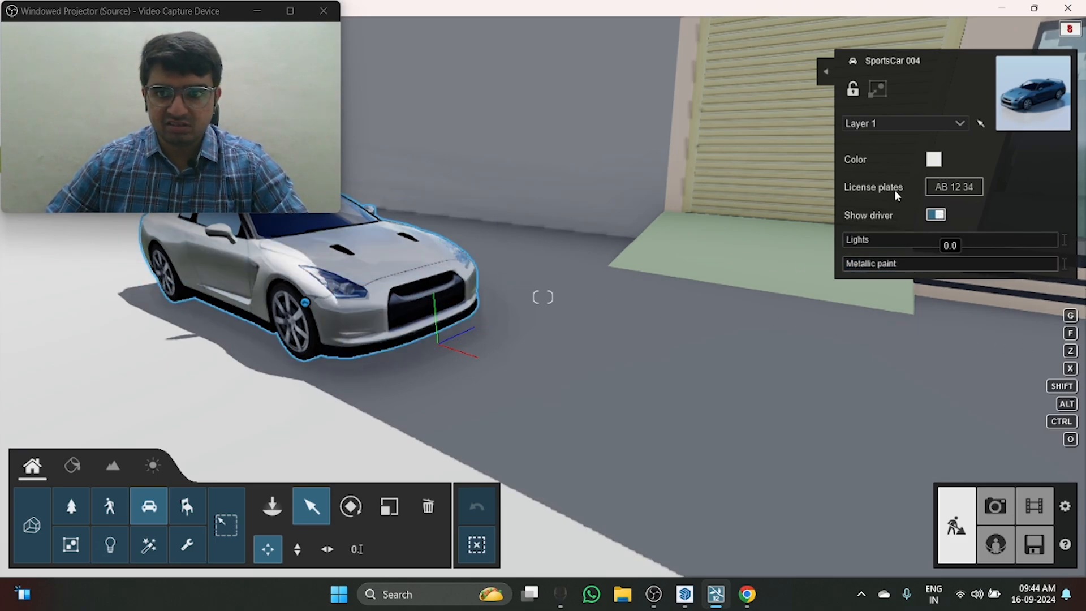
Step: Change the sports car's body color to bright red
click(933, 161)
drag(733, 139, 780, 115)
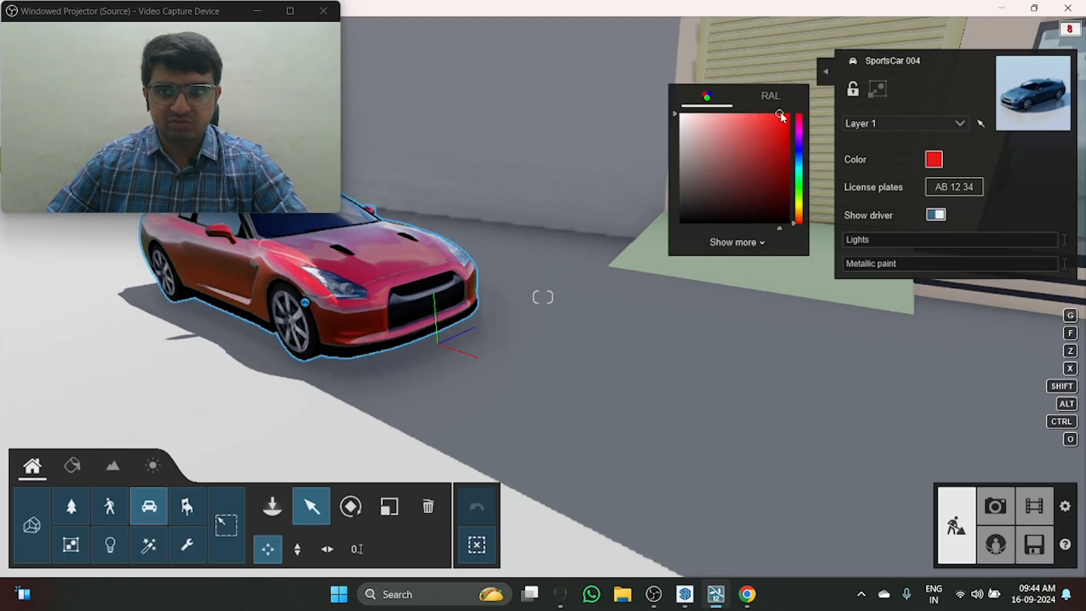
right_drag(440, 344, 404, 266)
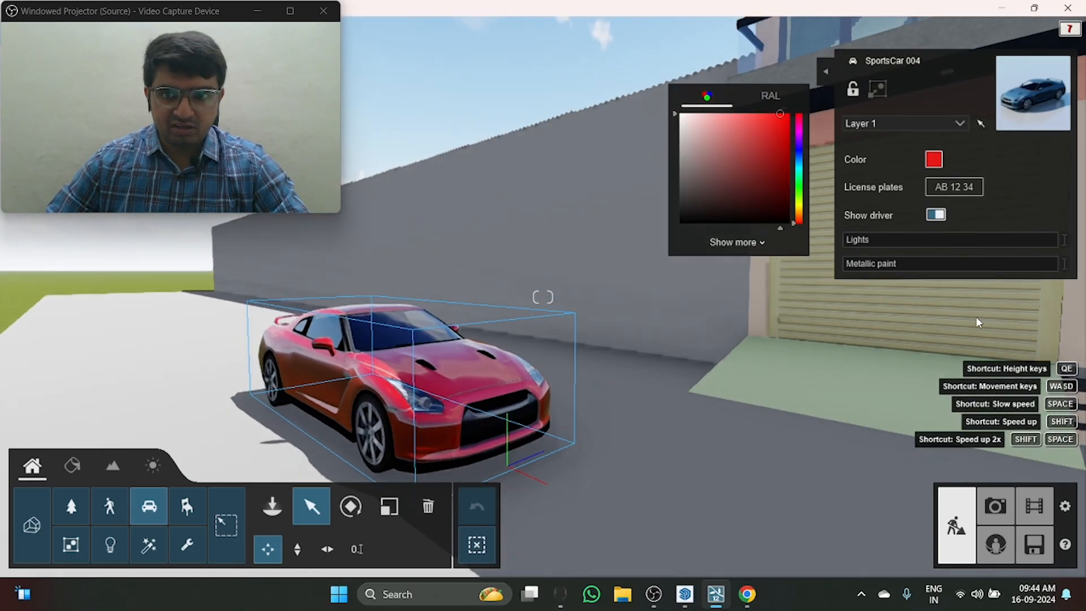
Step: Switch the sports car's Show driver option off and back on while checking the cabin through the windshield
click(934, 217)
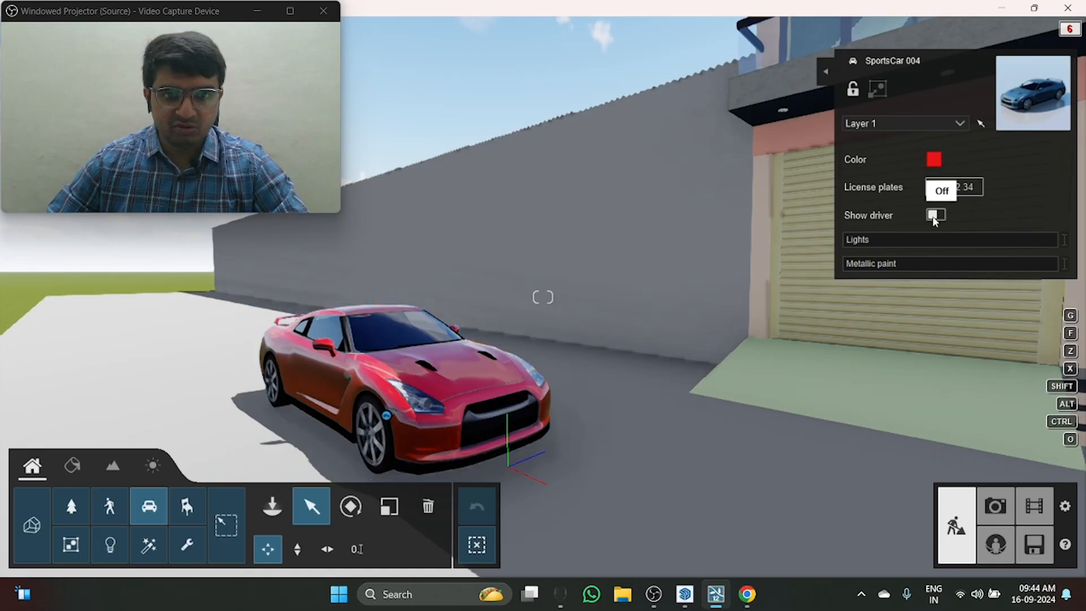
right_drag(543, 294, 537, 250)
key(w)
key(w)
key(s)
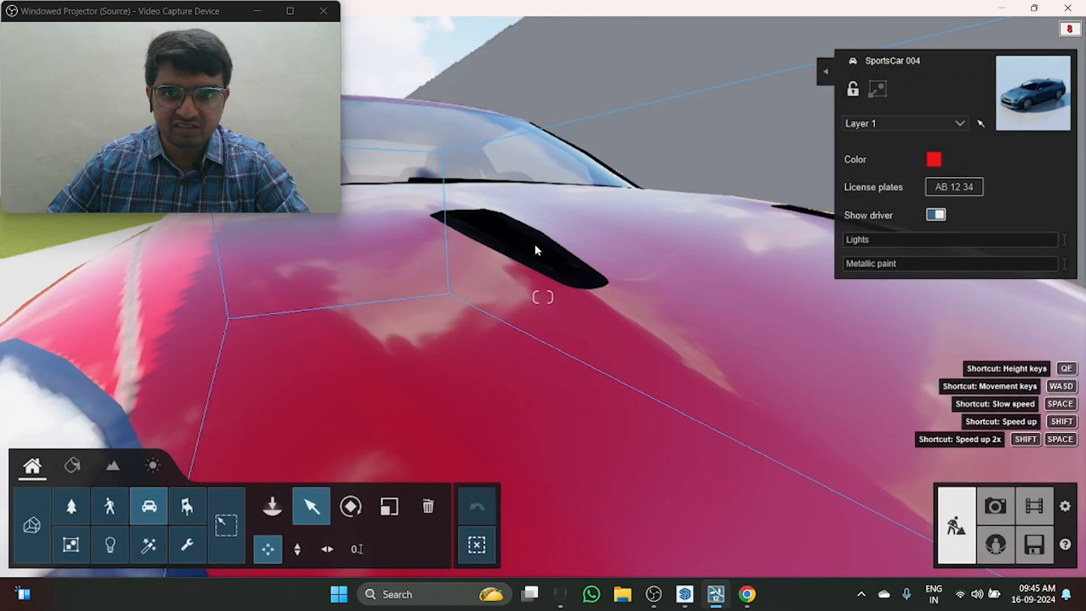
key(w)
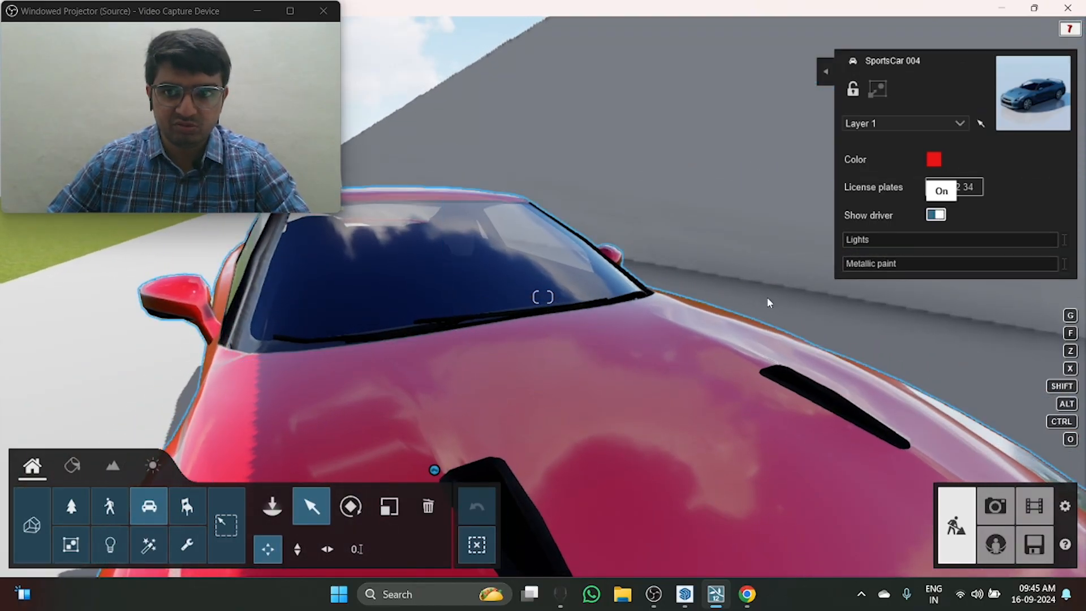
Step: Bring the building entrance into view, open the Objects library and move the video capture window clear of it
right_drag(770, 303, 681, 300)
key(s)
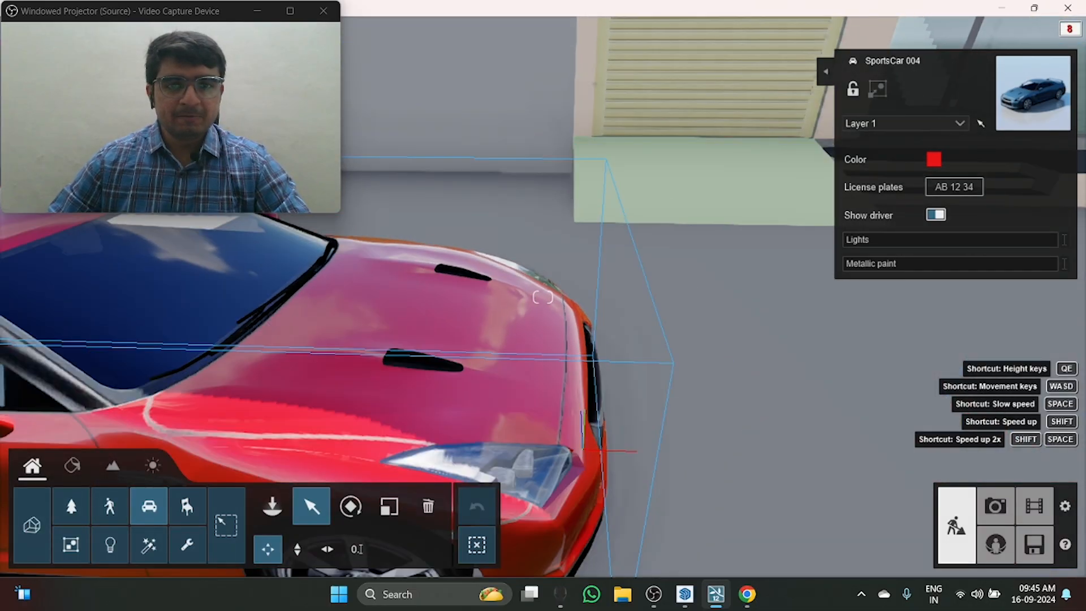
right_drag(544, 297, 673, 266)
key(s)
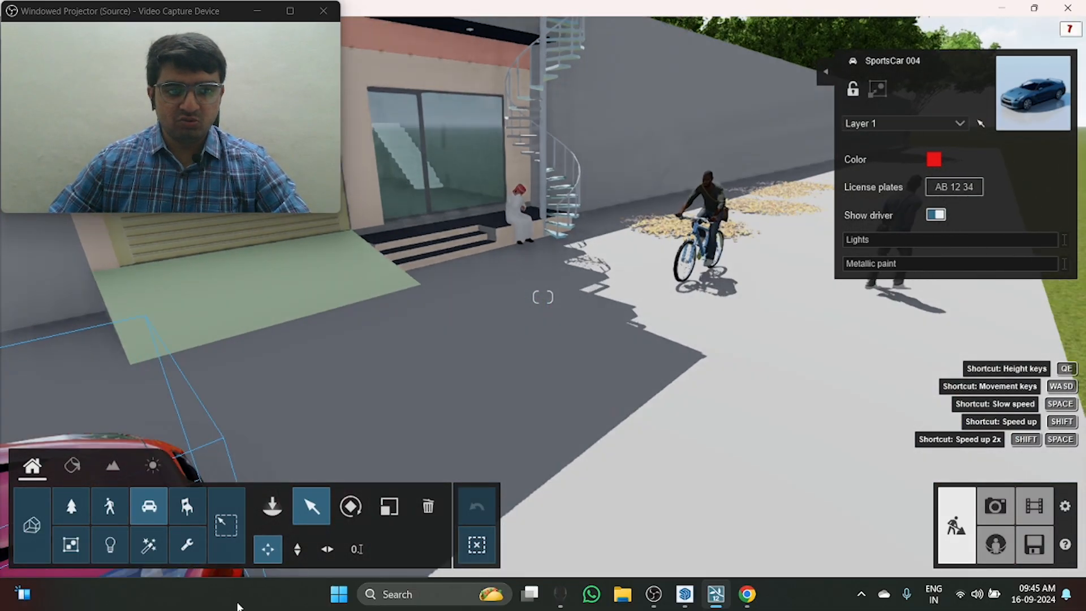
click(187, 506)
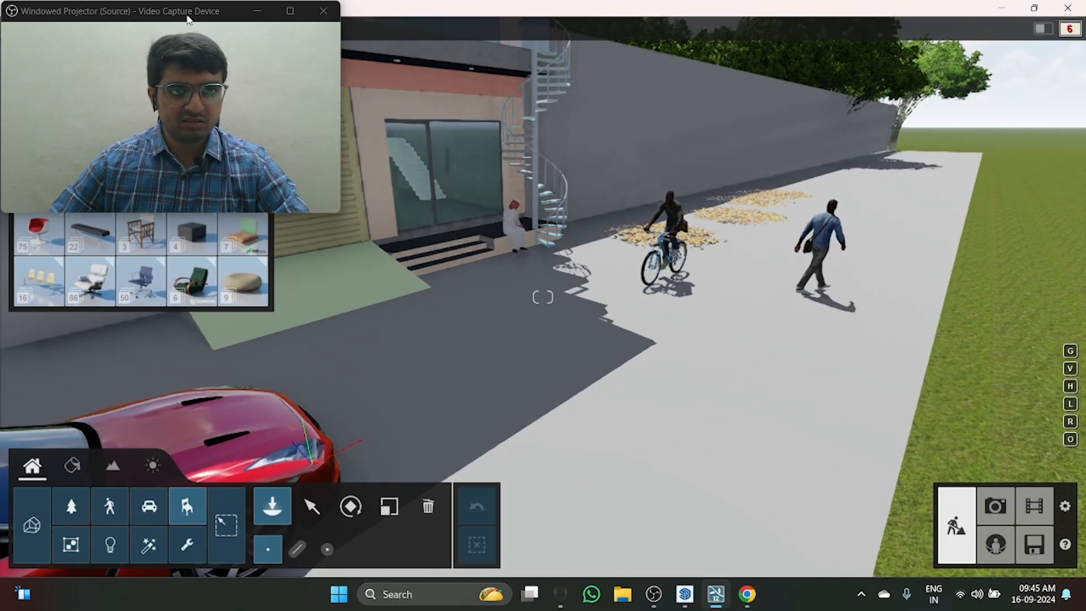
drag(190, 10, 763, 371)
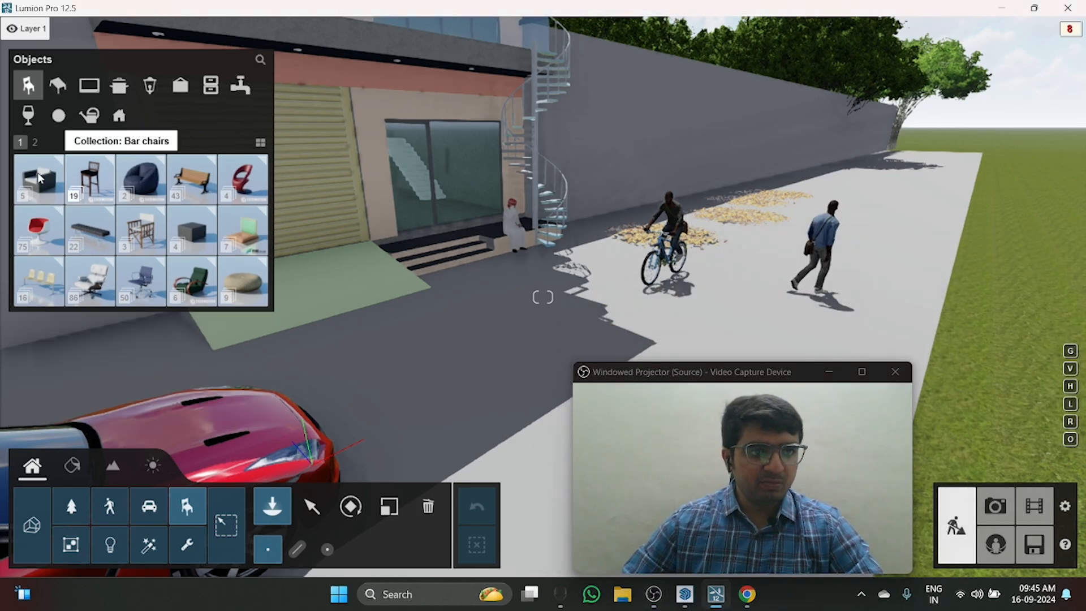
Step: Look through the armchair collection and preview ArmChair 001 in front of the entrance steps without placing it
click(71, 170)
click(39, 178)
click(38, 179)
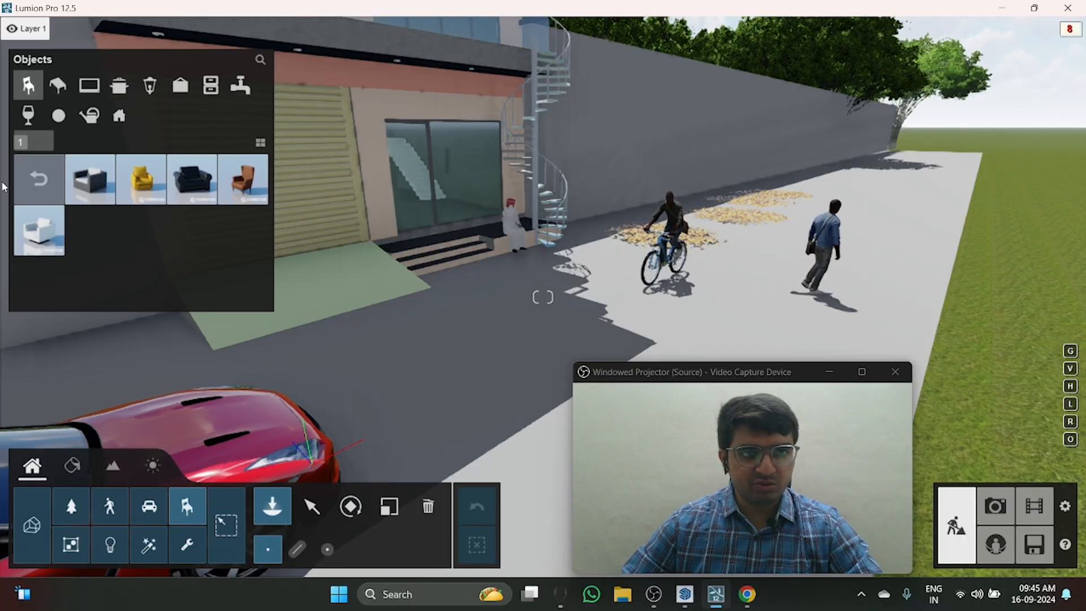
click(96, 180)
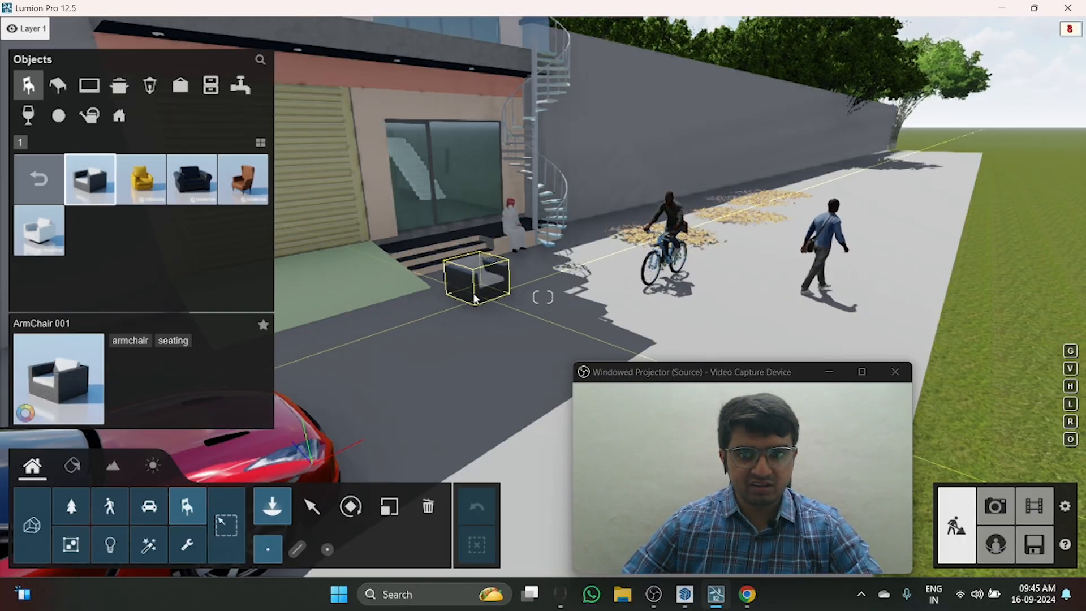
click(39, 179)
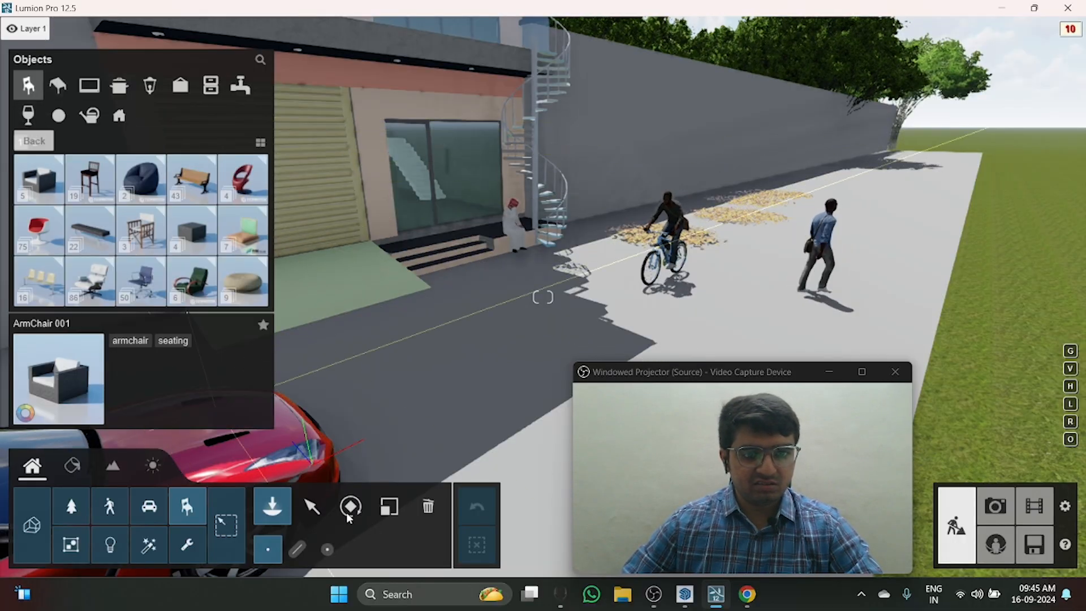
Step: Move the walking man beside the boundary wall, behind the leaf piles
click(312, 506)
right_drag(584, 325, 547, 375)
click(110, 506)
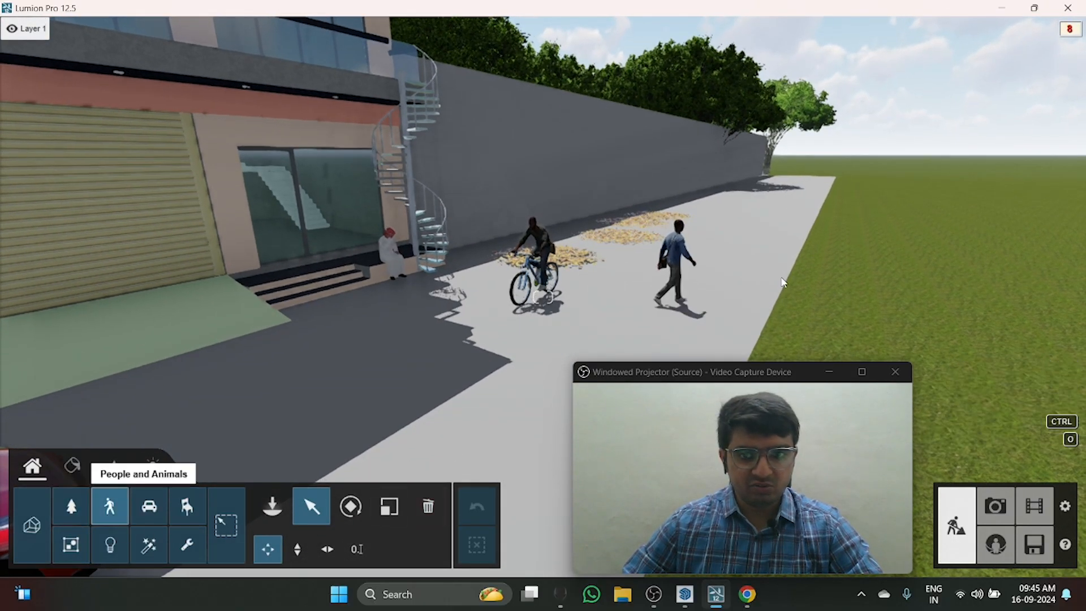
drag(666, 304, 599, 240)
right_drag(558, 263, 543, 297)
key(d)
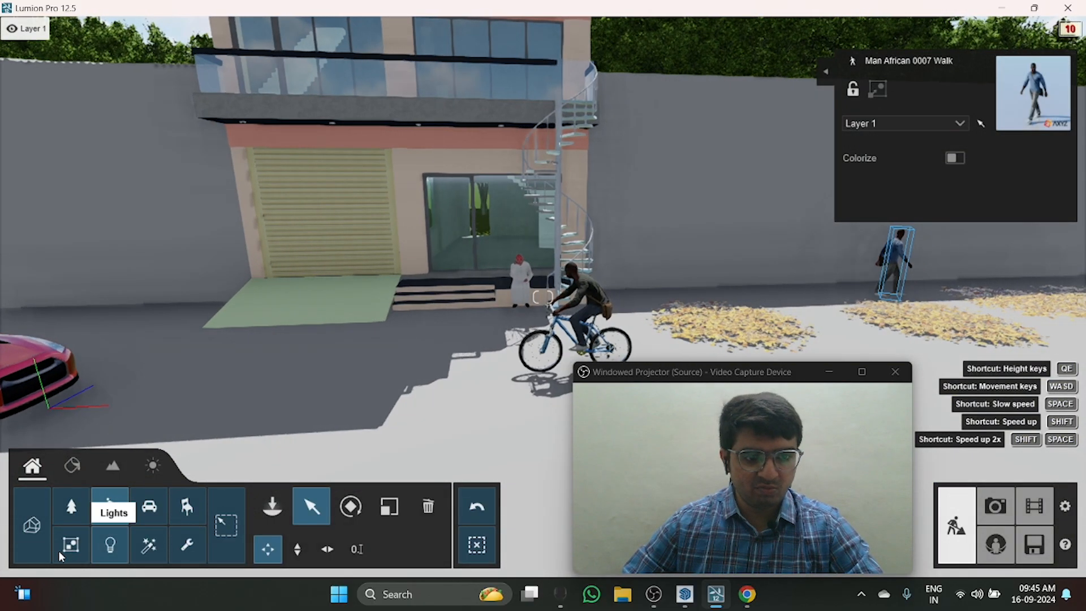
Step: Browse the table, kitchenware, lighting and garden object collections, including GardenChair 001, and the spotlight library
click(188, 509)
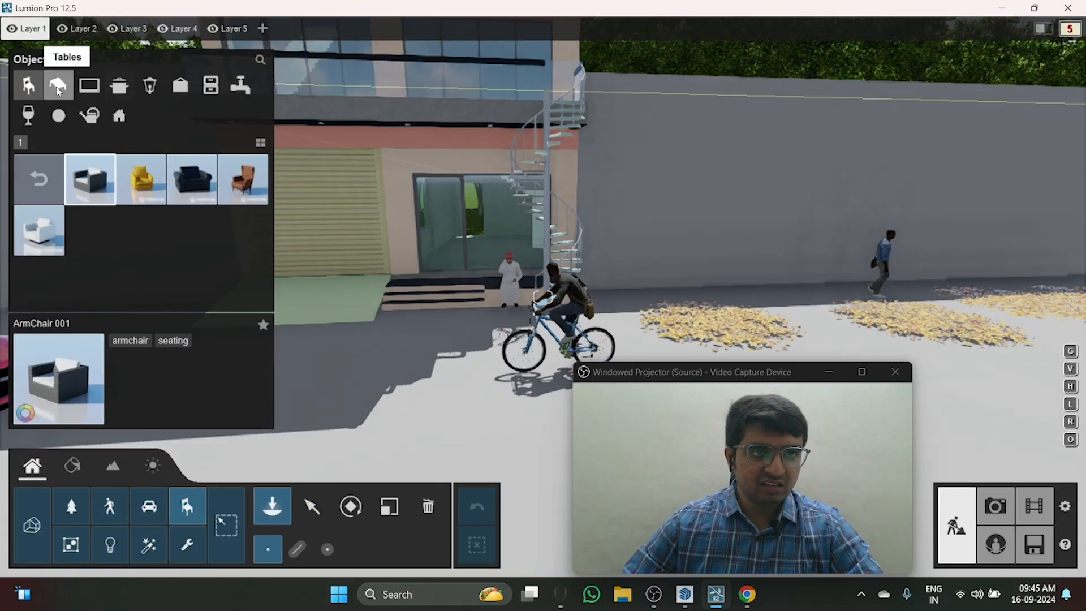
click(58, 88)
click(120, 86)
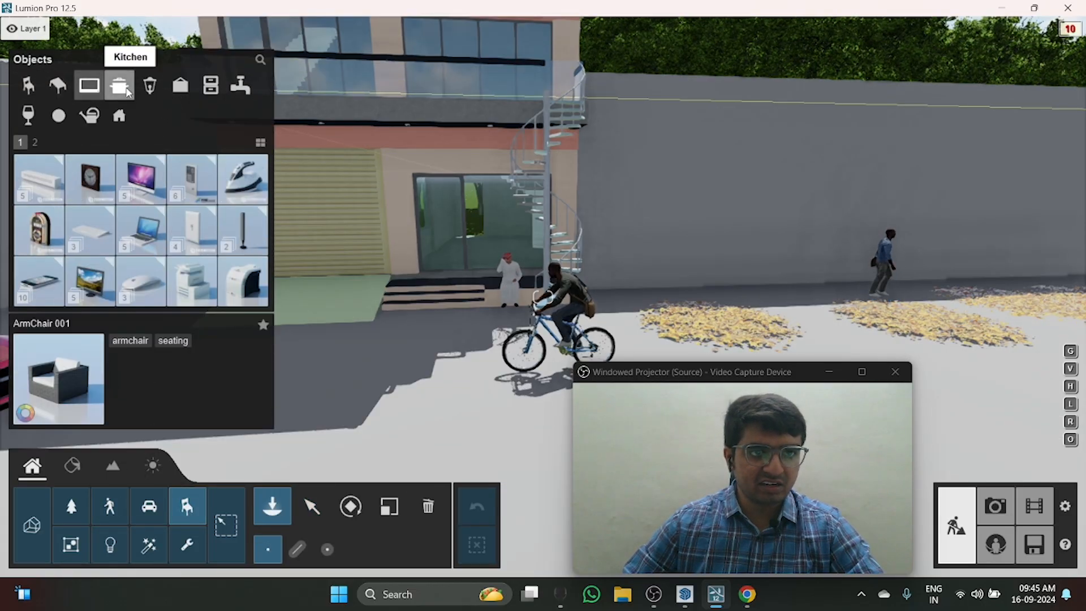
click(155, 93)
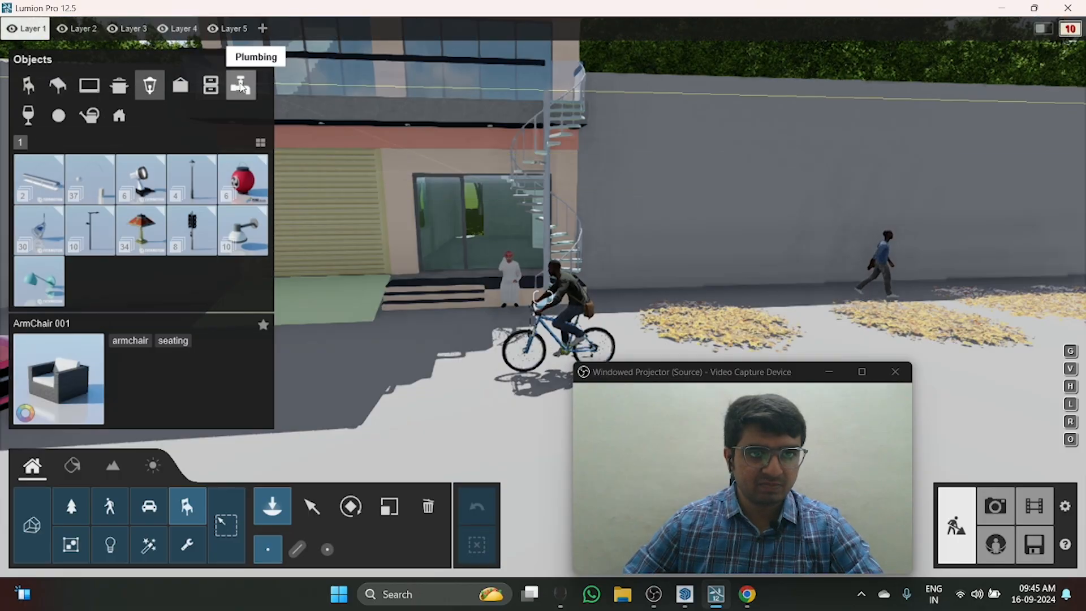
click(89, 116)
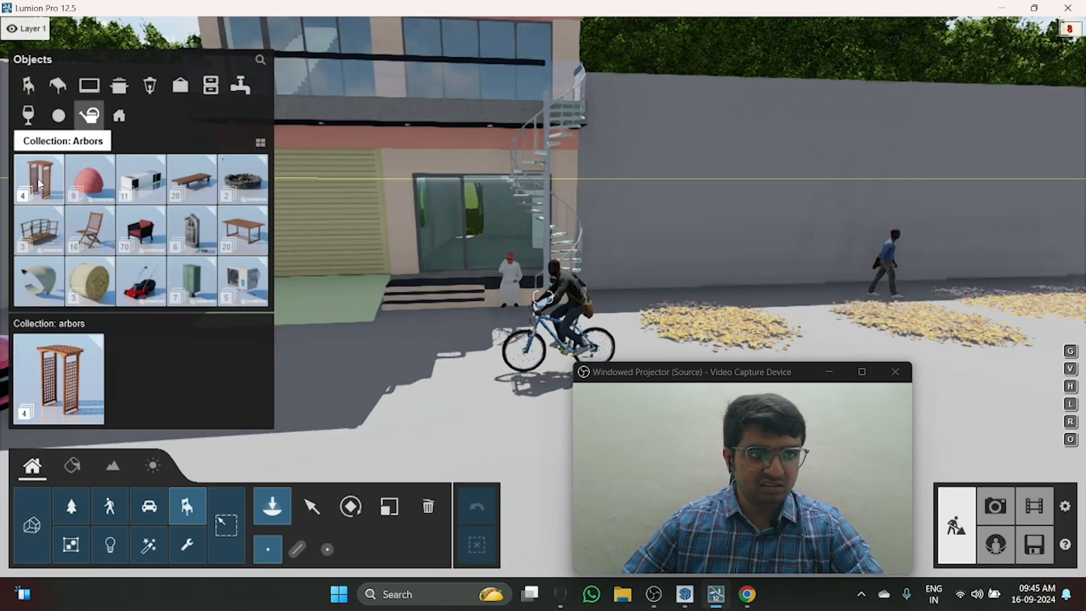
click(106, 226)
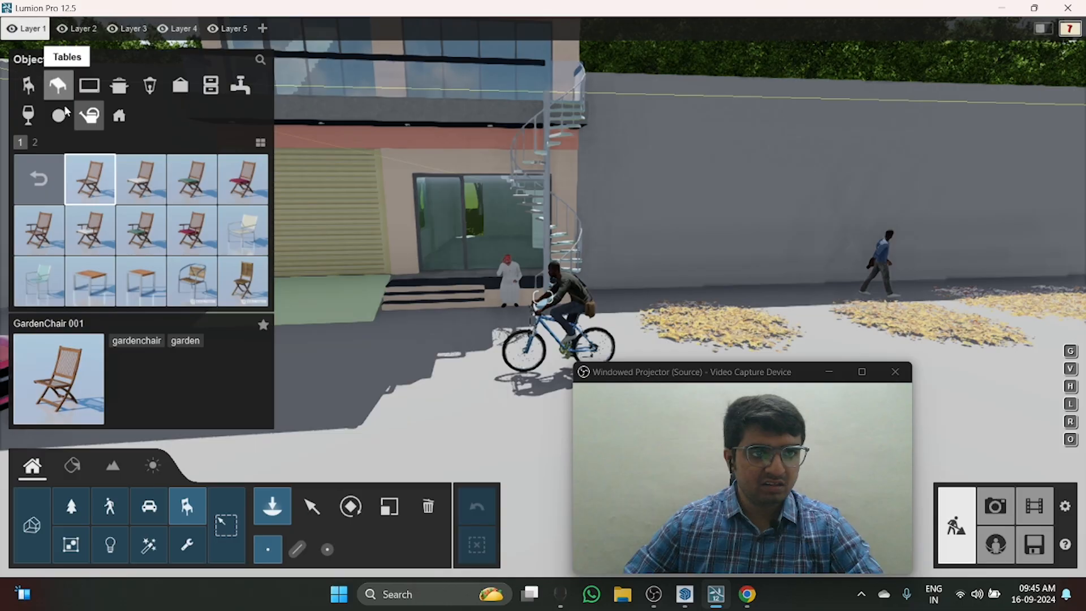
click(160, 91)
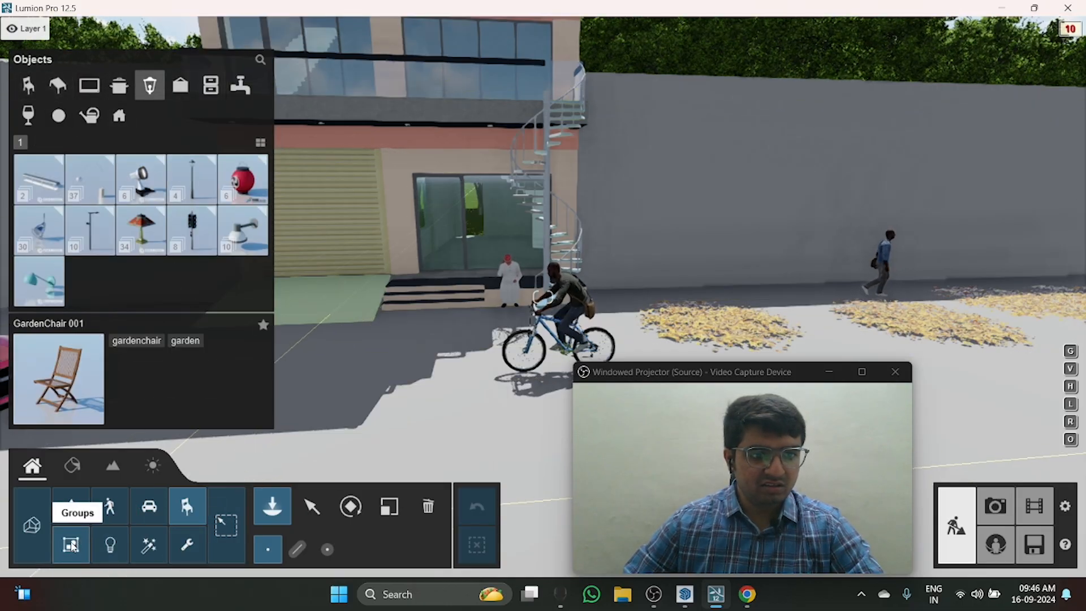
click(110, 546)
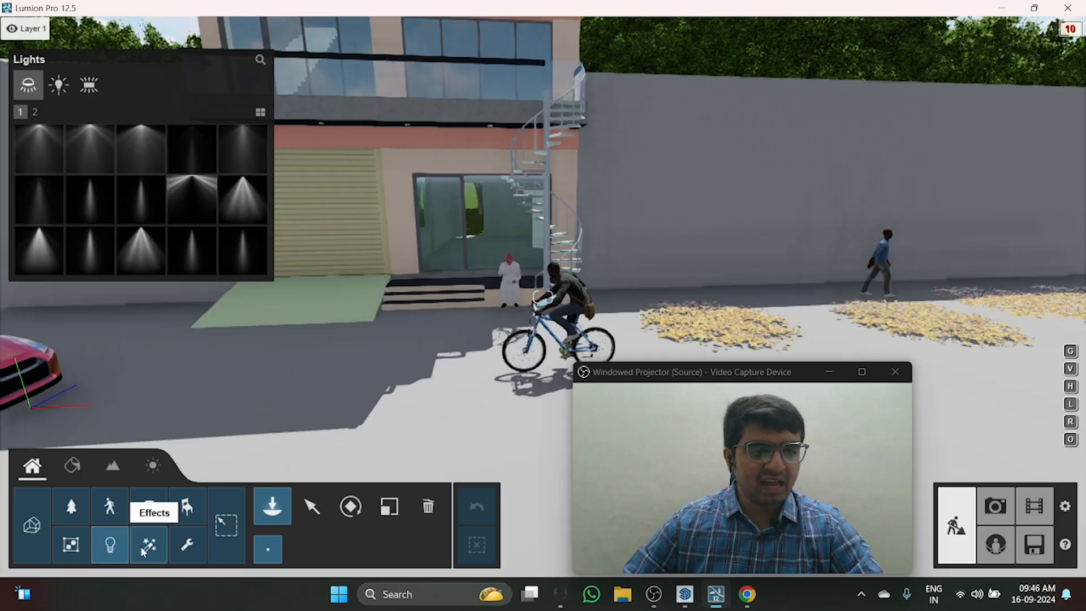
Step: Examine the building's front facade from the ground-floor shutter up to the roof
key(s)
right_drag(498, 396, 435, 376)
key(w)
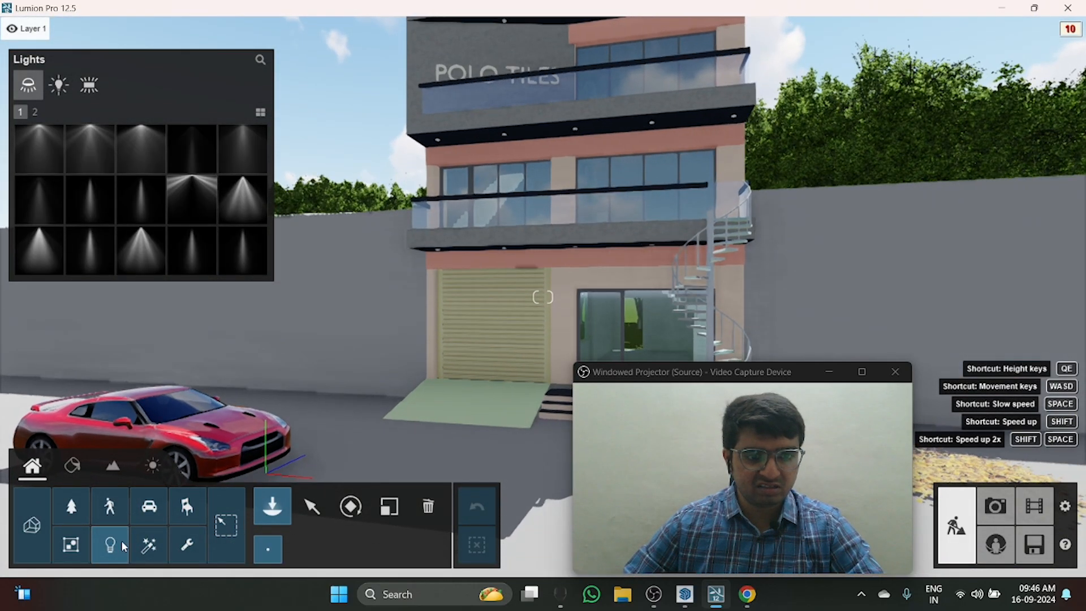
click(312, 506)
key(s)
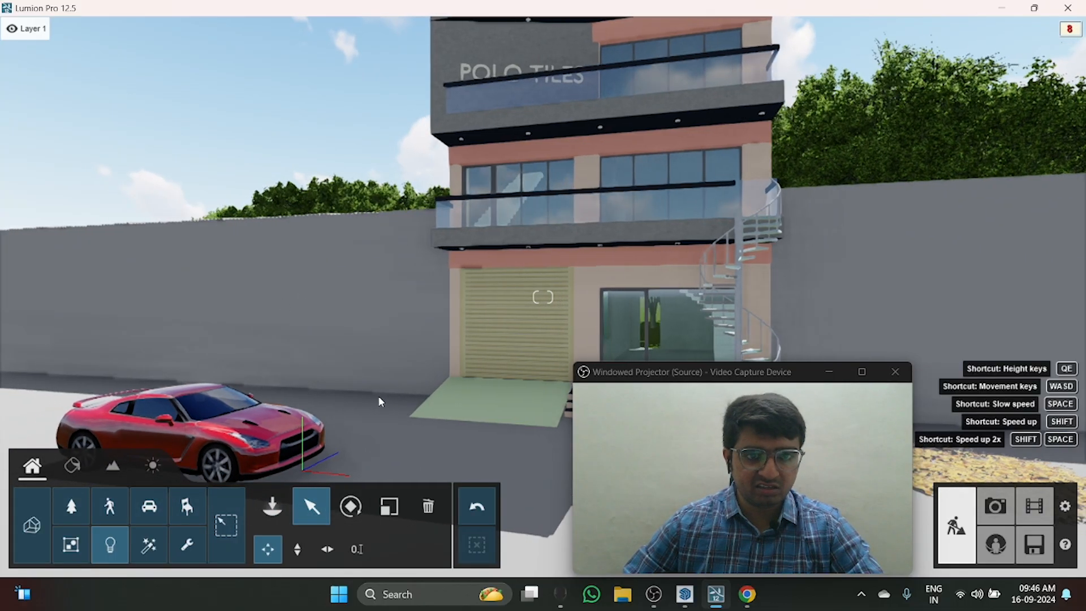
key(a)
right_drag(378, 398, 346, 390)
key(q)
right_drag(300, 317, 362, 223)
key(d)
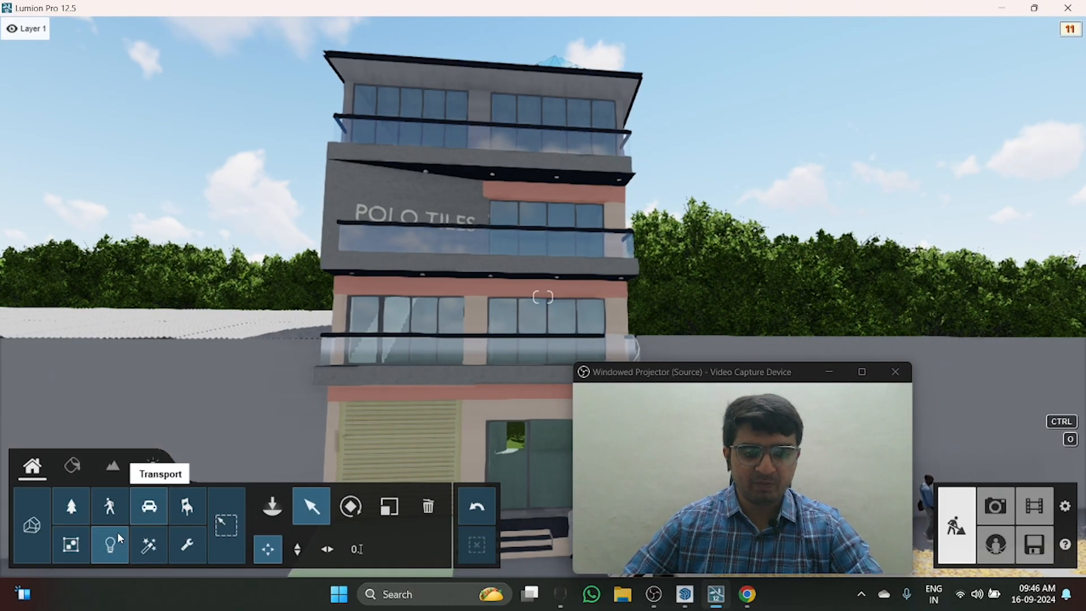
mouse_move(318, 226)
right_down()
mouse_move(320, 289)
mouse_move(318, 230)
right_up()
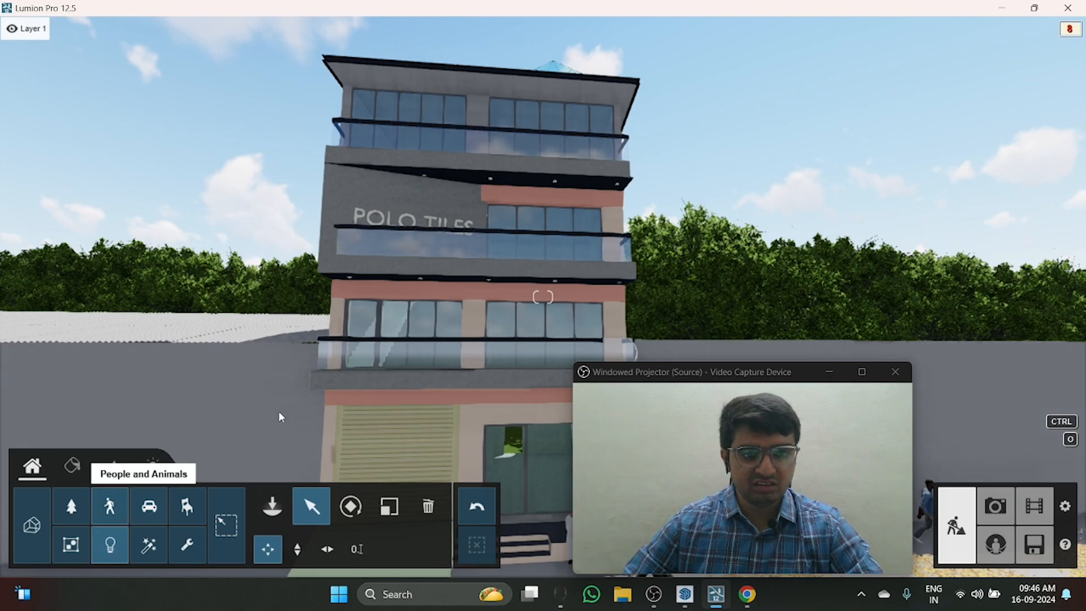
right_drag(523, 240, 469, 246)
key(d)
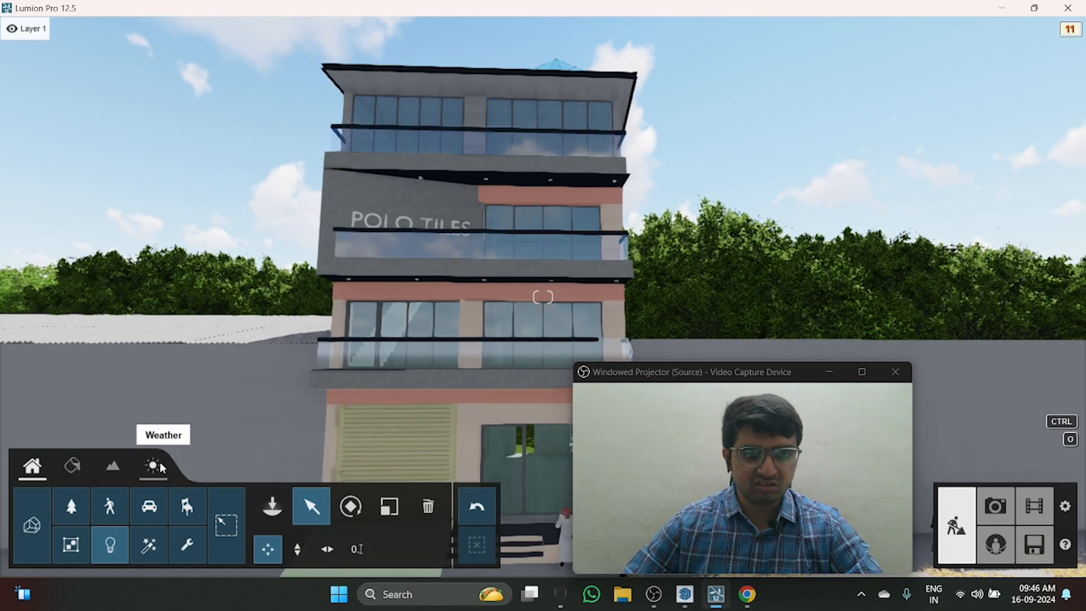
Step: Try Real Skies in the Weather settings, check its effect on the building and turn it off again
click(154, 465)
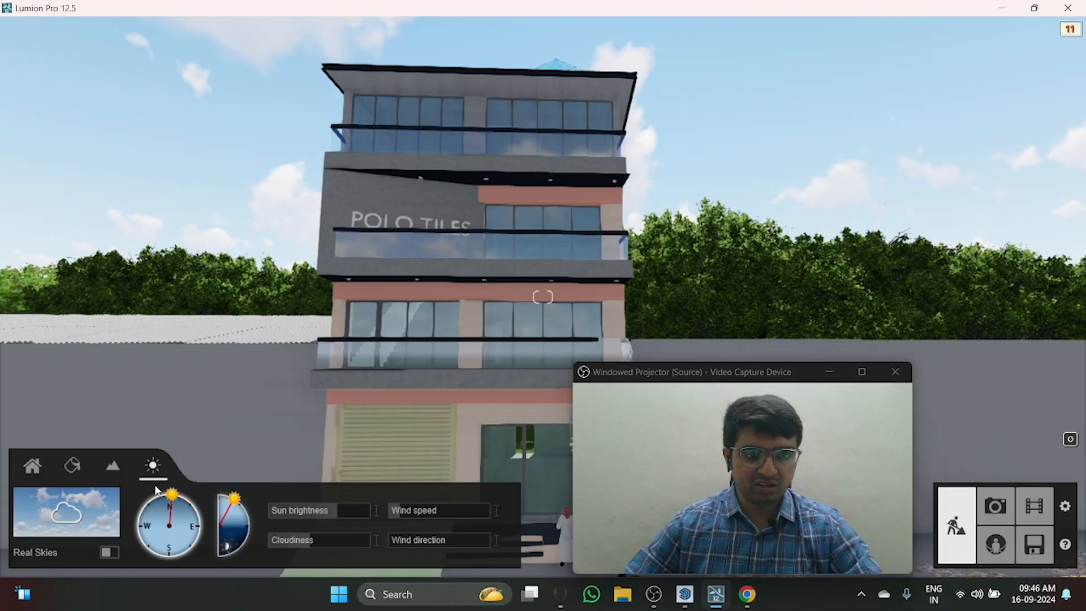
drag(157, 490, 183, 380)
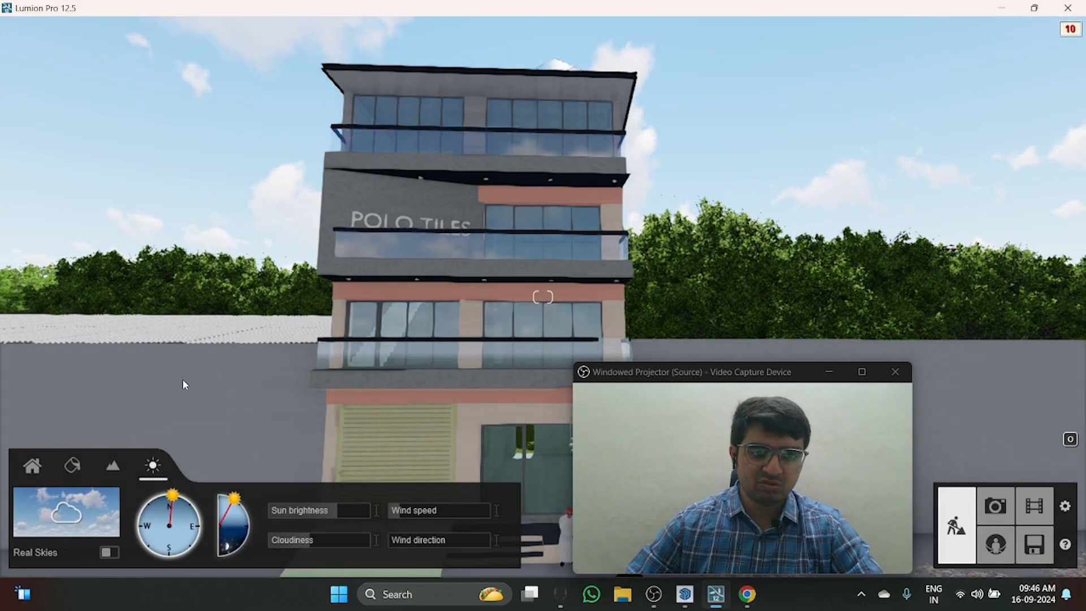
click(110, 552)
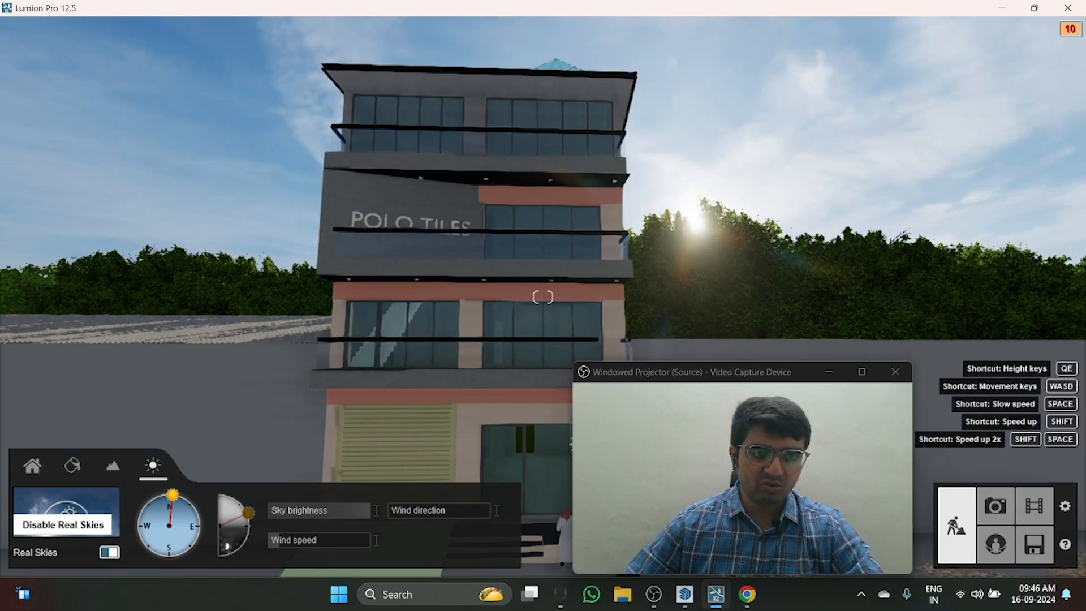
click(109, 553)
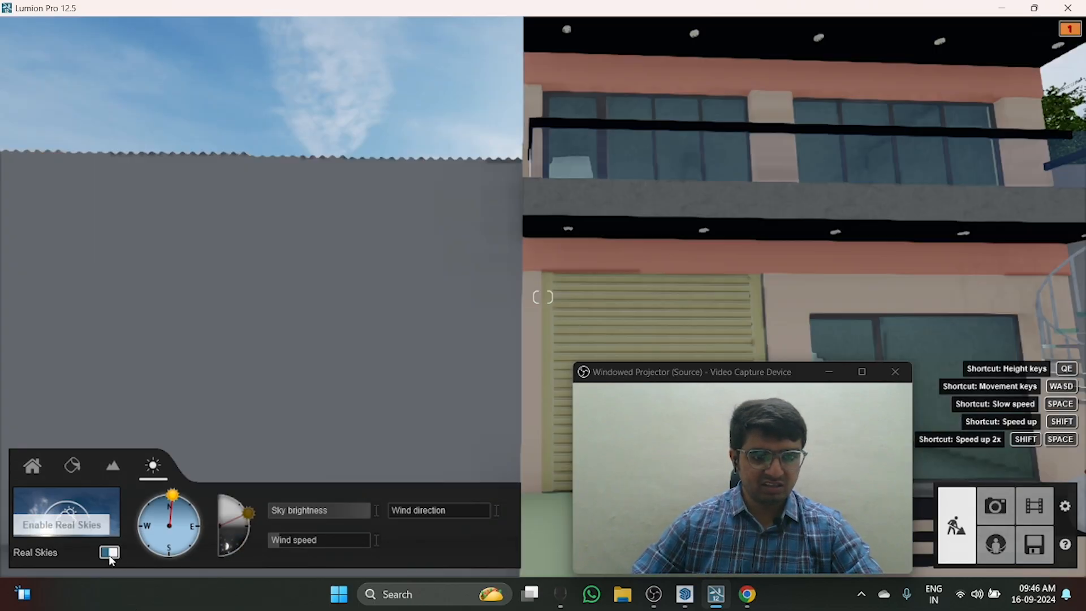
scroll(104, 557, up, 2)
click(109, 552)
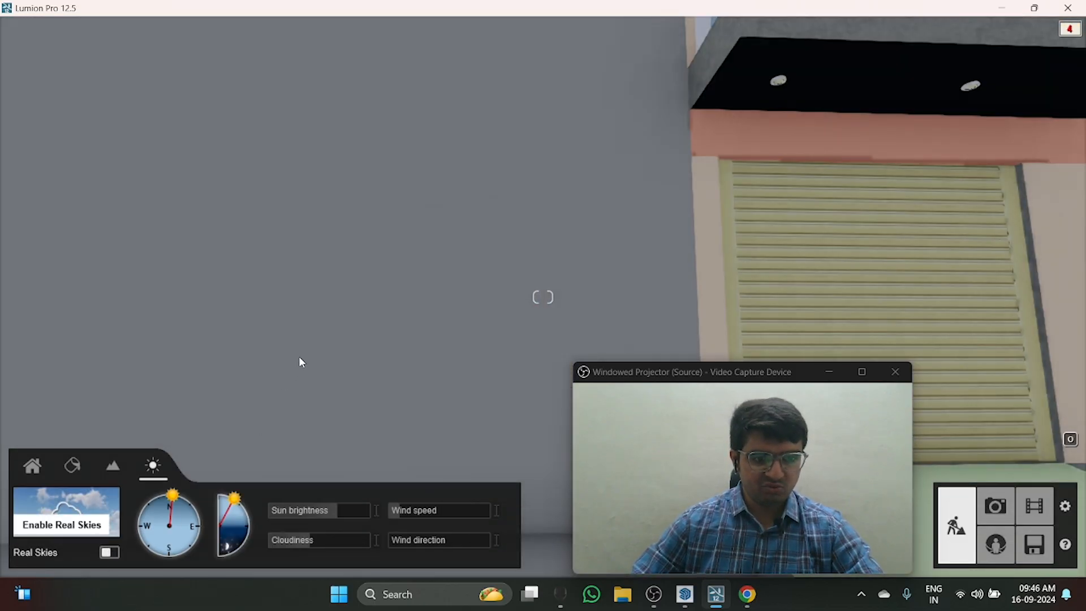
Step: Reduce the sun brightness to 0.5 with the sun in view beside the building
right_drag(426, 343, 437, 243)
scroll(469, 283, down, 2)
right_drag(463, 289, 492, 278)
drag(345, 510, 326, 510)
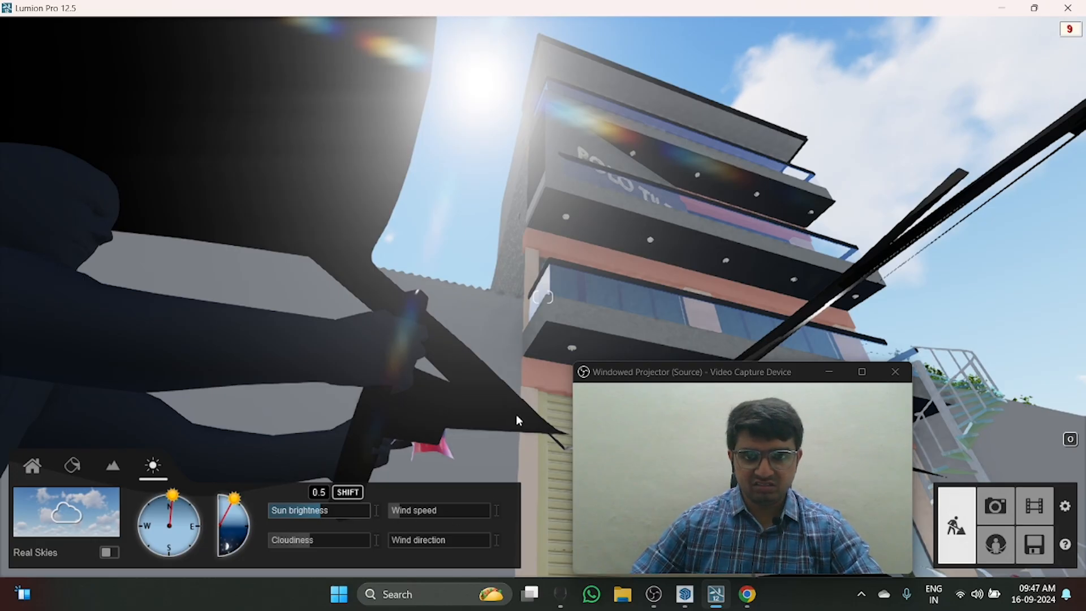
Step: Increase the wind speed and reduce the cloudiness until the sky is almost clear
key(q)
right_drag(516, 417, 511, 396)
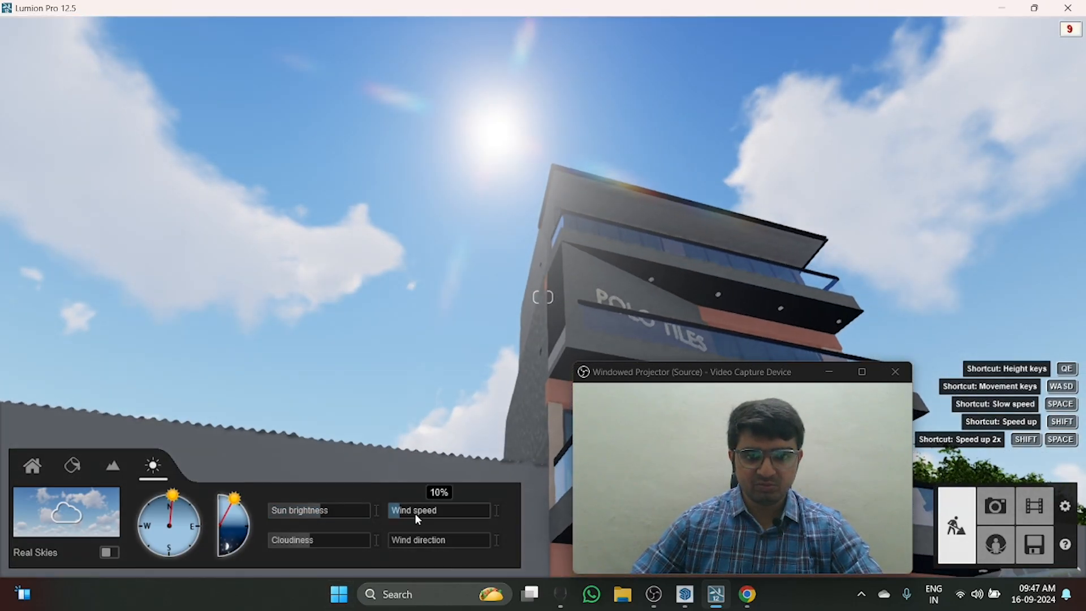
drag(415, 515, 448, 521)
drag(295, 539, 340, 533)
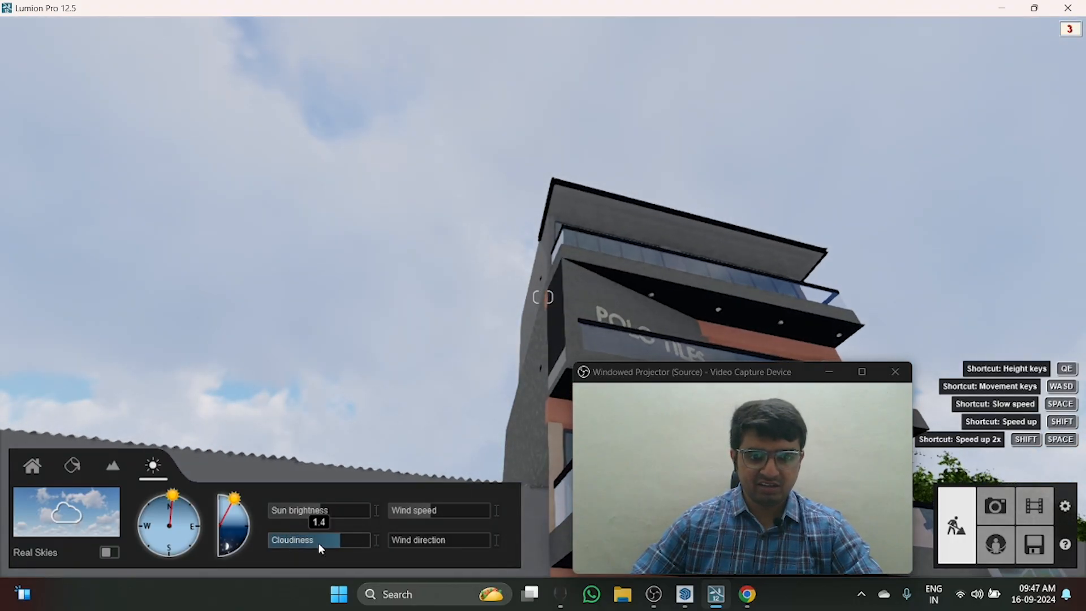
mouse_move(318, 542)
mouse_down()
mouse_move(287, 541)
mouse_move(298, 535)
mouse_up()
key(q)
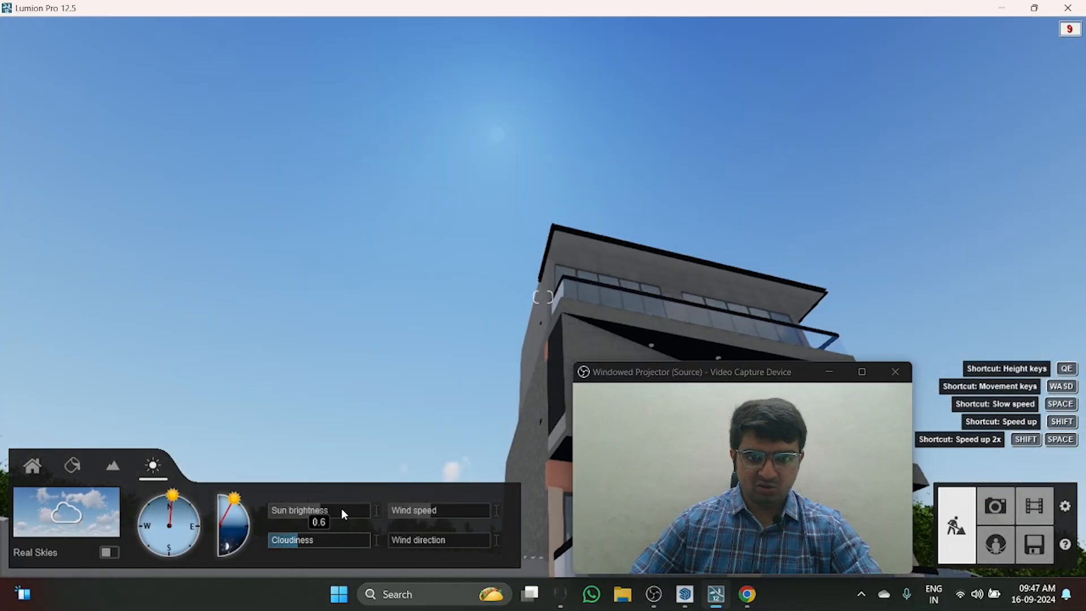
right_drag(439, 204, 437, 294)
key(q)
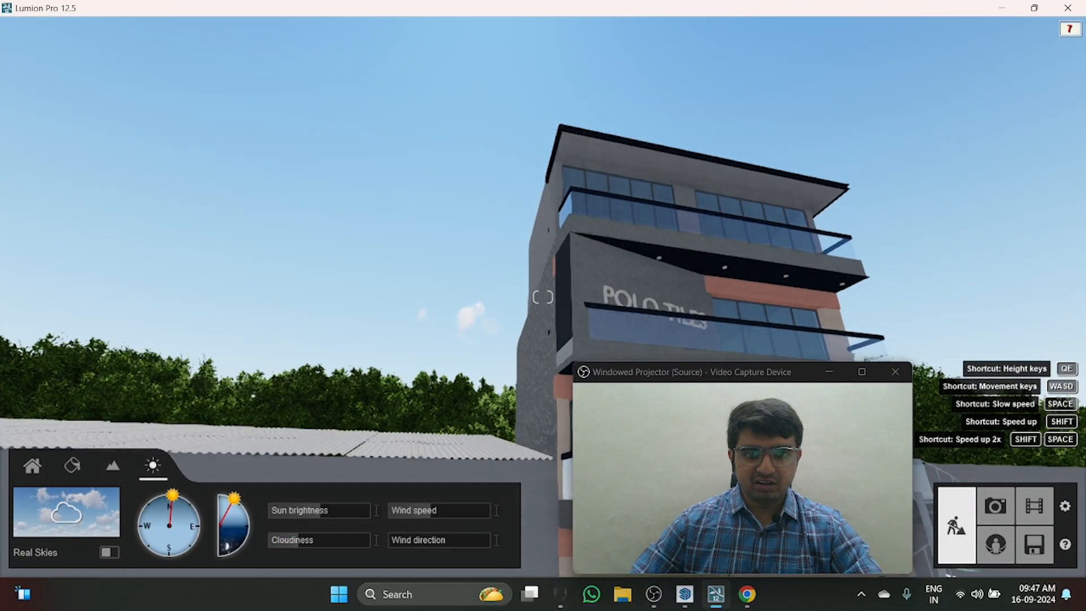
drag(298, 541, 239, 499)
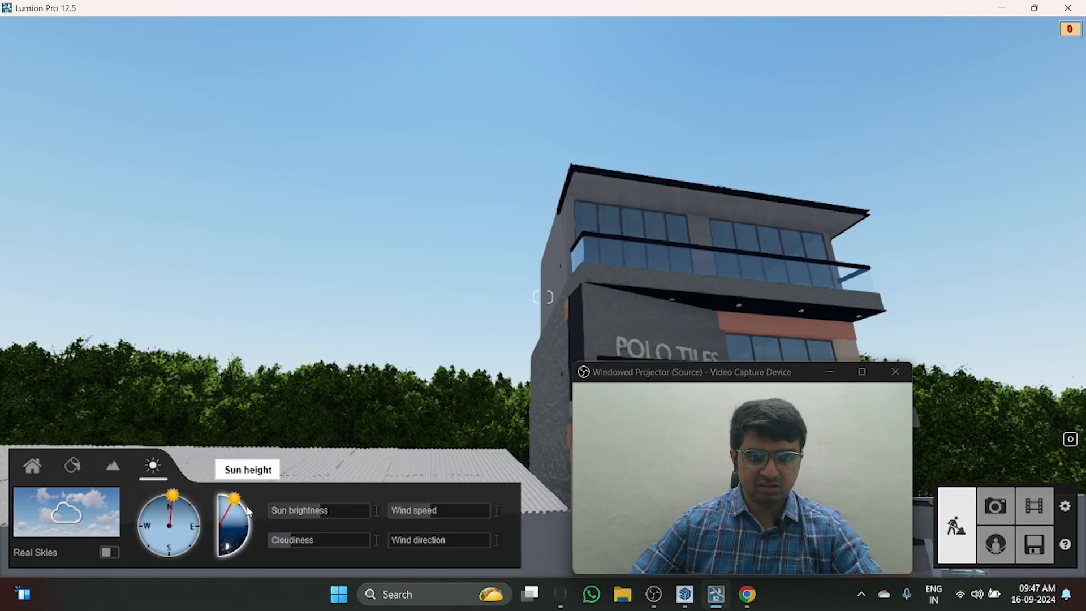
Step: Lower the sun height close to the horizon for dusk lighting and bring the red sports car into view
mouse_move(237, 506)
mouse_down()
mouse_move(235, 550)
mouse_move(246, 515)
mouse_up()
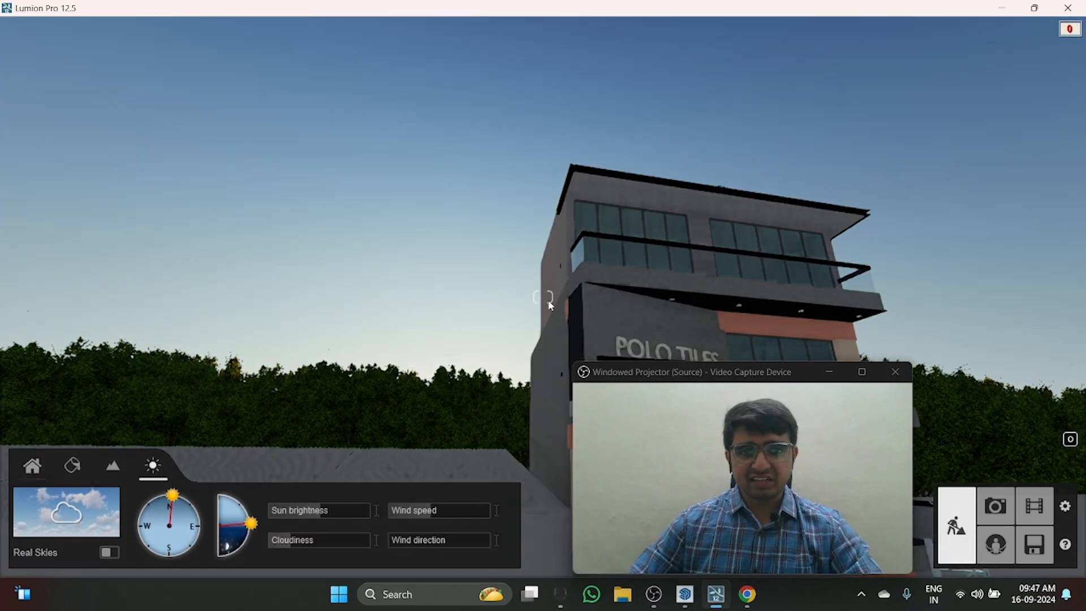
key(q)
right_drag(453, 252, 427, 393)
key(w)
key(d)
right_drag(362, 316, 324, 332)
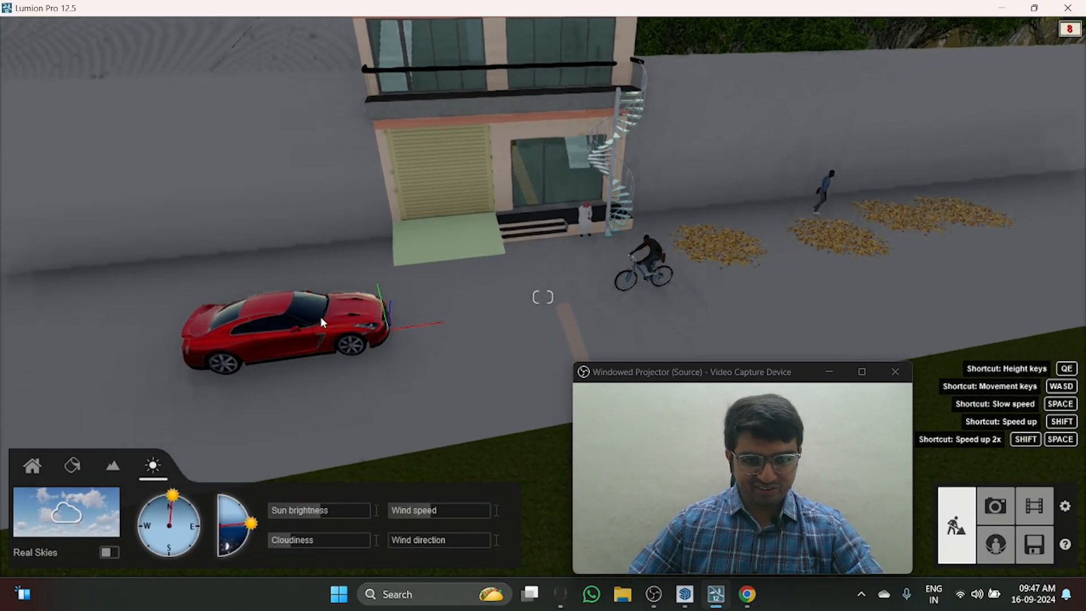
Step: Select the red sports car in front of the building and turn up its Lights setting
click(26, 473)
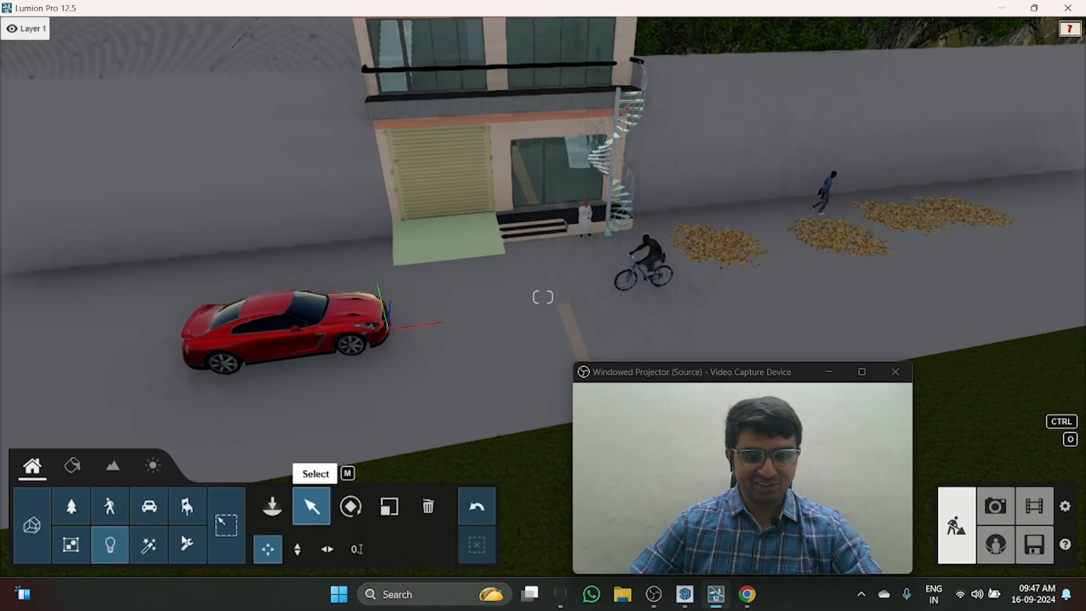
click(292, 321)
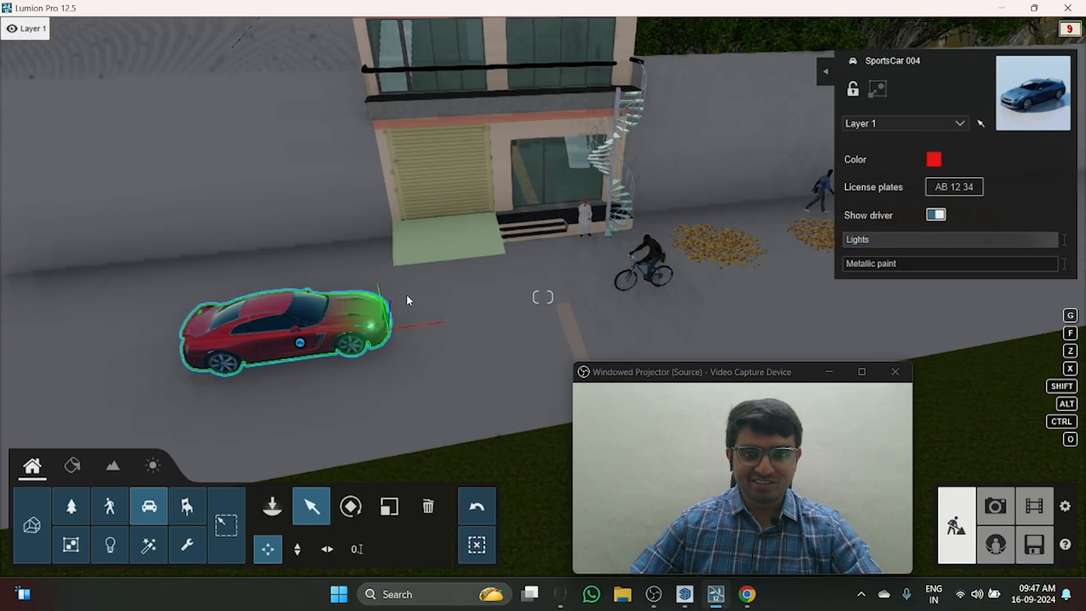
Step: Examine the building's front facade and surroundings under the dusk lighting
right_drag(430, 298, 445, 170)
key(w)
right_drag(441, 258, 459, 305)
key(a)
key(e)
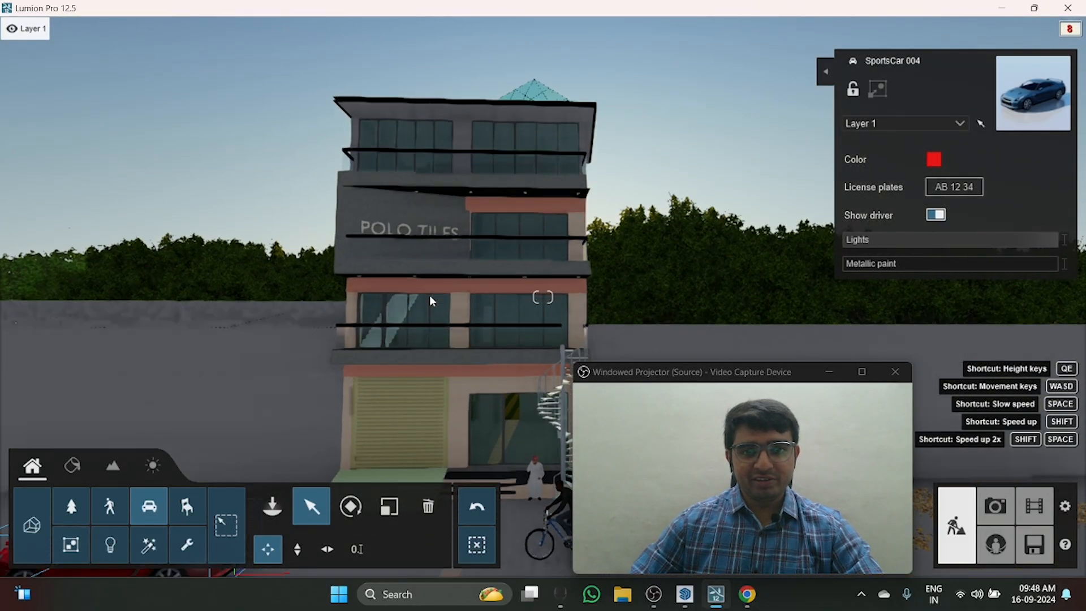
right_drag(490, 252, 610, 191)
key(s)
key(w)
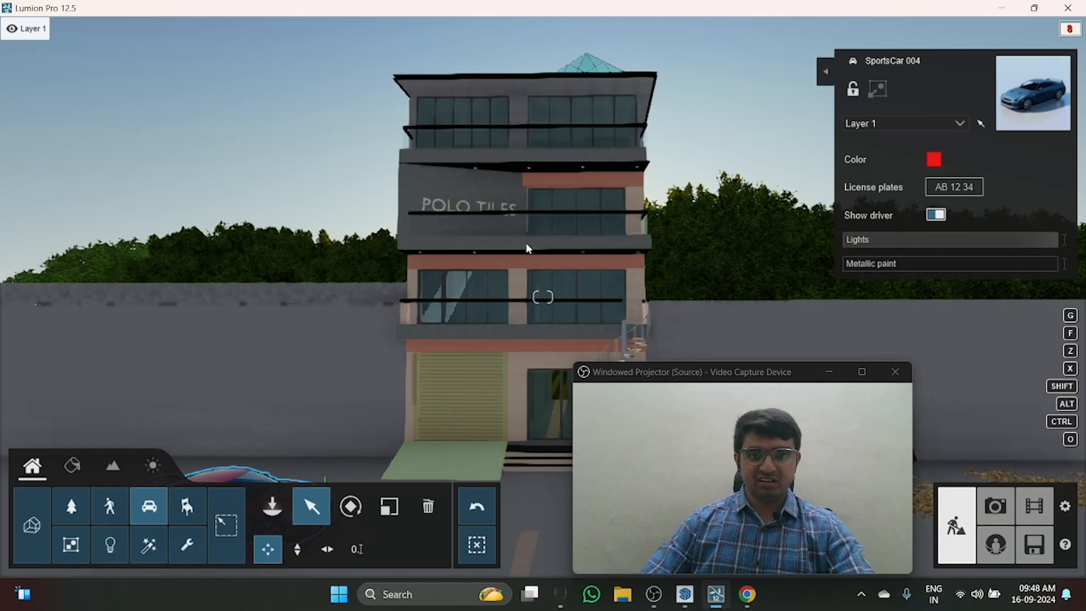
right_drag(534, 221, 535, 219)
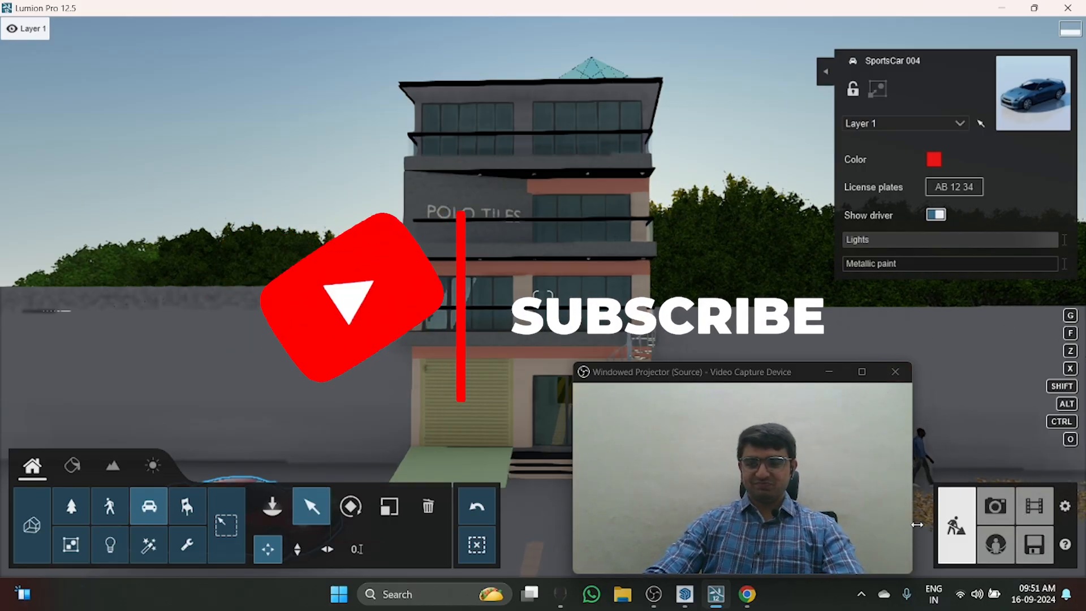
mouse_move(653, 594)
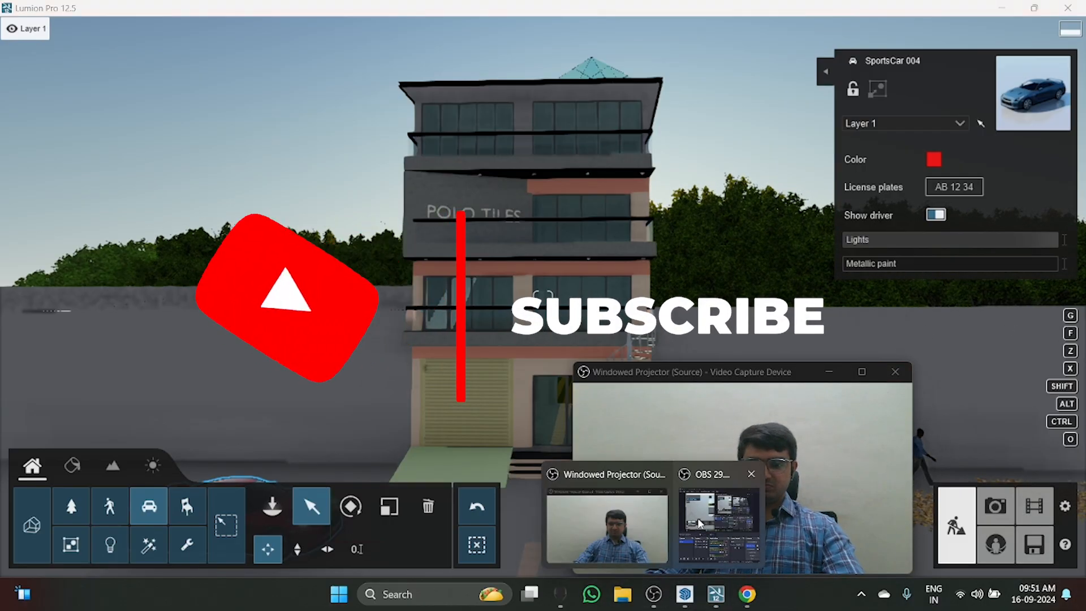